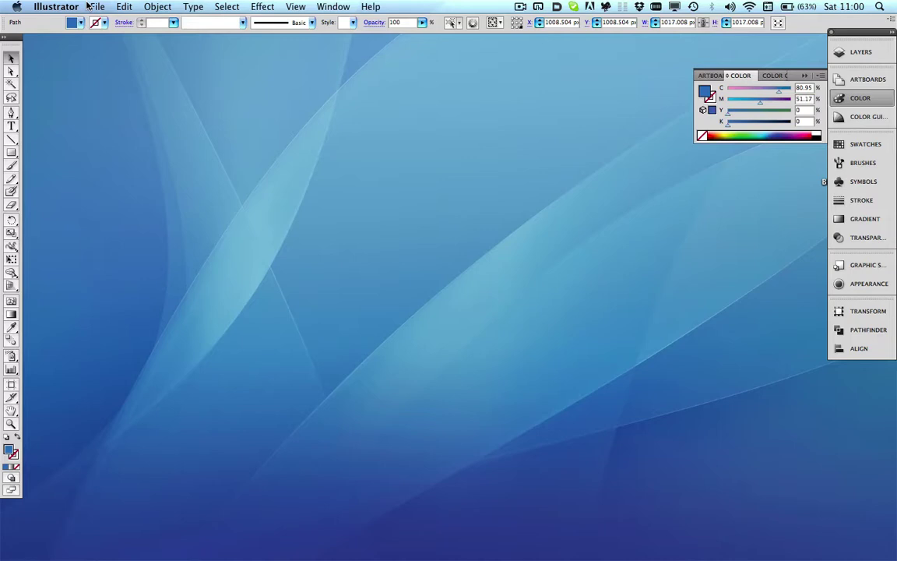
Create a new CMYK document with one 1000 × 1000 px artboard and an 8.504 px bleed on all sides.
left_click(90, 6)
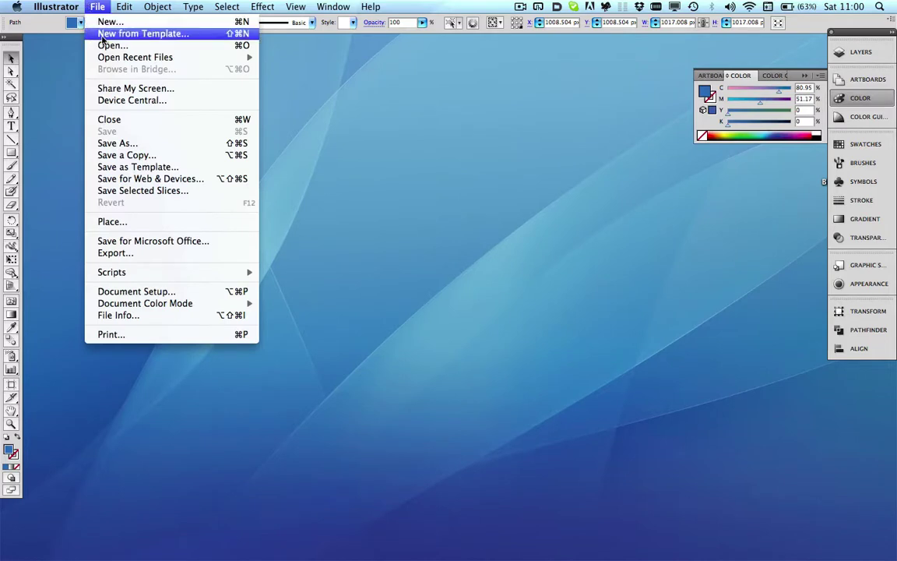
left_click(108, 22)
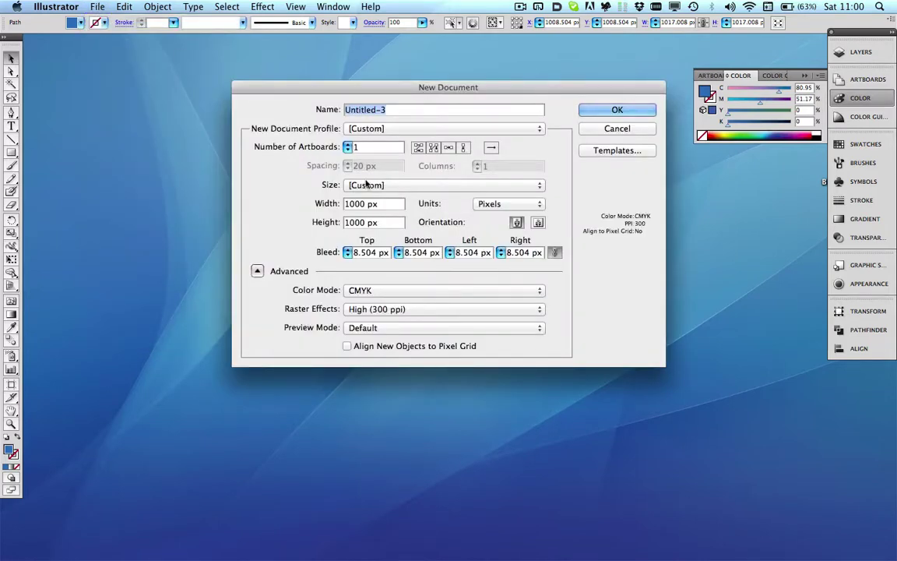
left_click(609, 110)
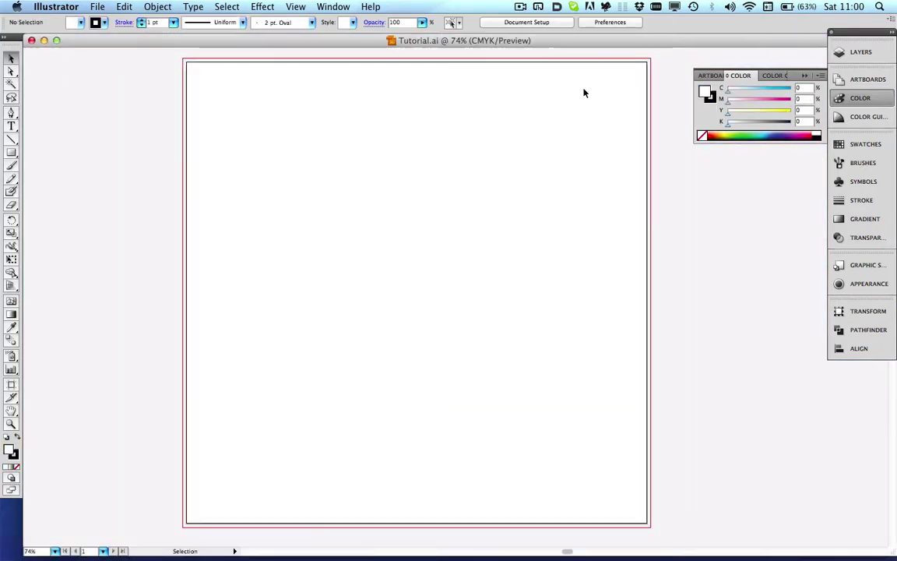
Draw a rectangle of about 1017 × 1017 px covering the artboard out to the bleed edges and remove its stroke.
left_click(9, 151)
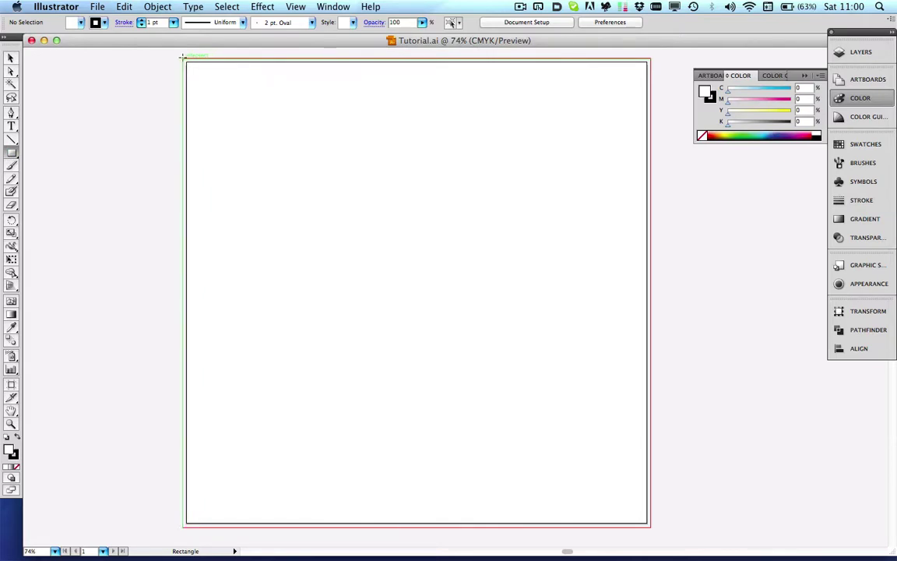
left_click_drag(182, 57, 650, 526)
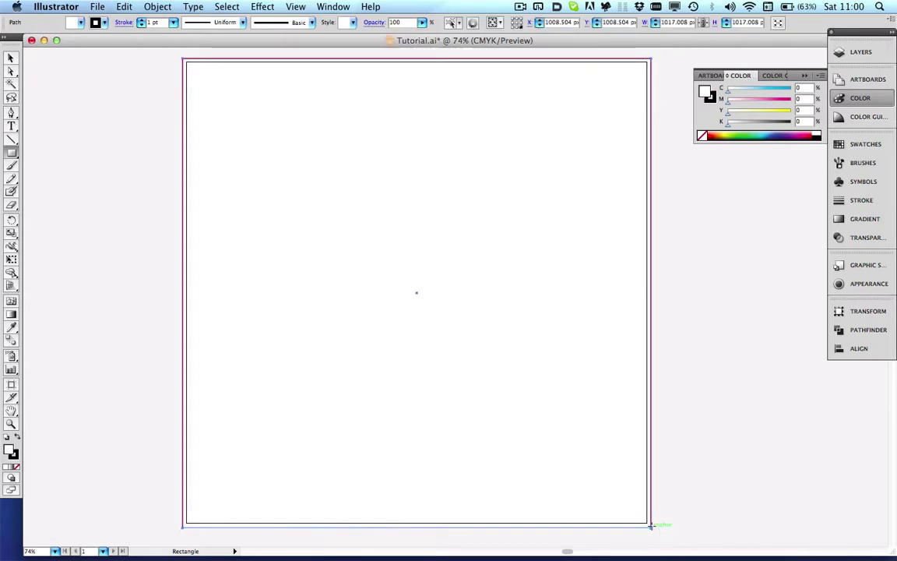
left_click(13, 453)
left_click(16, 466)
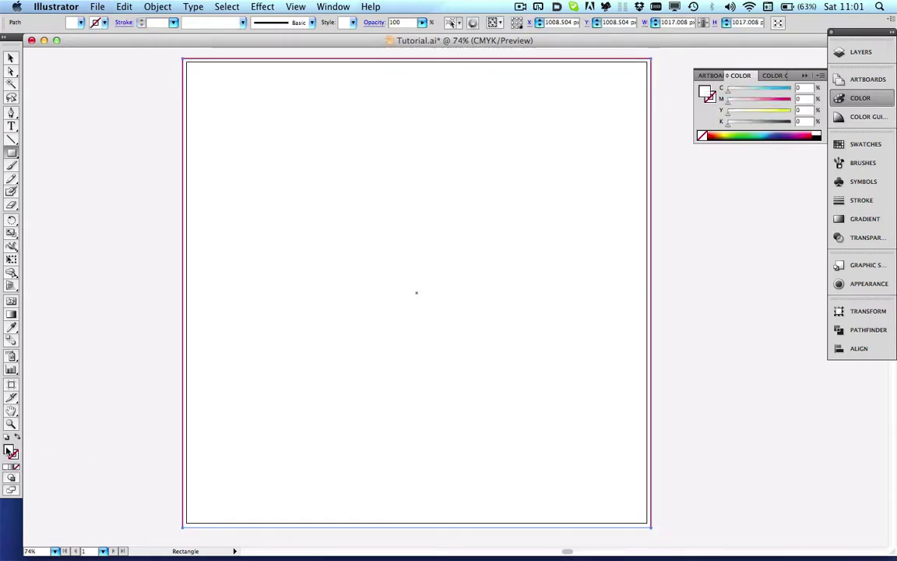
Set the rectangle's fill colour to RGB 54, 113, 184.
double_click(8, 450)
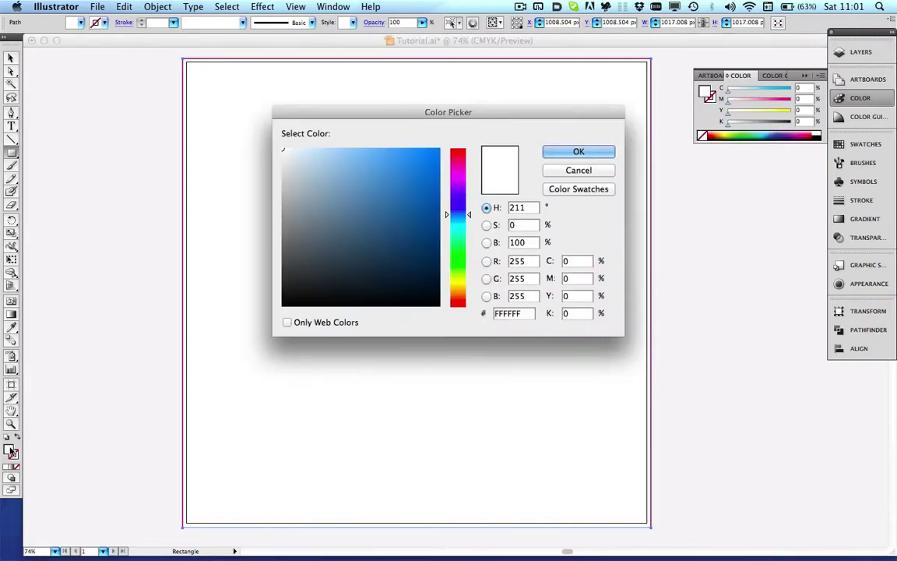
double_click(517, 261)
type("54")
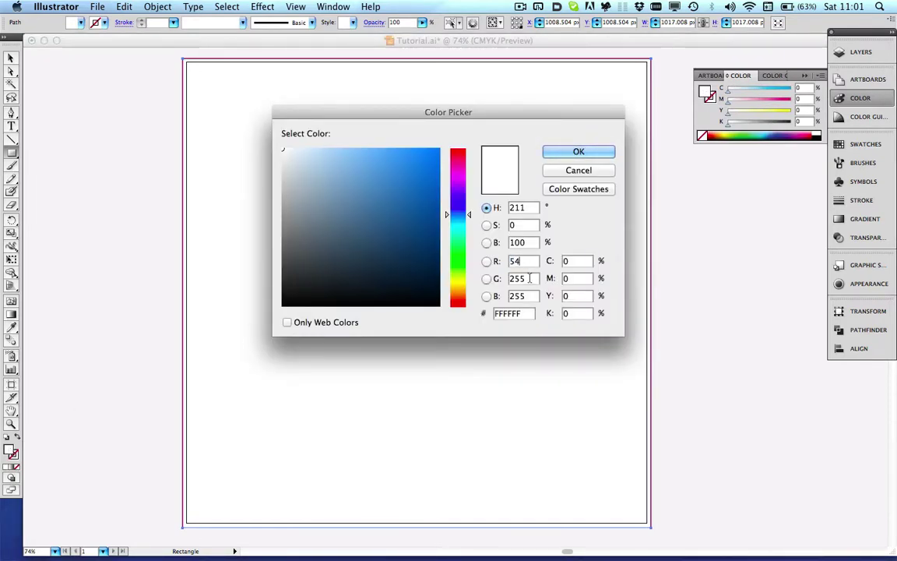
key("Tab")
type("113")
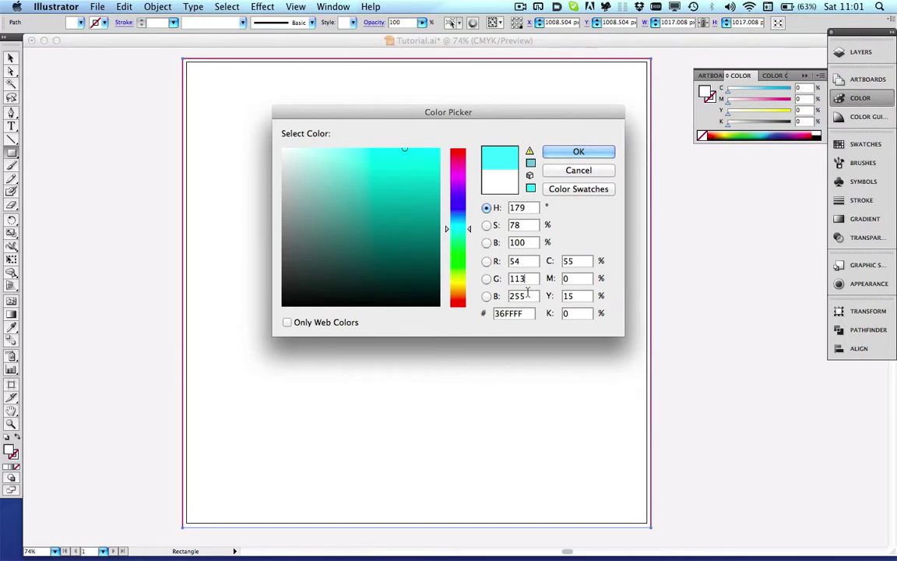
key("Tab")
key("BackSpace")
type("184")
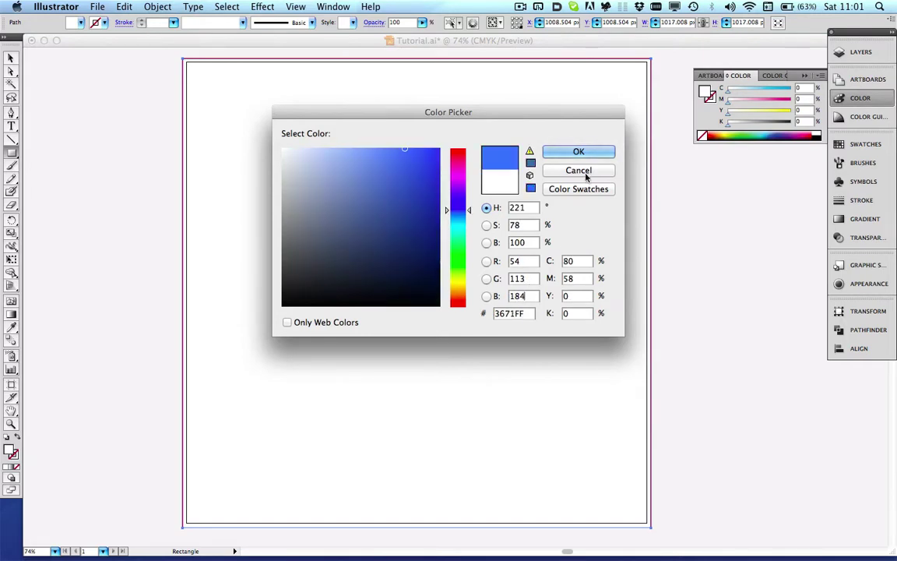
key("Tab")
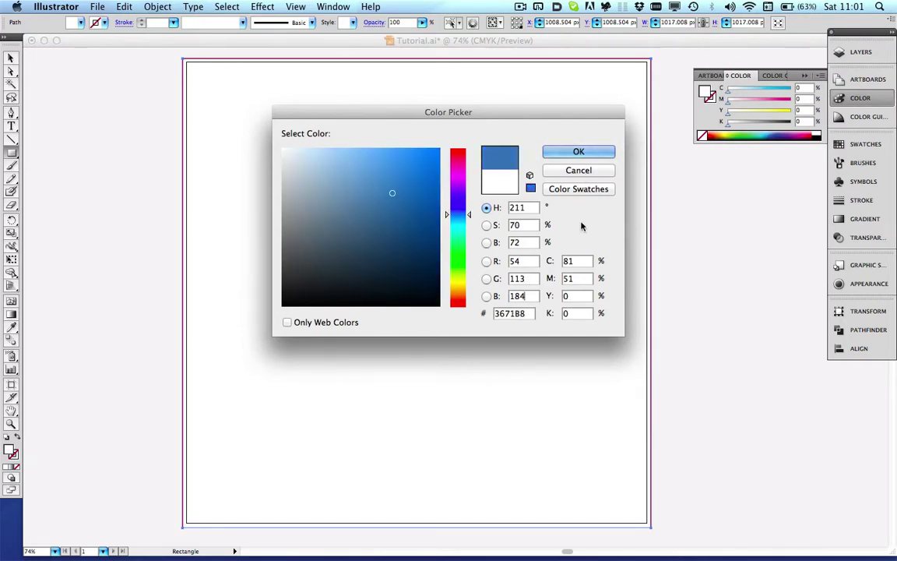
left_click(579, 152)
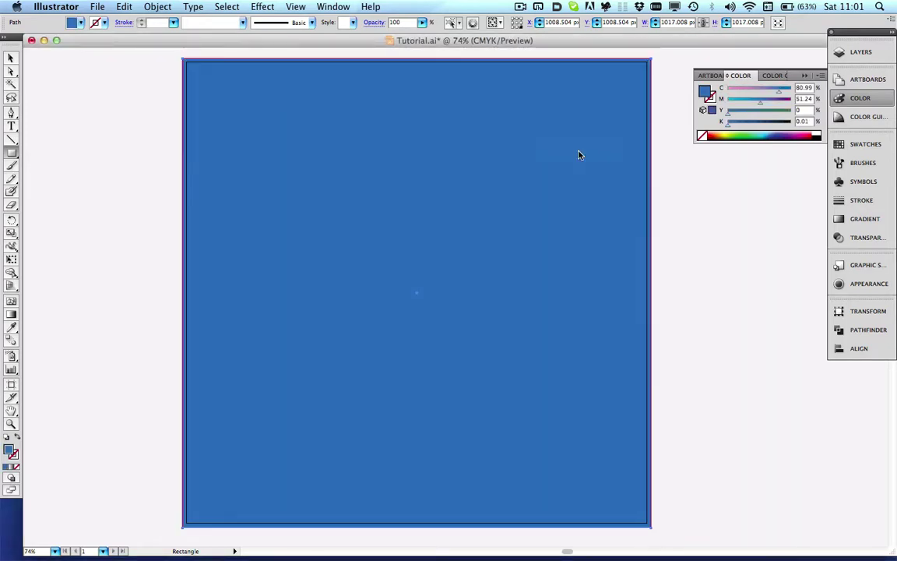
Rename Layer 1 as "background".
key("F7")
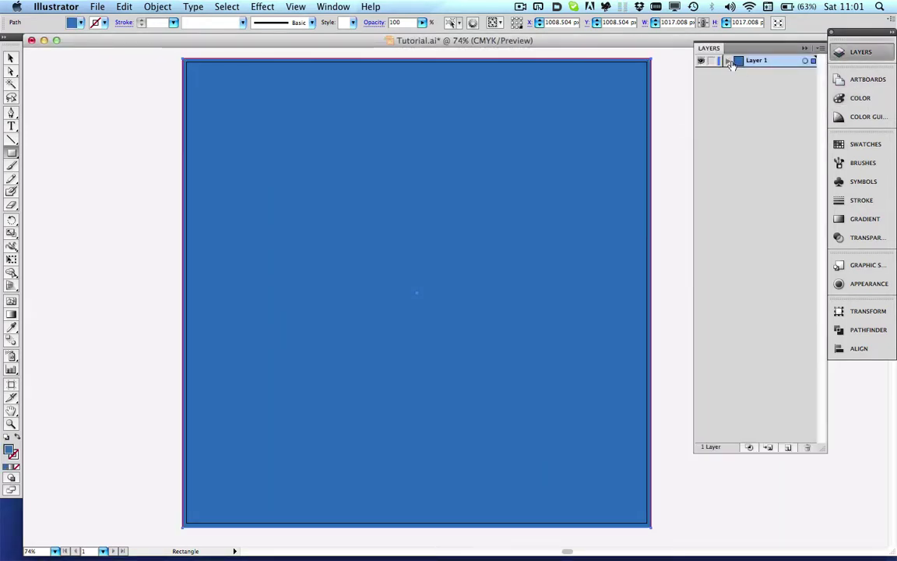
double_click(756, 61)
type("b")
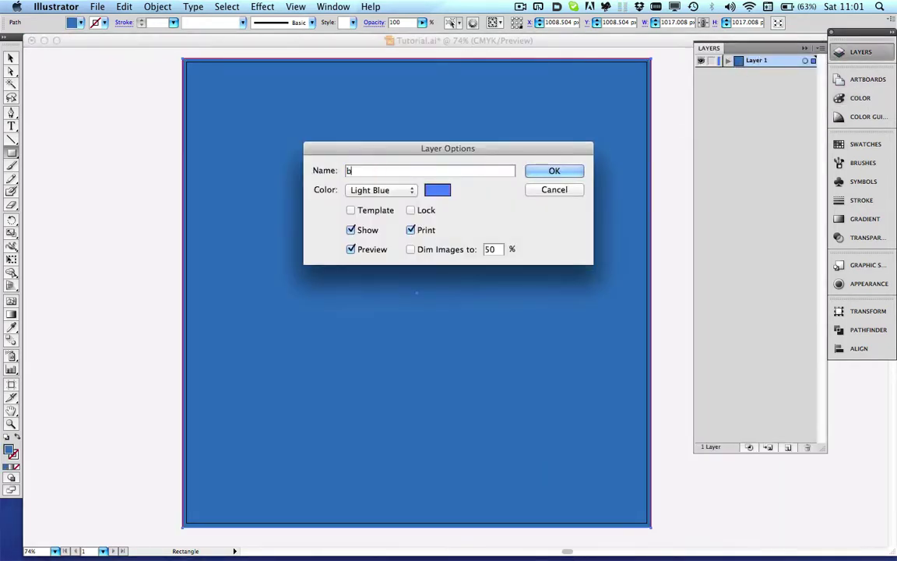
type("ackground")
key("Return")
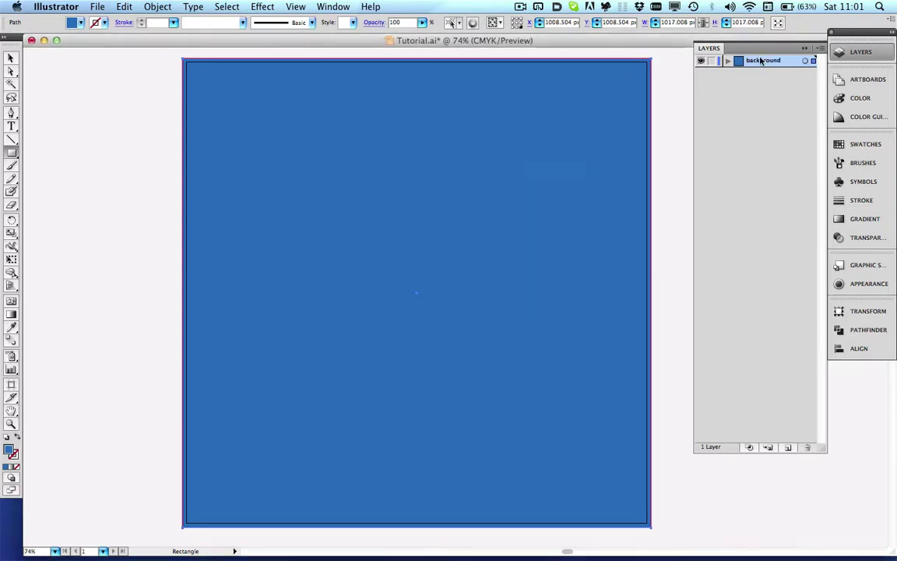
Add a sublayer named "grid" inside the background layer and lock the blue rectangle's path.
left_click(730, 61)
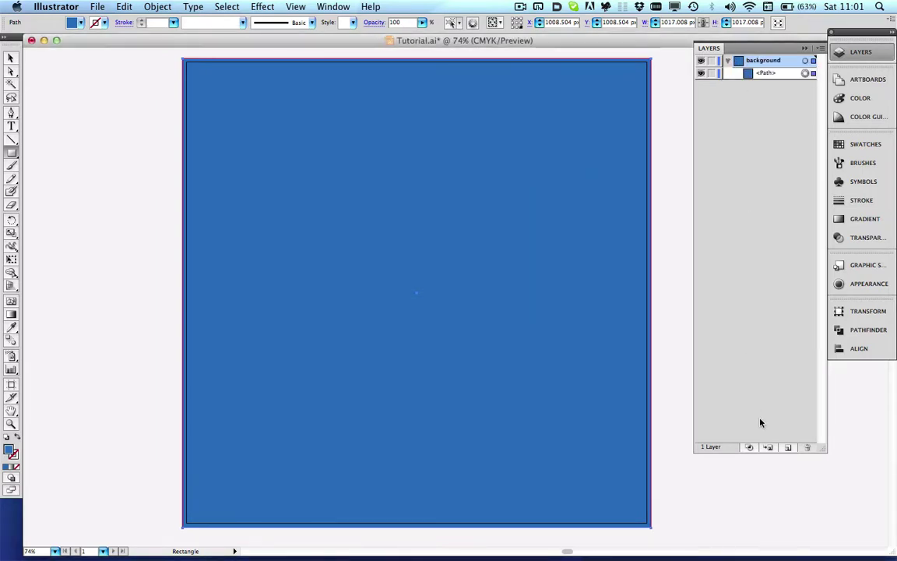
left_click(768, 448)
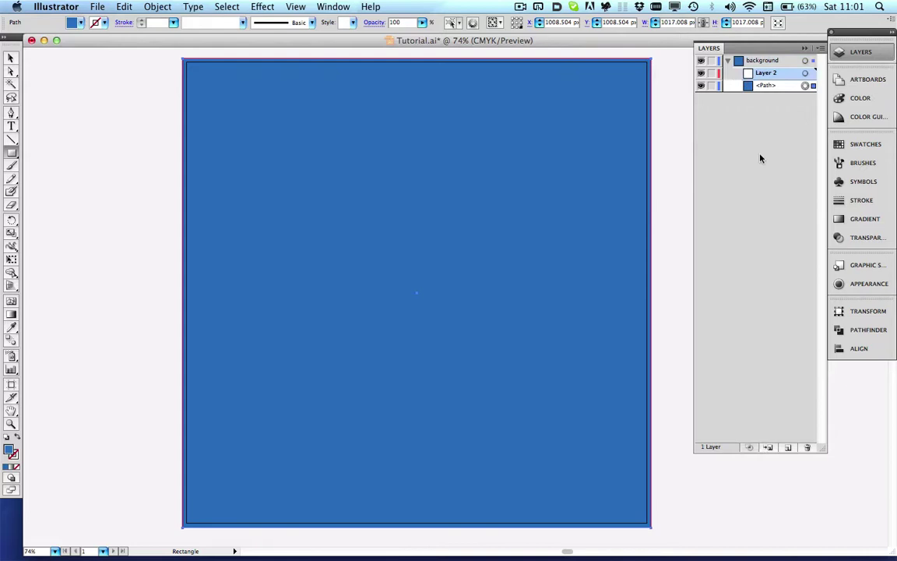
double_click(767, 74)
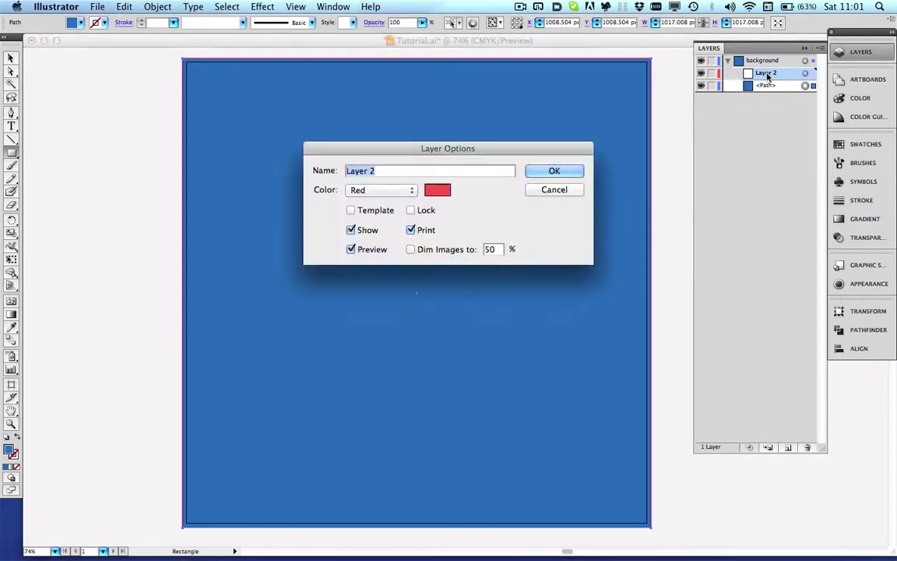
type("grid")
key("Return")
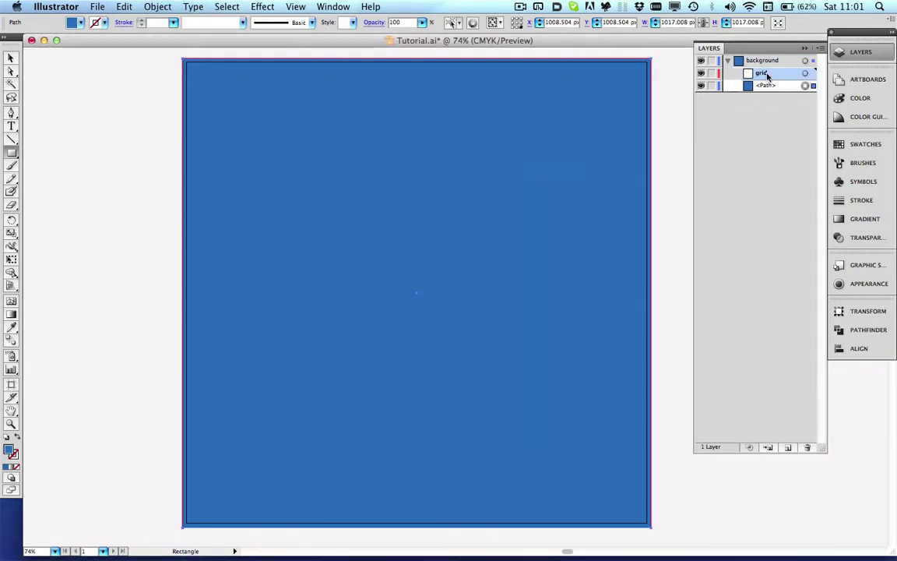
left_click(712, 86)
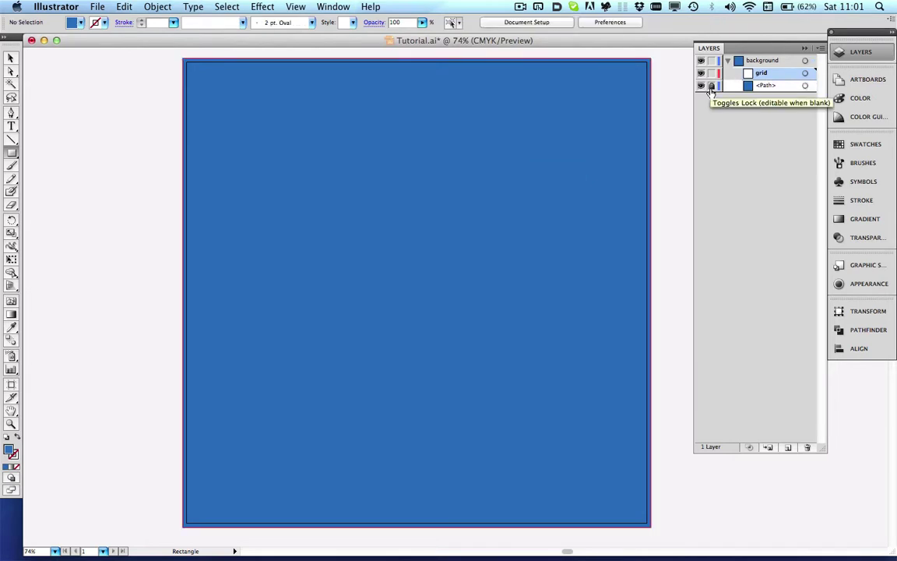
Draw a vertical line segment about 25 px long near the artboard's upper-left corner.
left_click(11, 141)
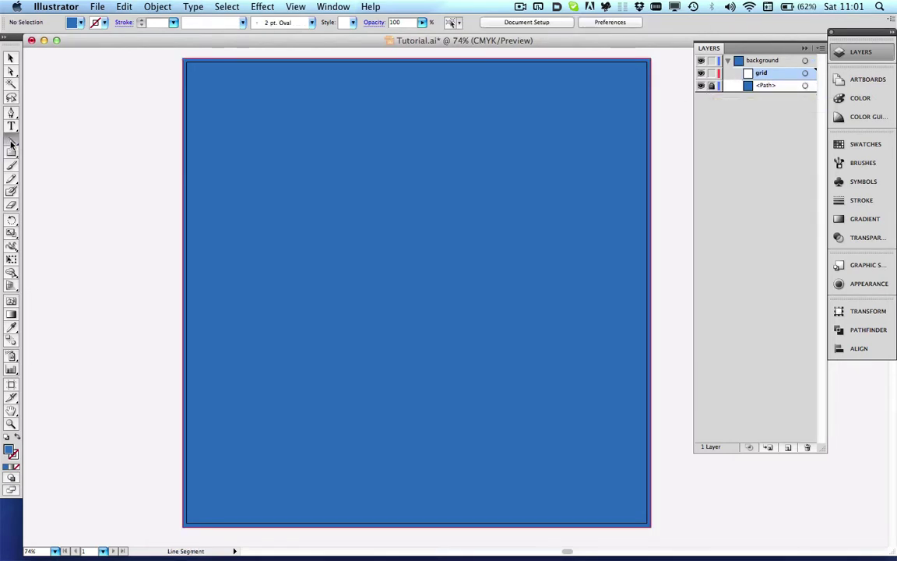
left_click(12, 423)
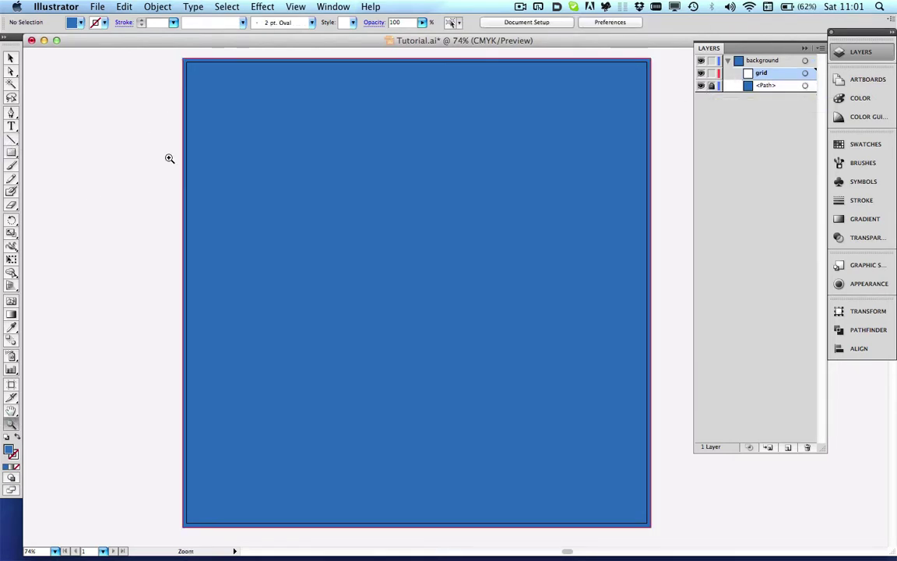
left_click(214, 109)
scroll(511, 324, "right", 5)
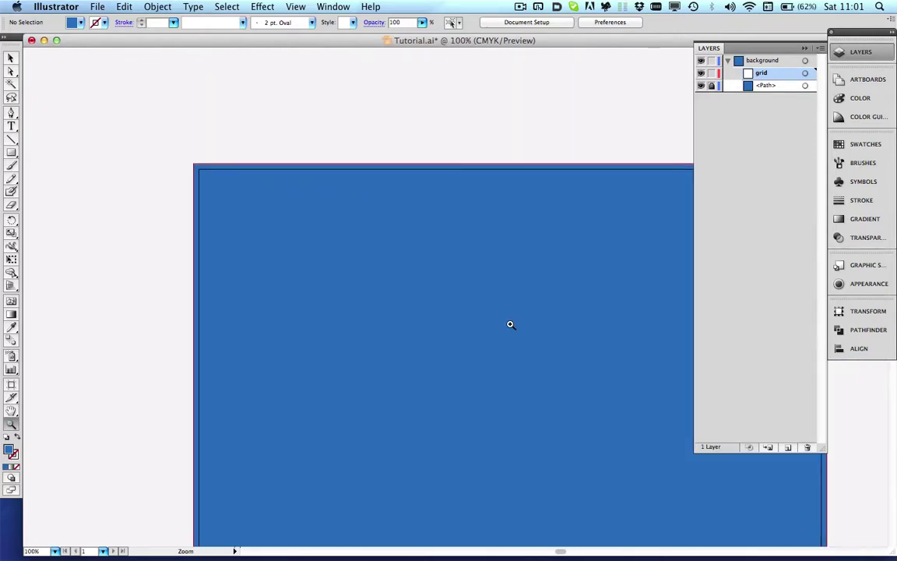
left_click(270, 244)
scroll(270, 244, "up", 3)
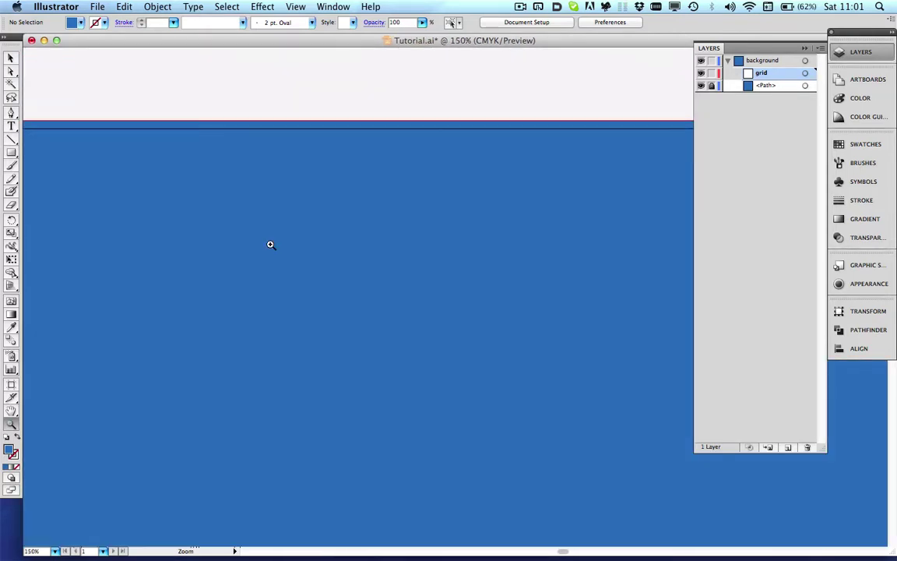
scroll(270, 244, "left", 3)
left_click(11, 139)
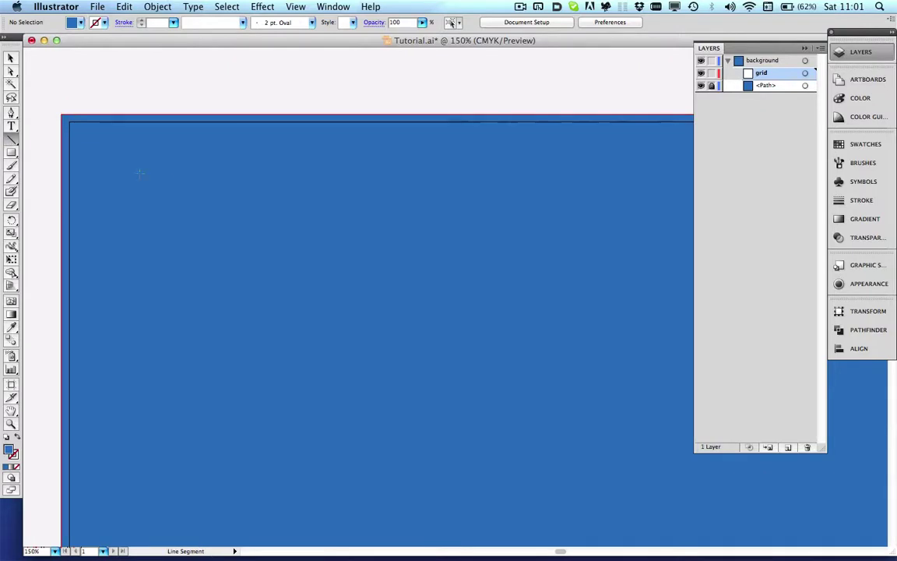
left_click_drag(160, 156, 160, 179)
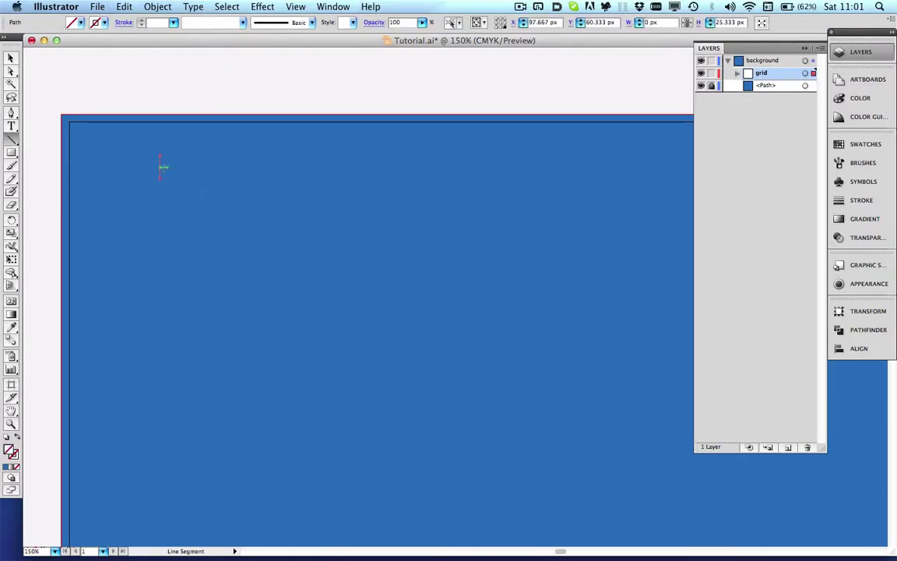
Set the short line's stroke colour to white (FFFFFF) and deselect it.
double_click(13, 452)
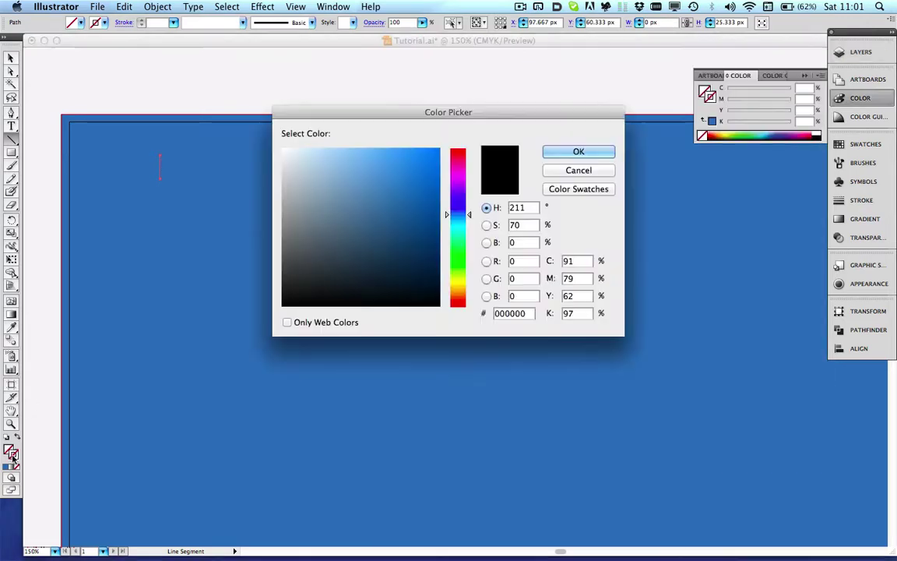
left_click(305, 174)
left_click_drag(306, 174, 282, 139)
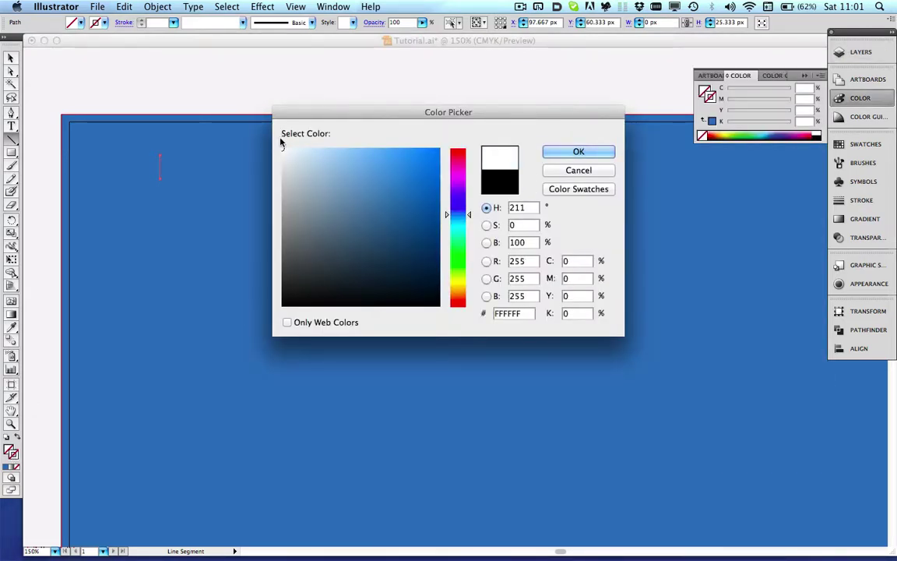
left_click(578, 152)
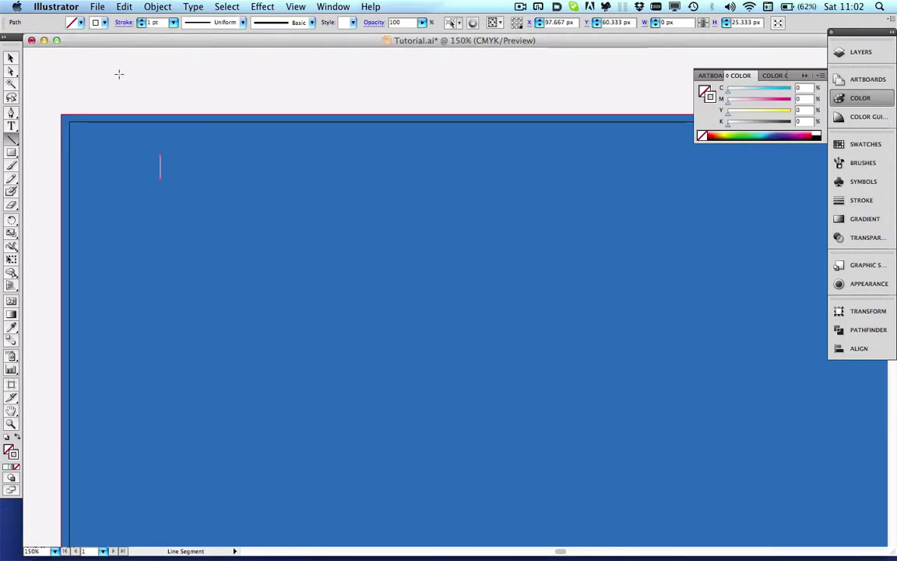
left_click(11, 58)
left_click(94, 144)
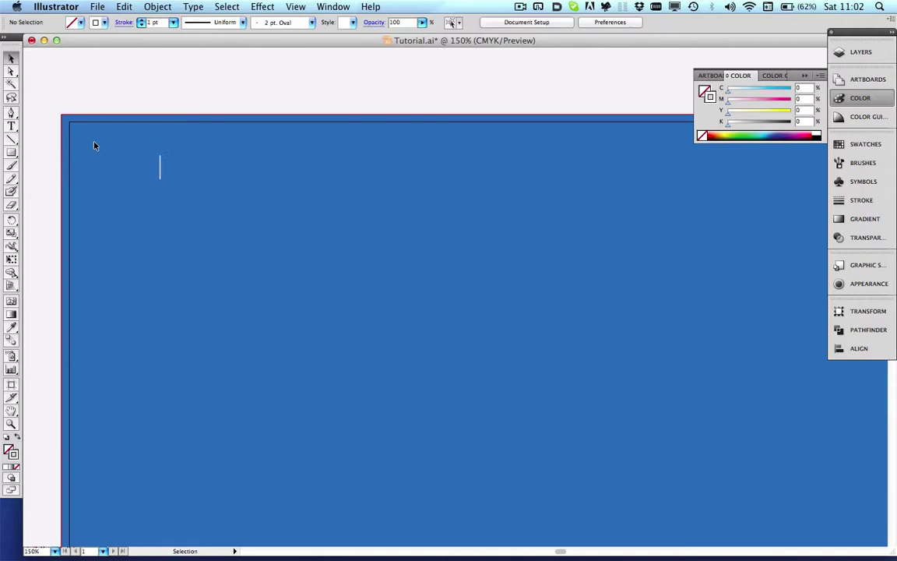
Rotate a copy of the white vertical line to horizontal about its centre, forming a plus-shaped cross.
left_click(159, 163)
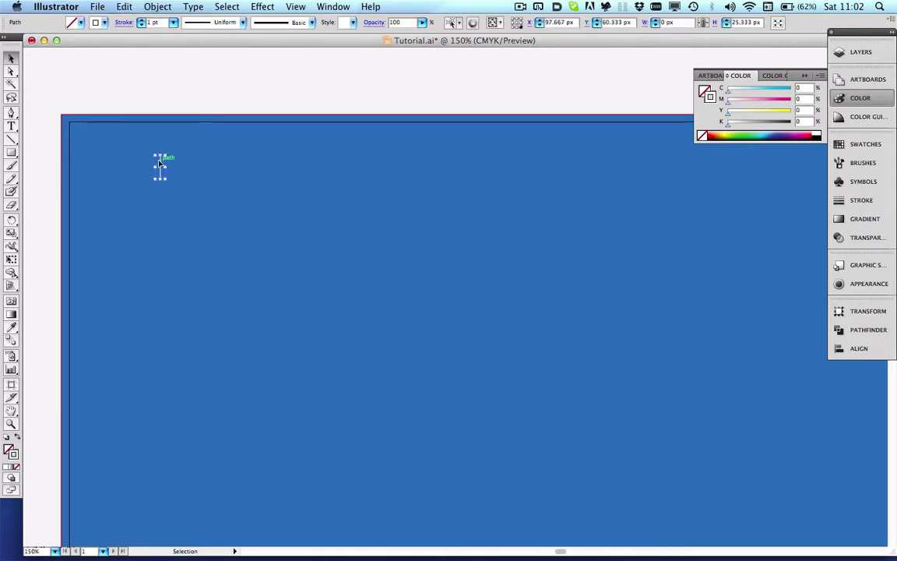
left_click(154, 7)
mouse_move(157, 27)
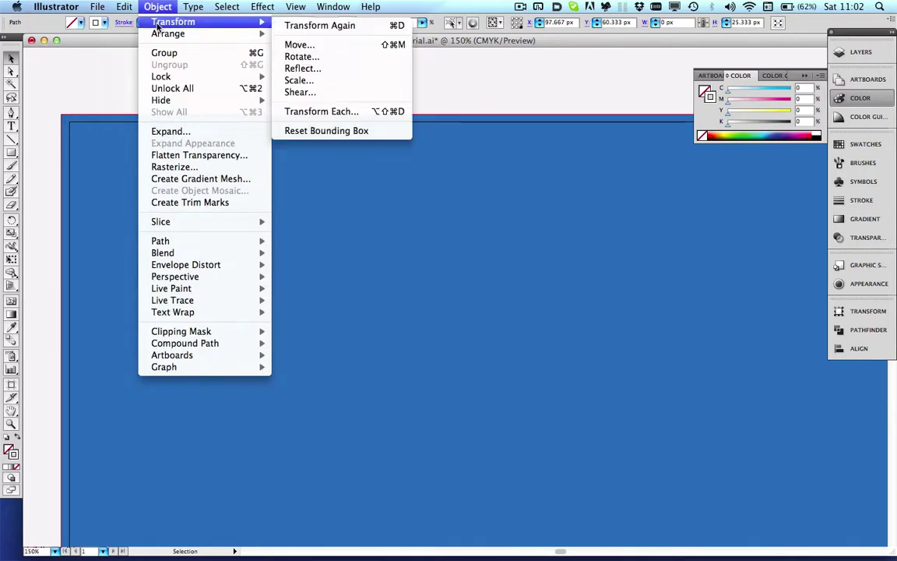
left_click(303, 58)
key("alt+Return")
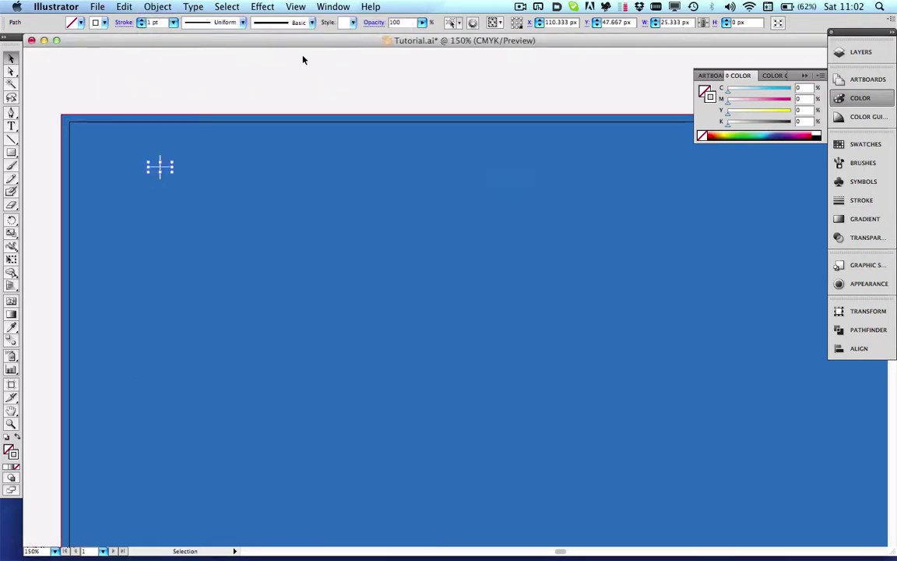
left_click(257, 132)
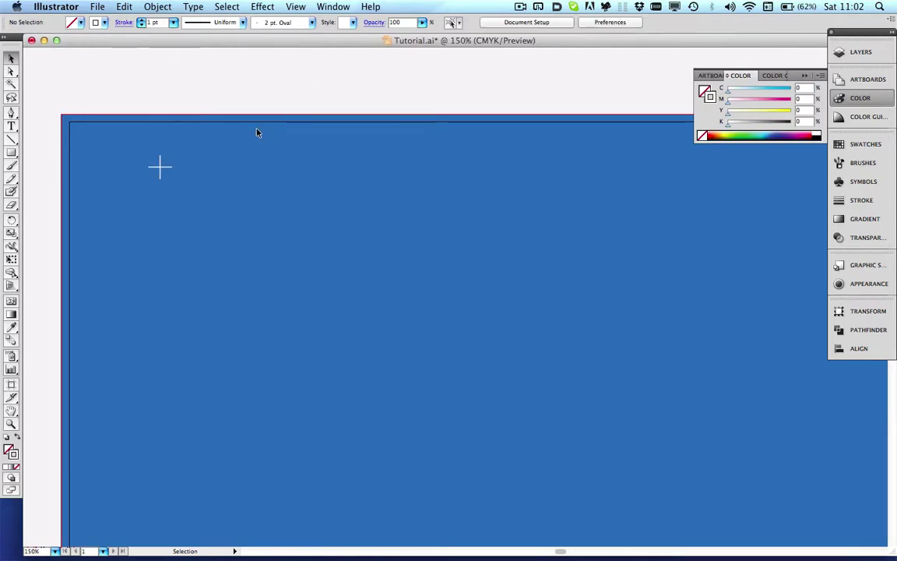
Save the white cross's two lines as a pattern swatch and delete the cross from the artboard.
left_click(866, 144)
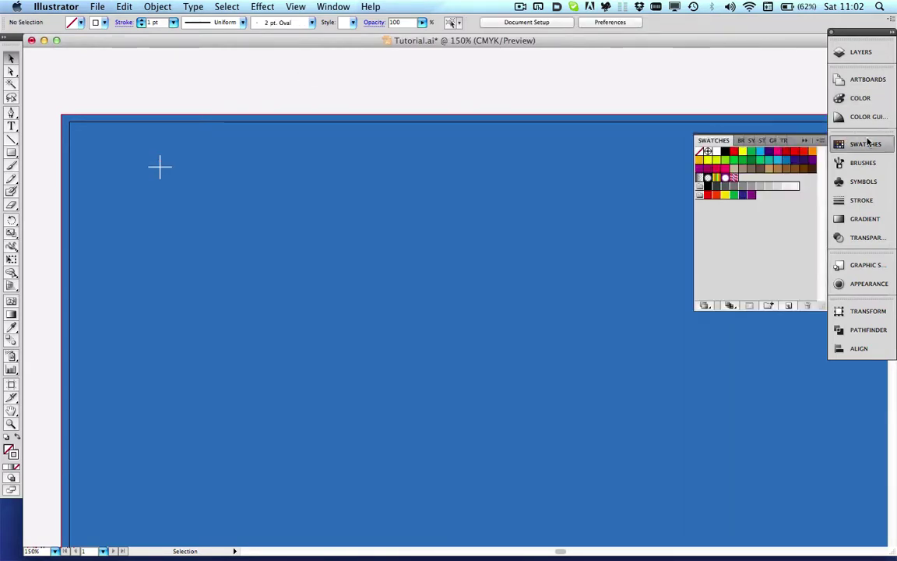
left_click(168, 166)
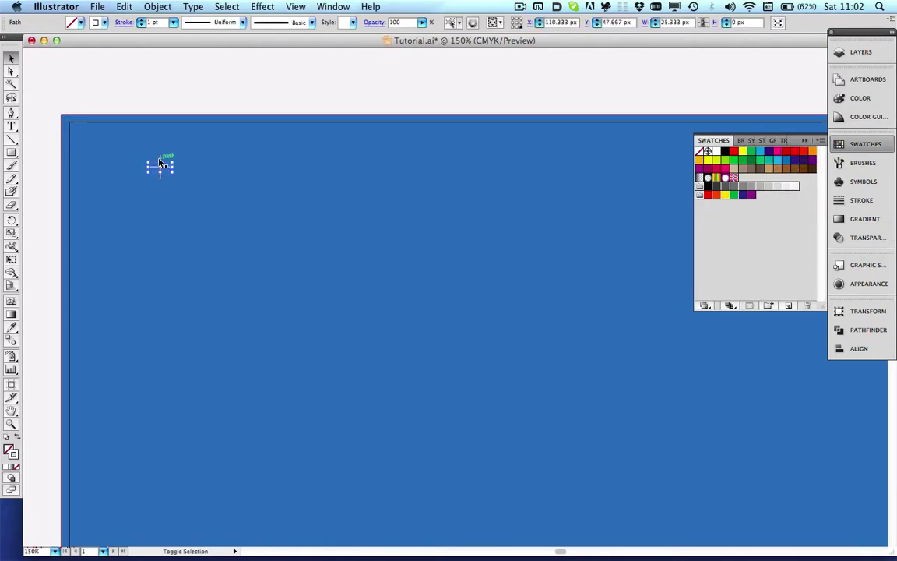
left_click(161, 164, "shift")
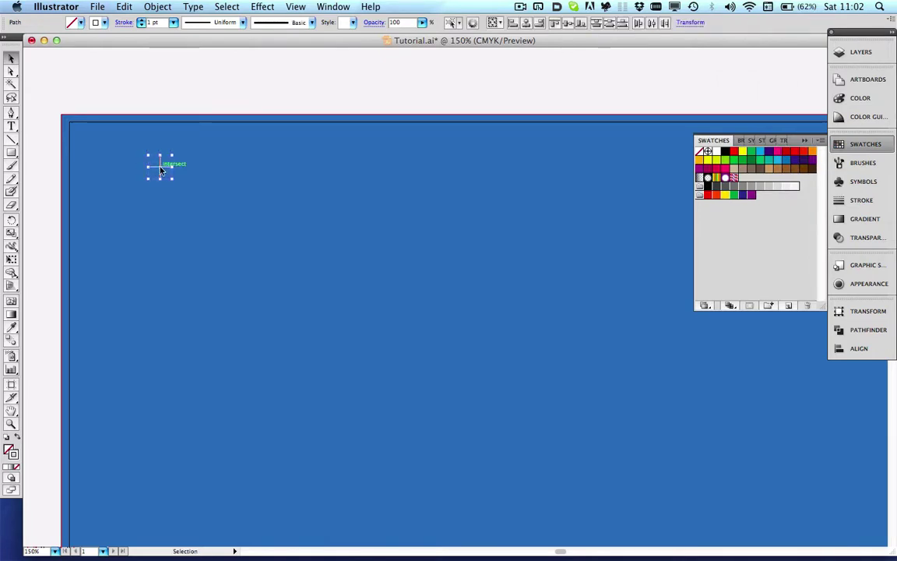
left_click_drag(159, 169, 767, 184)
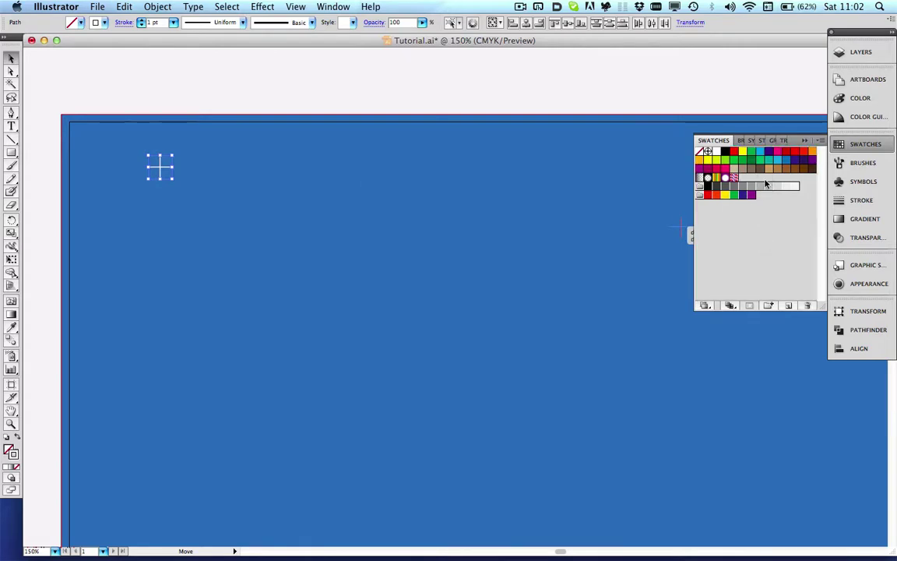
left_click(292, 220)
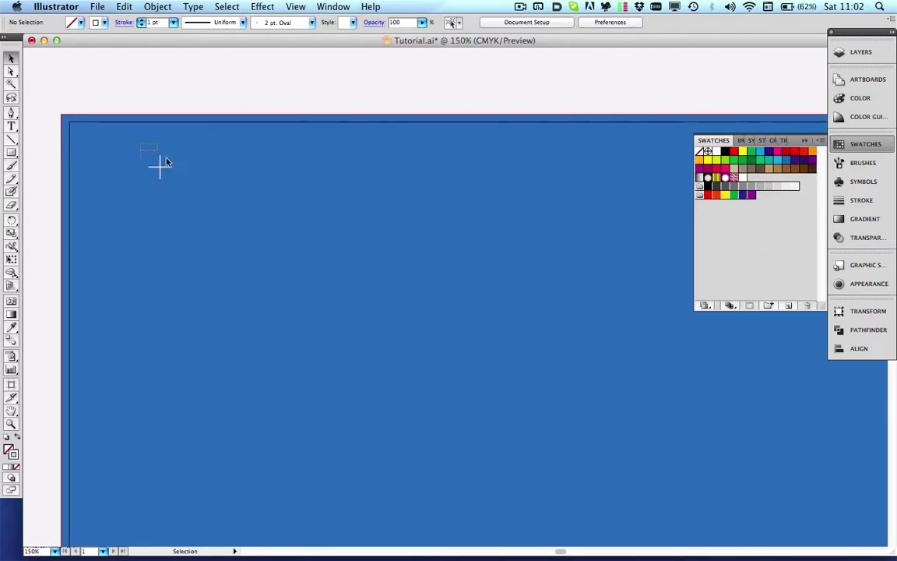
left_click(164, 165)
key("Delete")
Draw a square about 1017 px wide in the grid sublayer, covering the artboard out to its bleed, with no stroke.
left_click(860, 51)
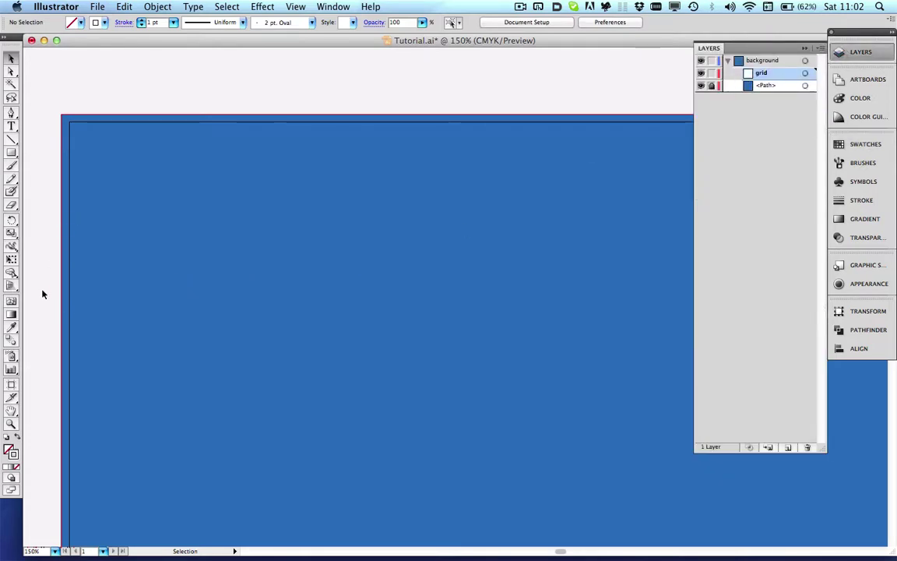
left_click(11, 423)
left_click(505, 369, "alt")
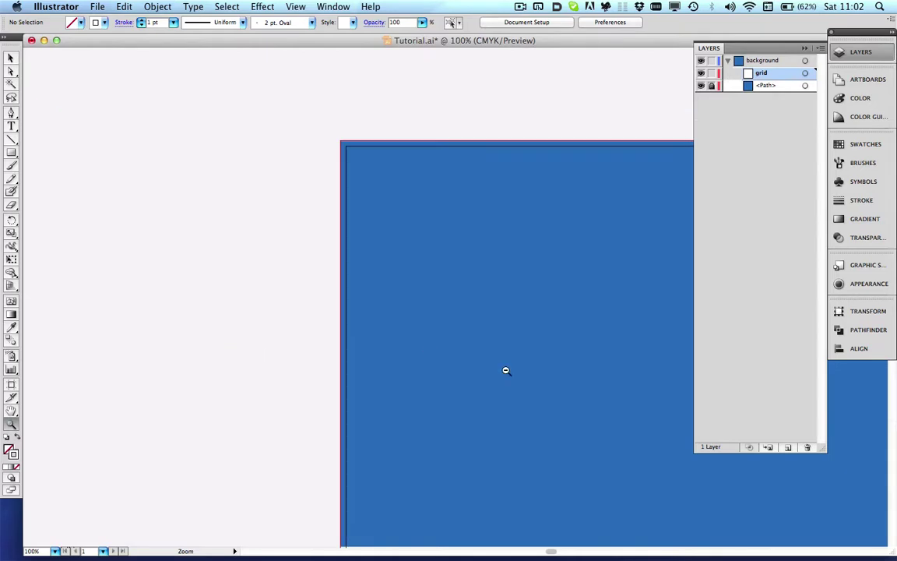
scroll(516, 374, "right", 5)
scroll(516, 374, "down", 1)
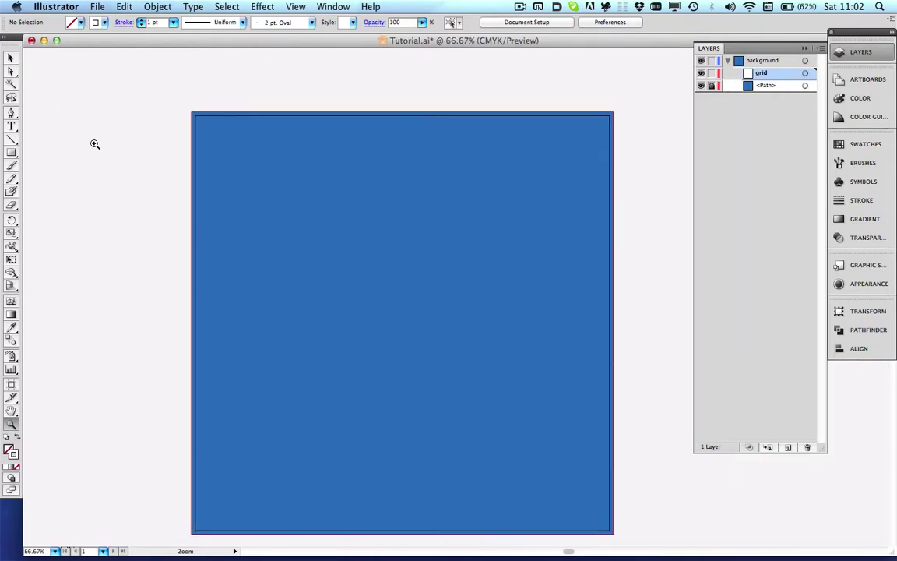
left_click(12, 152)
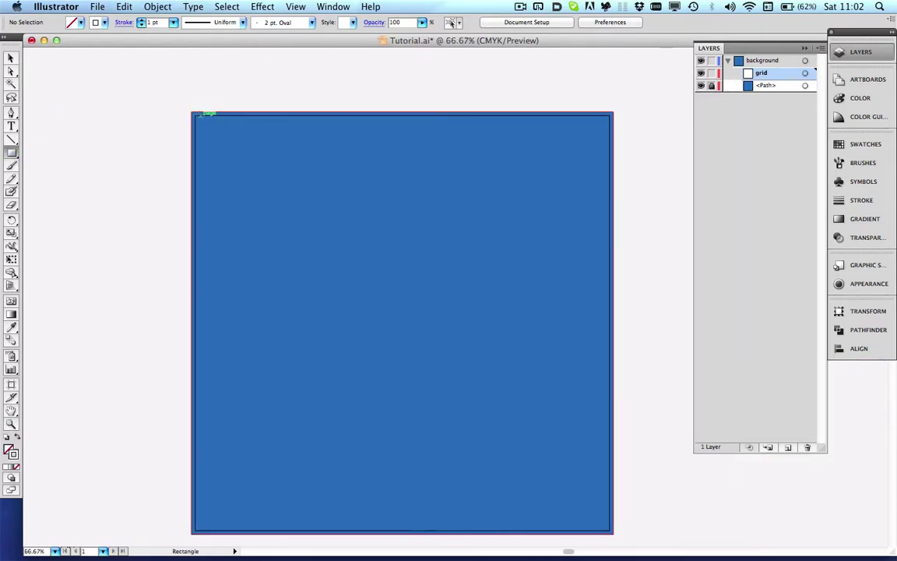
left_click_drag(191, 112, 614, 533)
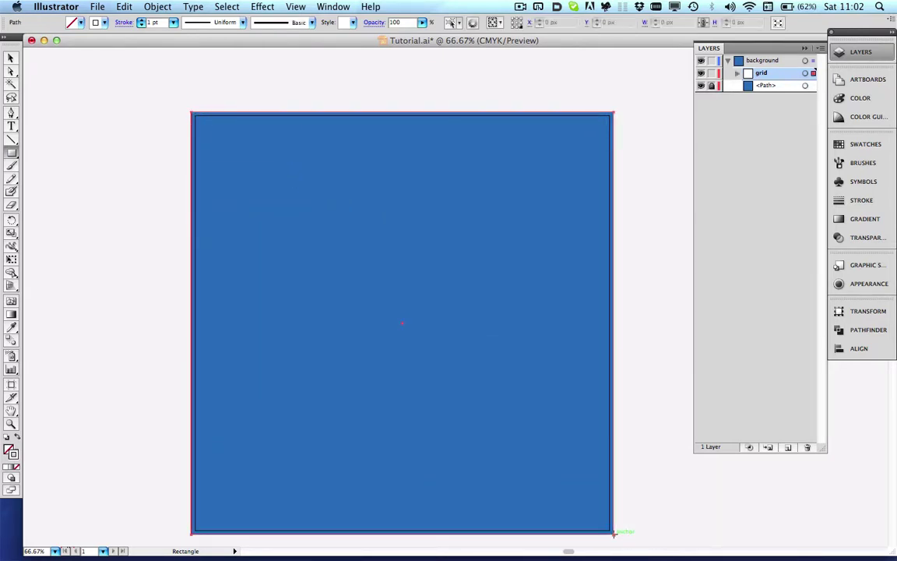
left_click(16, 466)
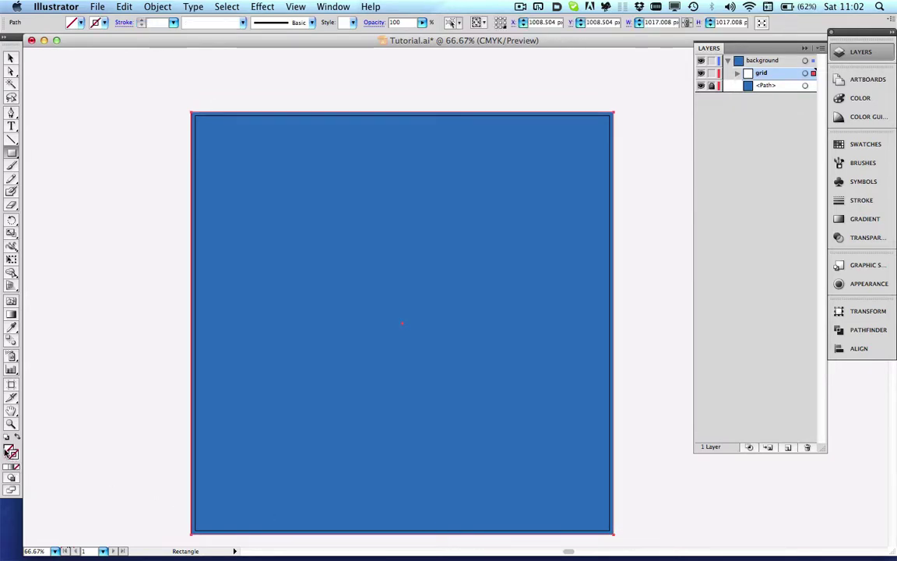
Fill the full-bleed square with the new white cross pattern swatch.
left_click(7, 452)
left_click(5, 468)
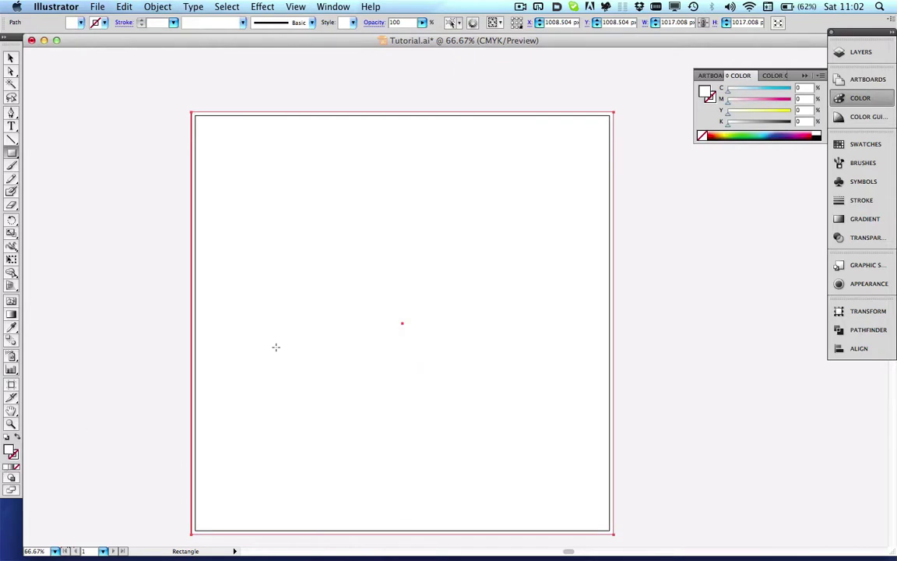
left_click(862, 144)
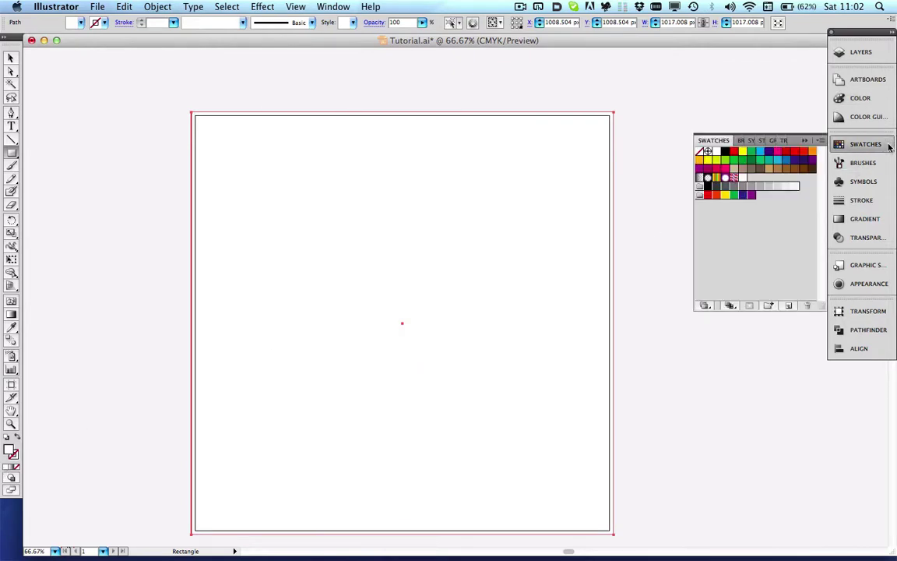
left_click(741, 179)
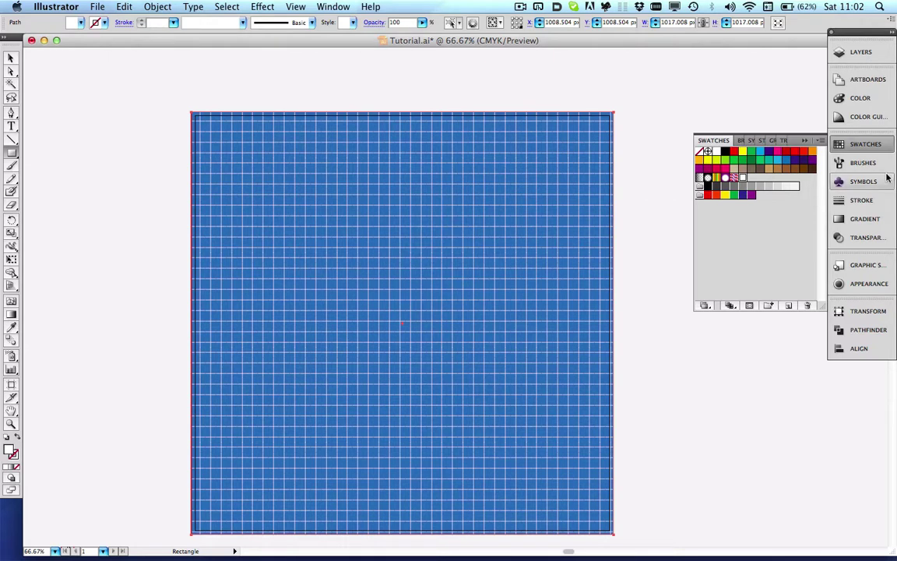
Set the opacity of the grid-filled square to 30%.
left_click(861, 52)
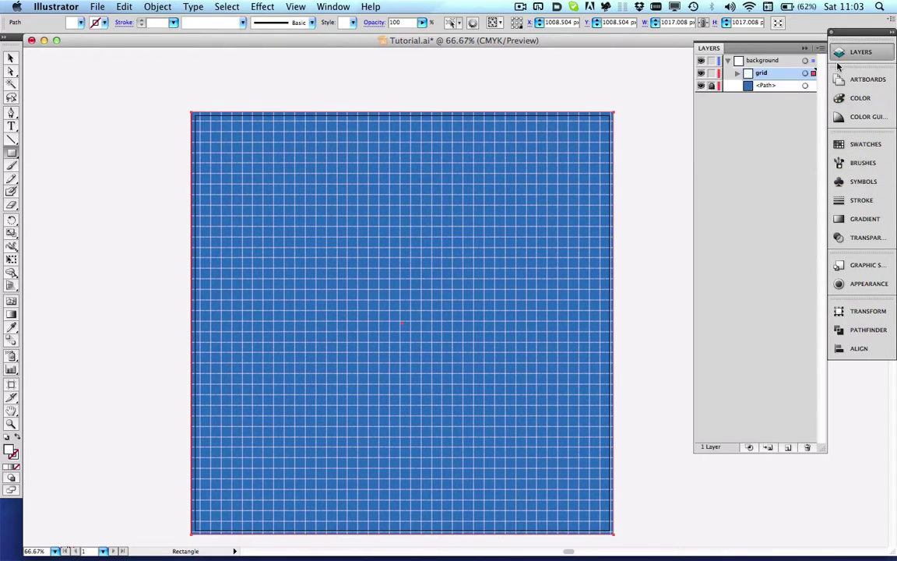
left_click(867, 238)
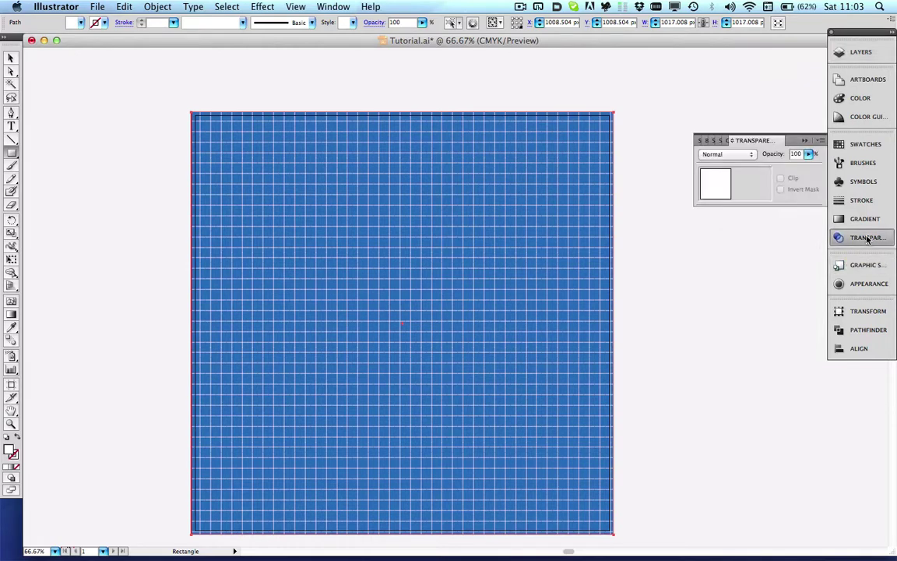
left_click(796, 154)
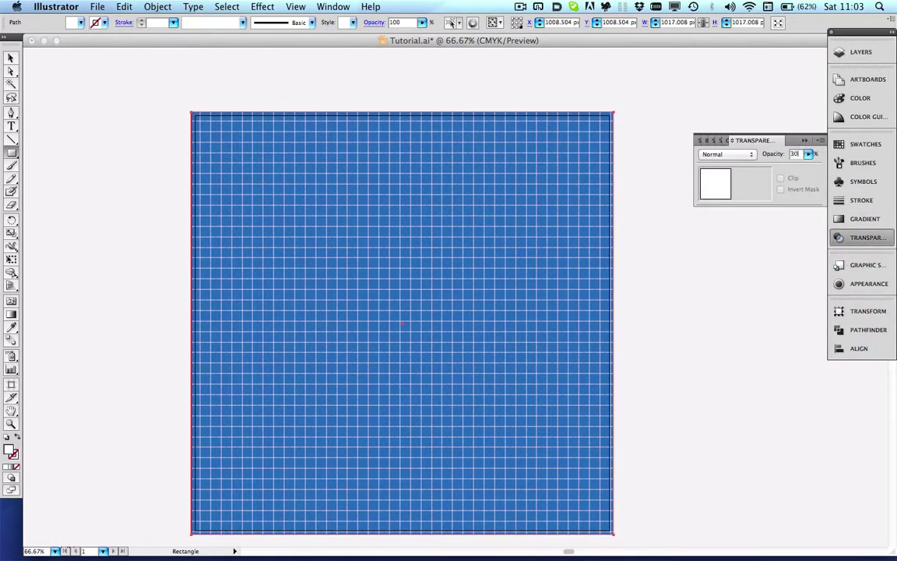
key("Return")
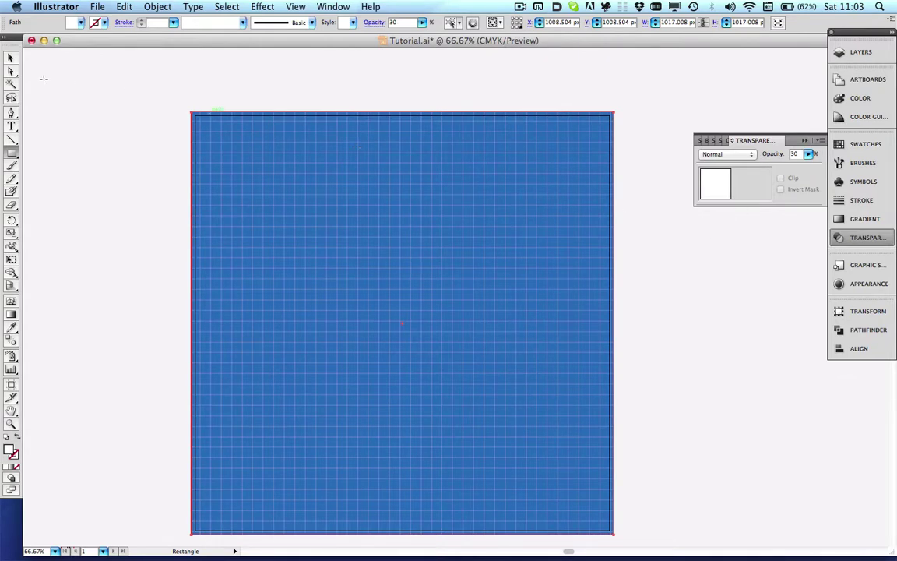
left_click(12, 58)
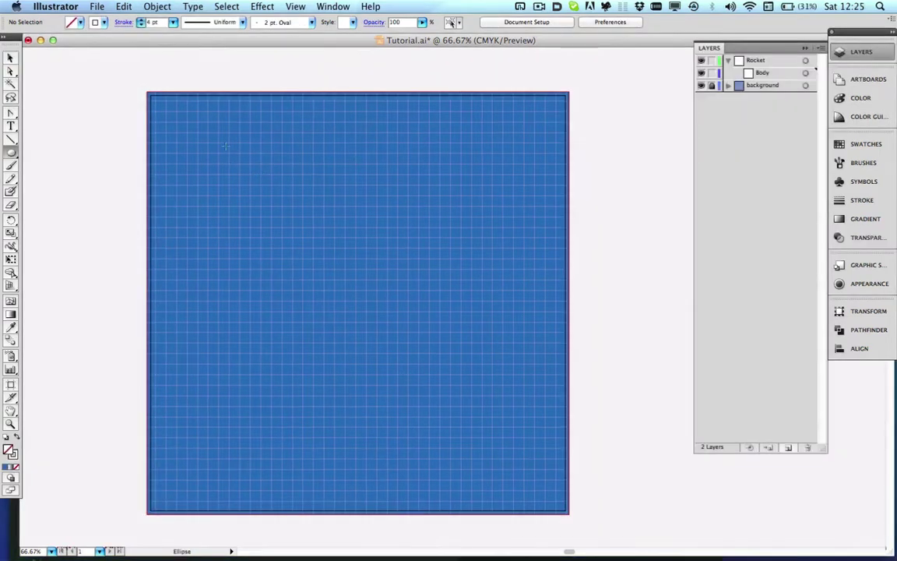
Draw a tall ellipse about 264 by 750 px in the Body sublayer and scale its top anchor point uniformly to 10%.
left_click_drag(224, 145, 335, 455)
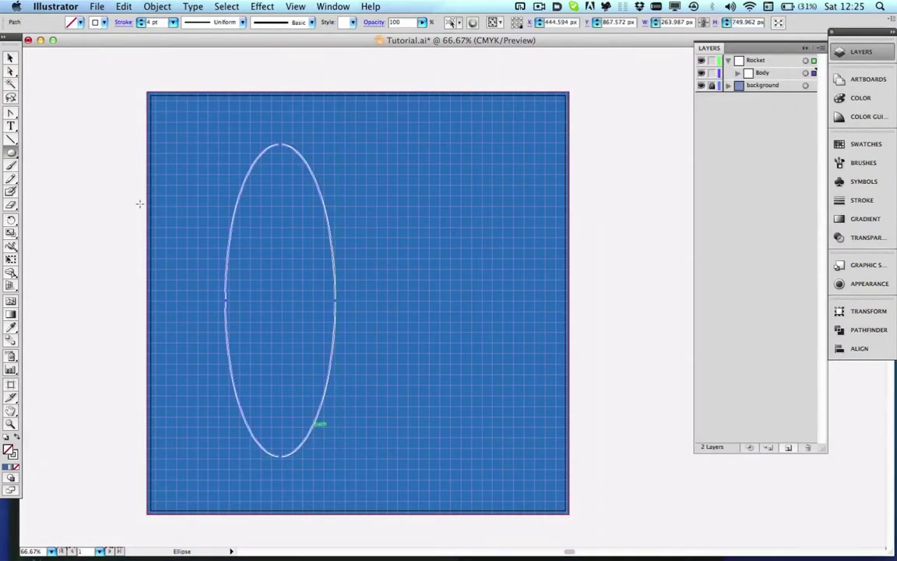
left_click(11, 71)
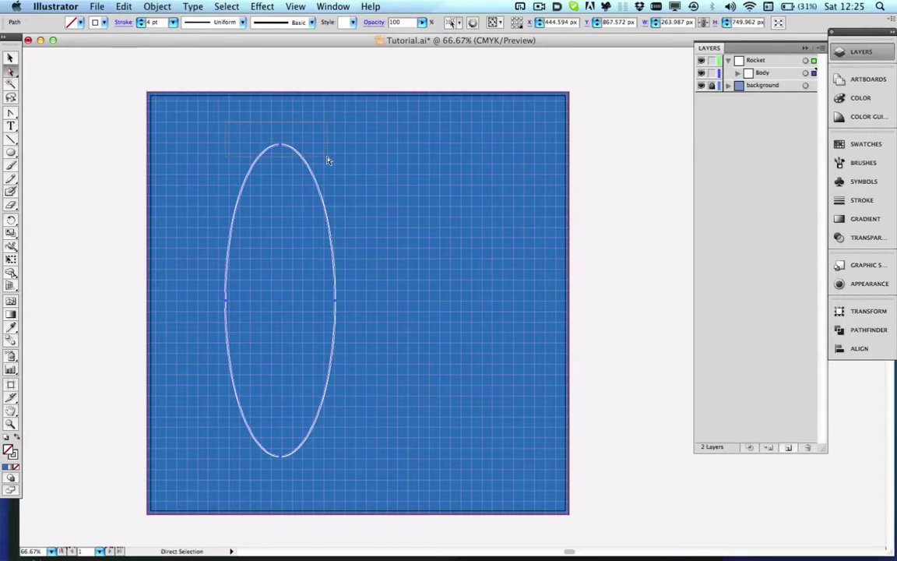
left_click(295, 142)
left_click(157, 7)
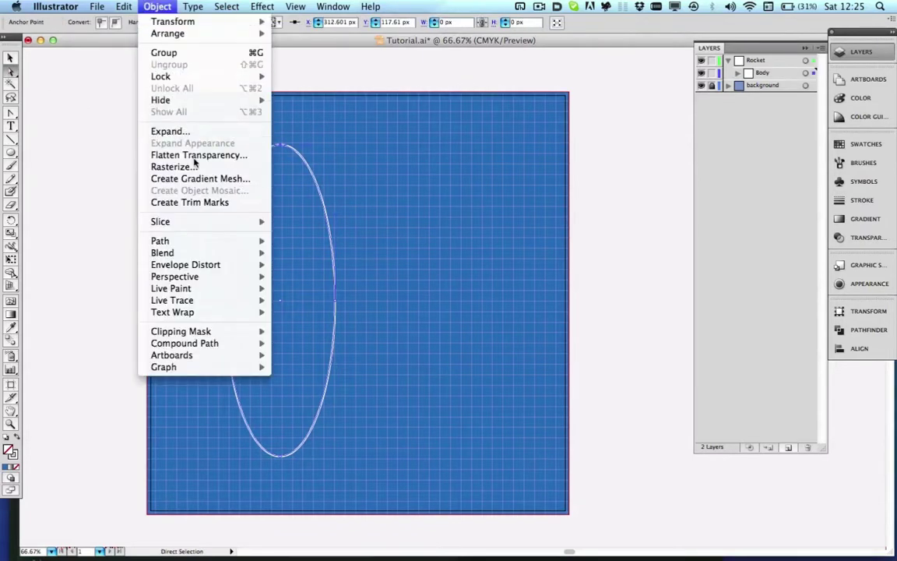
mouse_move(201, 25)
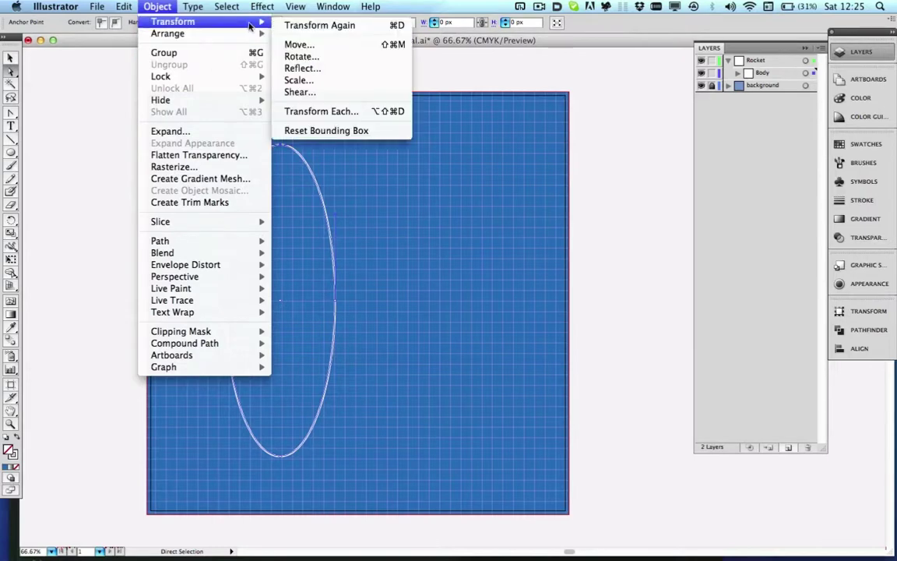
left_click(309, 80)
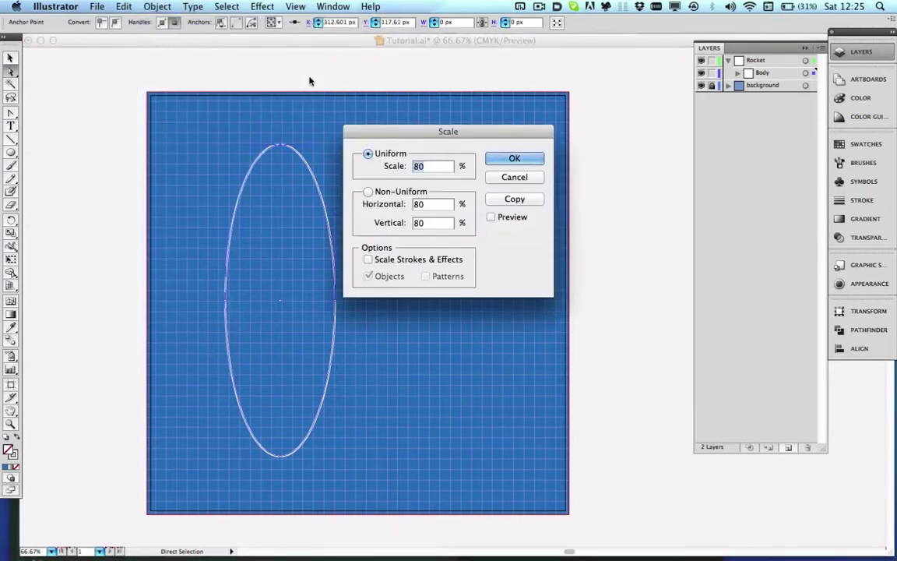
type("10")
key("Return")
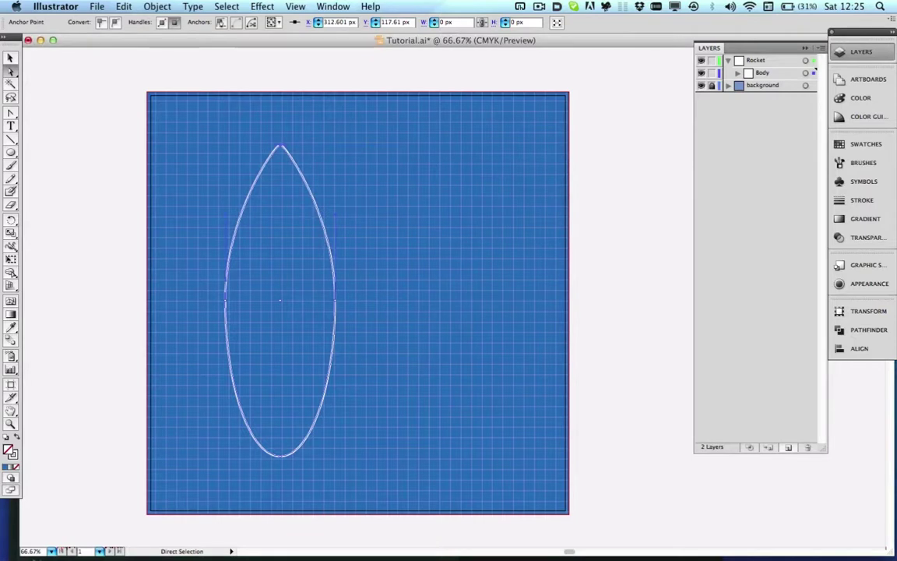
left_click(351, 209)
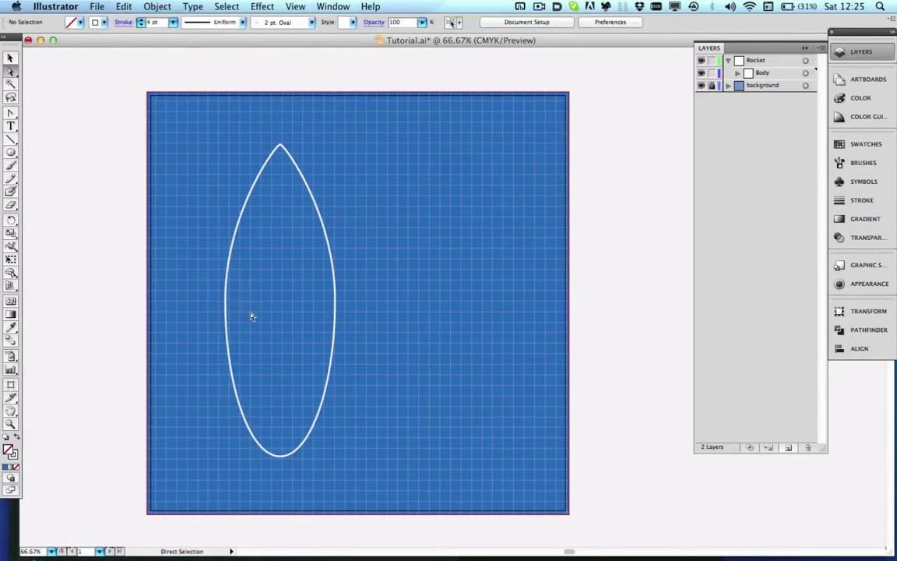
Move the body shape's left anchor point down to about Y 585.6 px and delete its right anchor point.
key("super+a")
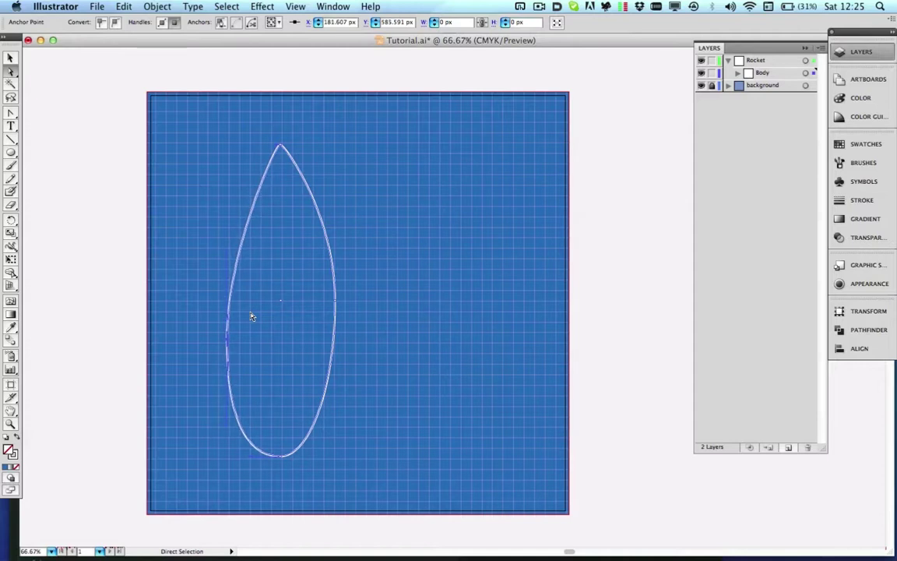
left_click(463, 304)
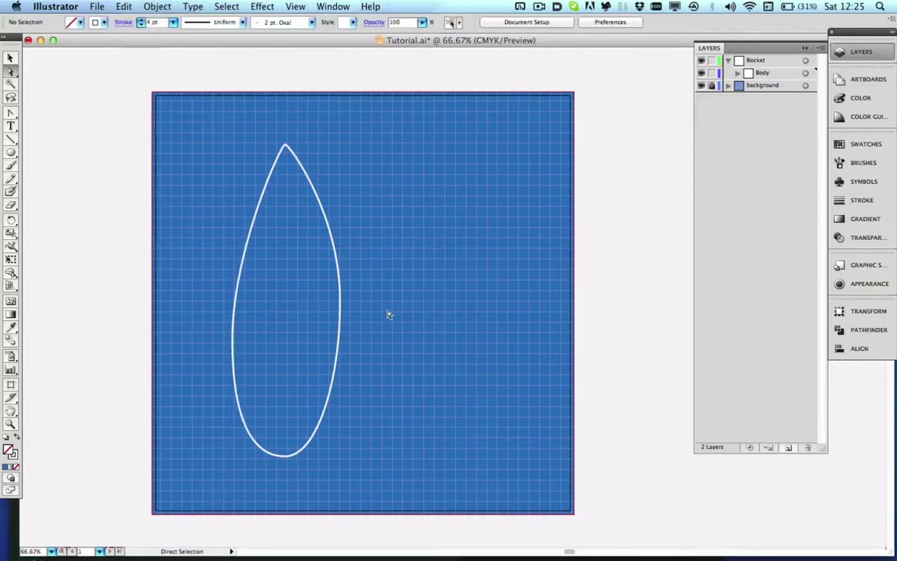
left_click(328, 280)
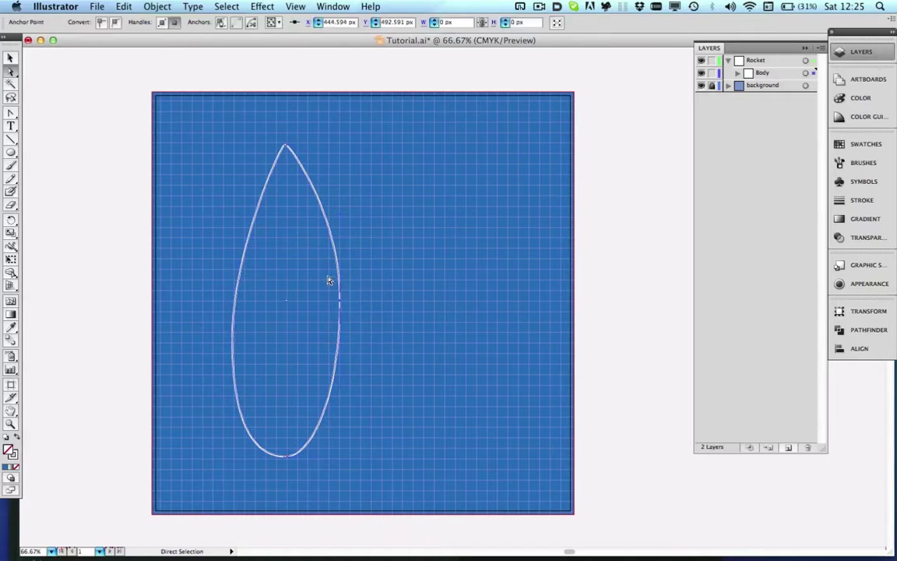
key("Delete")
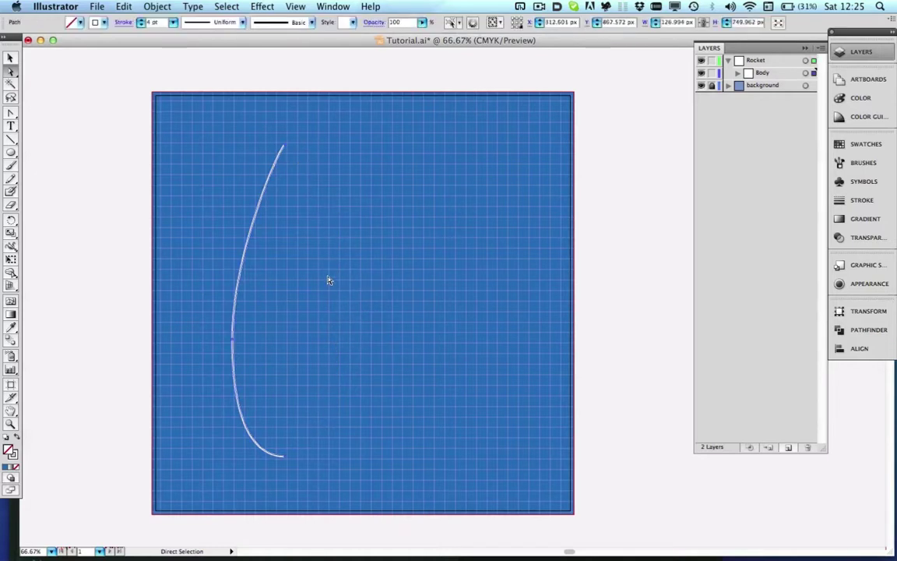
left_click(331, 400)
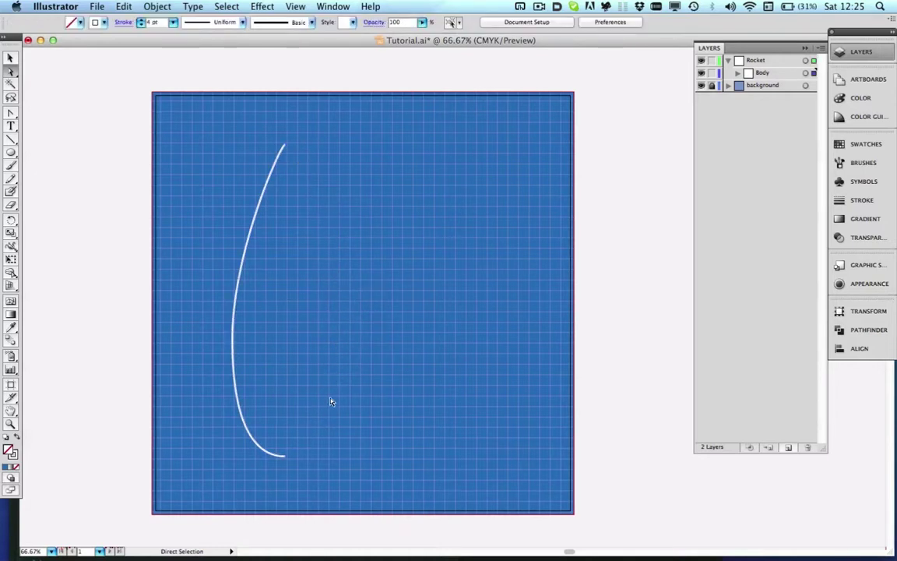
Nudge the open curve's bottom endpoint left to about X 273.6 px.
left_click(289, 459)
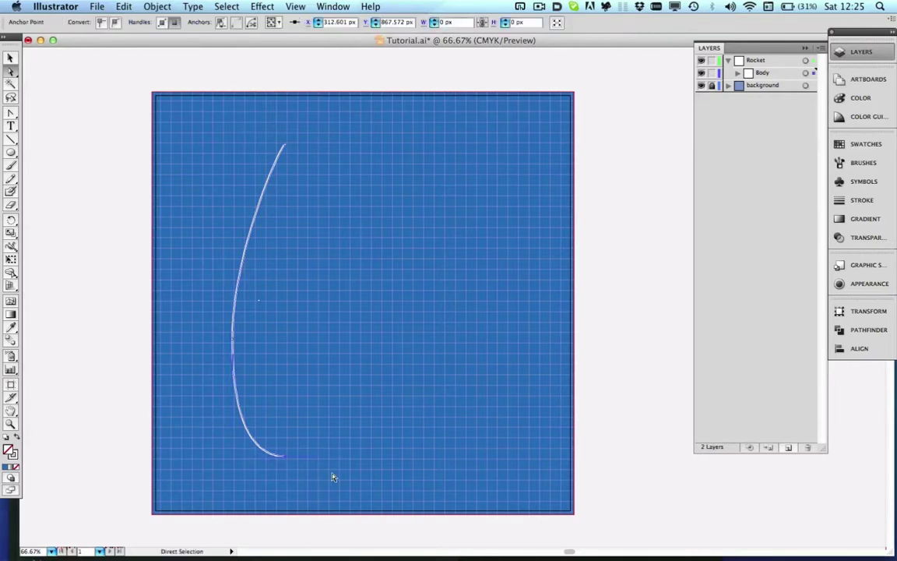
key("Left")
key("Left")
key("Left")
key("Left")
key("Left")
key("Left")
key("Left")
key("Left")
key("Left")
key("Left")
key("Left")
key("Left")
key("Left")
key("Left")
key("Left")
key("Left")
key("Left")
key("Left")
key("Left")
key("Left")
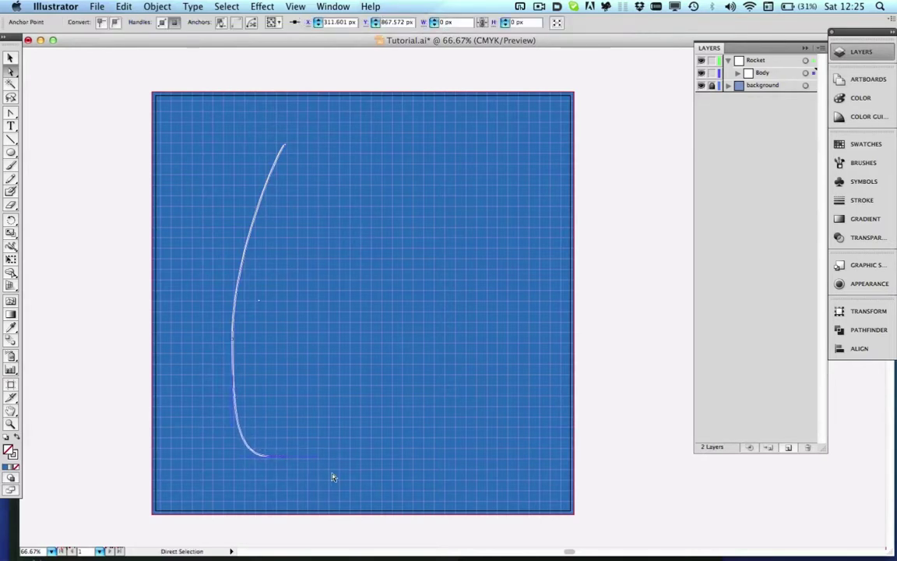
Adjust the direction handle at the curve's bottom endpoint and convert that endpoint to a corner with Convert Anchor Point.
left_click_drag(240, 461, 244, 447)
left_click(289, 470)
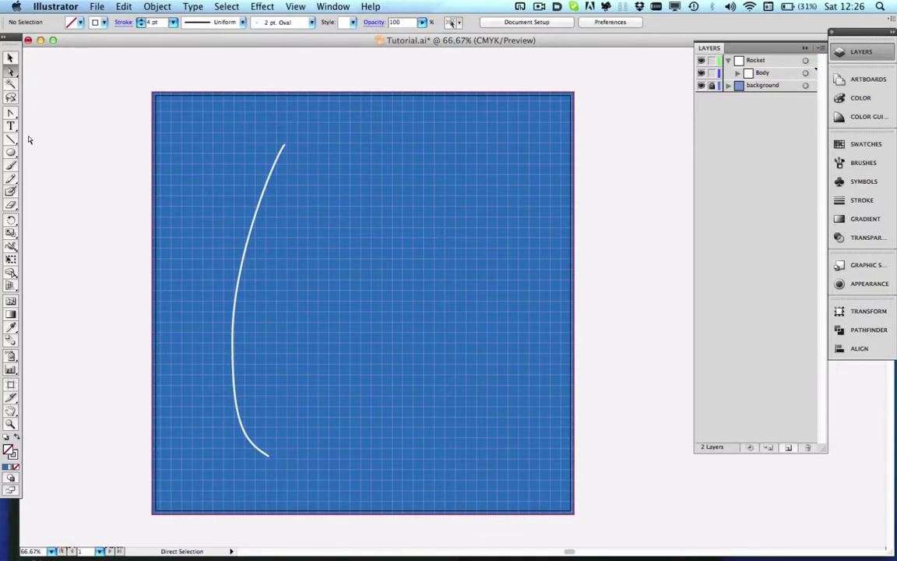
key("shift+c")
left_click(269, 458)
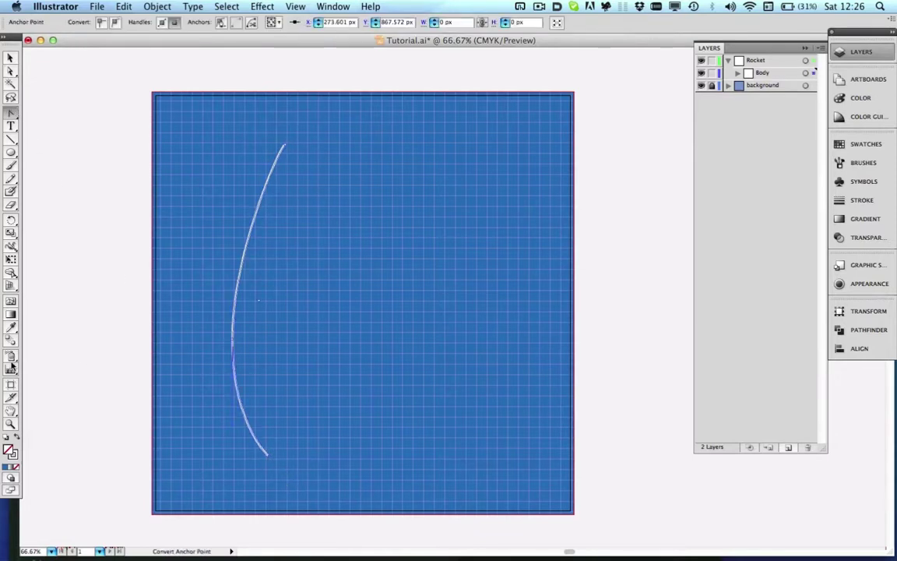
Examine the body curve's lower half and bottom endpoint up close.
left_click(11, 424)
left_click(255, 448)
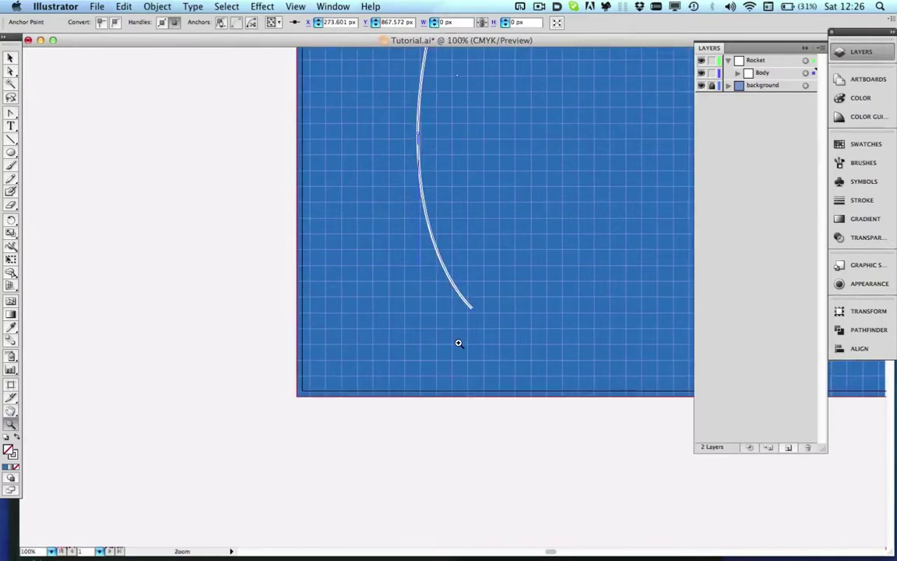
left_click(458, 343)
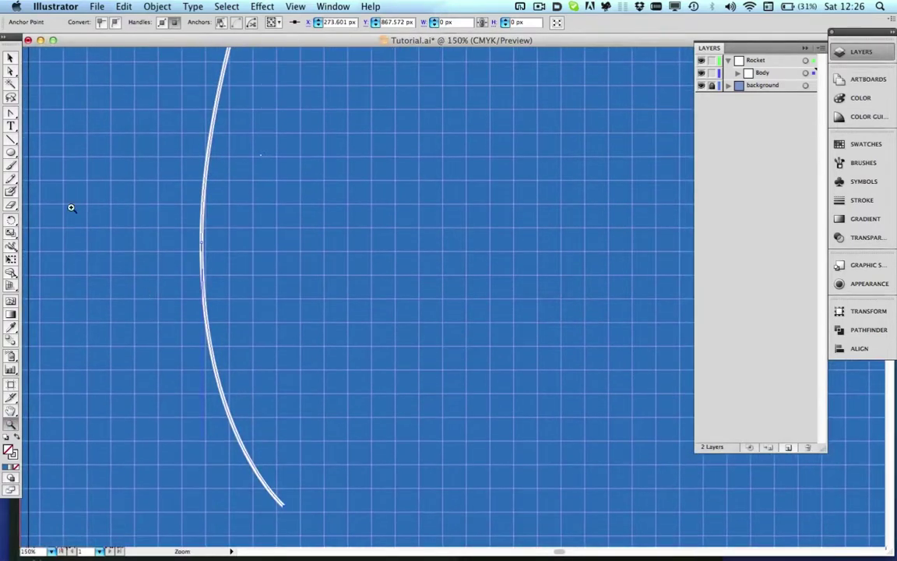
left_click(11, 71)
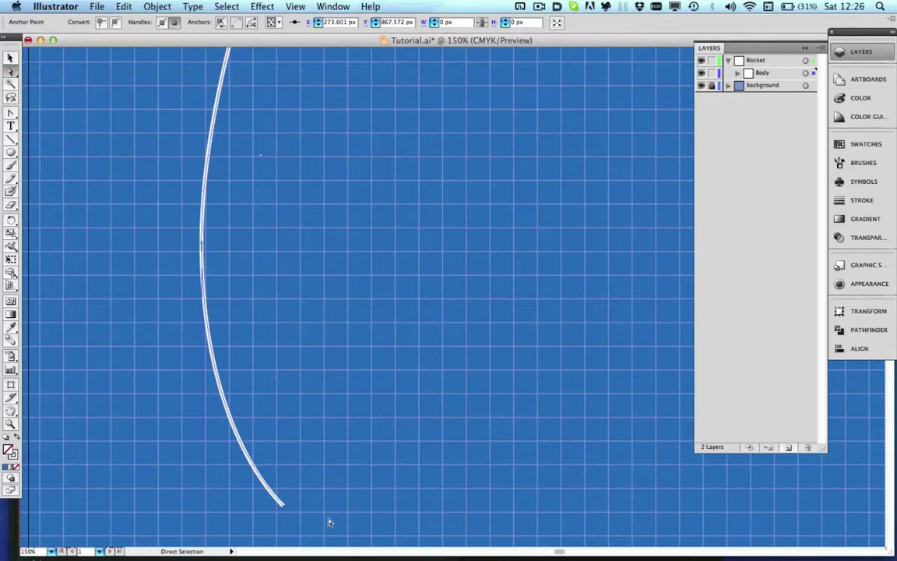
scroll(395, 488, "up", 4)
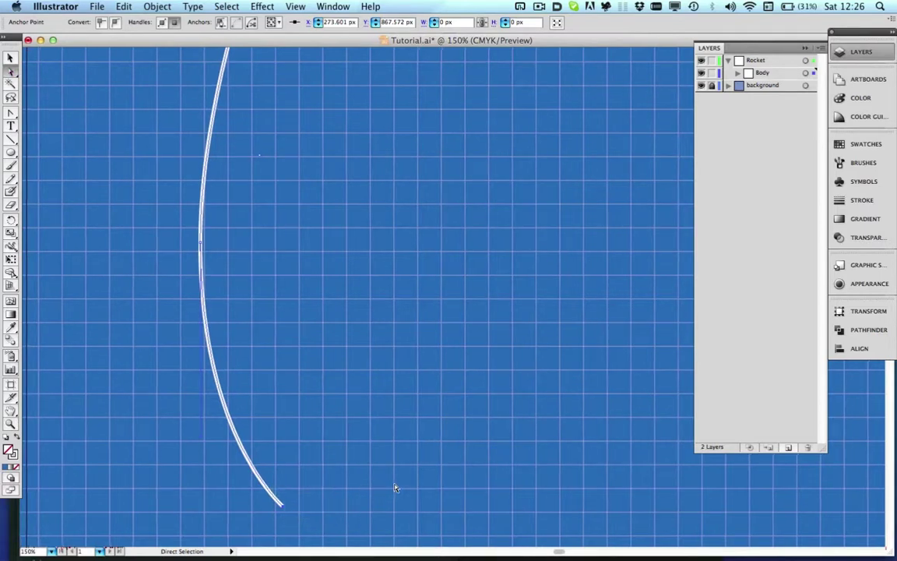
scroll(395, 488, "up", 4)
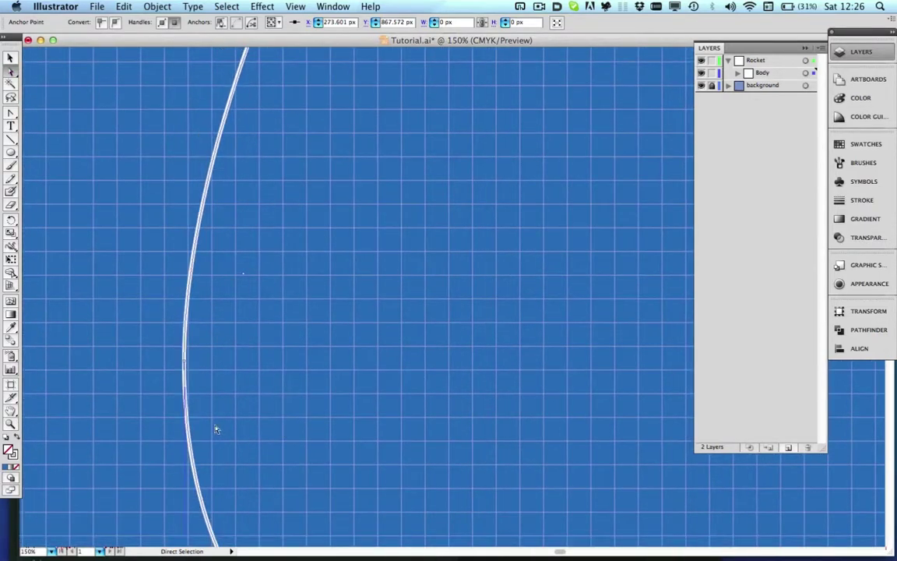
left_click(11, 422)
left_click(263, 405, "alt")
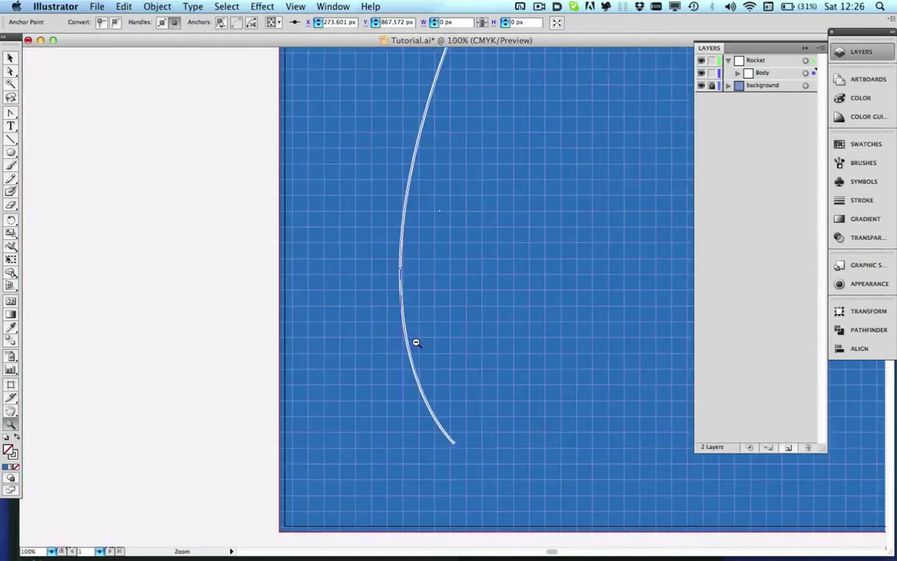
scroll(416, 343, "right", 2)
scroll(416, 342, "right", 3)
scroll(416, 343, "up", 2)
left_click(13, 69)
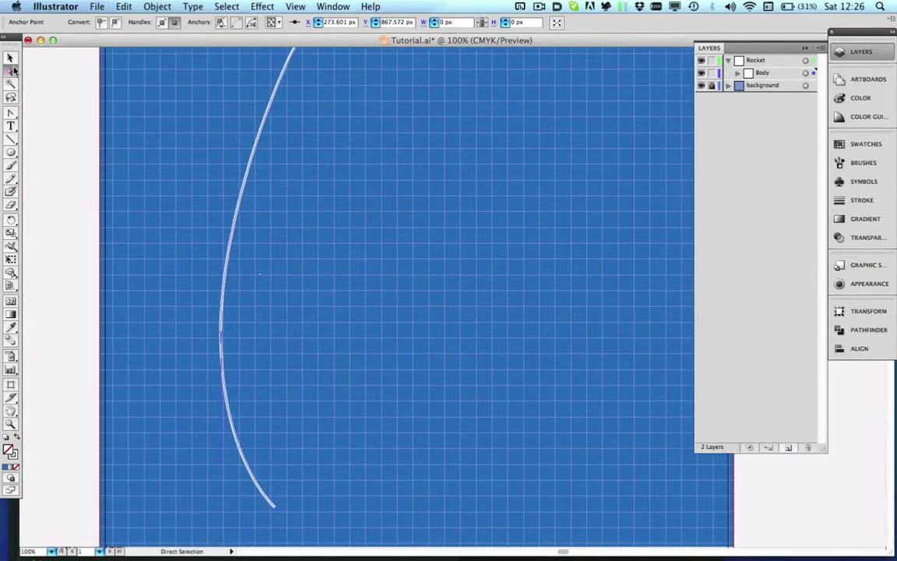
Select the whole body curve, copy it and paste the copy in front of the original.
left_click(242, 269)
key("ctrl+z")
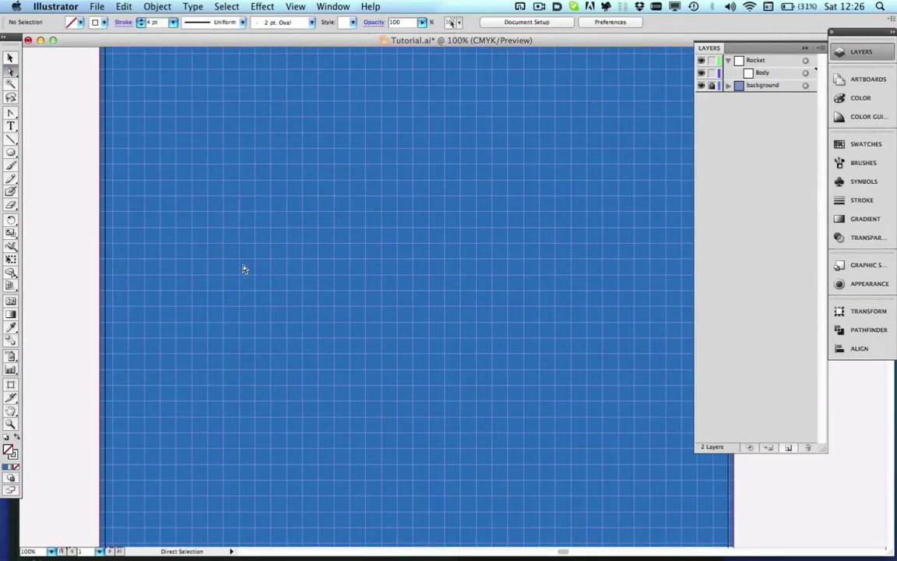
key("ctrl+shift+z")
scroll(242, 269, "up", 1)
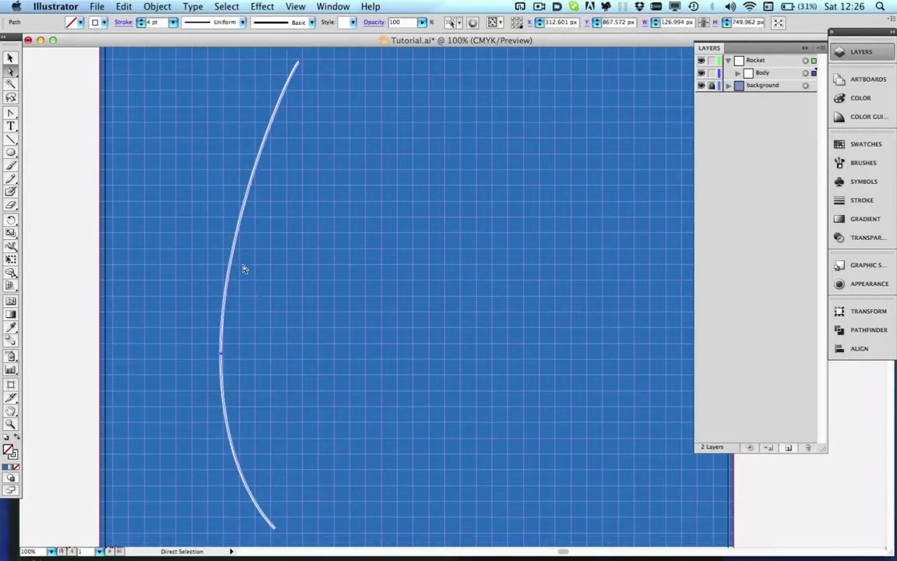
key("ctrl+c")
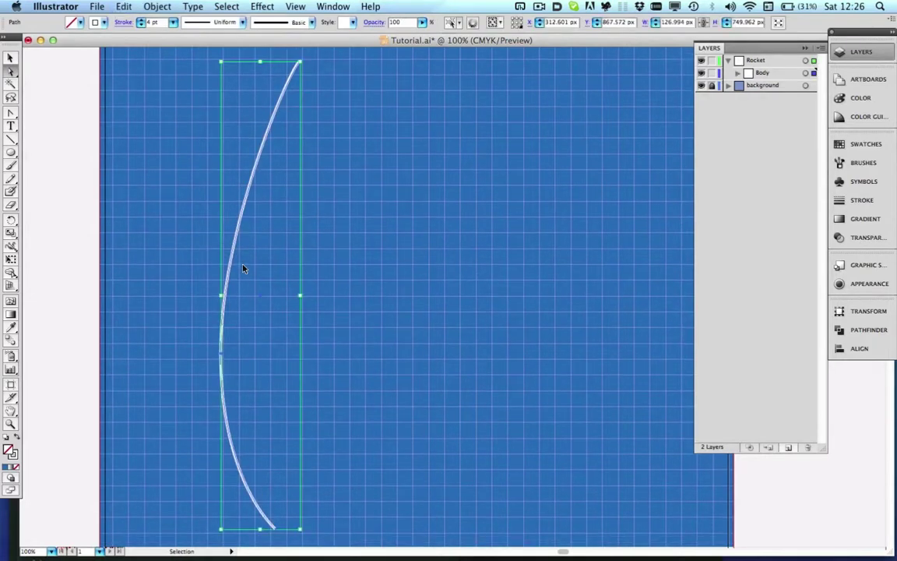
key("ctrl+f")
key("a")
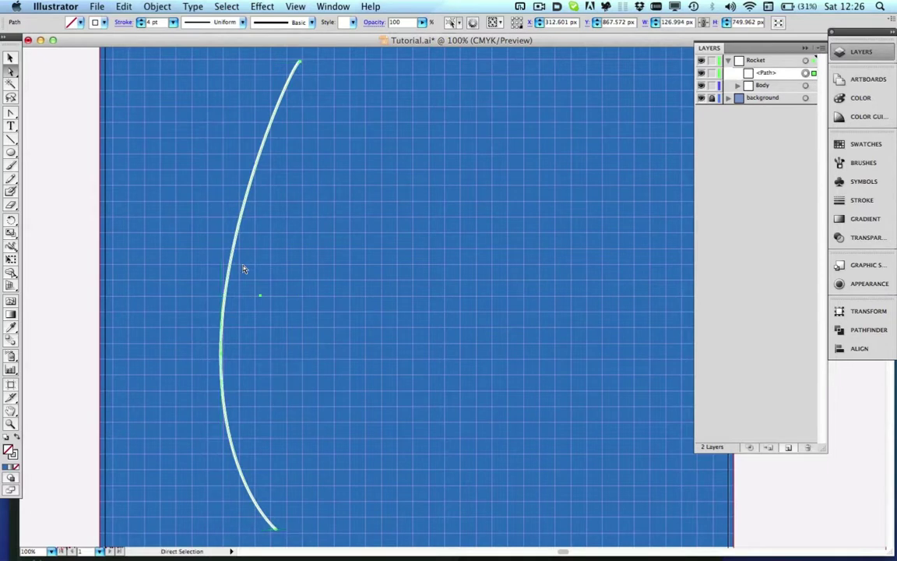
Reflect the pasted curve across the vertical axis and move it right until its top endpoint meets the original curve's.
left_click(148, 6)
mouse_move(167, 24)
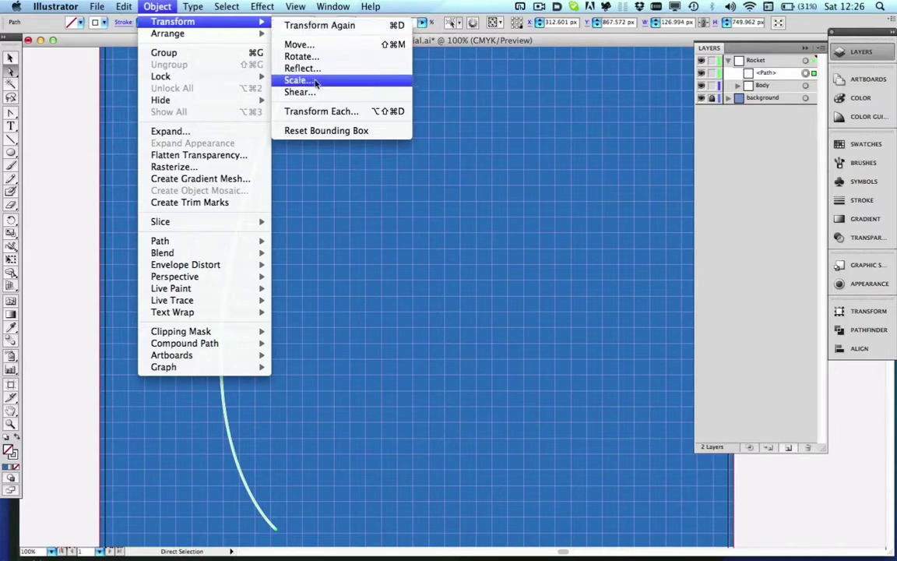
left_click(304, 68)
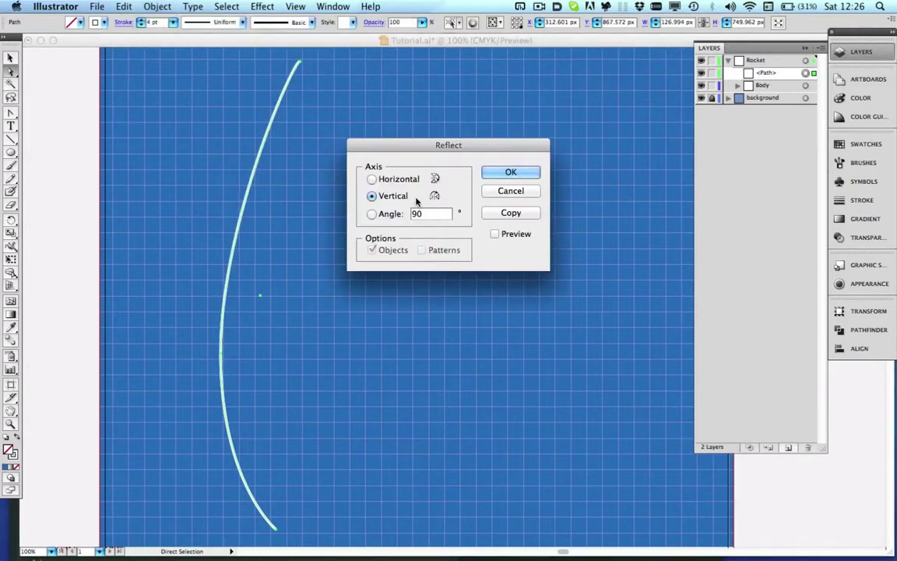
left_click(512, 172)
left_click(11, 58)
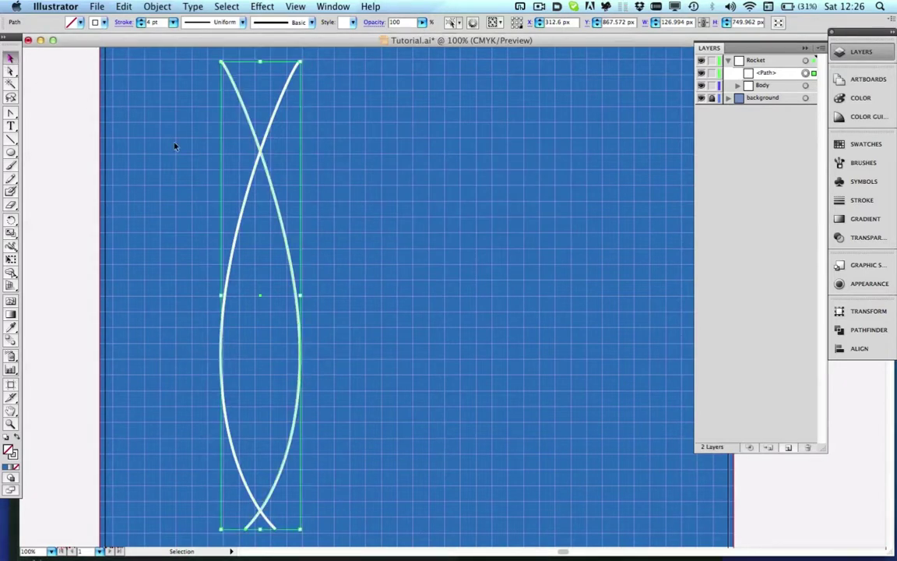
left_click_drag(295, 247, 364, 249)
left_click(428, 224)
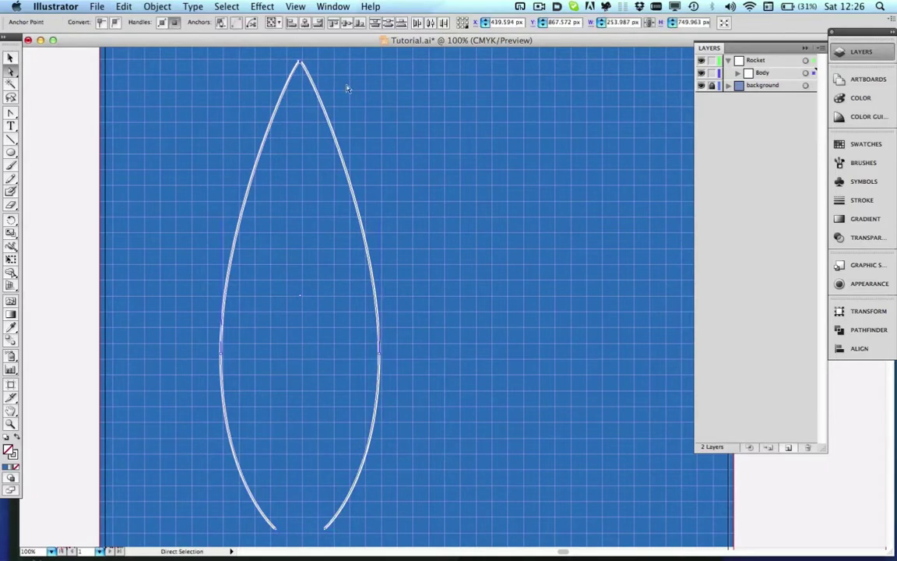
left_click(446, 153)
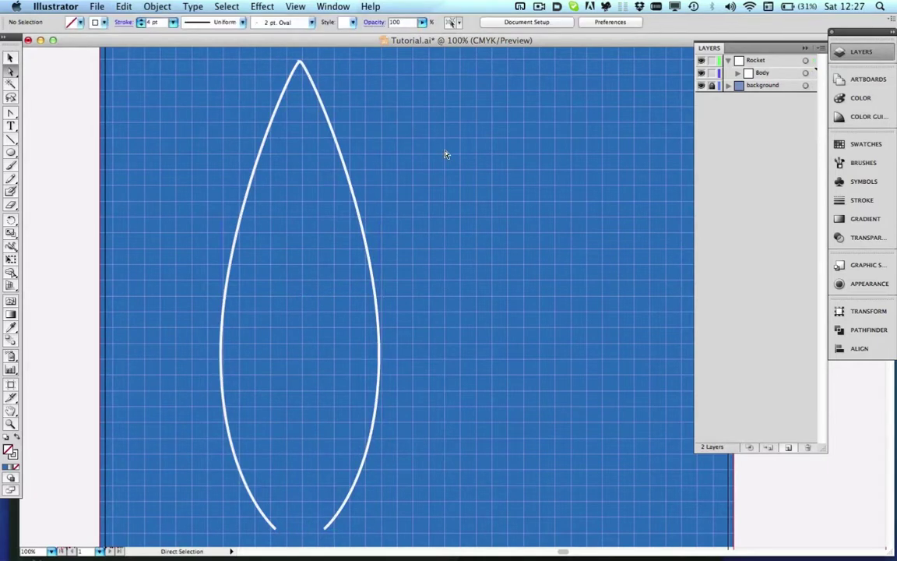
Join the overlapping top endpoints of the two body halves into one path at the rocket's tip.
key("ctrl+f")
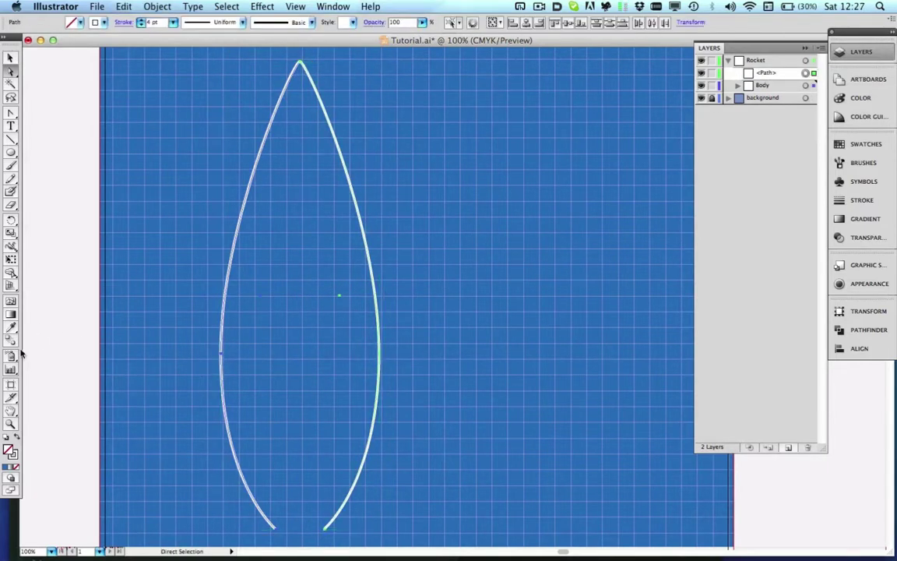
key("z")
left_click(311, 79)
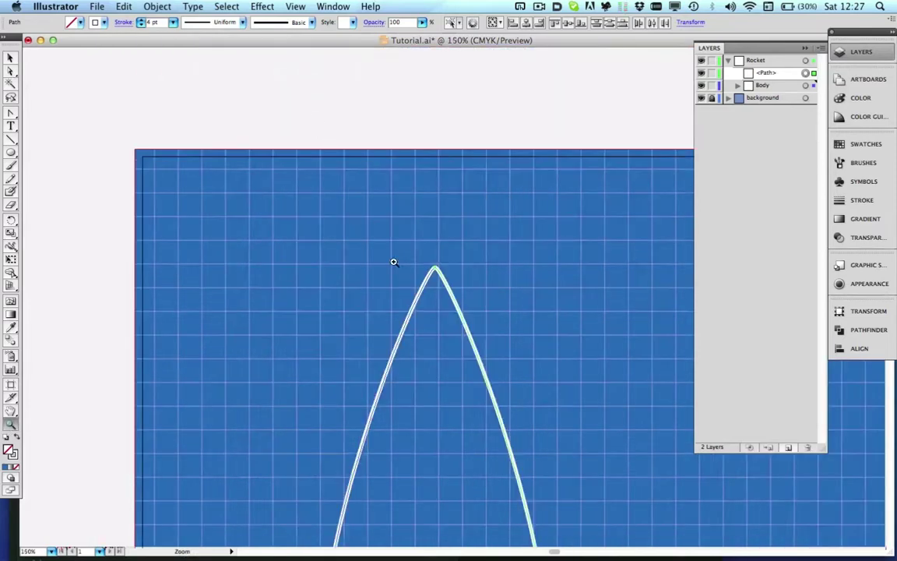
left_click(441, 313)
left_click(447, 245)
left_click(446, 273)
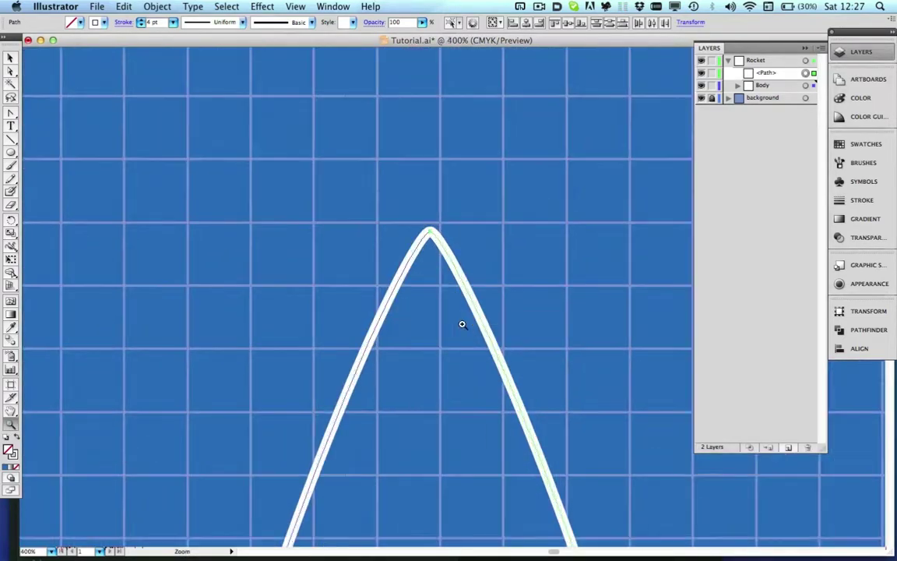
left_click(449, 288)
left_click(441, 238)
left_click(454, 288)
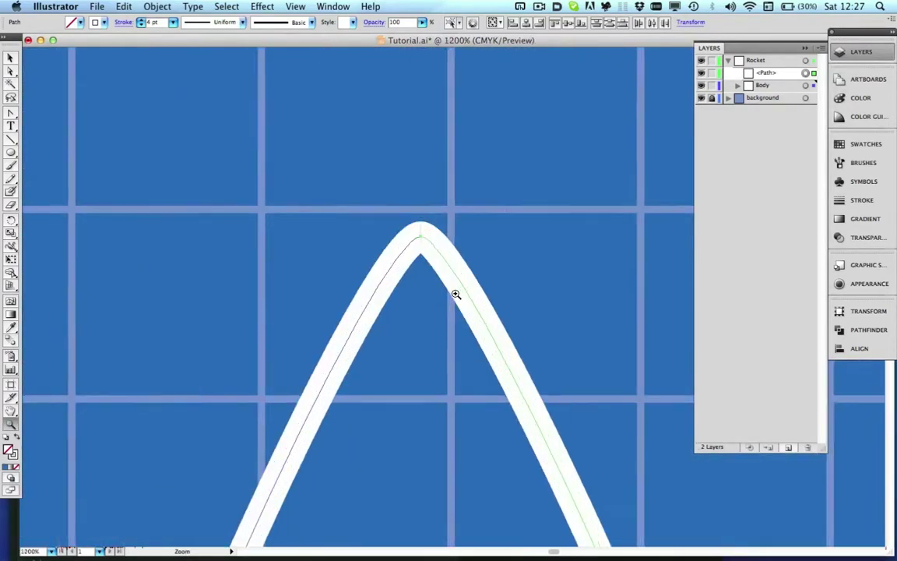
left_click(11, 71)
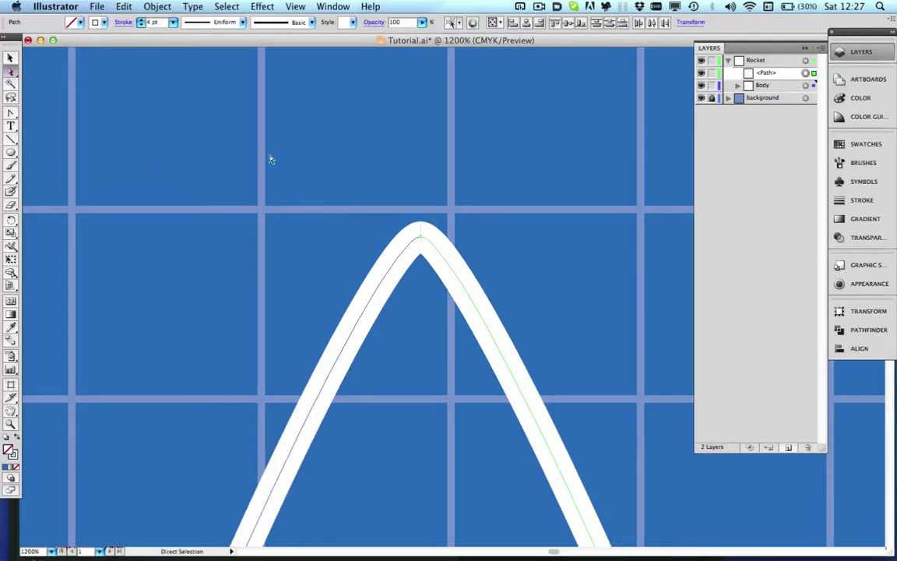
left_click_drag(324, 194, 463, 257)
left_click(157, 6)
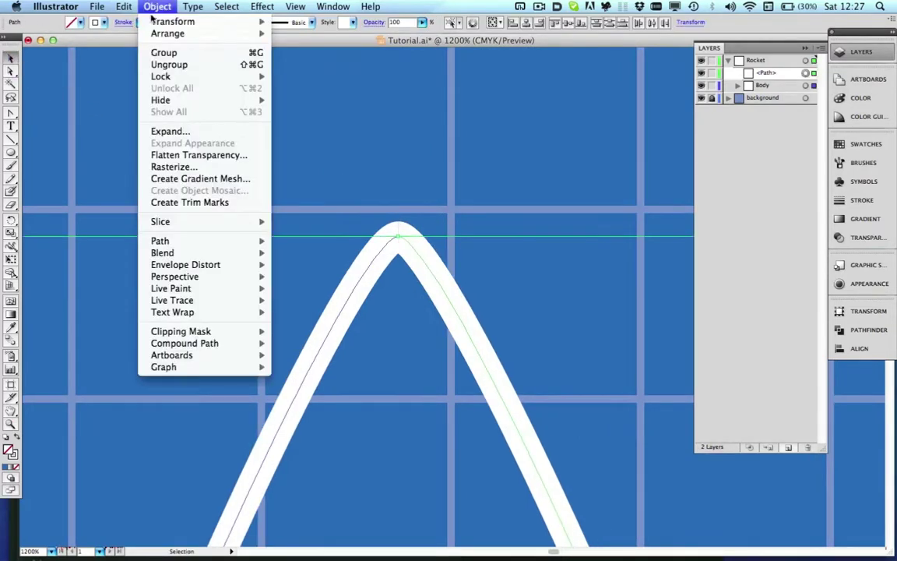
mouse_move(189, 240)
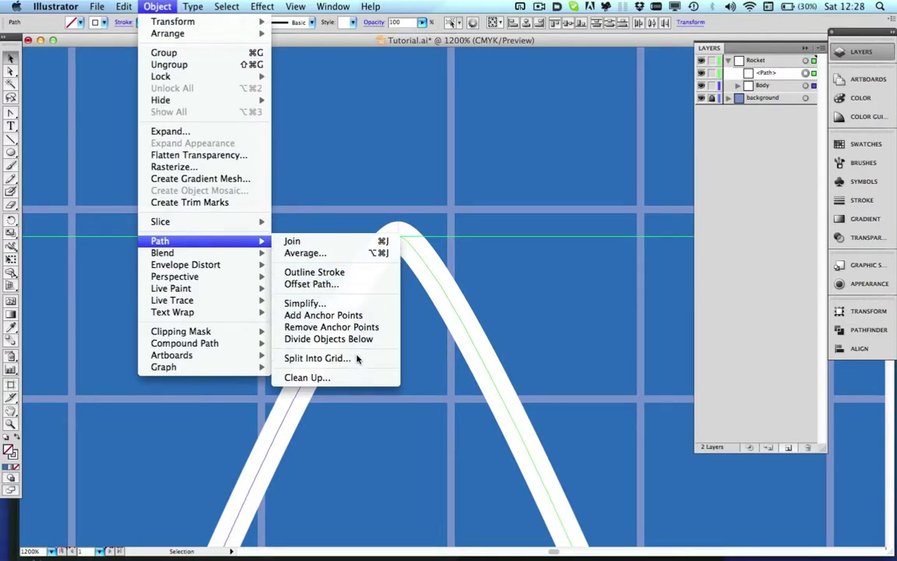
left_click(341, 246)
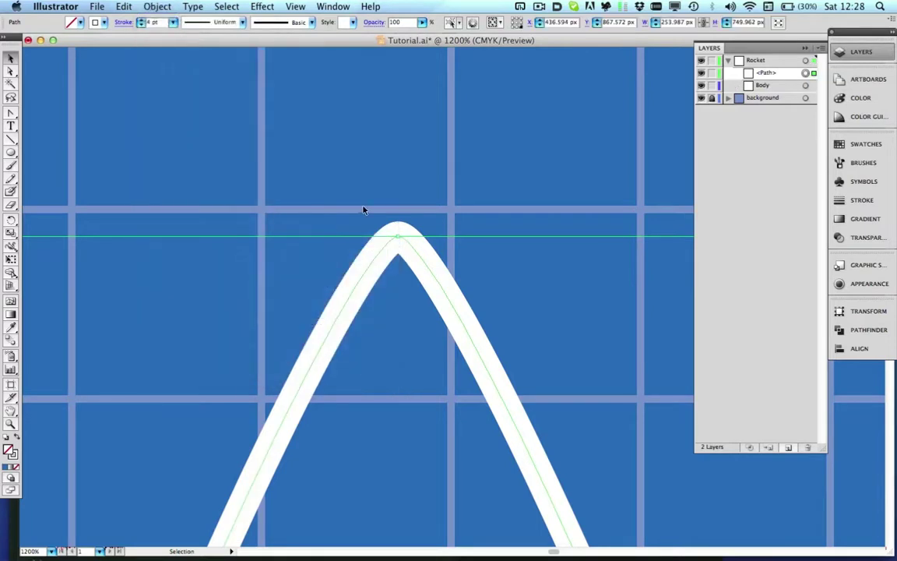
left_click(413, 202)
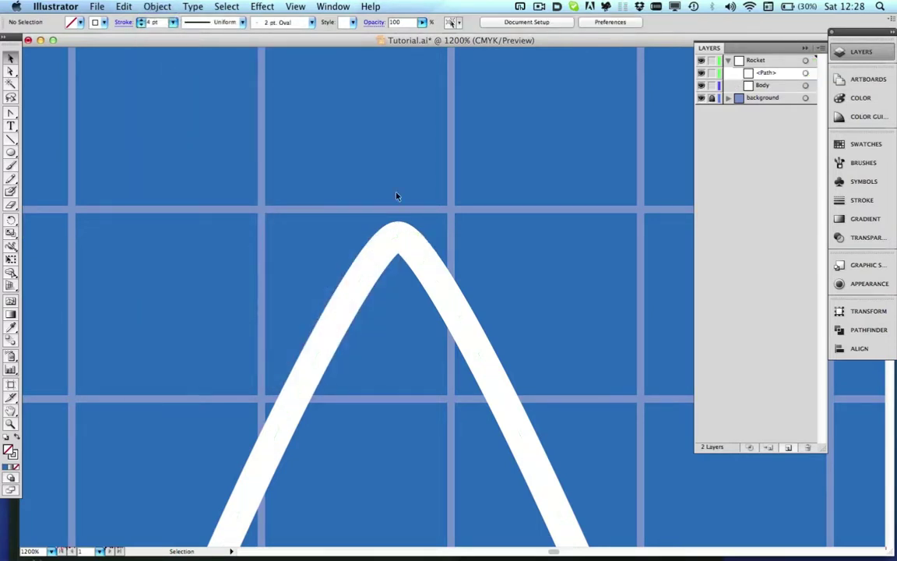
Join the two open bottom endpoints to close the rocket body with a straight base.
left_click(12, 423)
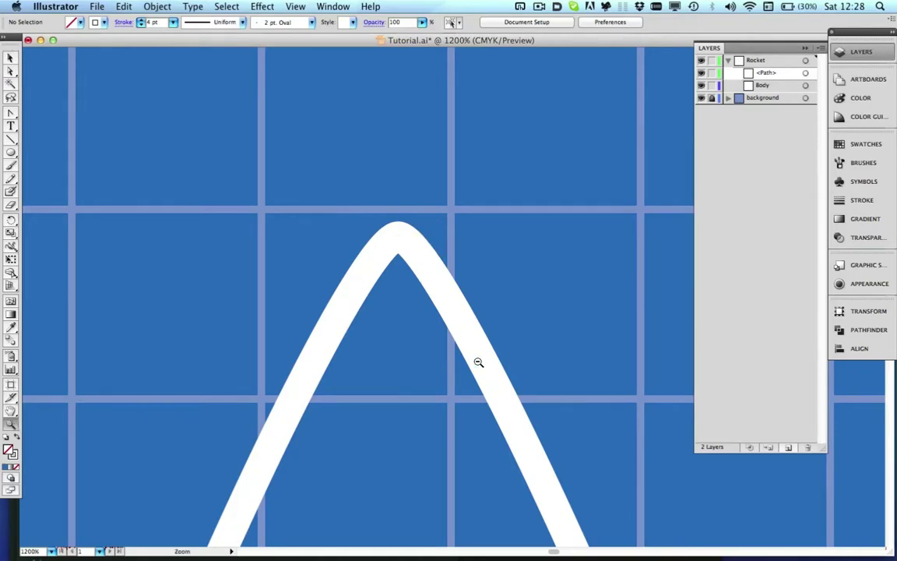
left_click(477, 361, "alt")
left_click(477, 361, "alt")
left_click(478, 361, "alt")
left_click(478, 362, "alt")
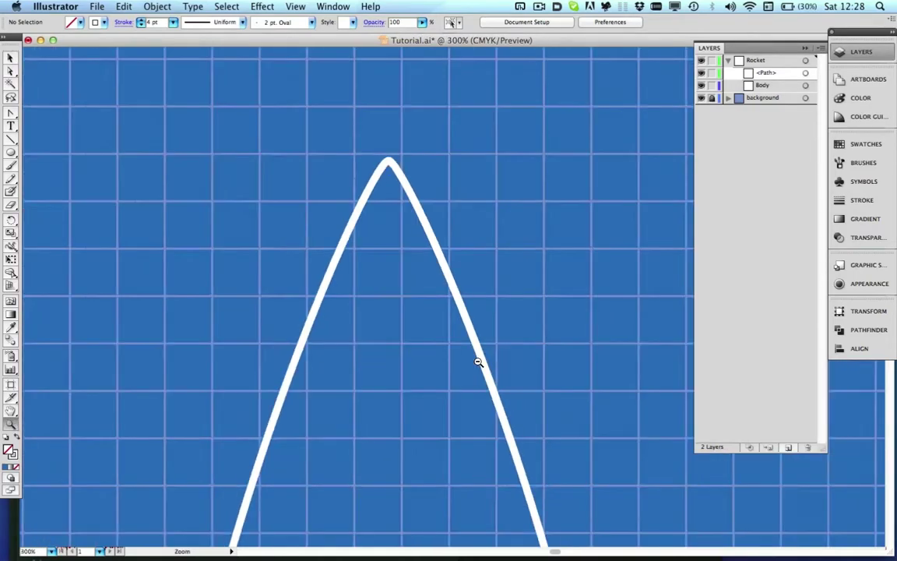
left_click(477, 362, "alt")
left_click(478, 362, "alt")
scroll(478, 362, "down", 10)
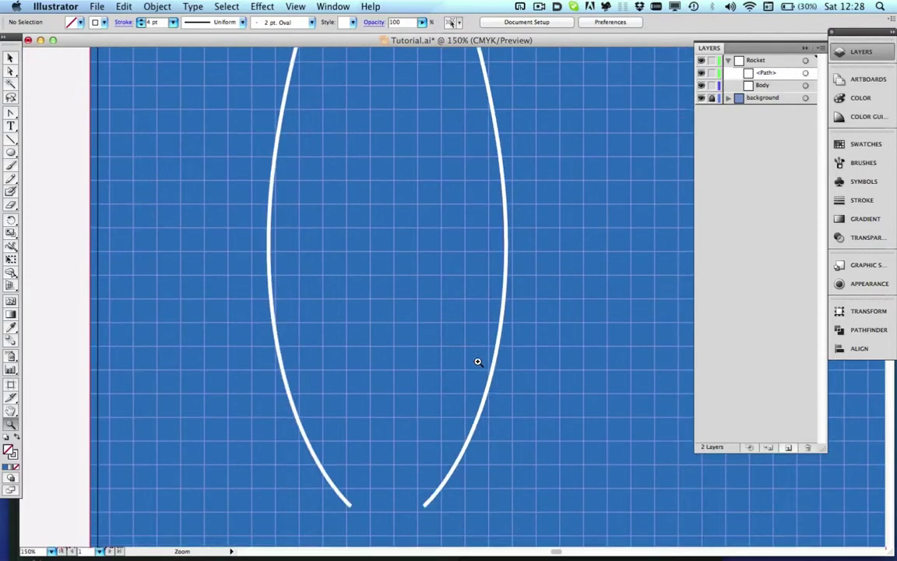
left_click(11, 71)
left_click(347, 498)
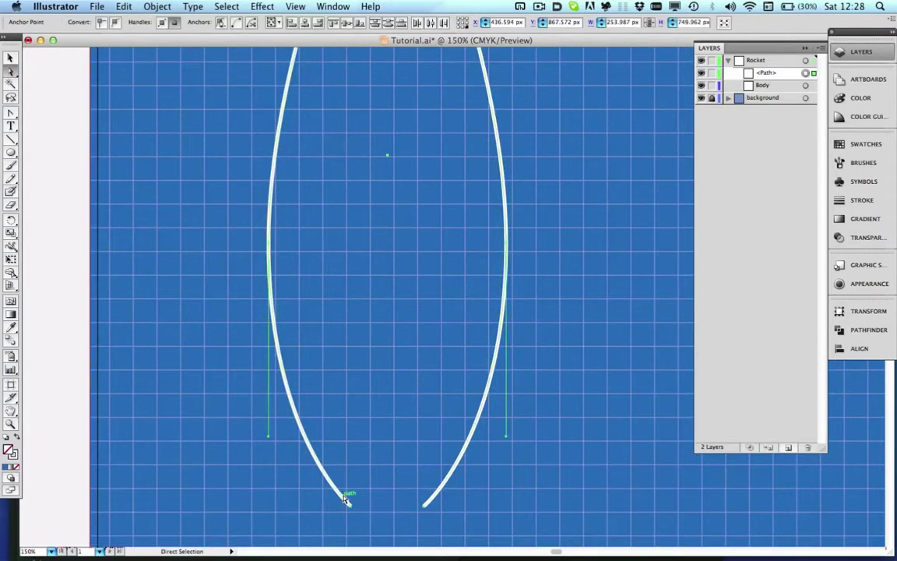
key("super+j")
left_click(480, 493)
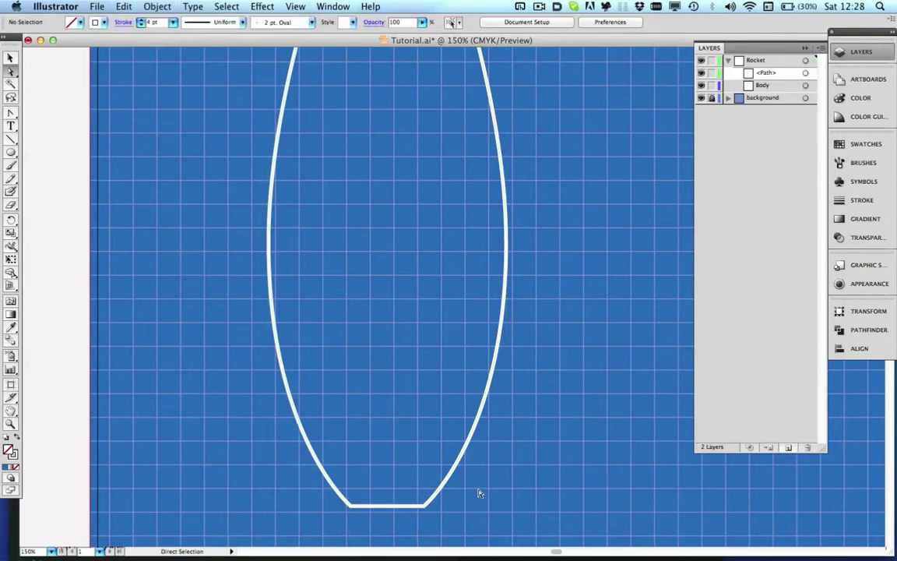
Widen the rocket body's flat base by scaling its two bottom anchor points uniformly to 150%.
left_click(10, 423)
left_click(410, 341, "alt")
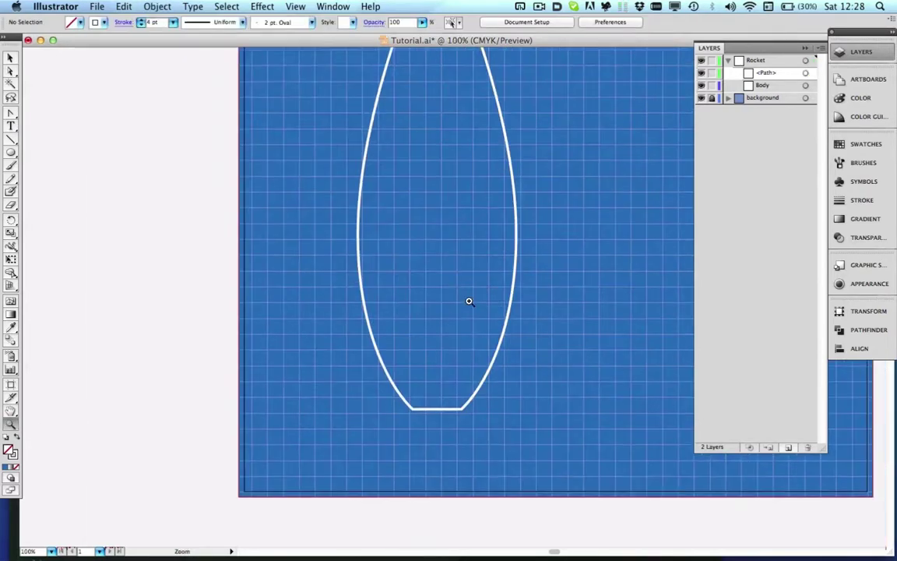
scroll(469, 301, "up", 5)
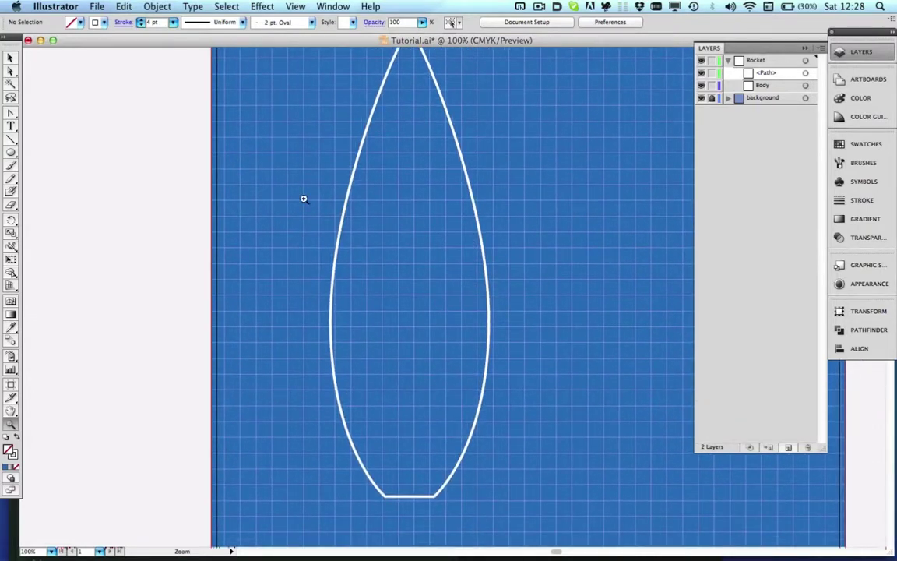
left_click(10, 71)
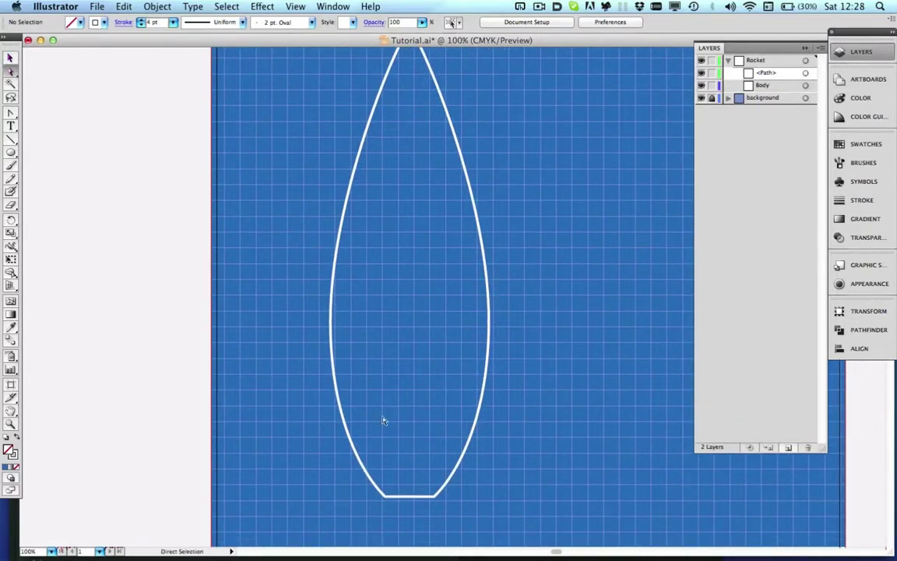
left_click(366, 492)
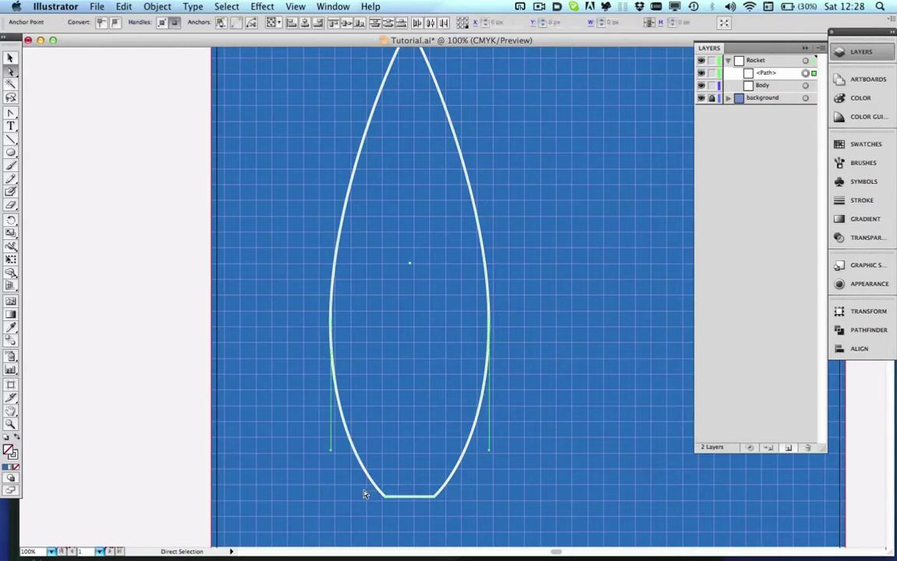
left_click(145, 5)
mouse_move(176, 24)
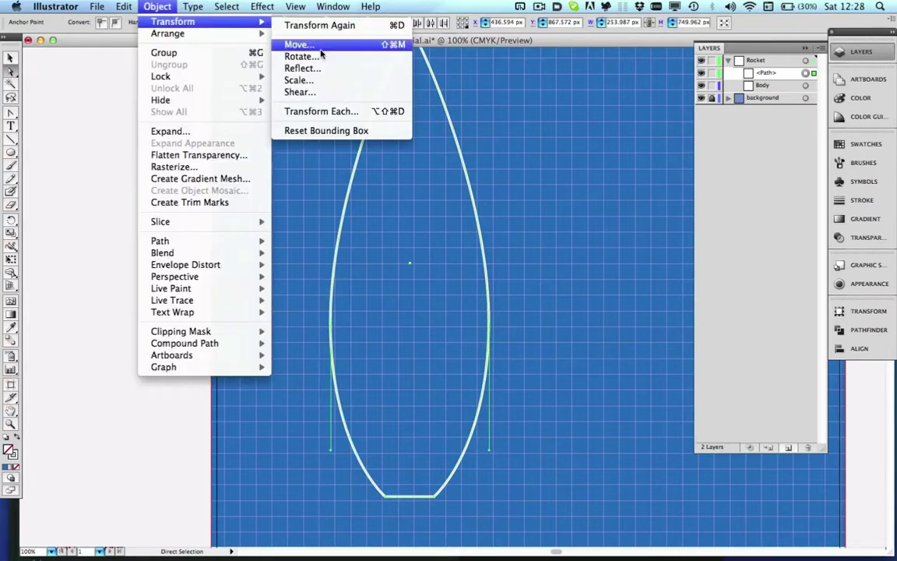
left_click(317, 81)
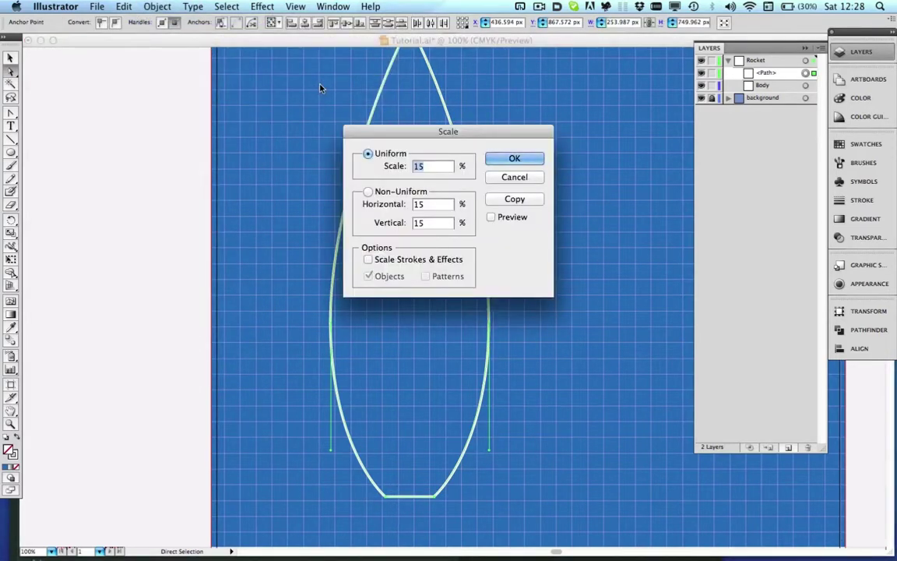
type("150")
key("Return")
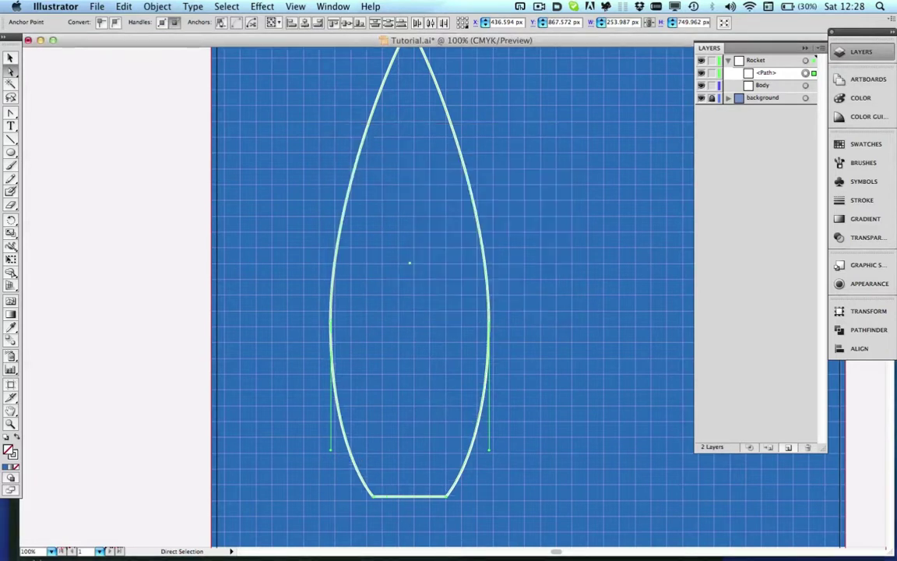
left_click(534, 323)
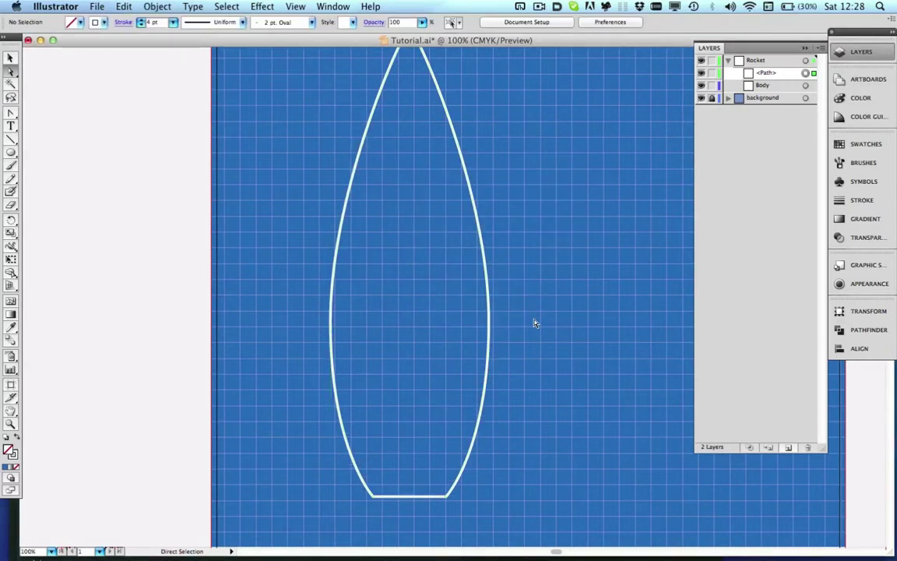
Try a uniform 80% scale on the two side anchor points at the rocket body's widest part.
scroll(492, 433, "up", 3)
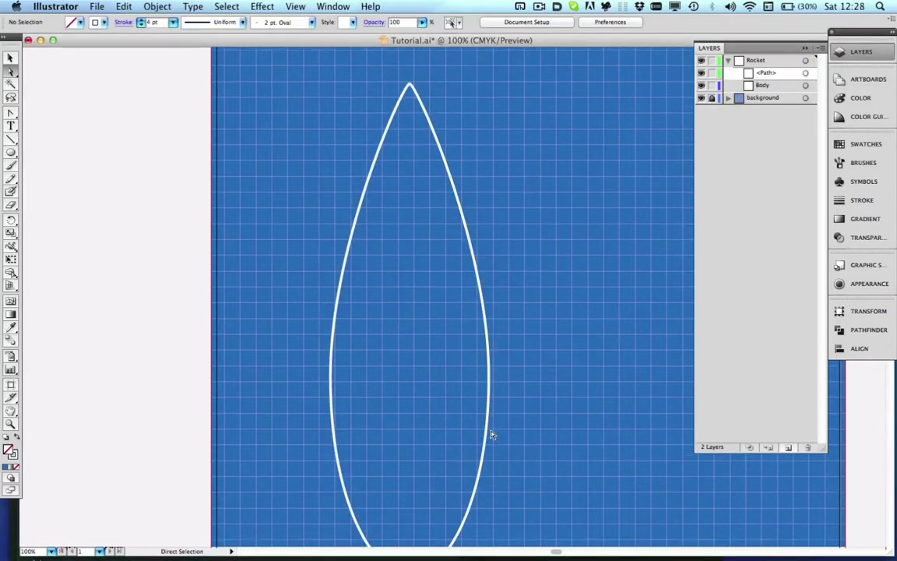
key("super+a")
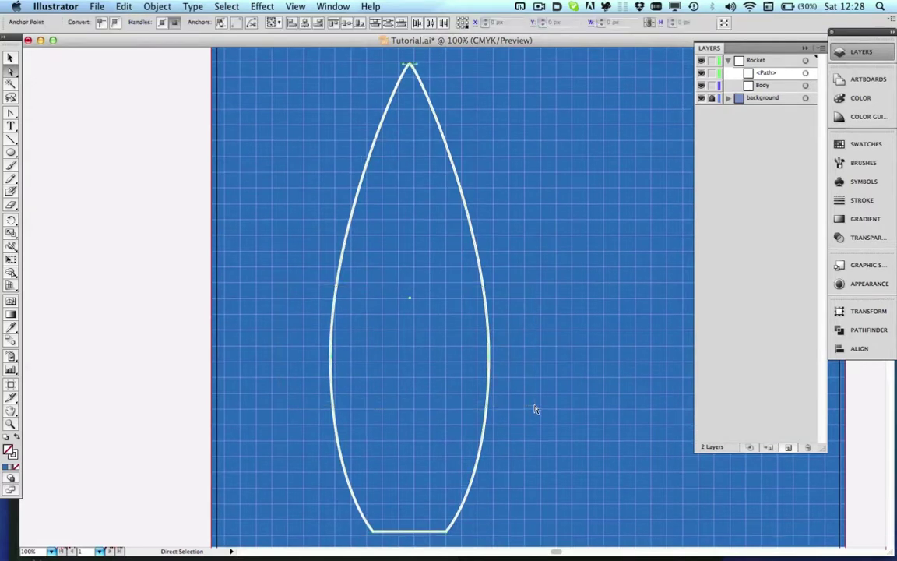
left_click(148, 7)
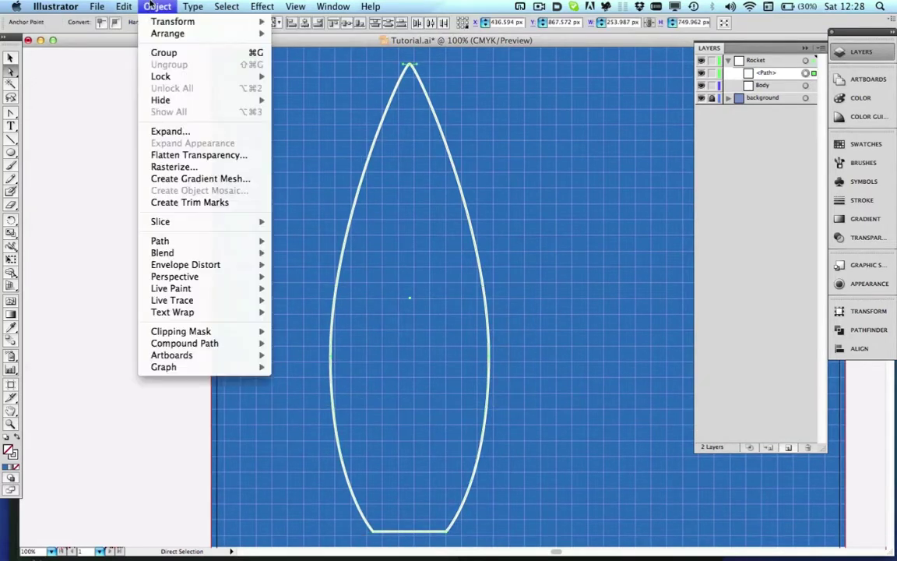
mouse_move(191, 22)
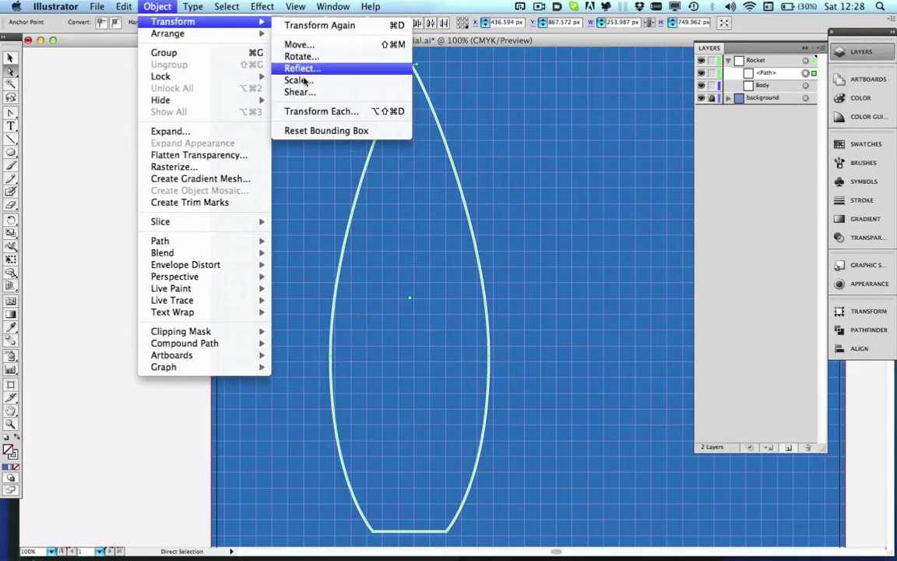
left_click(294, 79)
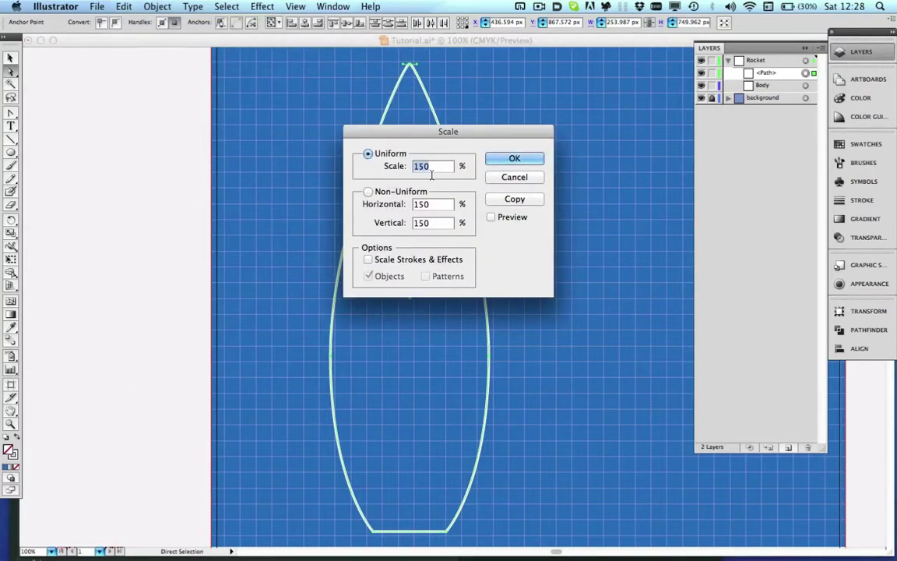
type("80")
key("Return")
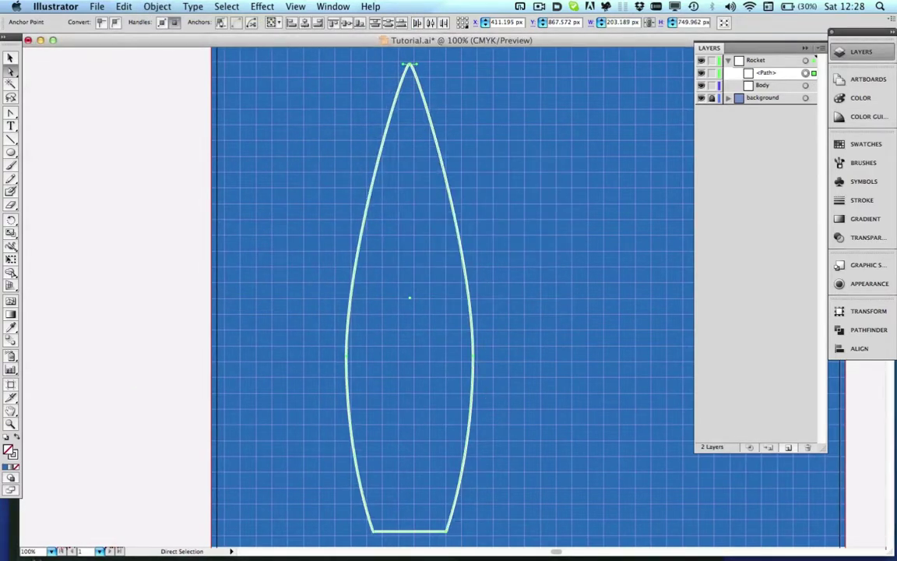
key("super+z")
Slim the rocket body by scaling its two widest side anchor points uniformly to 90%.
left_click(156, 6)
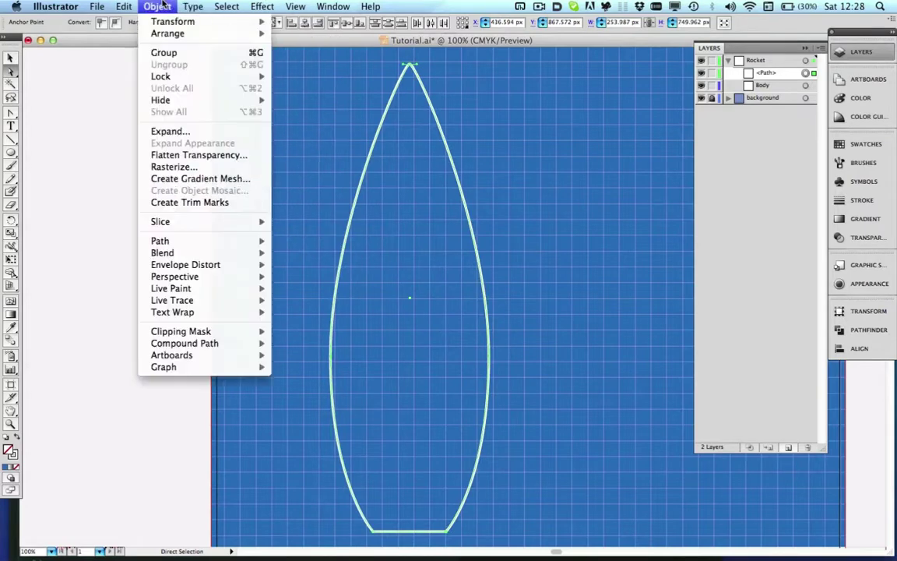
mouse_move(173, 22)
left_click(297, 80)
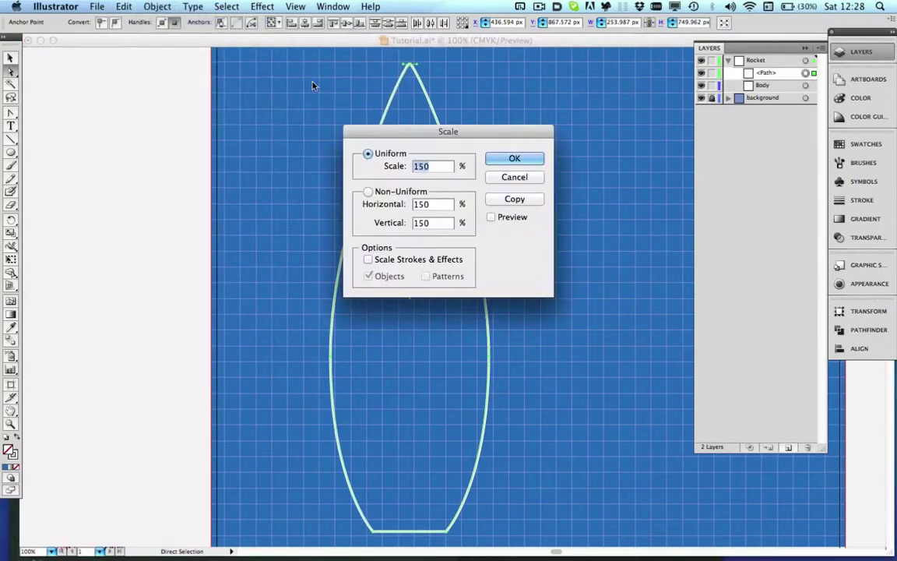
type("80")
key("Return")
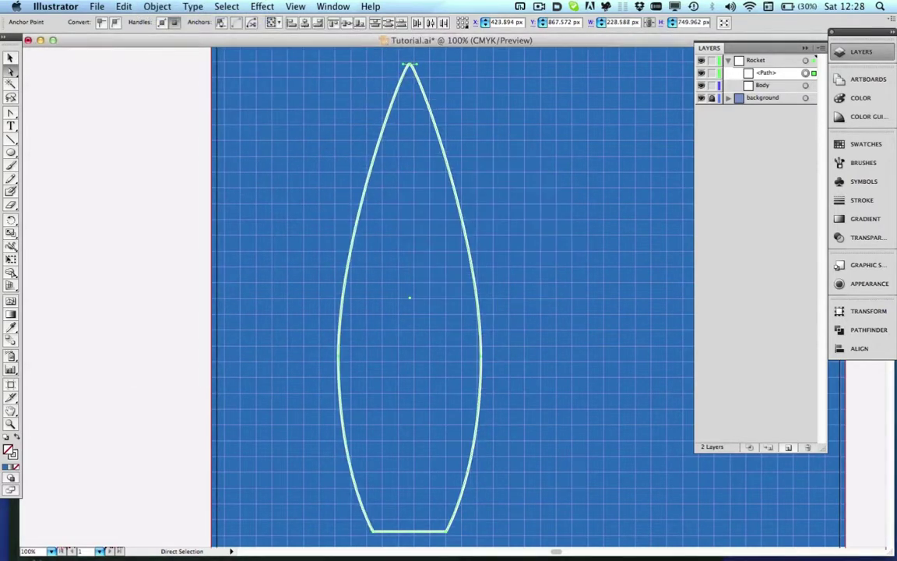
left_click(557, 273)
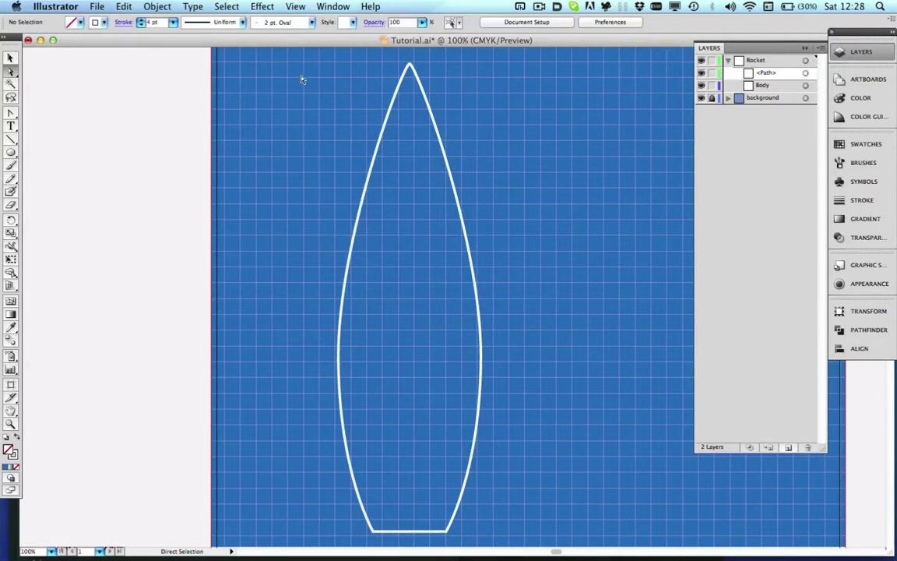
Shorten the whole rocket body to about 684 px high from its tip and move it up and left on the artboard.
left_click_drag(311, 60, 553, 490)
scroll(381, 391, "up", 10)
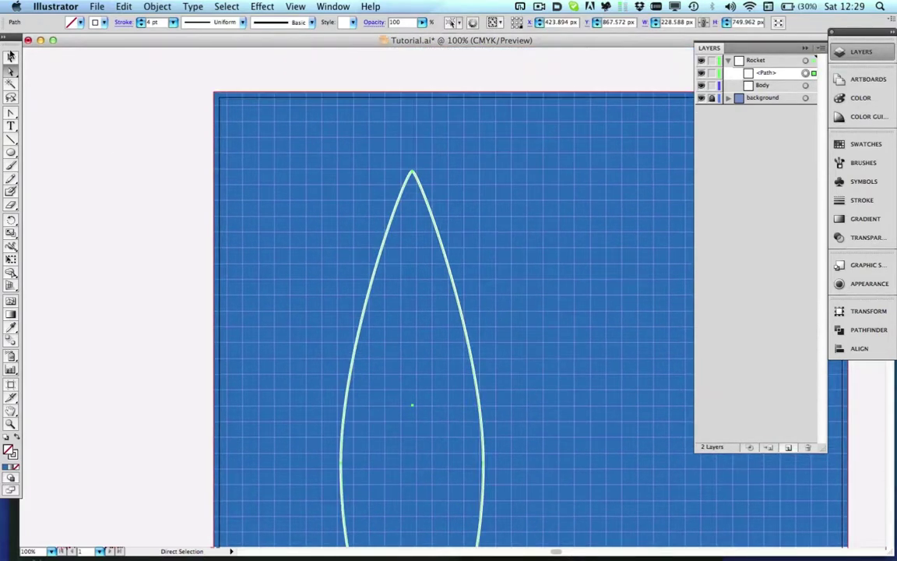
left_click(10, 58)
left_click_drag(412, 176, 412, 212)
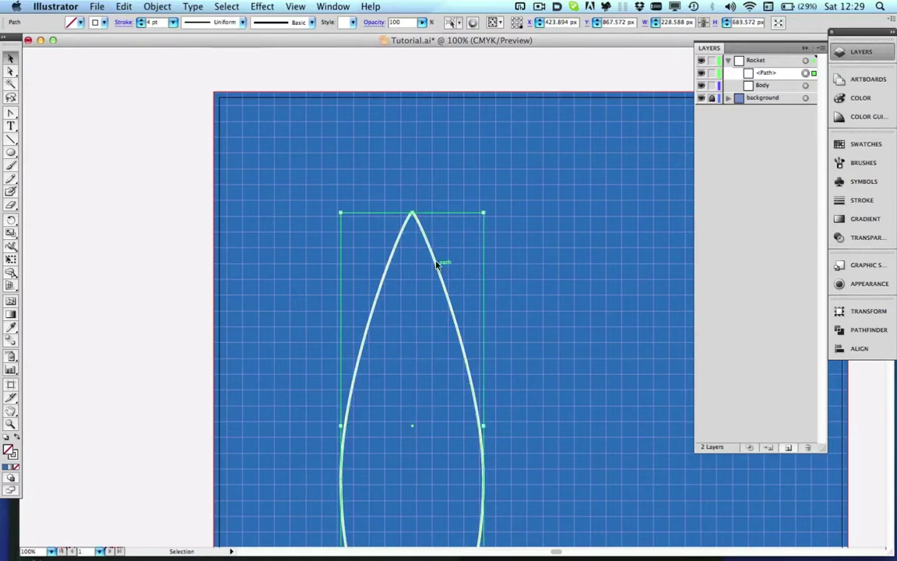
left_click_drag(437, 265, 412, 191)
left_click(566, 317)
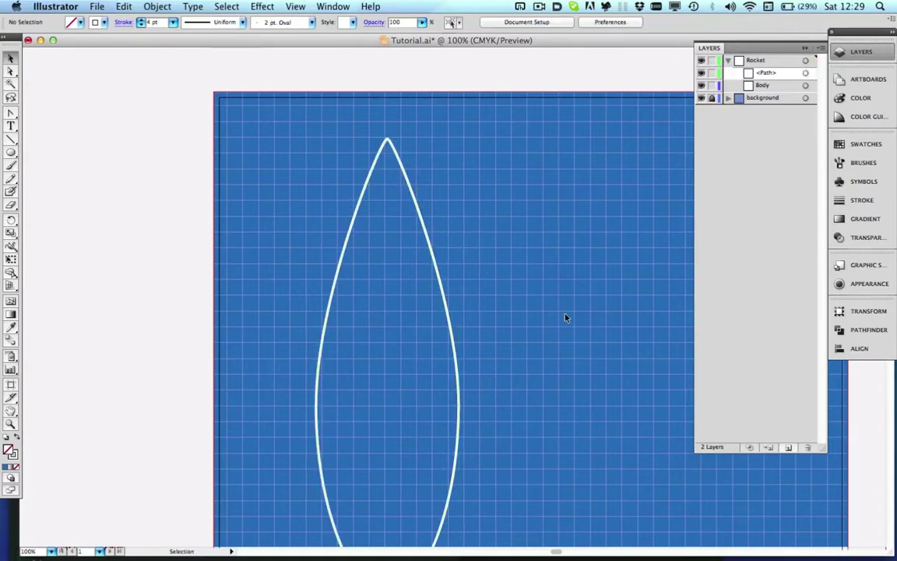
Check the visibility of the Body sublayer and rename the rocket outline's path as Body.
scroll(566, 317, "down", 5)
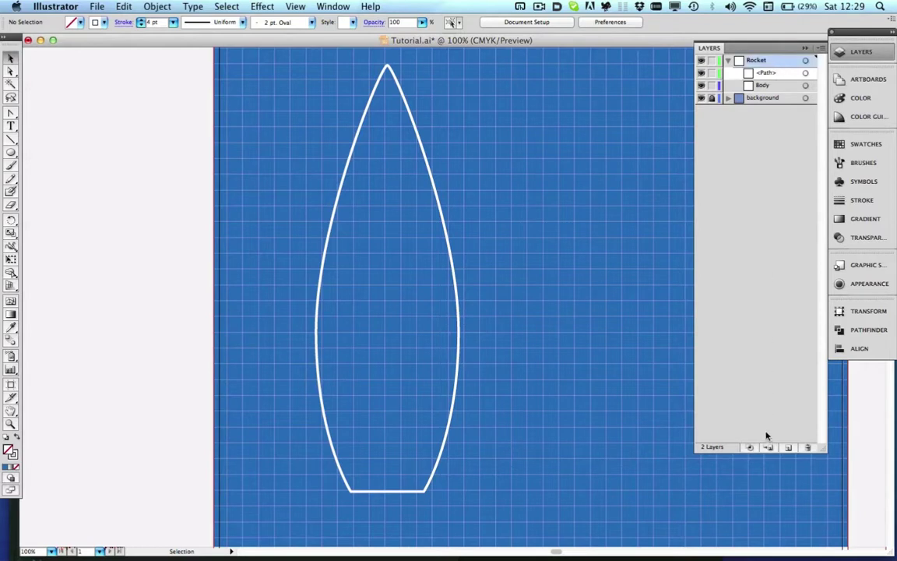
left_click(701, 85)
left_click(701, 85)
left_click(702, 86)
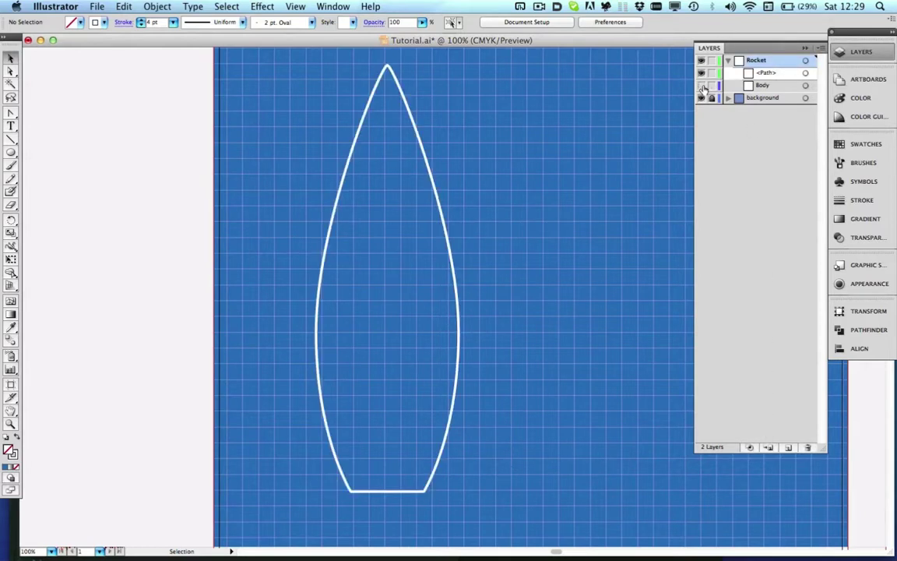
double_click(768, 74)
type("B")
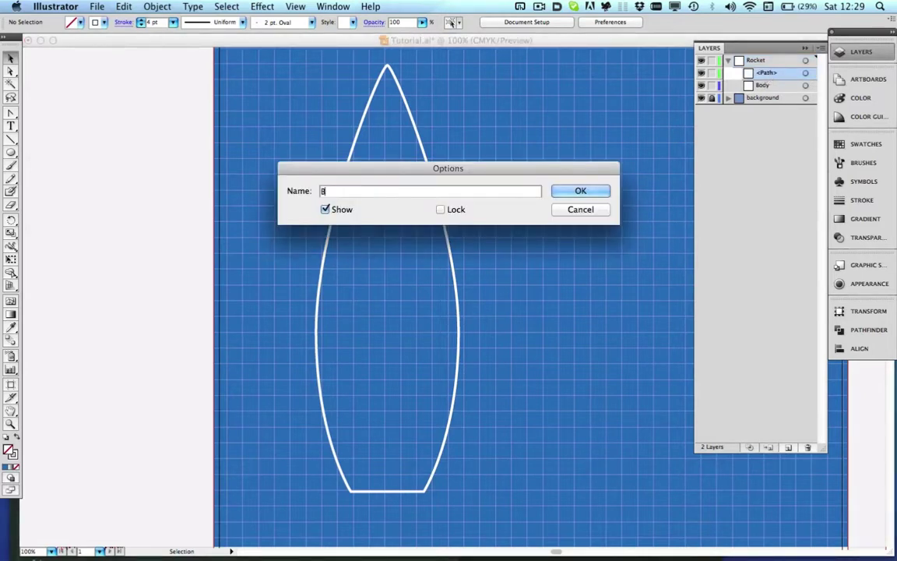
type("ody")
key("Return")
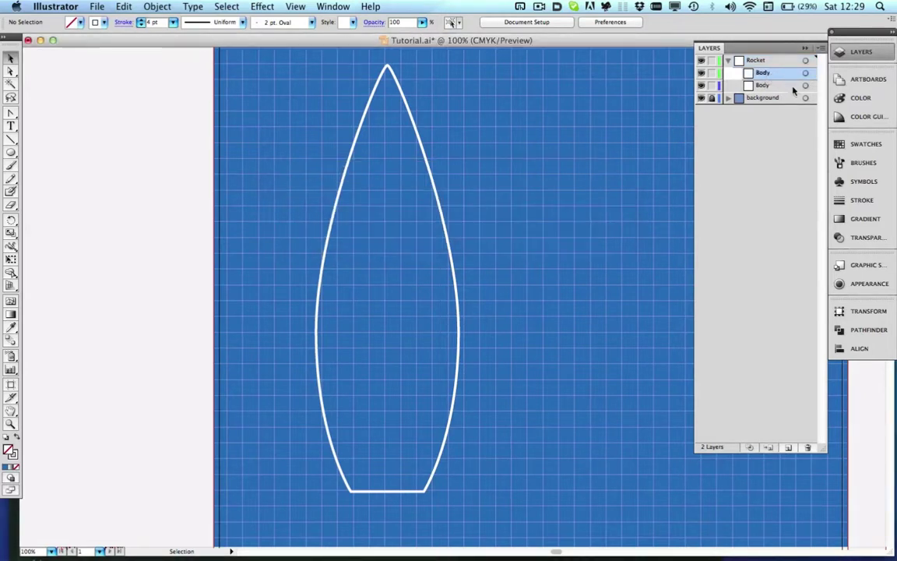
Rename the original Body sublayer as Thrusters and move the Body path beneath it in the Rocket layer.
left_click(794, 88)
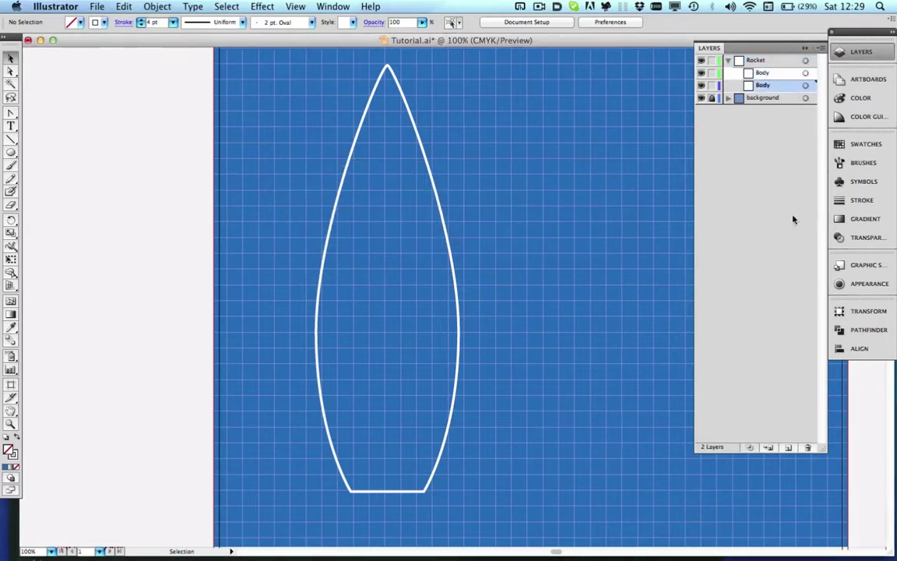
double_click(767, 88)
type("Thri")
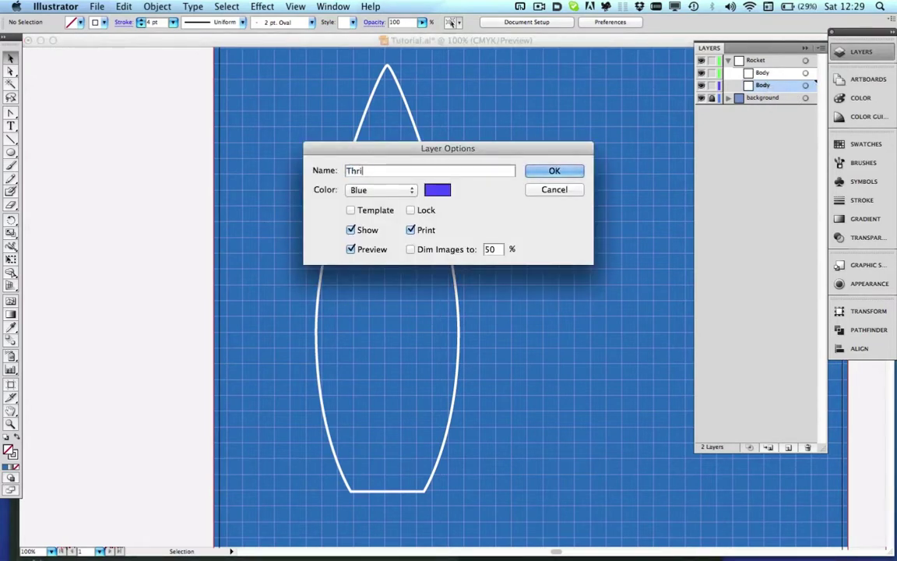
key("BackSpace")
type("usters")
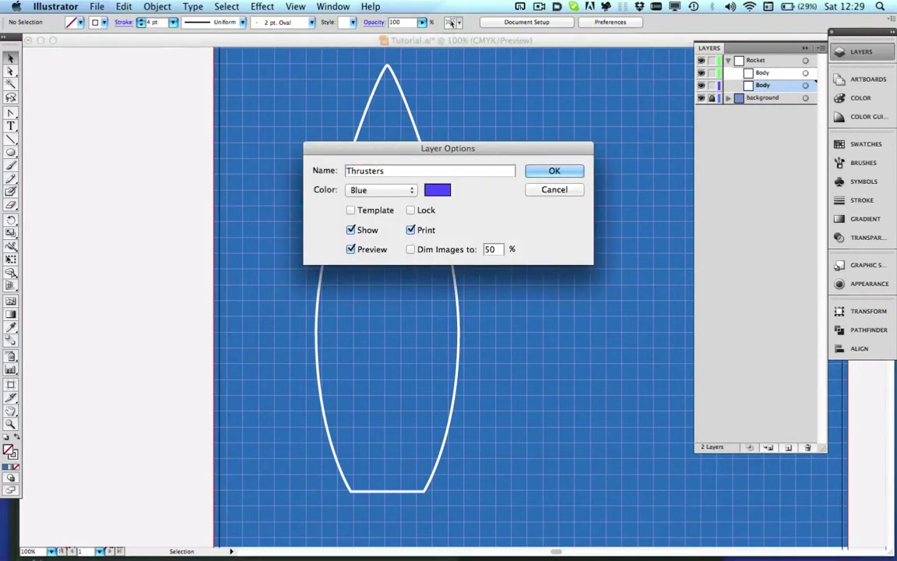
key("Return")
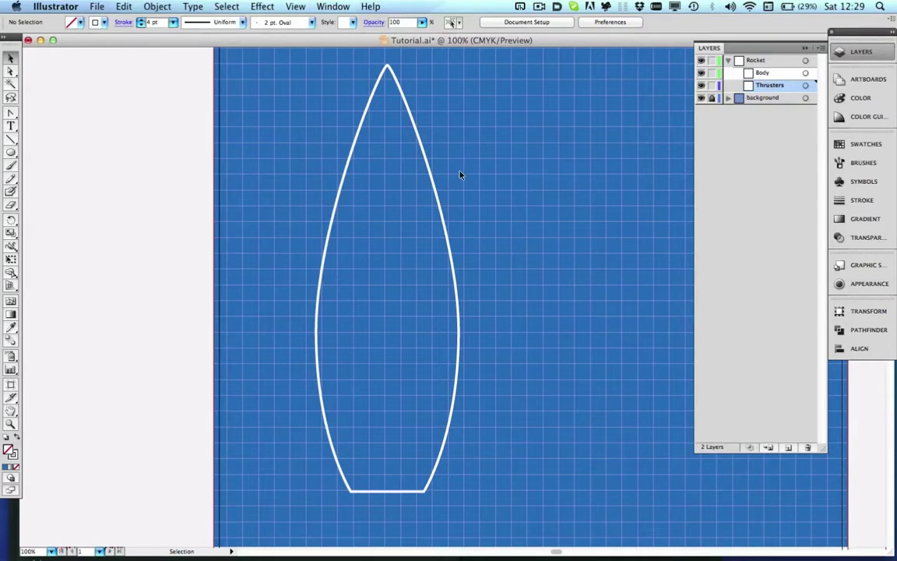
left_click(780, 74)
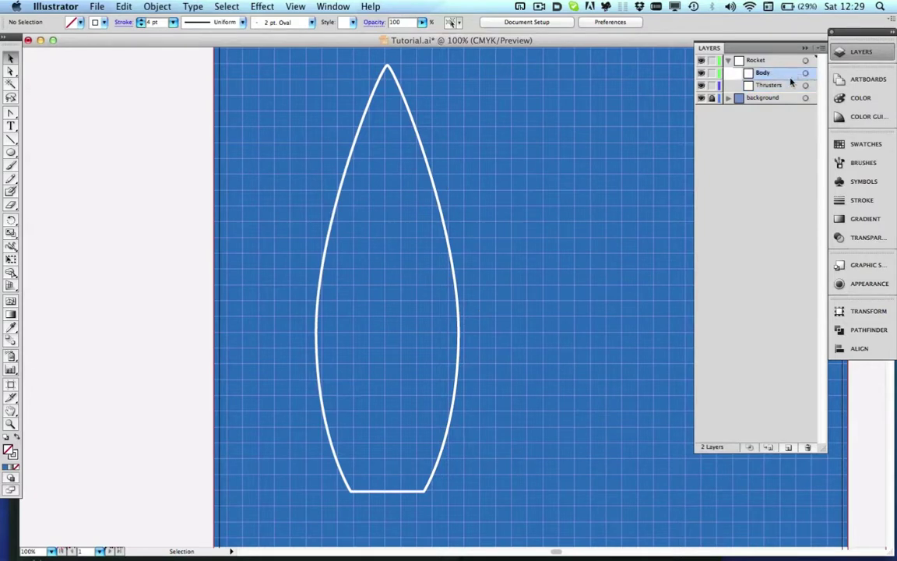
mouse_move(802, 74)
left_mouse_down()
mouse_move(790, 92)
mouse_move(789, 82)
left_mouse_up()
Copy the Body path and paste the copy into the Thrusters sublayer.
left_click(804, 86)
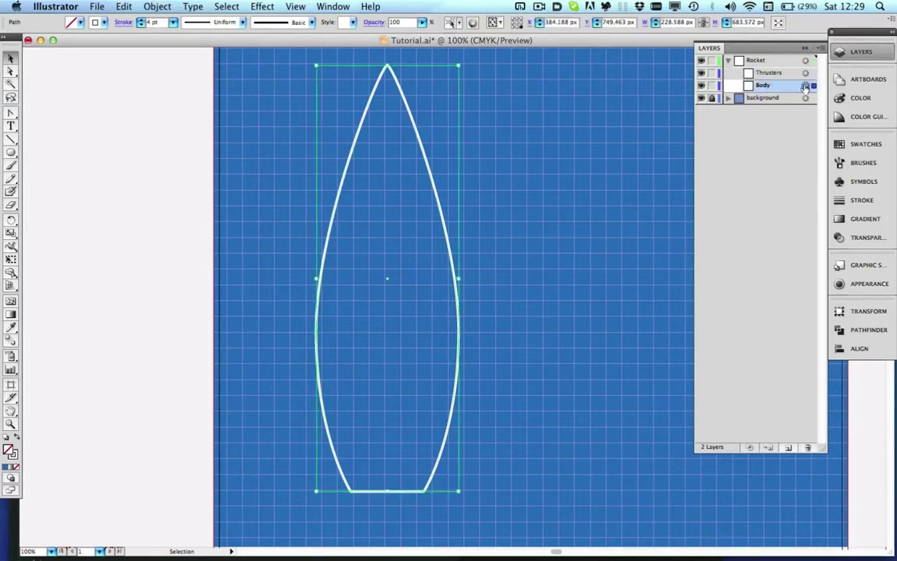
key("super+c")
left_click(777, 74)
key("super+v")
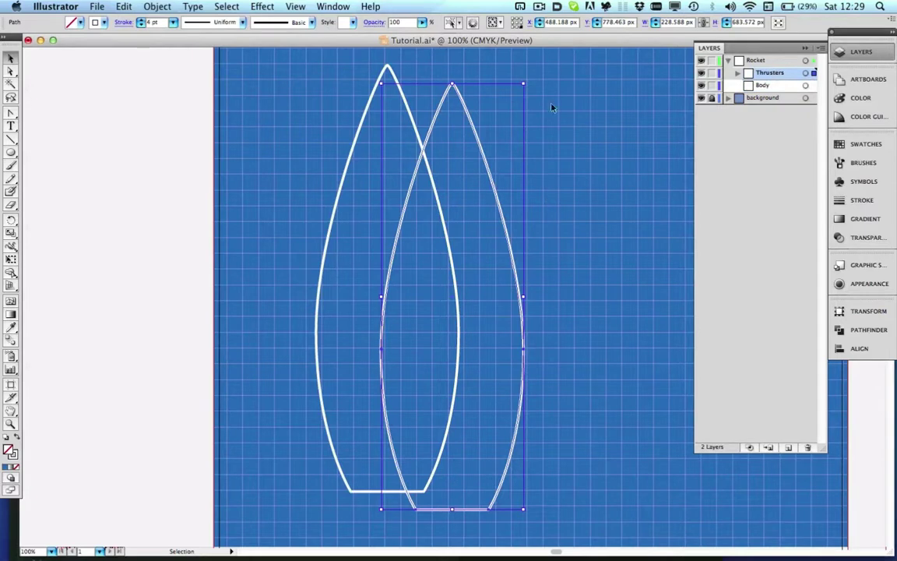
Shrink the pasted outline to a slim thruster about 57 px wide and 221 px high, beside the body's lower left side.
left_click_drag(523, 83, 437, 221)
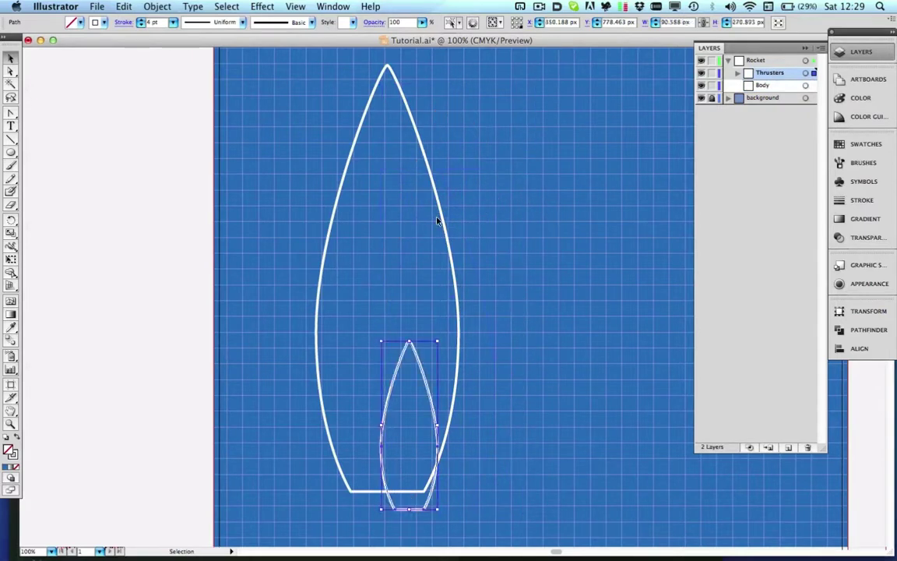
left_click_drag(392, 380, 283, 399)
scroll(453, 413, "down", 3)
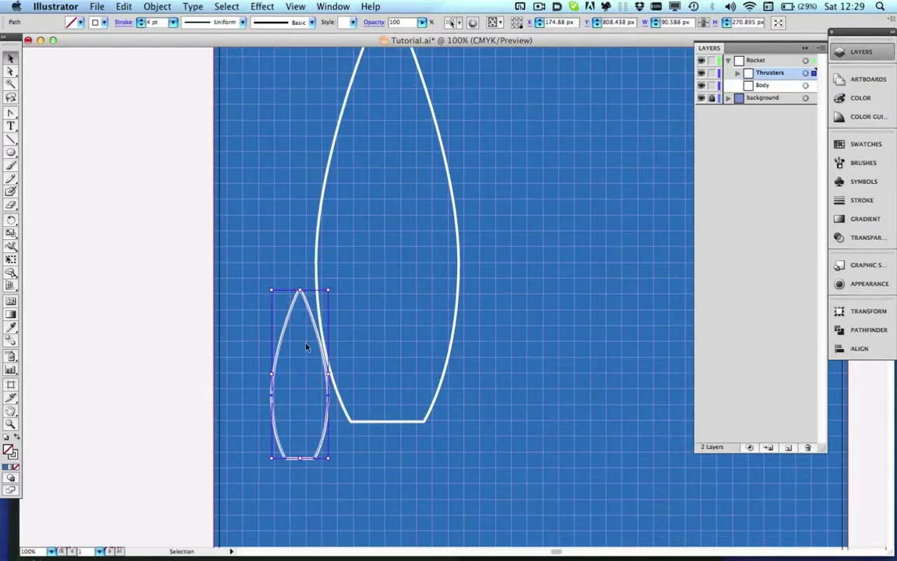
left_click_drag(328, 374, 306, 374)
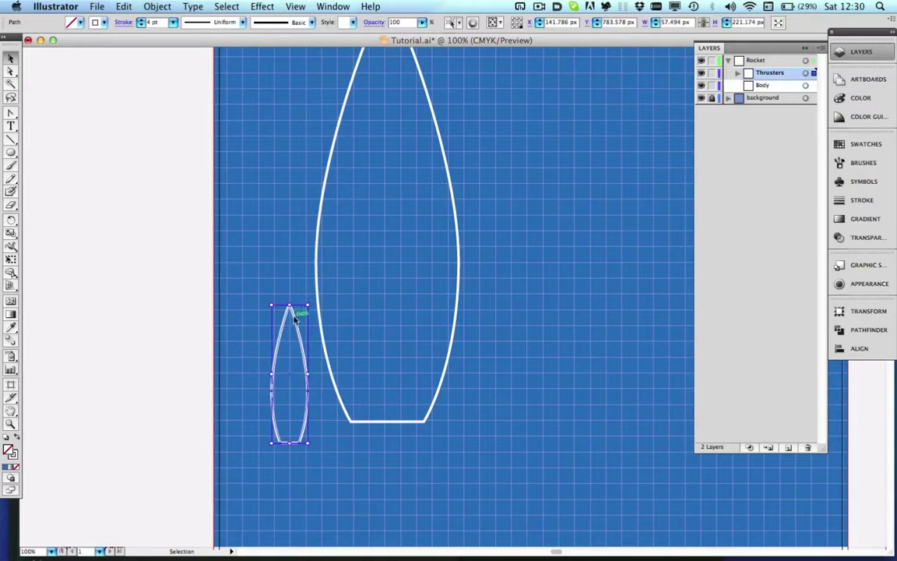
Move the thruster against the body's lower left side and place a pasted copy of it at the body's lower right side.
left_click_drag(295, 315, 345, 400)
key("super+c")
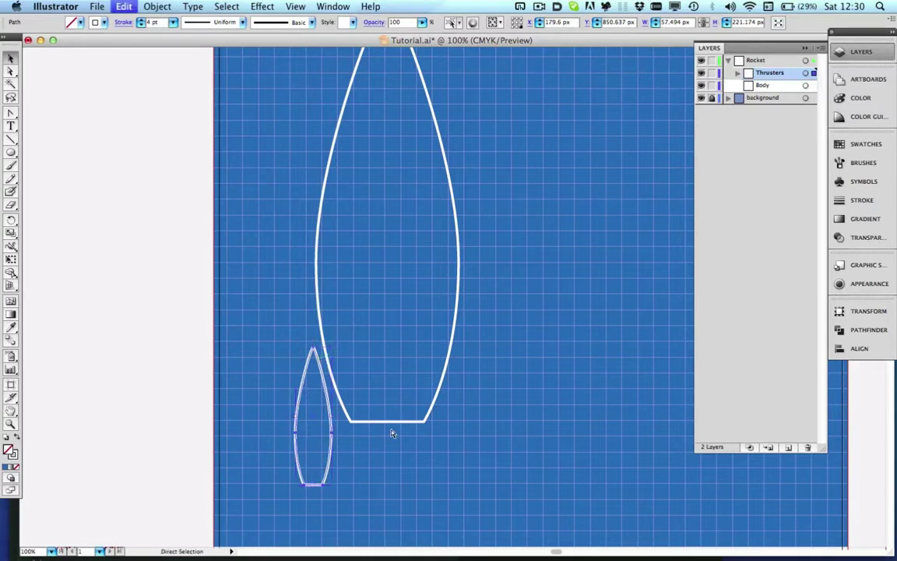
key("super+v")
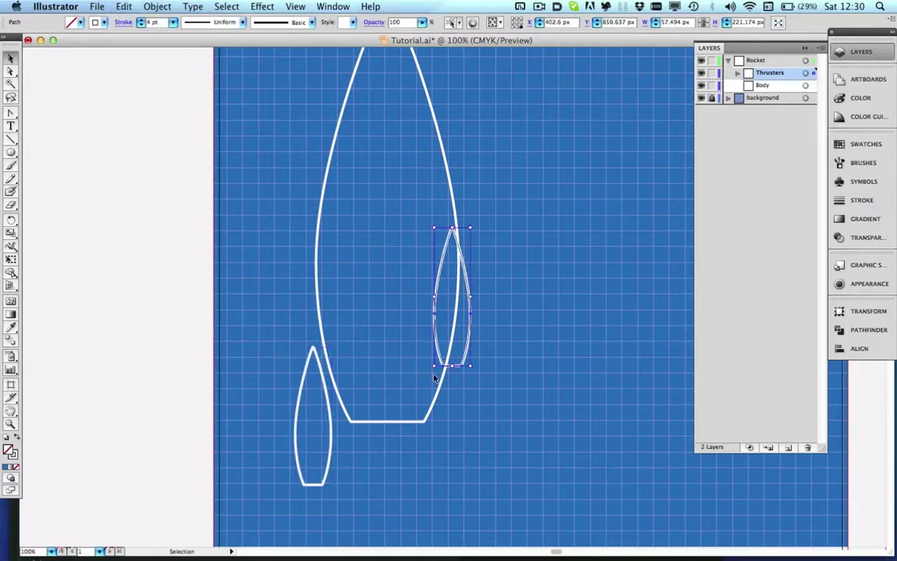
left_click_drag(469, 279, 474, 399)
scroll(520, 398, "up", 3)
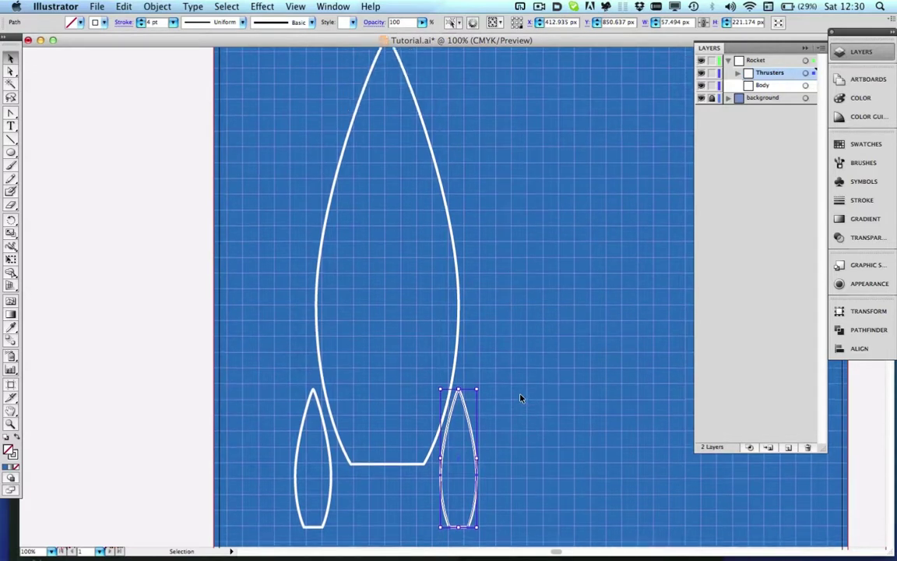
scroll(520, 398, "down", 3)
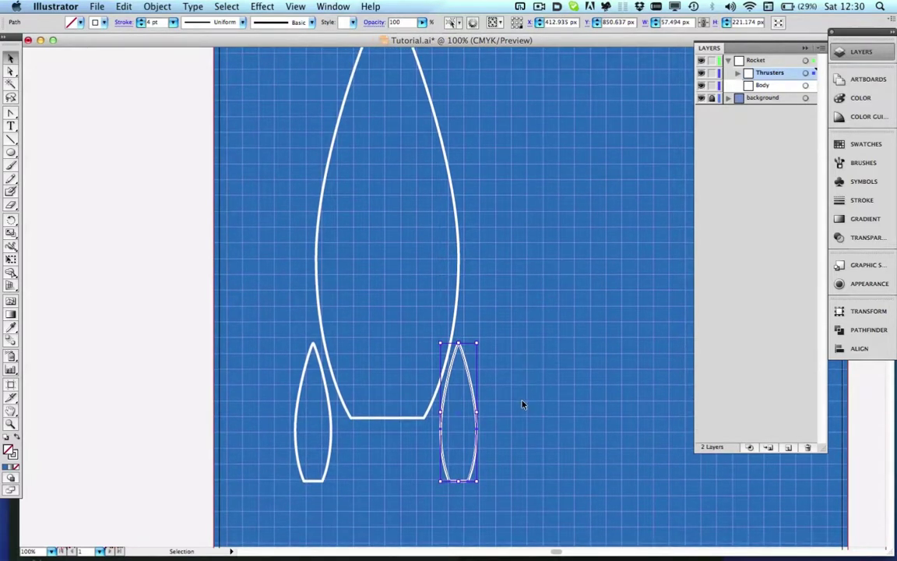
Nudge the left thruster slightly toward the body to balance it against the right thruster.
left_click(320, 410)
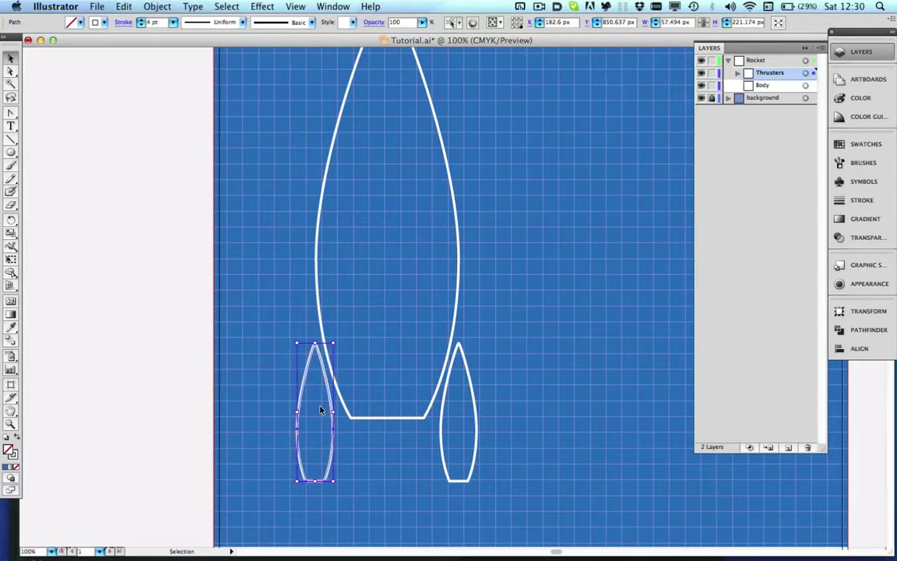
key("Right")
left_click(461, 452, "shift")
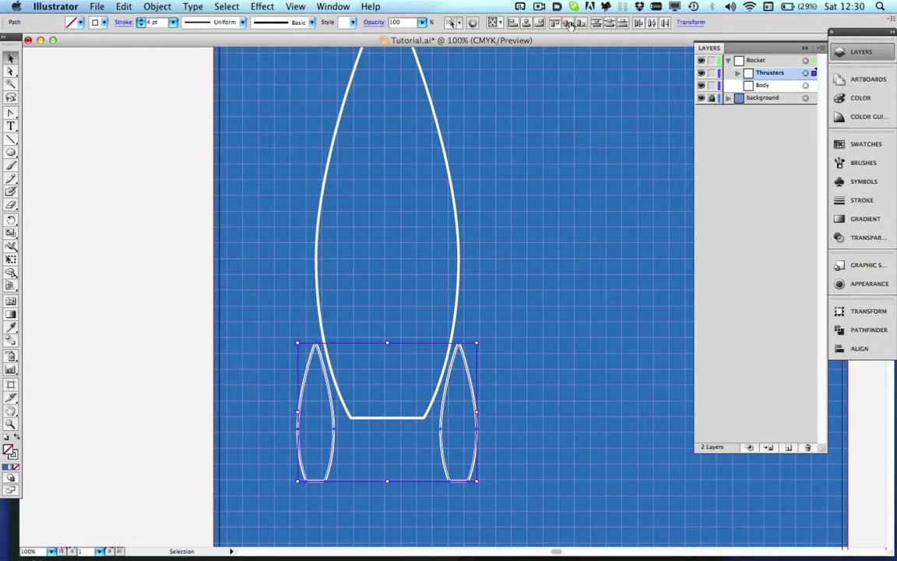
left_click(553, 266)
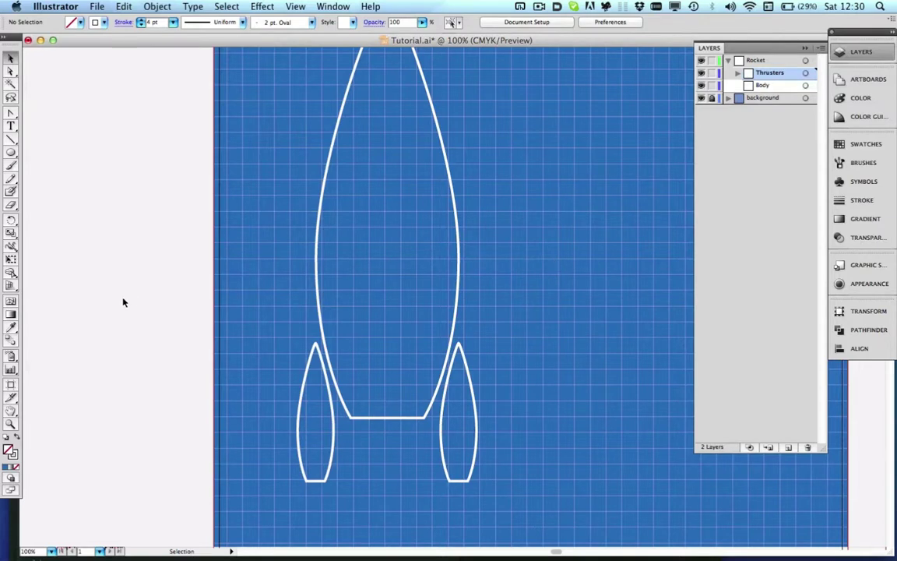
Draw a rectangle about 77 px wide and 171 px high beside the right thruster with the Rectangle tool.
left_click(15, 152)
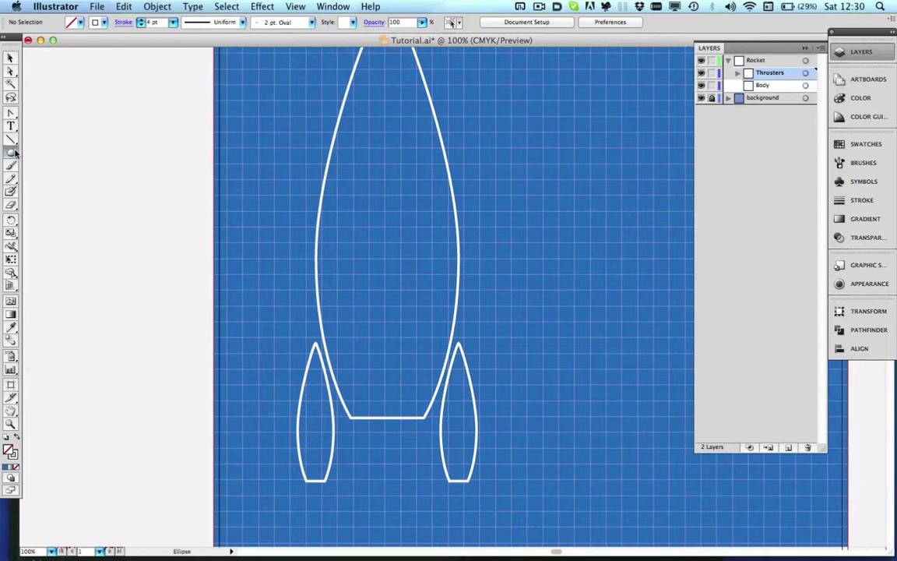
left_click_drag(15, 153, 45, 141)
left_click_drag(505, 315, 563, 446)
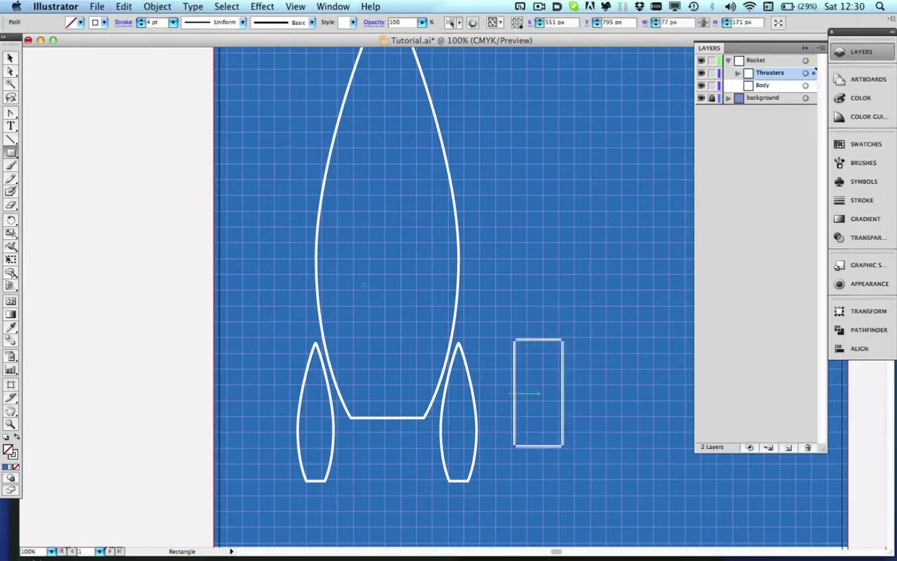
Shift the rectangle's right edge down and inward to form a slanted parallelogram about 56 px wide and 220 px high.
left_click(12, 70)
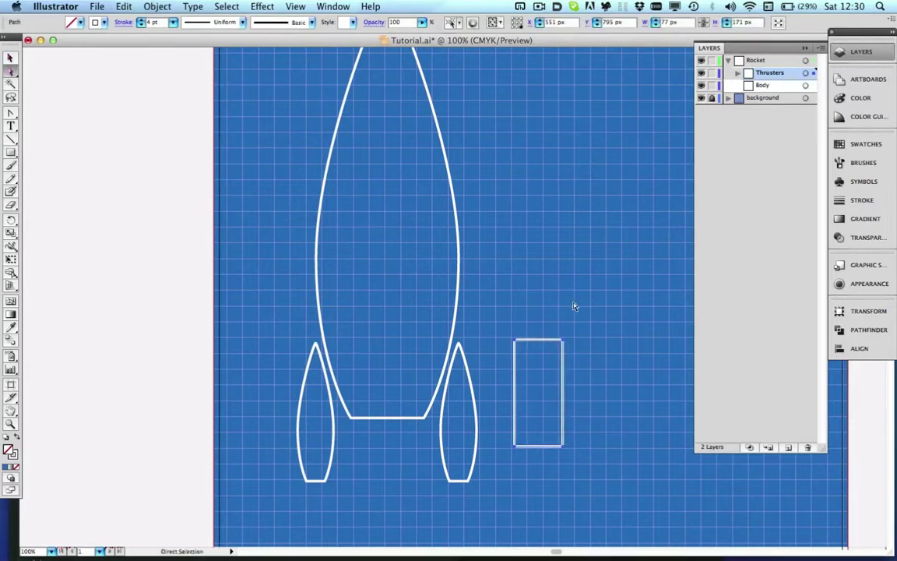
left_click_drag(606, 468, 606, 467)
key("Down")
key("Down")
key("Down")
key("Down")
key("Down")
key("Down")
key("Down")
key("Down")
key("Down")
key("Down")
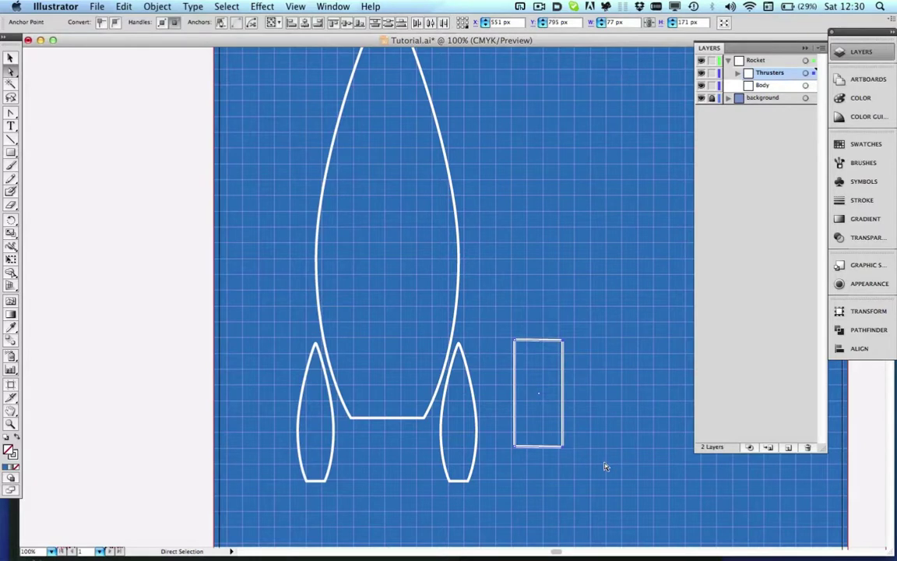
key("Down")
key("Down")
key("Down")
key("Down")
key("Down")
key("Down")
key("Down")
key("Down")
key("Down")
key("Down")
key("Down")
key("Down")
key("Down")
key("Down")
key("Down")
key("Down")
key("Down")
key("Down")
key("Down")
key("Down")
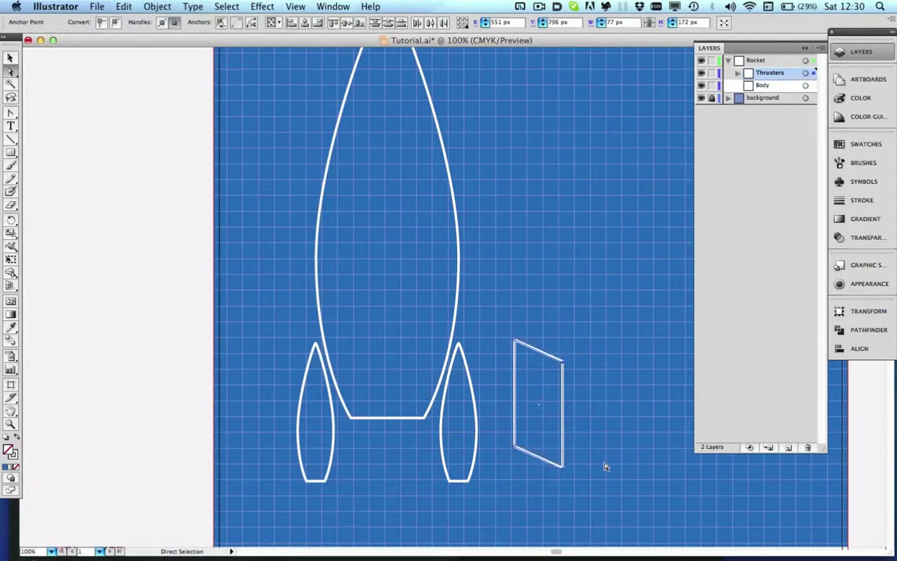
key("Left")
key("Left")
key("Left")
key("Left")
key("Left")
key("Left")
key("Left")
key("Left")
key("Left")
key("Left")
key("Left")
key("Left")
key("Left")
key("Left")
key("Left")
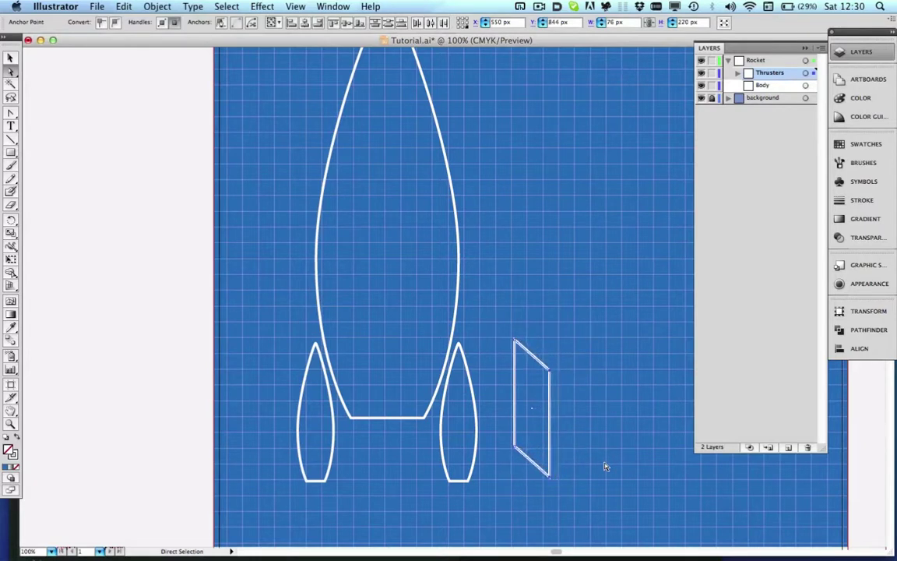
Place the parallelogram between the body and the right thruster and give it a solid blue fill.
left_click(10, 59)
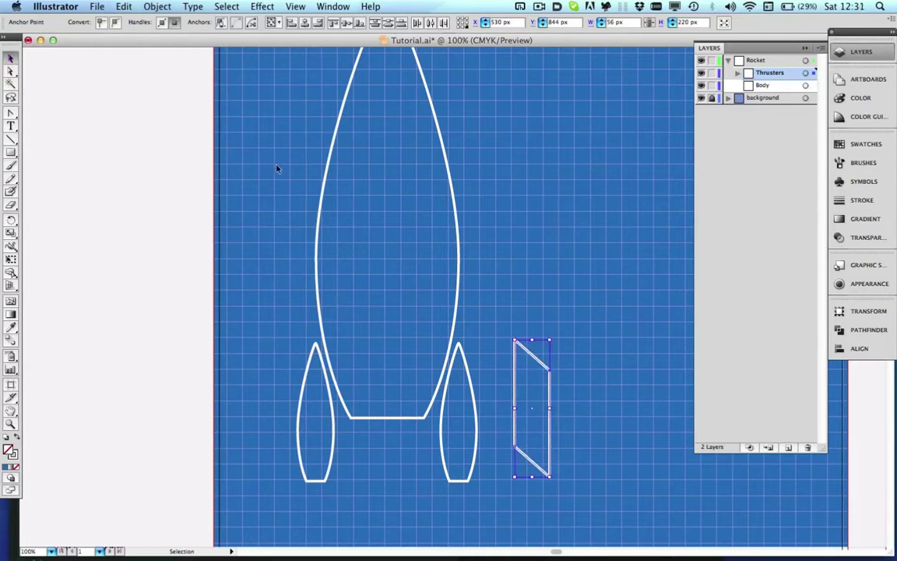
left_click_drag(535, 361, 439, 345)
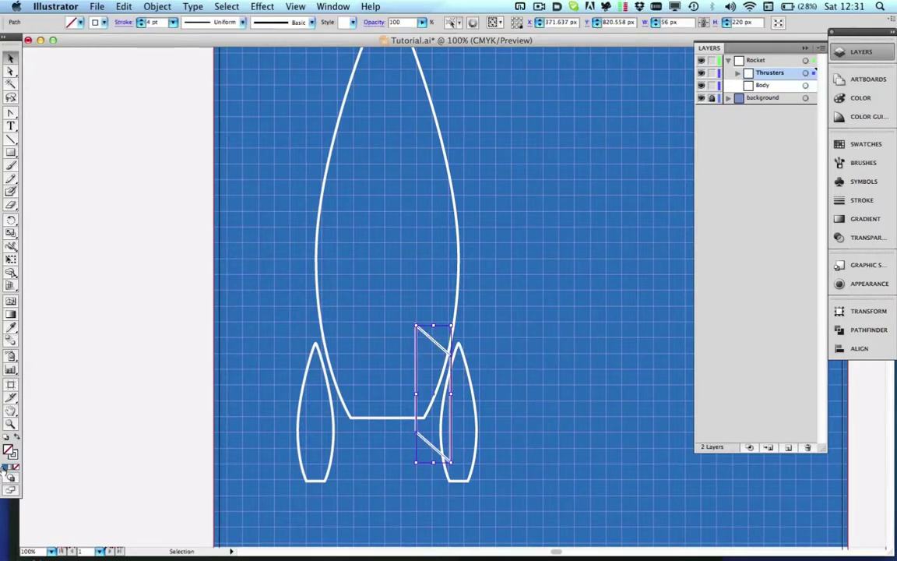
left_click(5, 467)
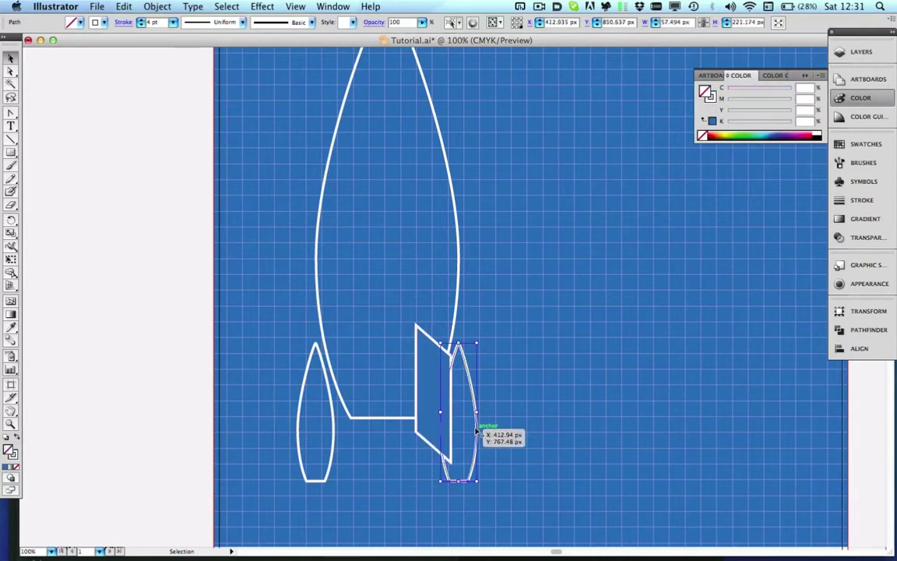
Target the main Body path in the Rocket layer and give it the solid blue fill.
left_click(476, 431)
left_click(855, 52)
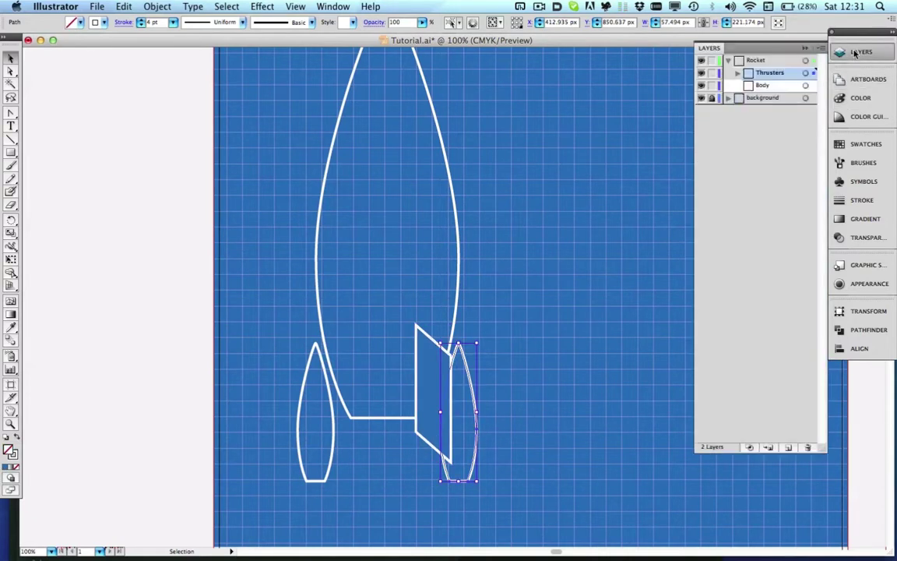
left_click(804, 85)
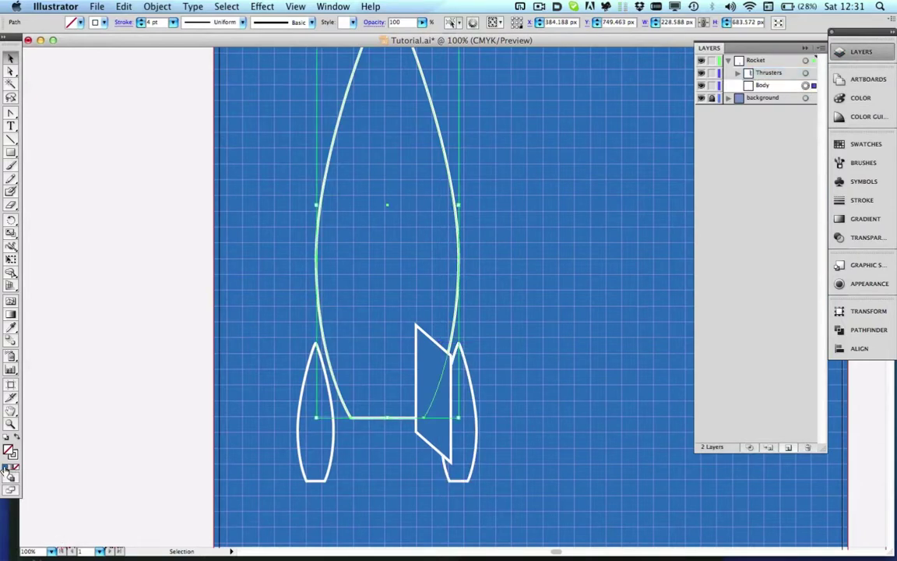
left_click(7, 468)
Target the parallelogram and both thruster paths in the Thrusters sublayer and fill them all with solid blue.
left_click(476, 450)
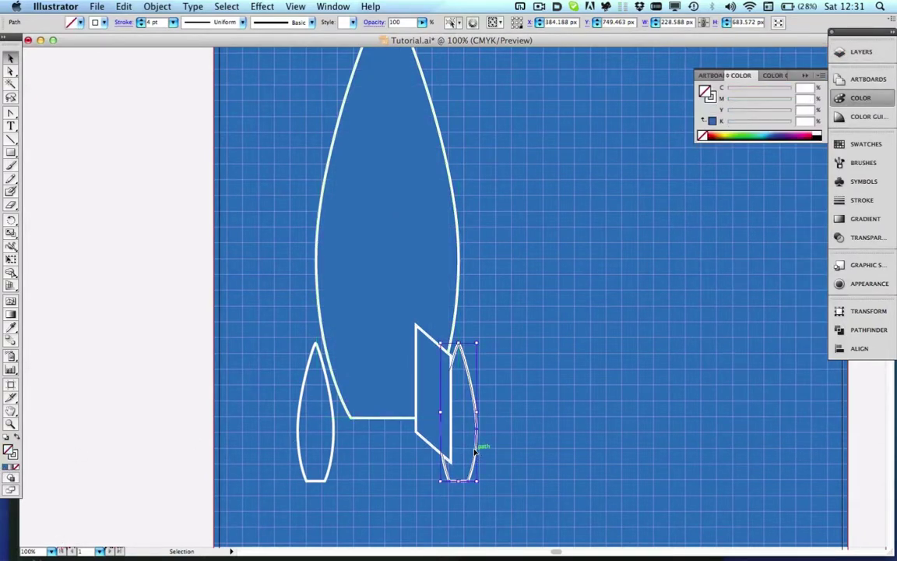
left_click(862, 52)
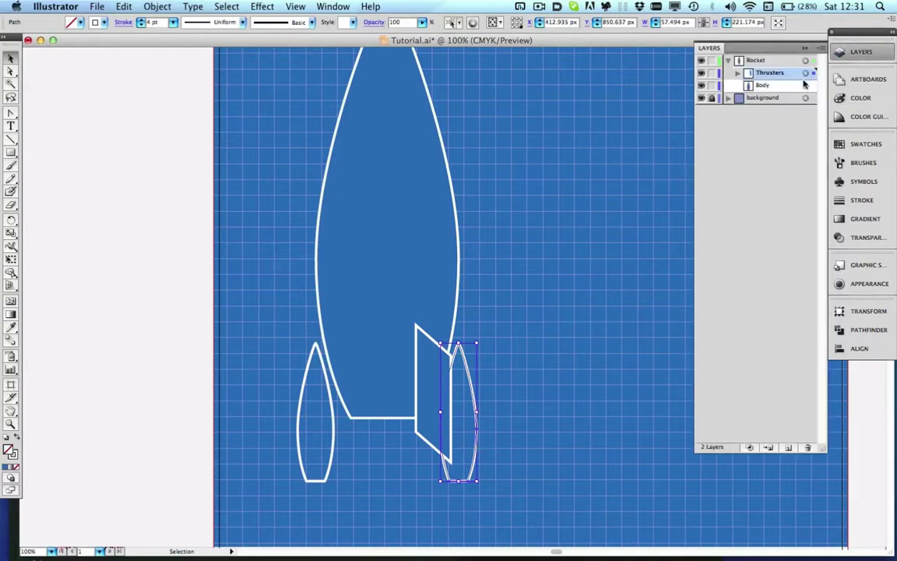
left_click(806, 86)
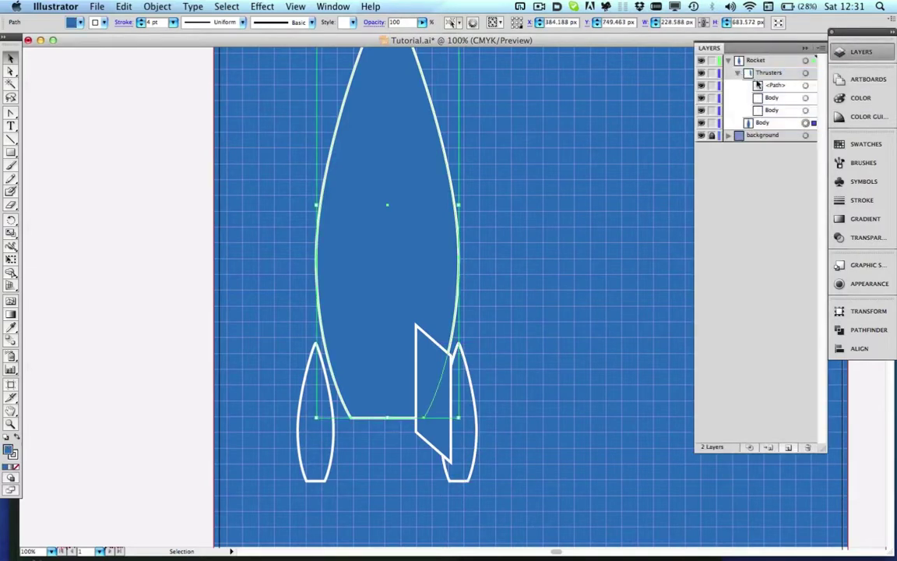
left_click(807, 86)
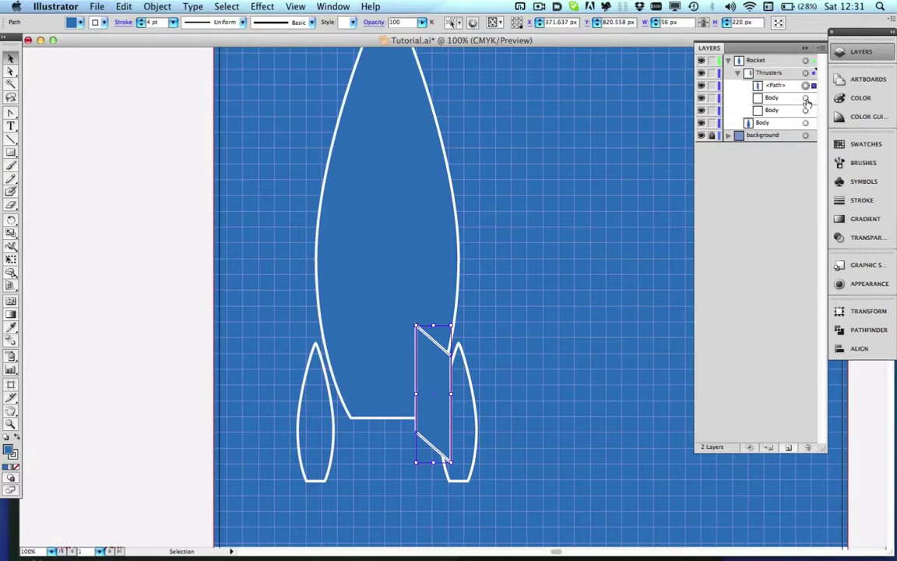
left_click(807, 98, "shift")
left_click(807, 111, "shift")
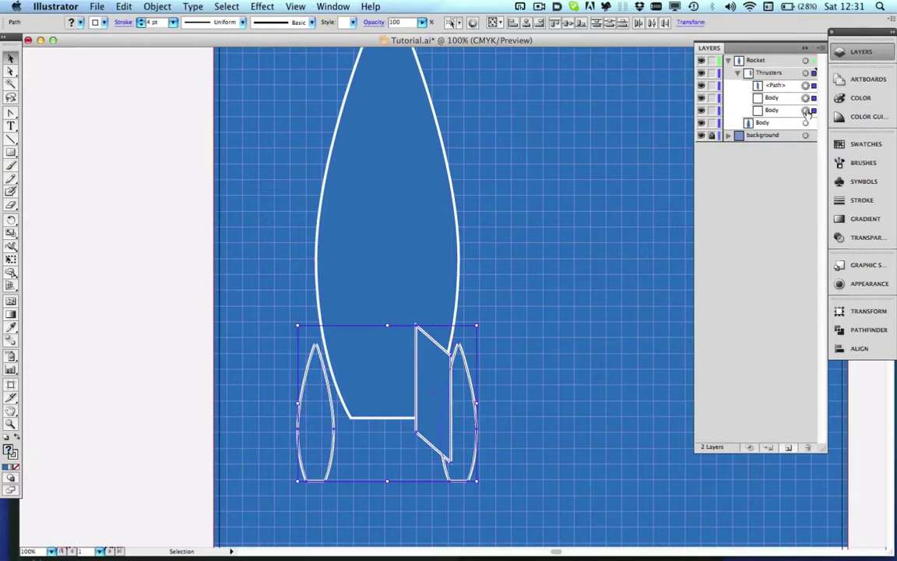
left_click(5, 467)
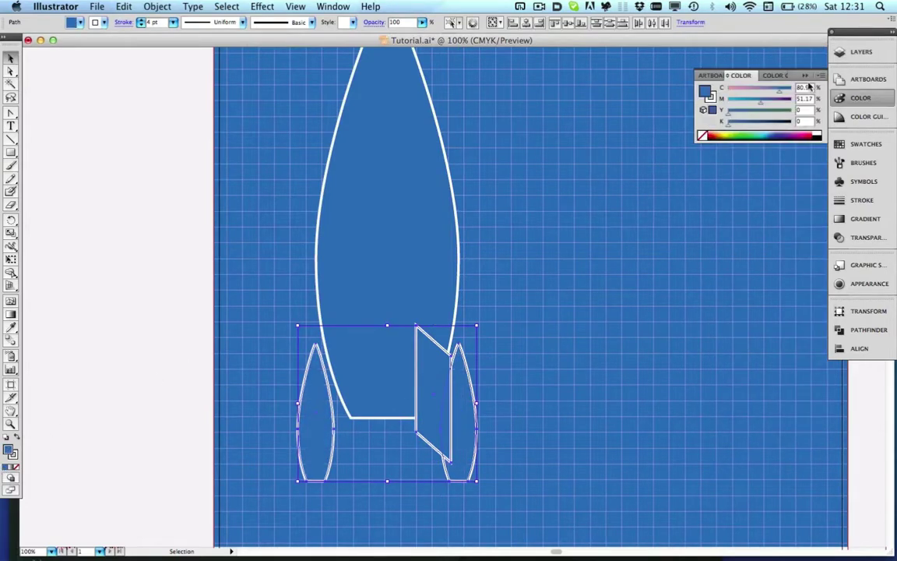
Move the parallelogram's path below both thruster paths in the Thrusters sublayer.
left_click(877, 52)
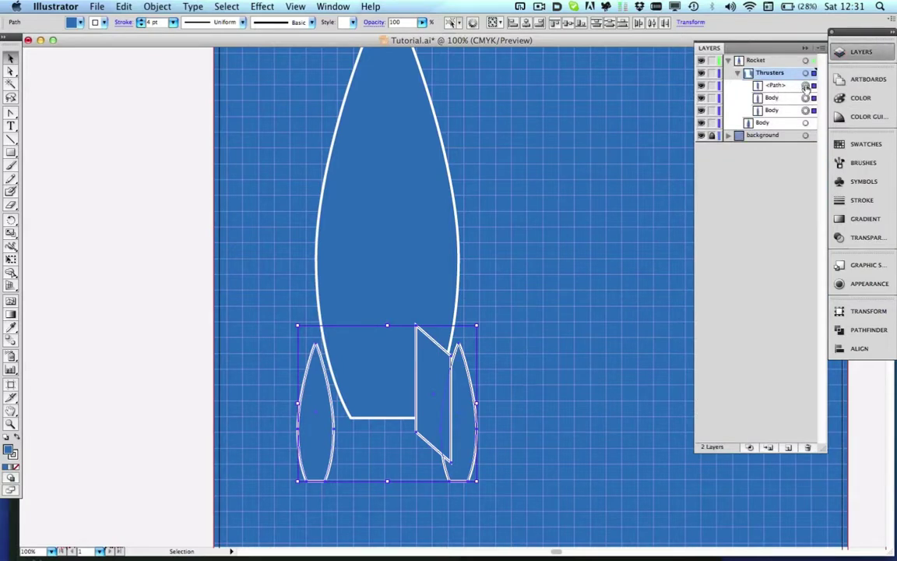
left_click(806, 86)
left_click_drag(787, 86, 786, 117)
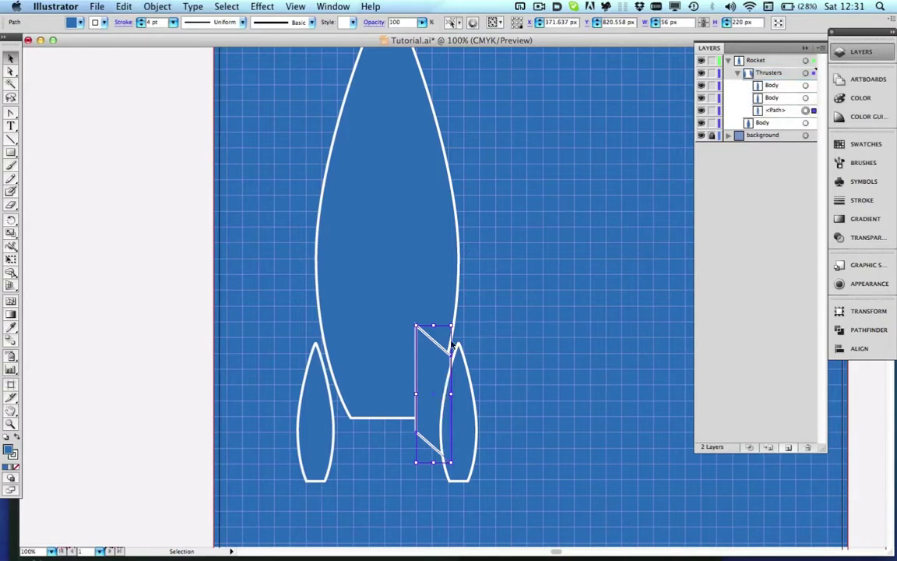
Shrink the parallelogram to about 49 px wide and 194 px high, and hide both thruster paths.
left_click_drag(417, 394, 420, 395)
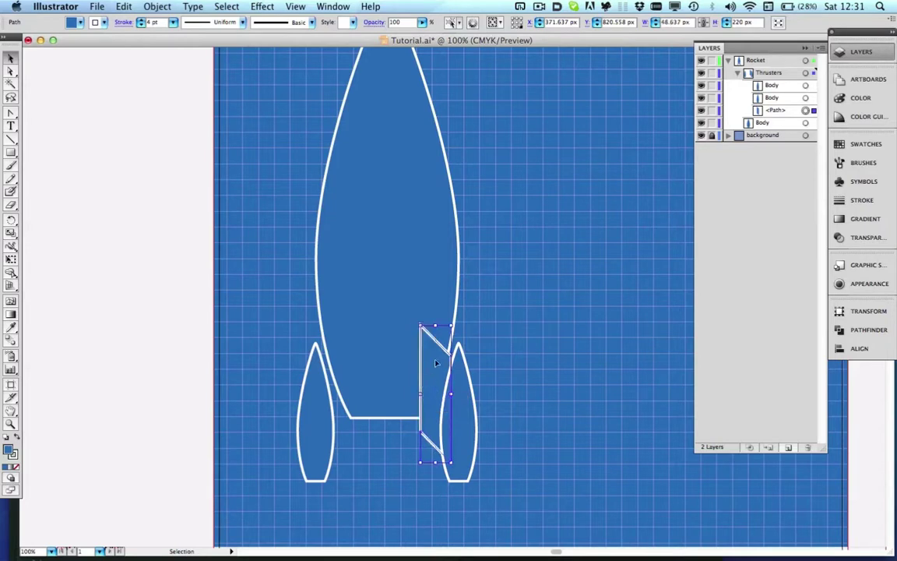
mouse_move(434, 324)
left_mouse_down()
mouse_move(433, 354)
mouse_move(435, 344)
left_mouse_up()
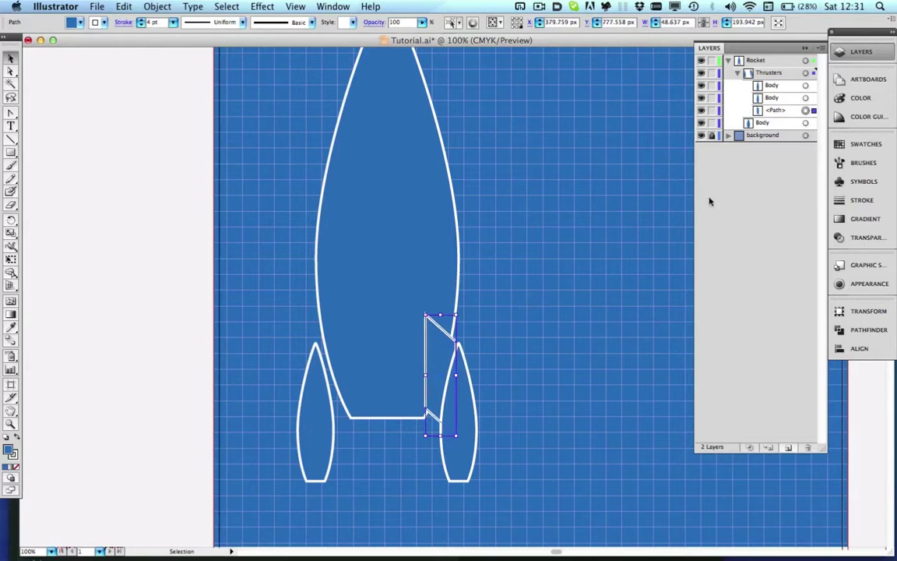
left_click(702, 85)
left_click(701, 97)
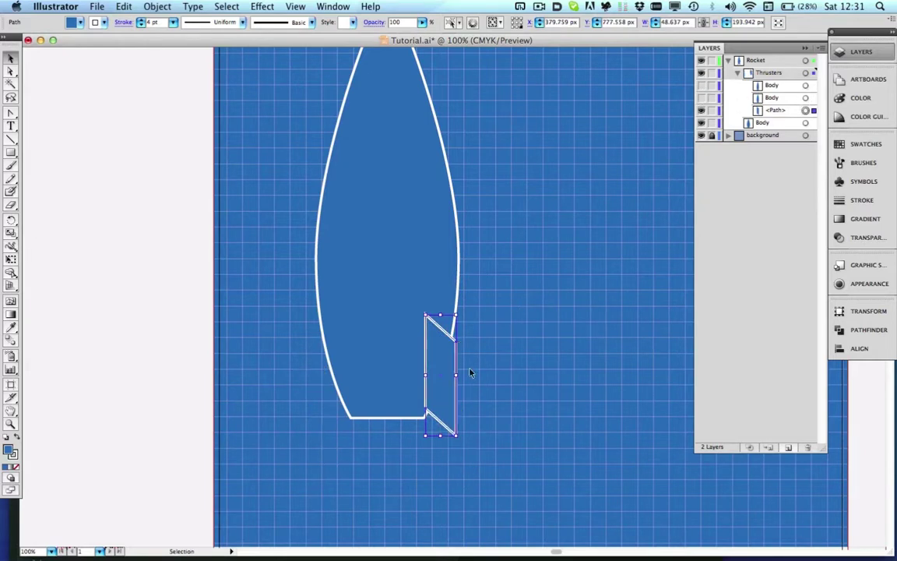
Nudge the parallelogram down along the body's lower right edge to about X 379 px, Y 813 px.
key("Down")
key("Down")
key("Down")
key("Down")
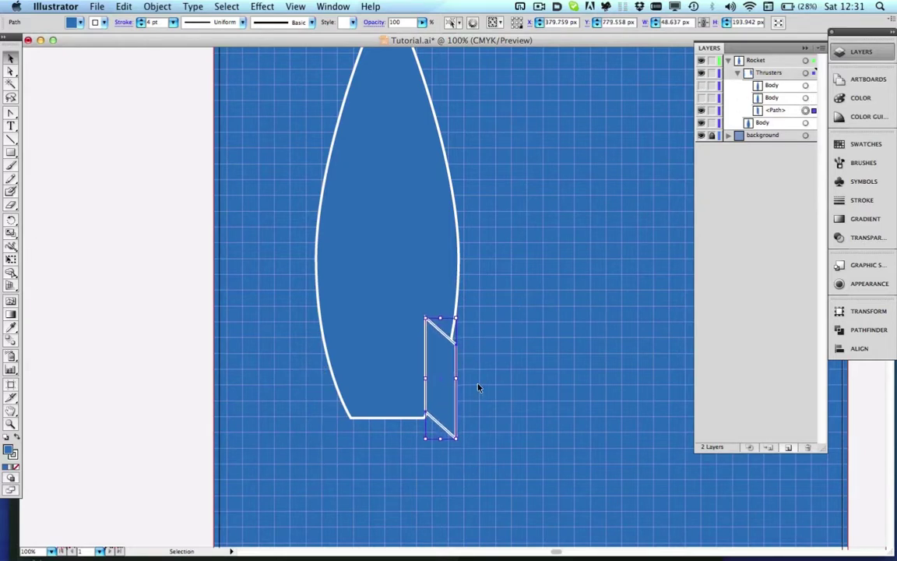
key("Left")
key("Left")
key("Down")
key("Down")
key("Down")
key("Down")
key("Down")
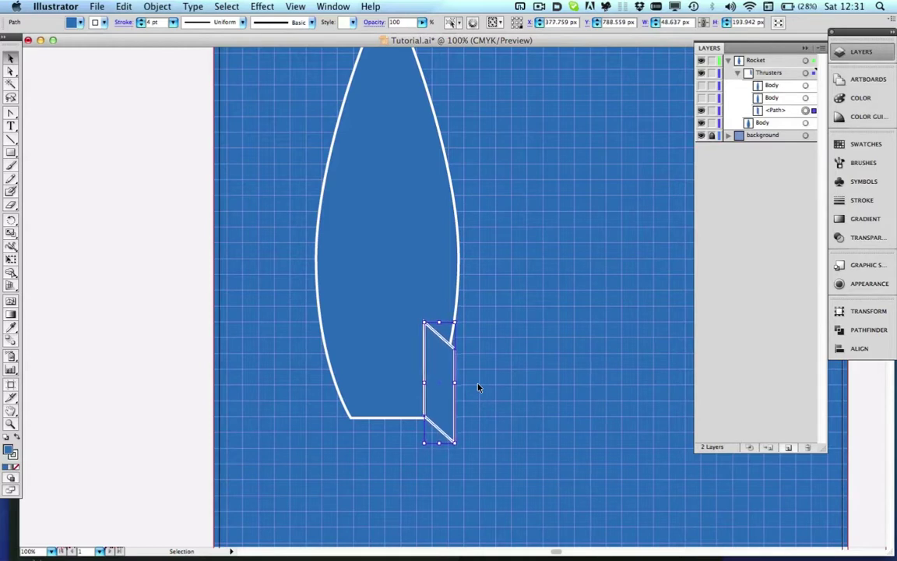
key("Down")
key("Down")
key("Down")
key("Down")
key("Down")
key("Down")
key("Down")
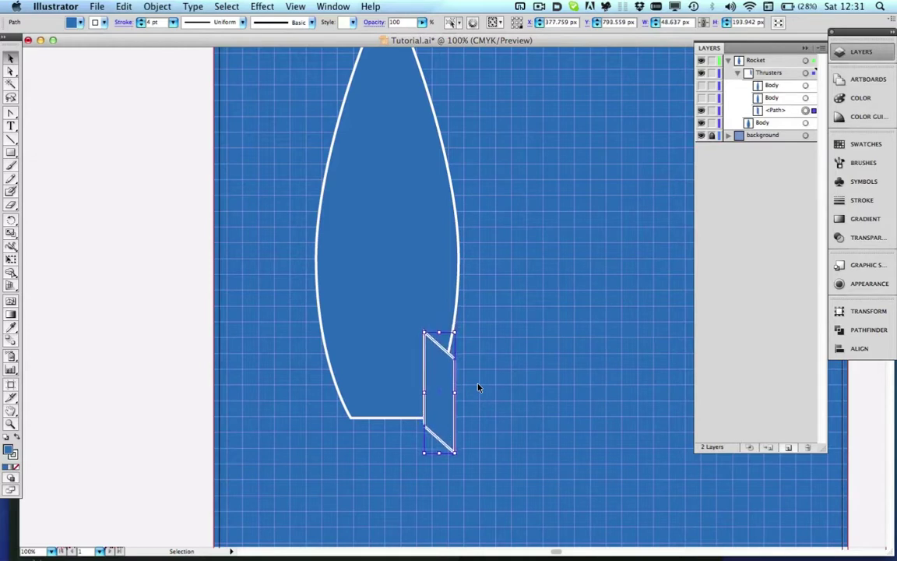
key("Down")
key("Down")
key("Down")
key("Down")
key("Down")
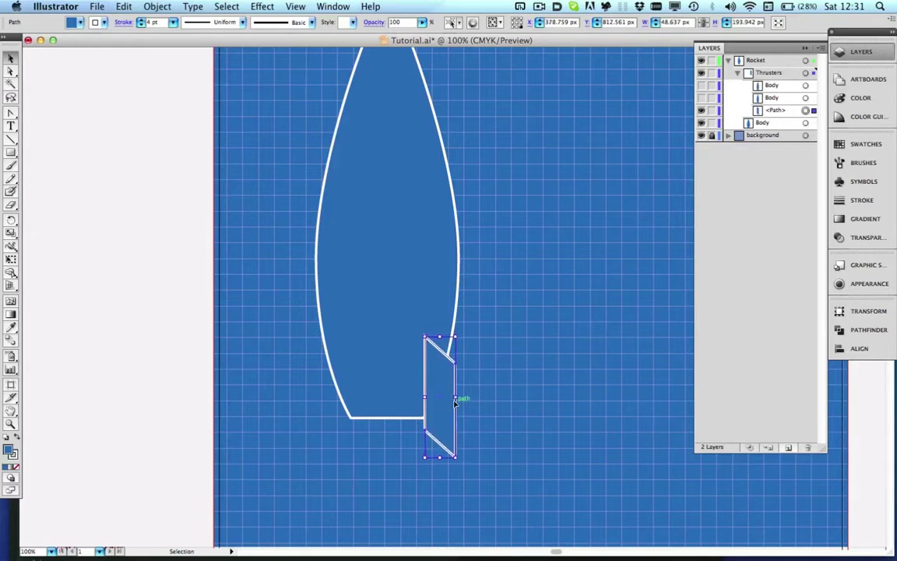
Narrow the parallelogram to about 39 px and nudge it outward to X 372 px.
left_click_drag(454, 396, 449, 397)
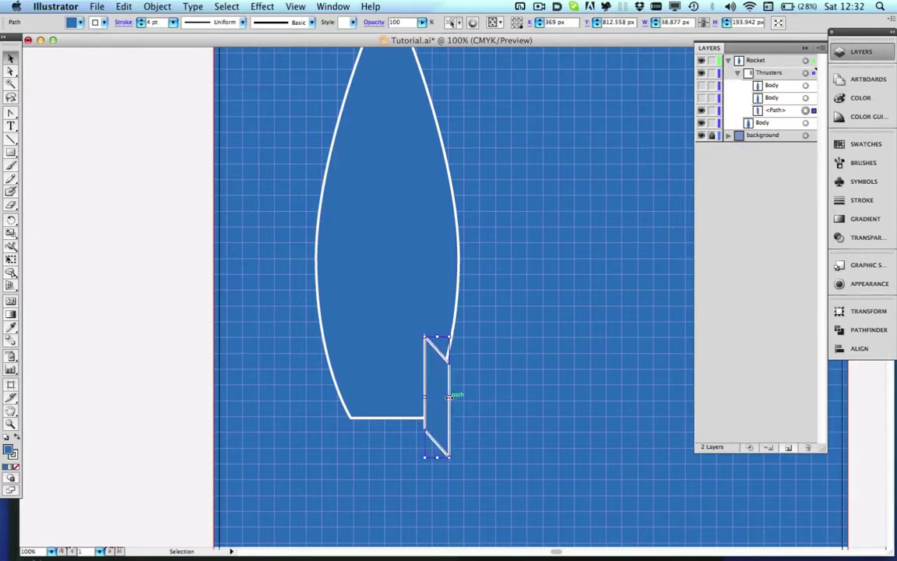
key("Right")
key("Right")
key("Right")
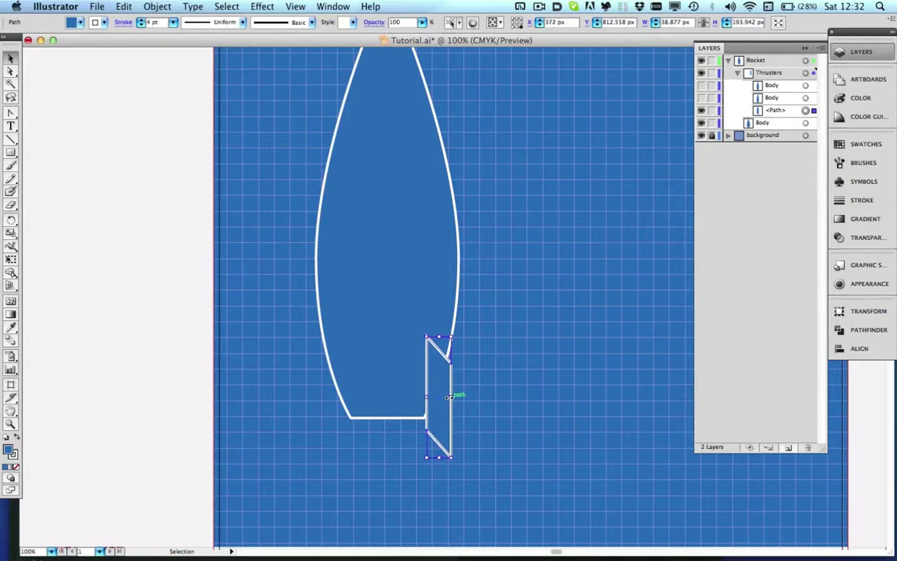
Nudge the parallelogram strut outward from the body to about X 377 px.
key("Right")
key("Right")
key("Right")
key("Right")
key("Right")
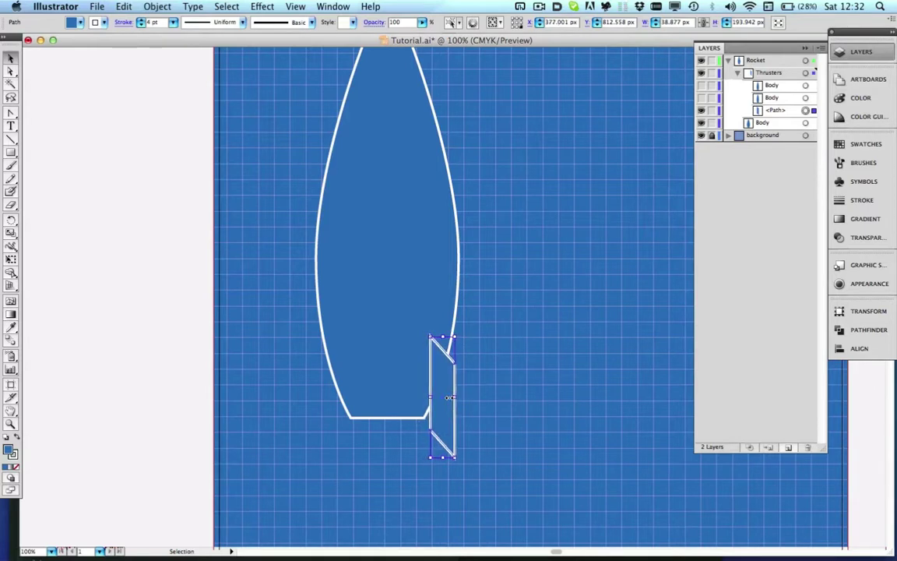
Show the upper thruster path again, and shorten the parallelogram from its top to about 182 px high.
left_click(801, 99)
left_click(806, 87)
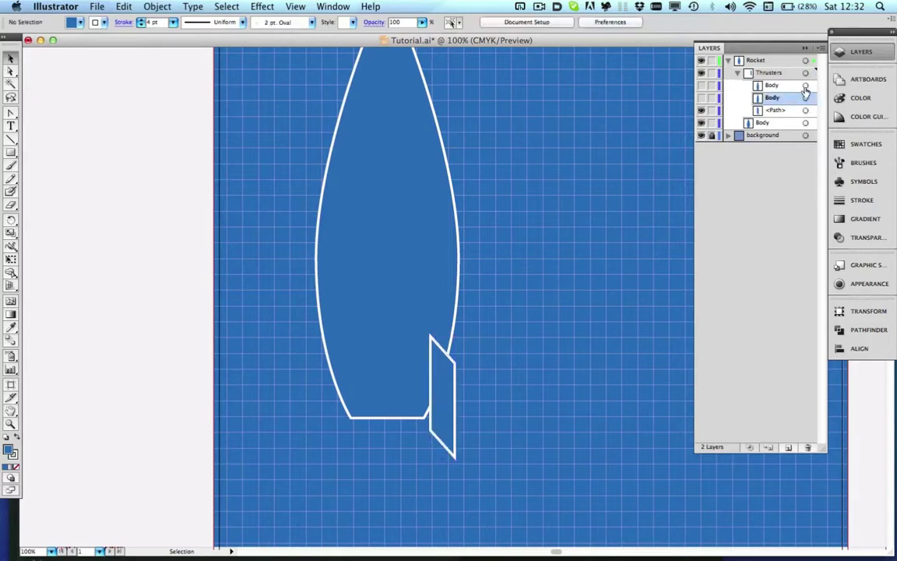
left_click(701, 85)
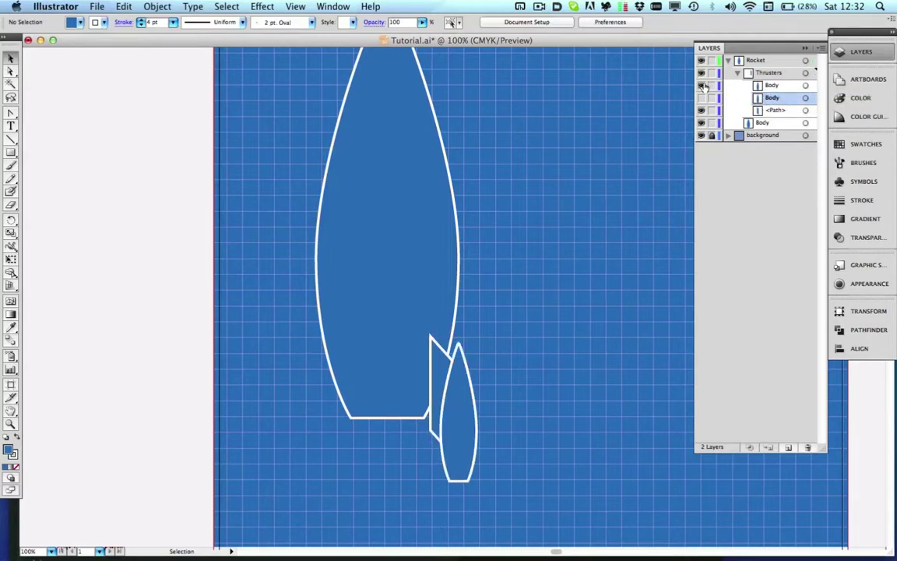
left_click(430, 360)
left_click_drag(442, 336, 443, 344)
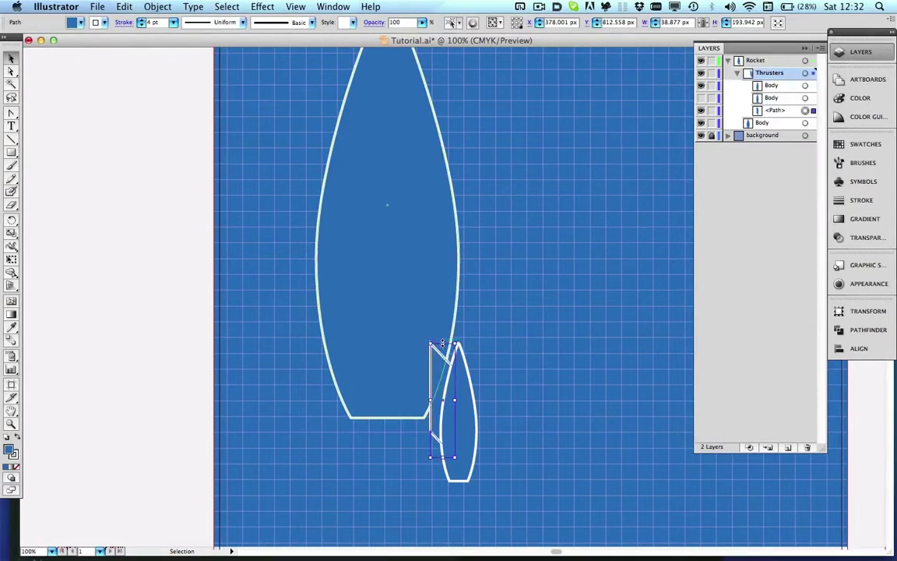
Stretch the thruster upward to about 251 px high and nudge it outward to about X 421 px.
left_click(469, 417)
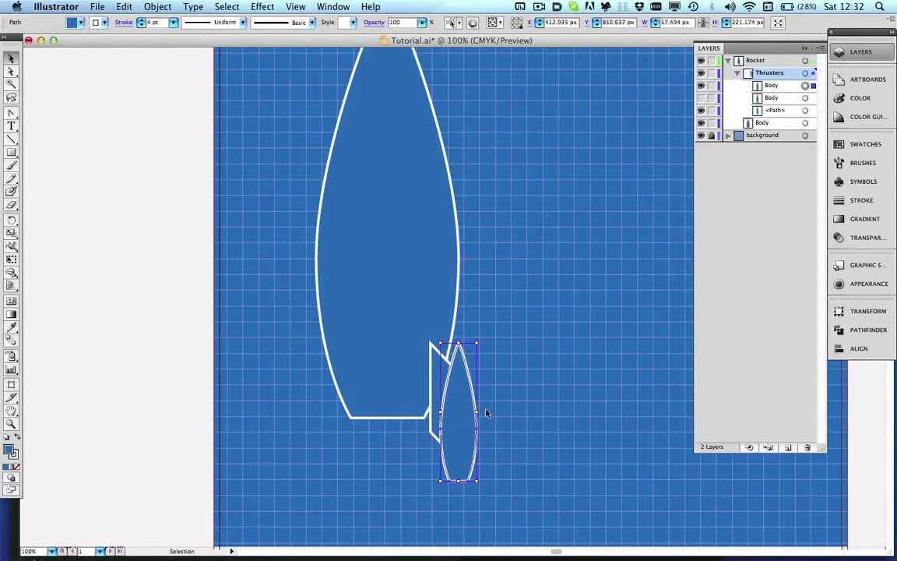
left_click_drag(459, 343, 459, 324)
key("Right")
key("Right")
key("Right")
key("Right")
key("Right")
key("Right")
key("Right")
key("Right")
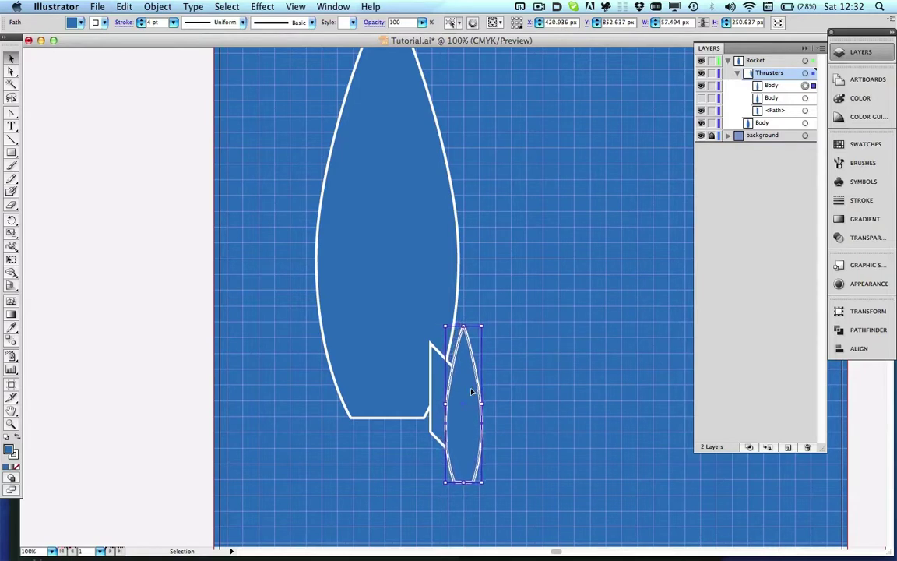
Shrink the strut to about 35 px wide and 165 px high, and nudge it toward the body to X 371 px.
left_click(455, 400)
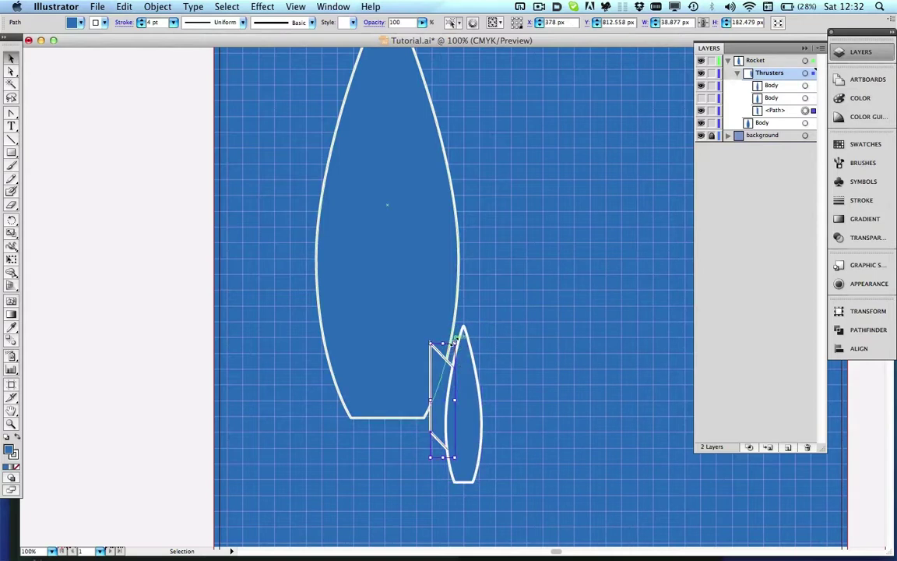
left_click_drag(452, 343, 453, 354)
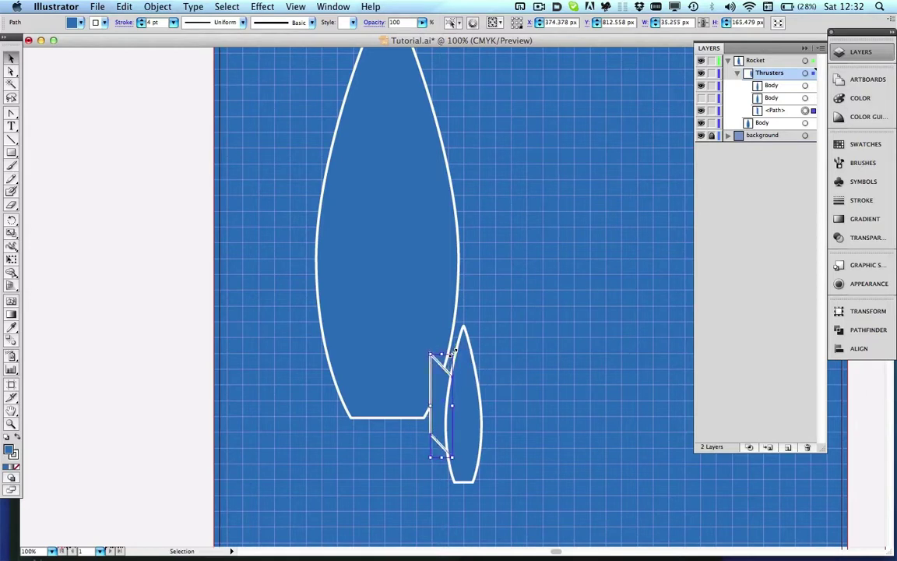
left_click(527, 366)
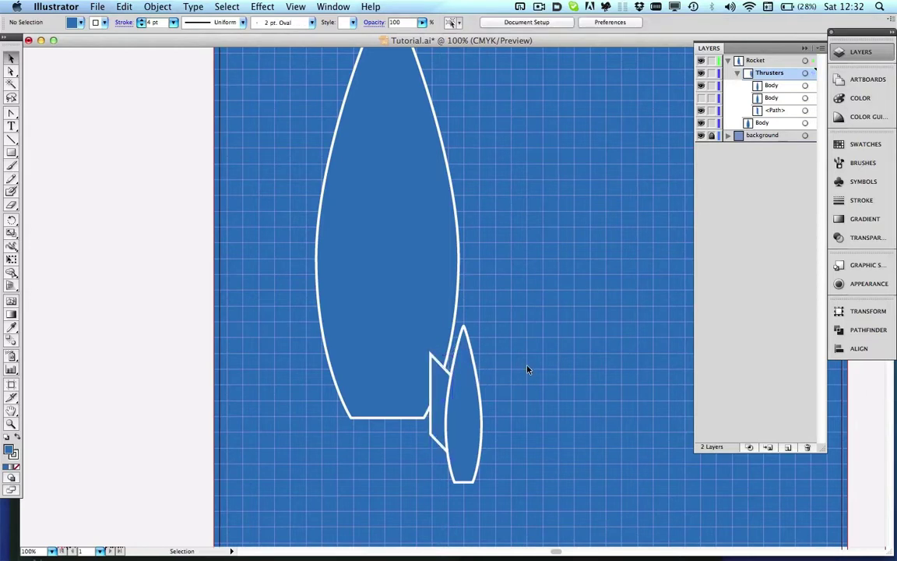
left_click(437, 392)
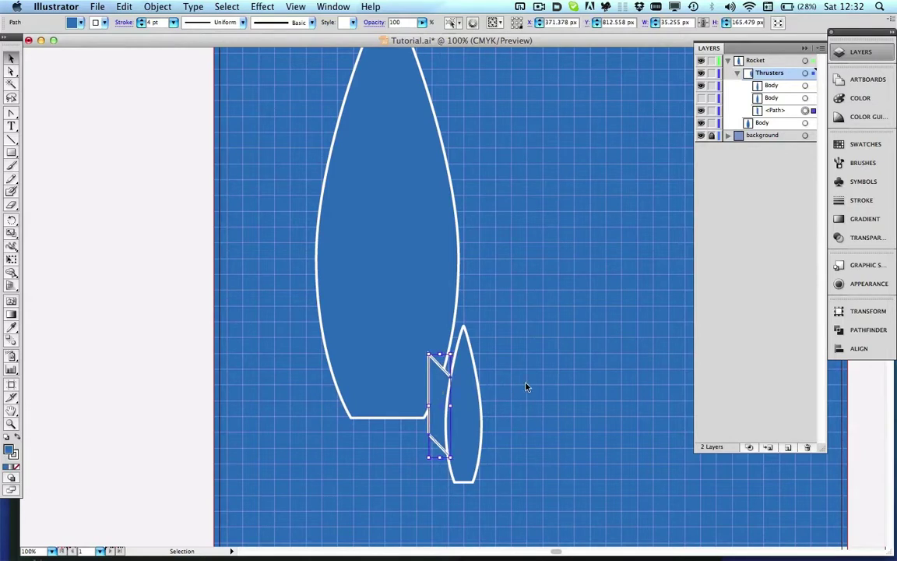
left_click(642, 276)
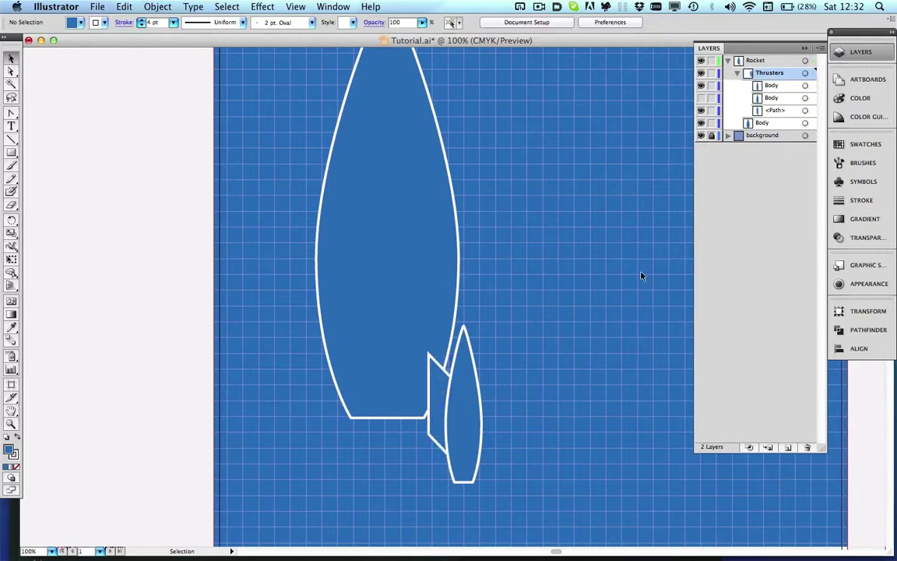
Delete the hidden duplicate Body path from the Thrusters sublayer.
left_click(702, 99)
left_click(780, 99)
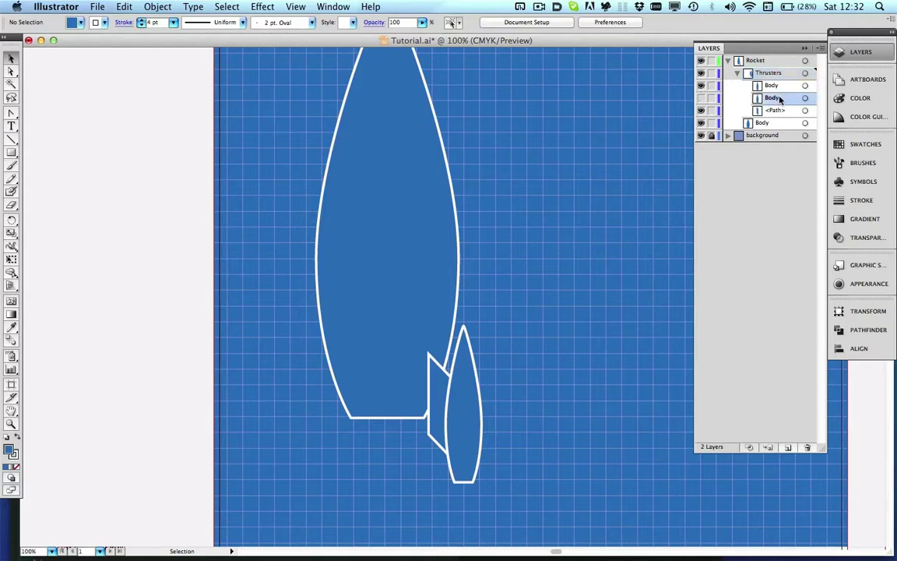
left_click(807, 448)
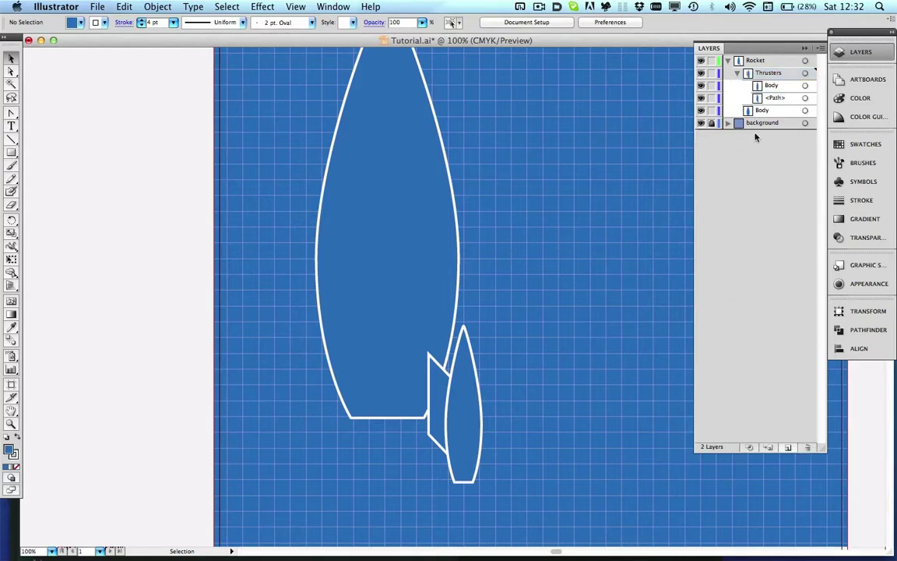
Duplicate the thruster together with its strut, and reflect the copy across the vertical axis.
left_click(806, 86)
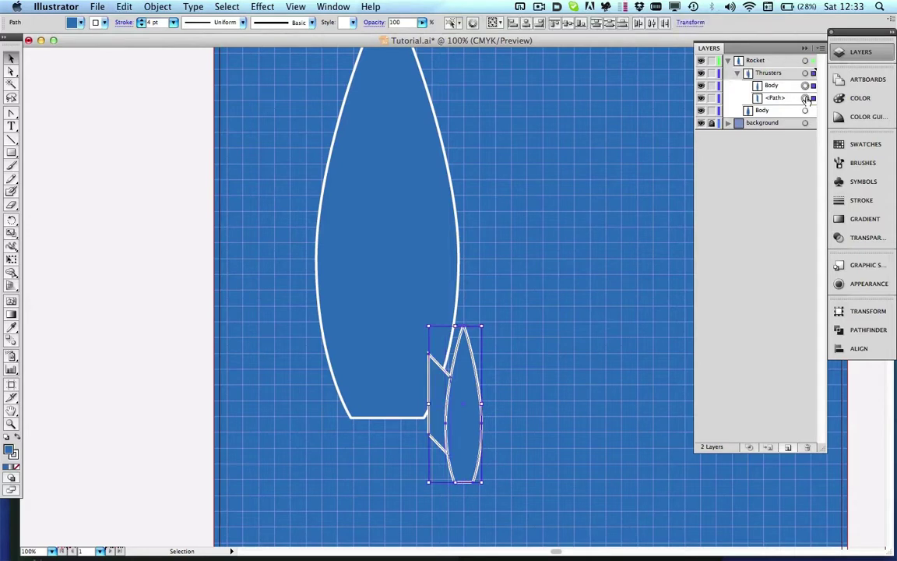
key("super+c")
key("super+v")
left_click(156, 8)
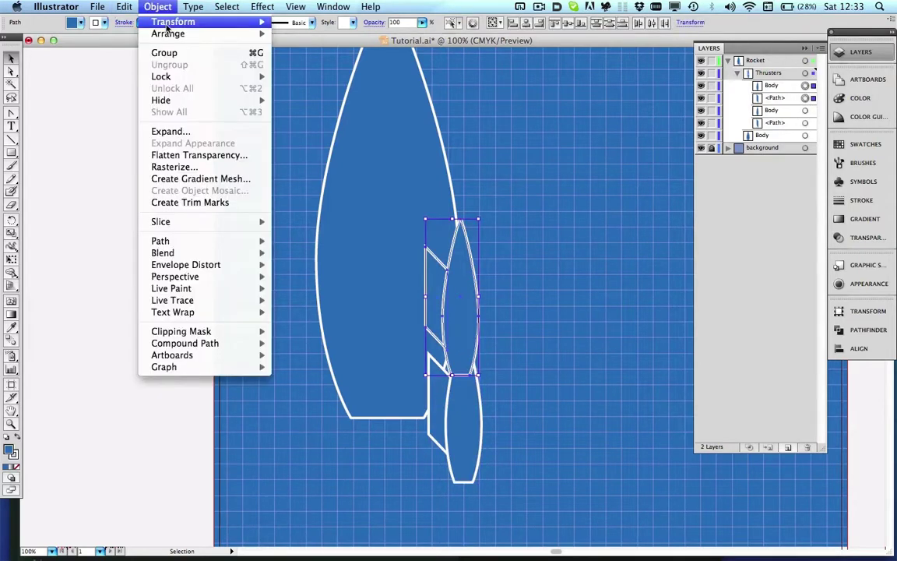
mouse_move(169, 24)
left_click(311, 68)
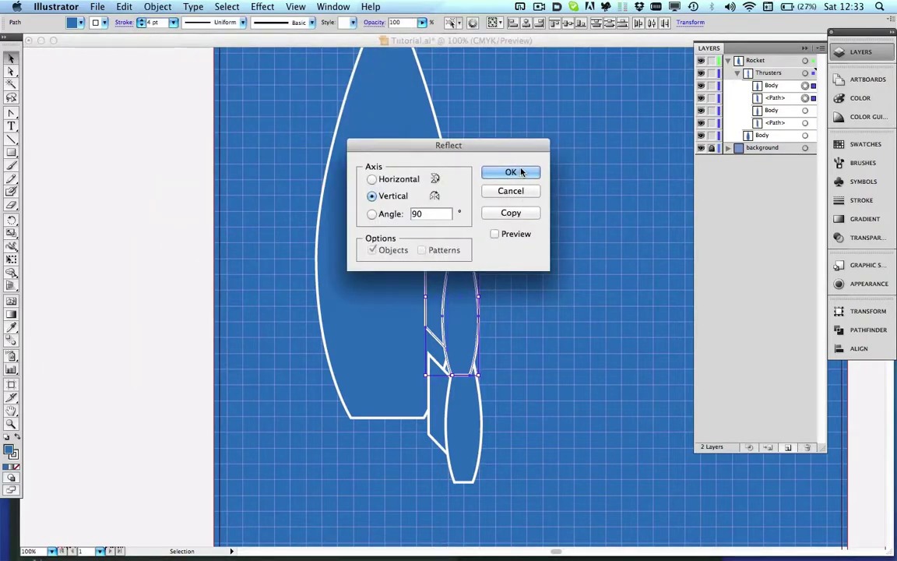
left_click(521, 174)
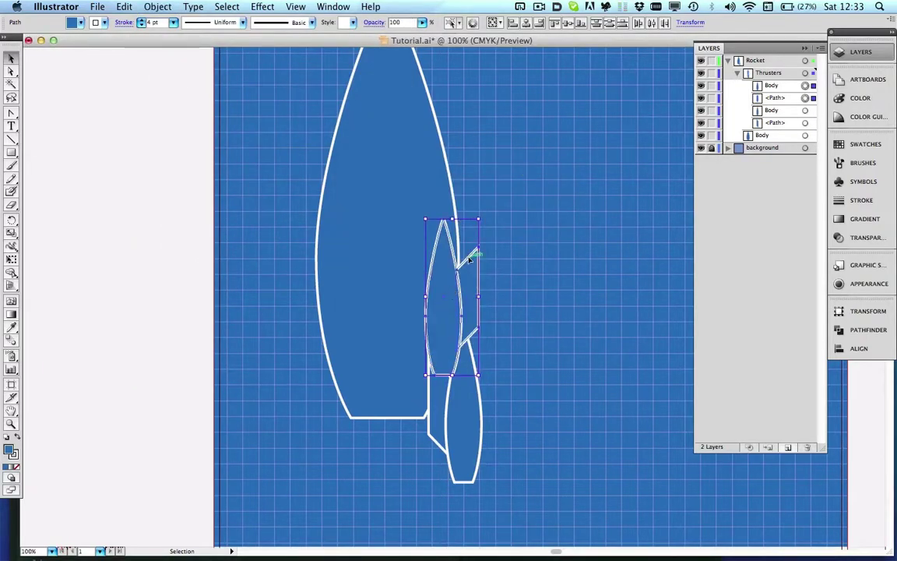
Move the mirrored thruster and strut to the lower left side of the rocket body, opposite the originals.
left_click_drag(470, 259, 340, 373)
key("Left")
key("Left")
key("Left")
key("Left")
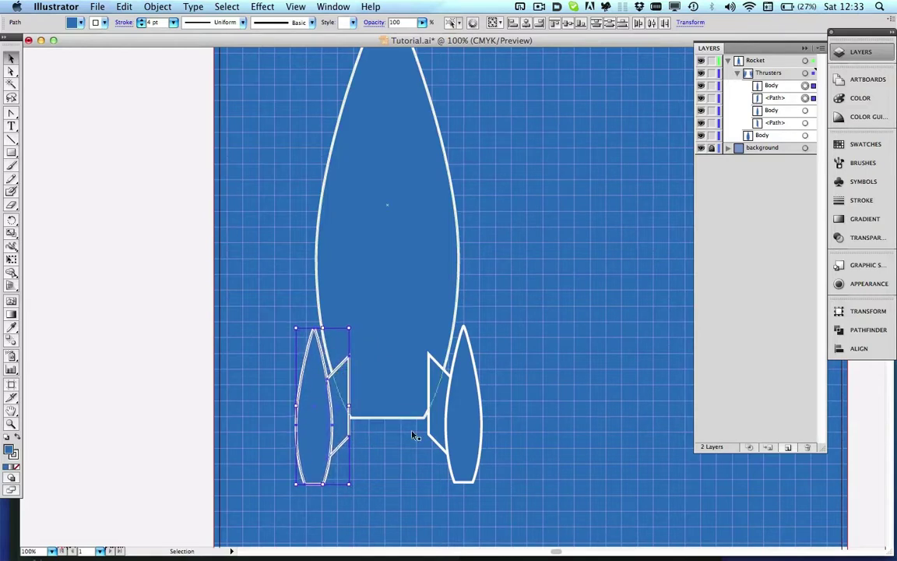
Align the two struts with each other by their vertical centres.
left_click(418, 459)
left_click(348, 430)
left_click(441, 417, "shift")
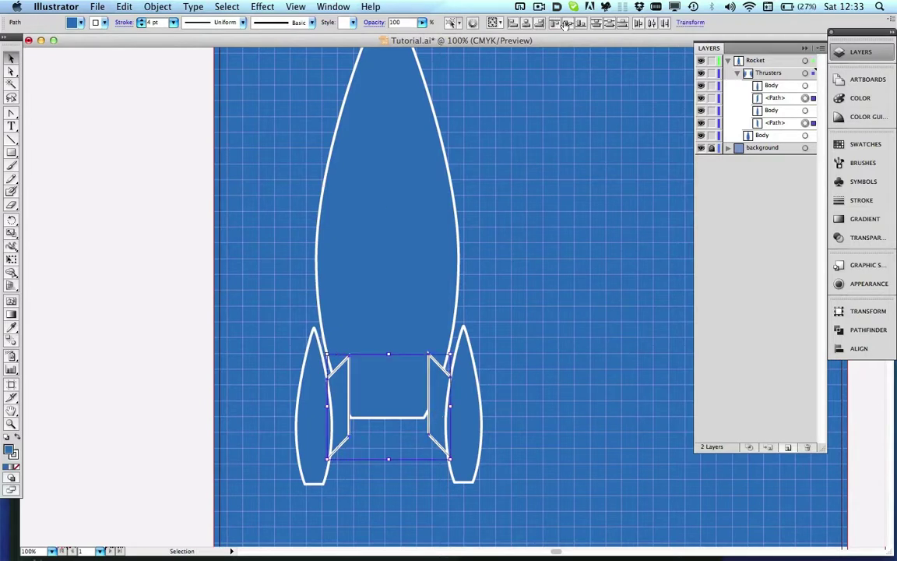
left_click(519, 471)
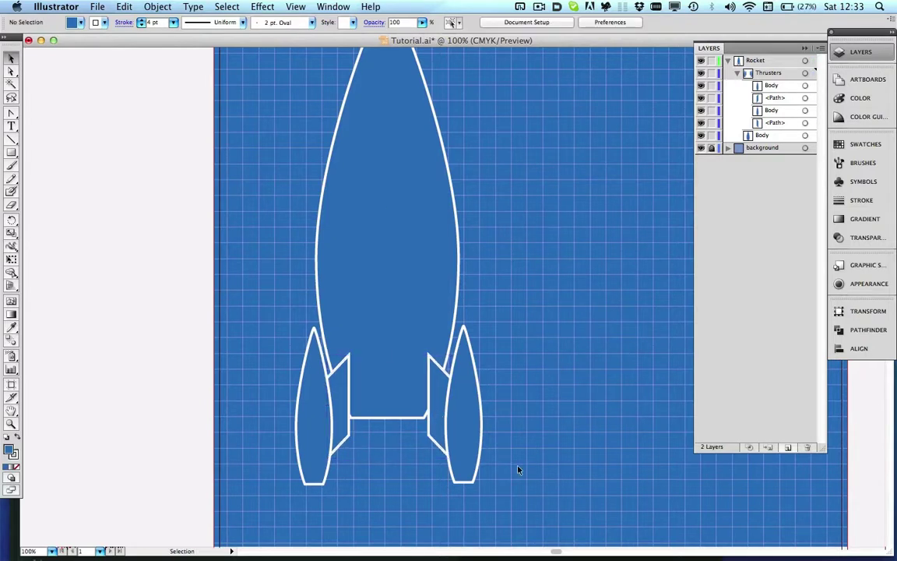
Align the two thrusters with each other by their vertical centres, and save the document.
left_click(469, 464)
left_click(309, 461, "shift")
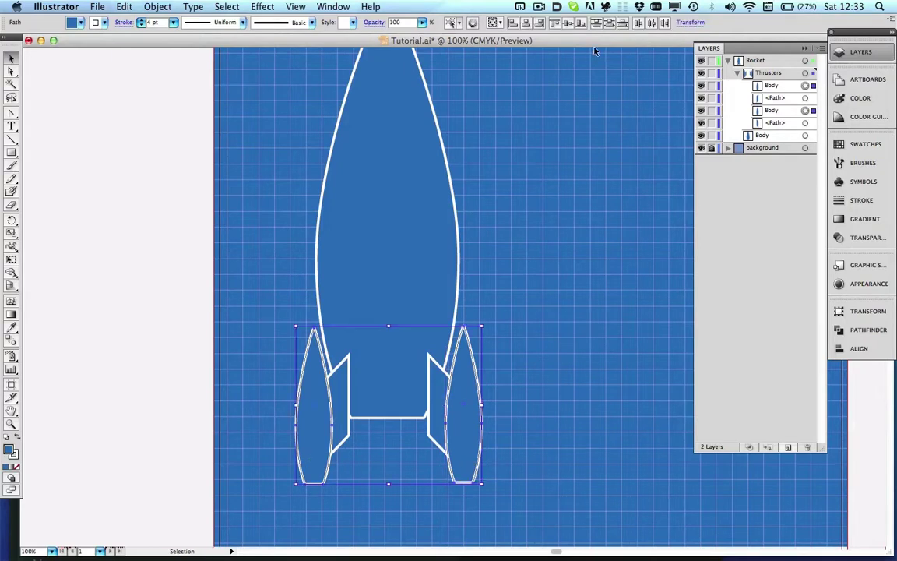
left_click(571, 22)
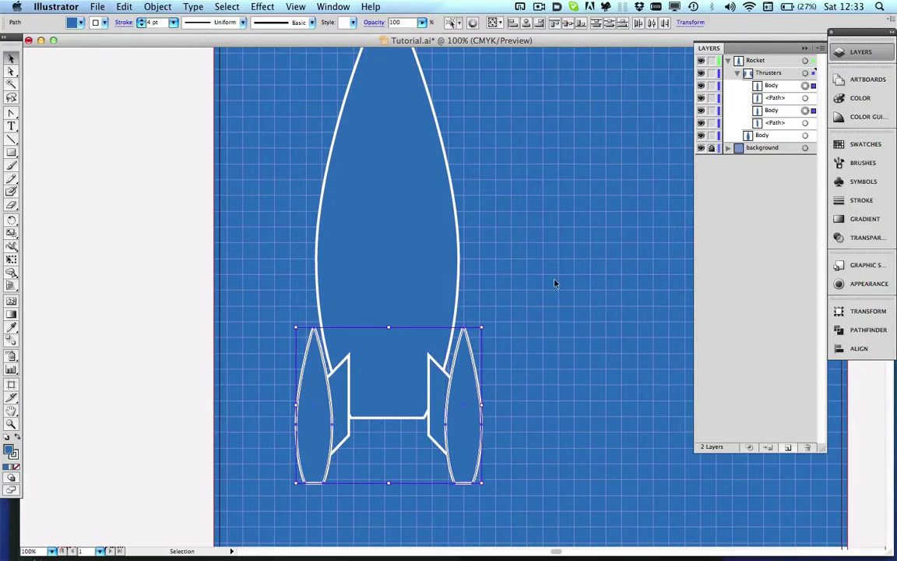
left_click(482, 343)
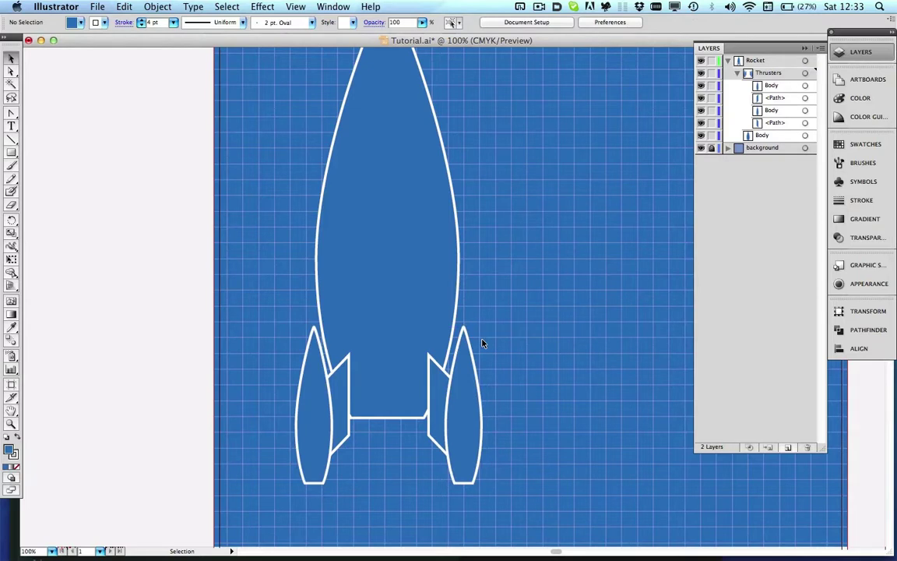
scroll(481, 342, "up", 5)
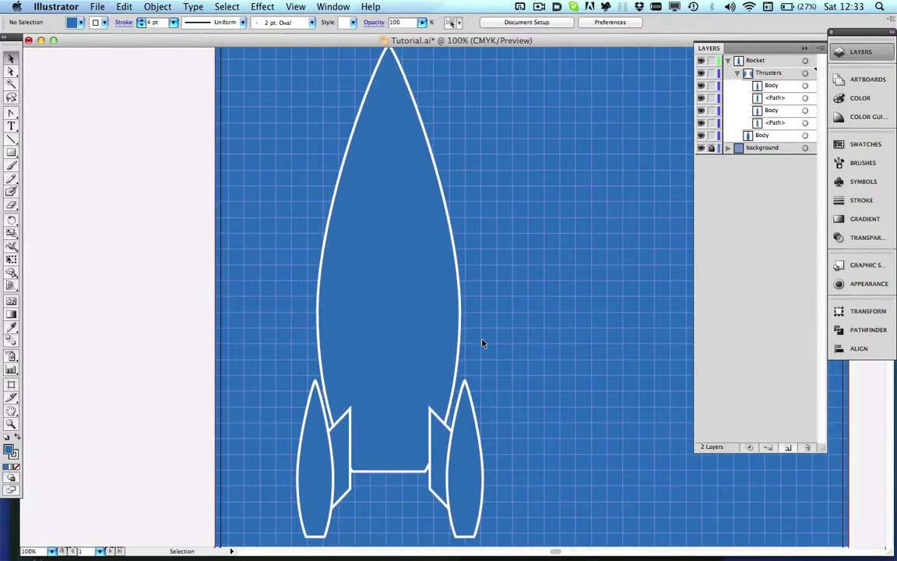
key("super+s")
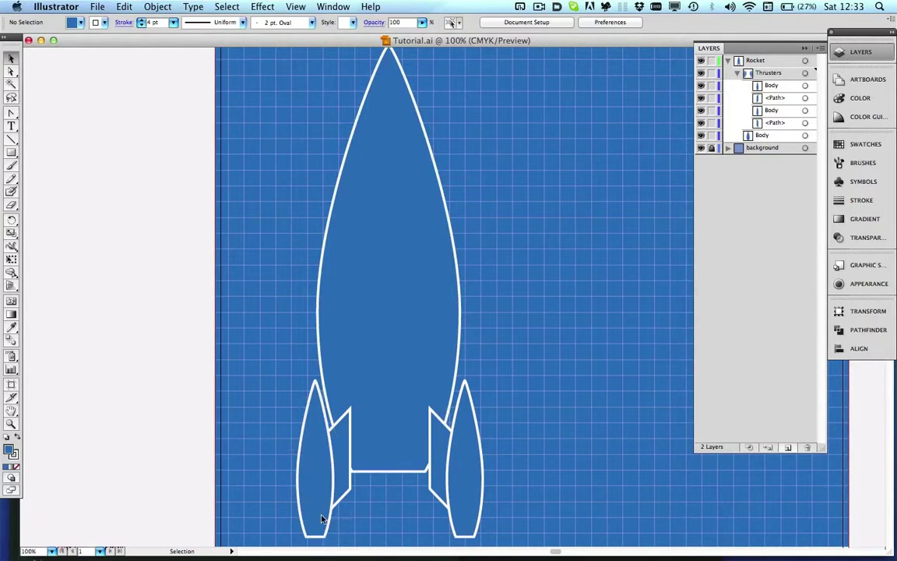
Nudge the left thruster and its strut outward by a few pixels to balance them against the right pair.
key("super+z")
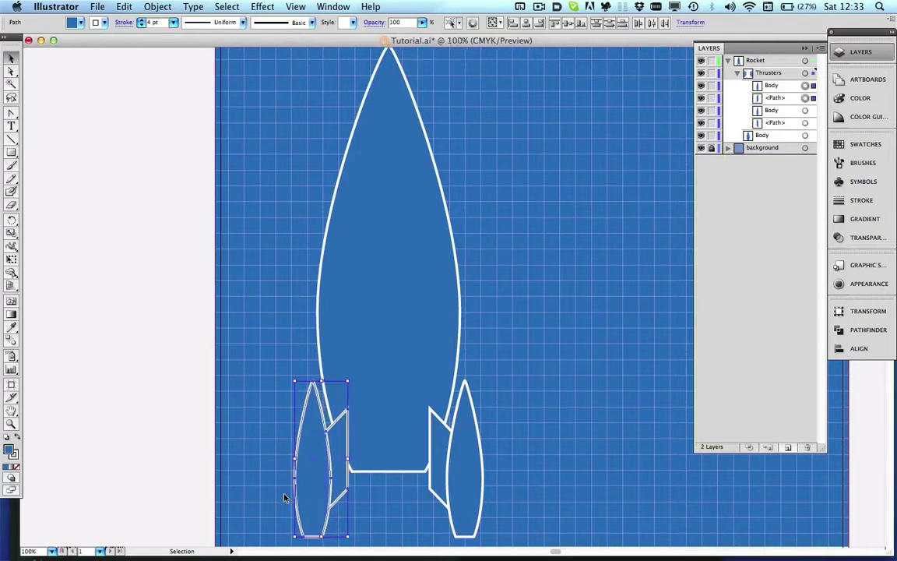
key("super+z")
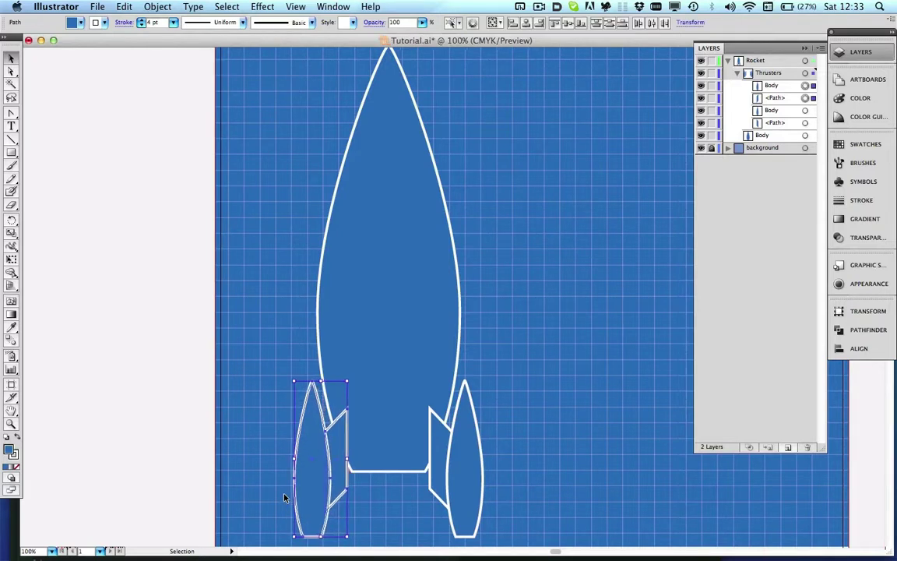
key("super+z")
key("super+z")
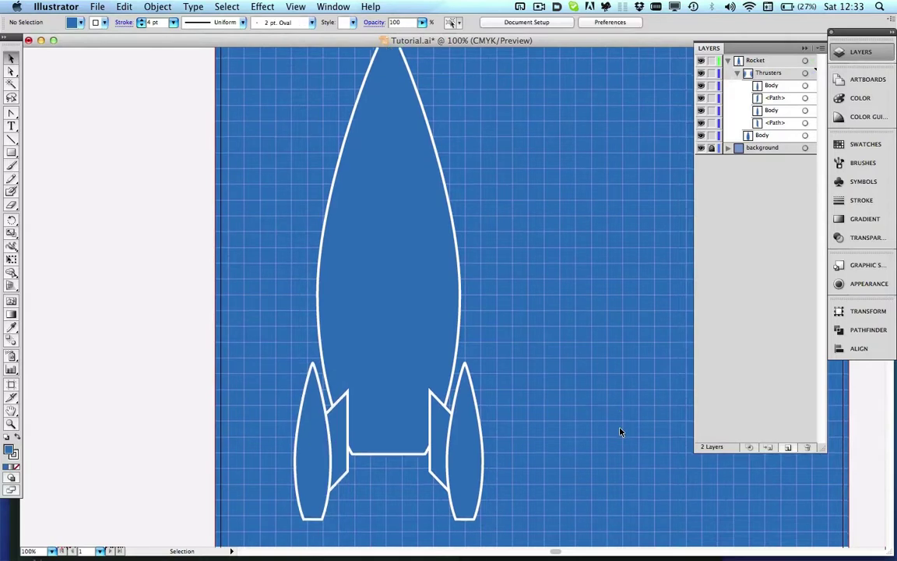
key("super+z")
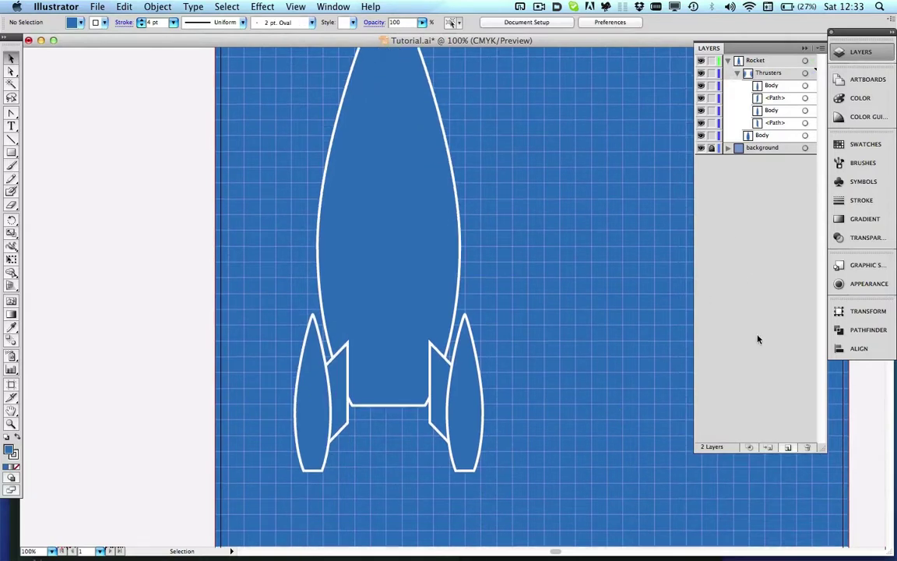
Create two sublayers inside the Thrusters sublayer and place them at the same level.
double_click(770, 74)
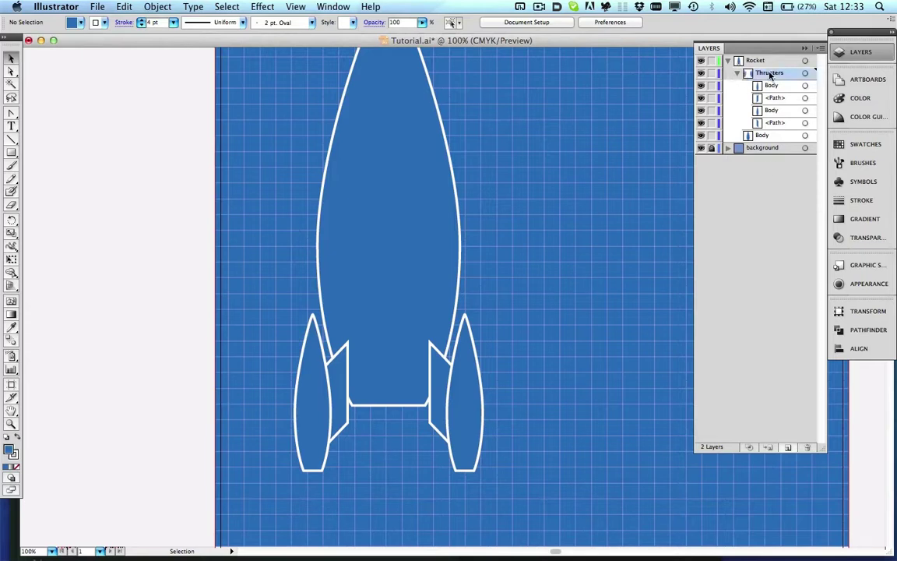
left_click(767, 447)
left_click(767, 446)
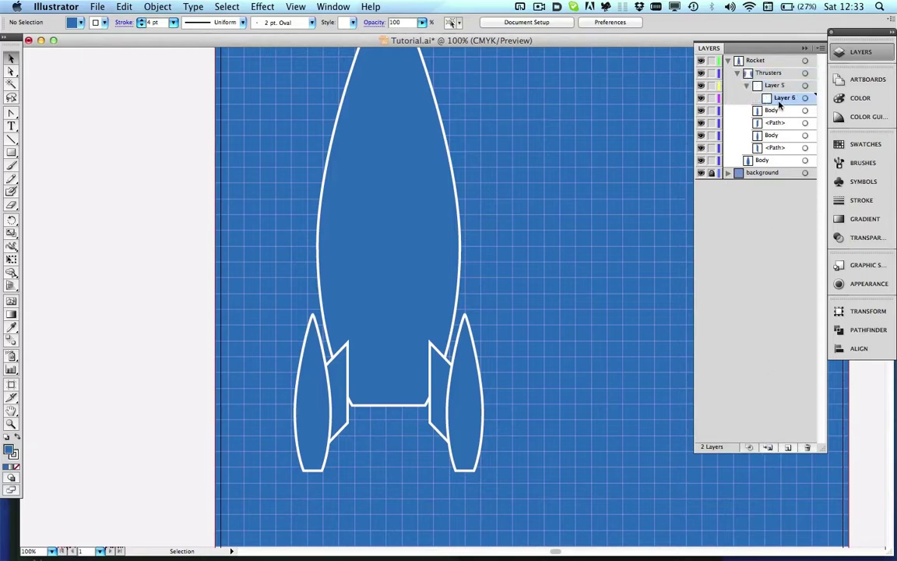
left_click_drag(780, 96, 703, 94)
Identify the left thruster and strut paths by toggling their visibility, and move both into Layer 6.
left_click(702, 110)
left_click(702, 111)
left_click(702, 123)
left_click(702, 123)
left_click(770, 111)
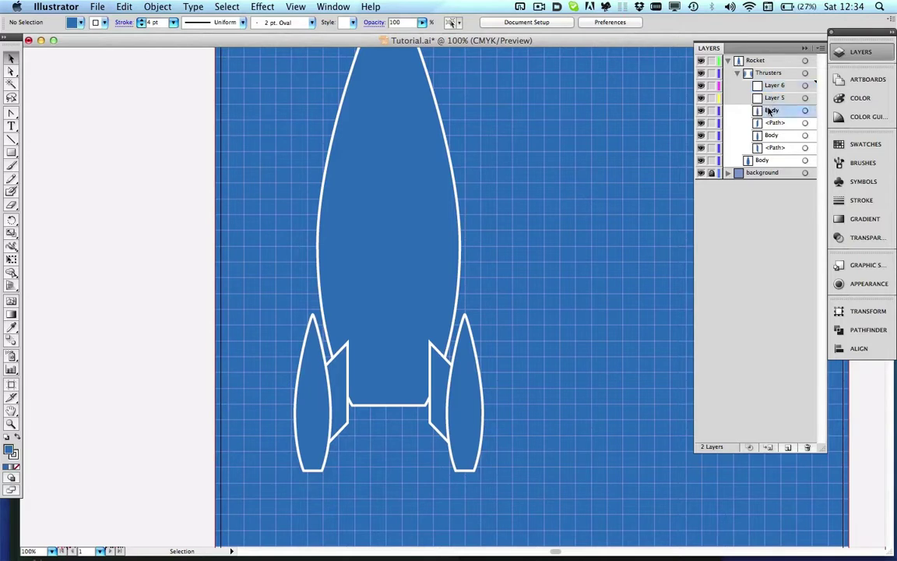
left_click(775, 124, "shift")
left_click_drag(774, 112, 772, 89)
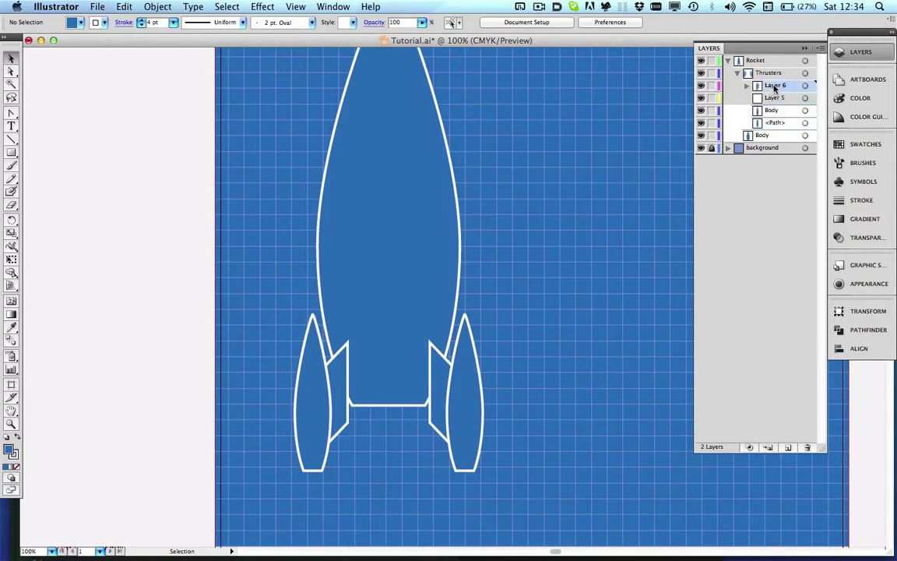
Rename the Layer 6 sublayer as left.
double_click(772, 87)
type("left")
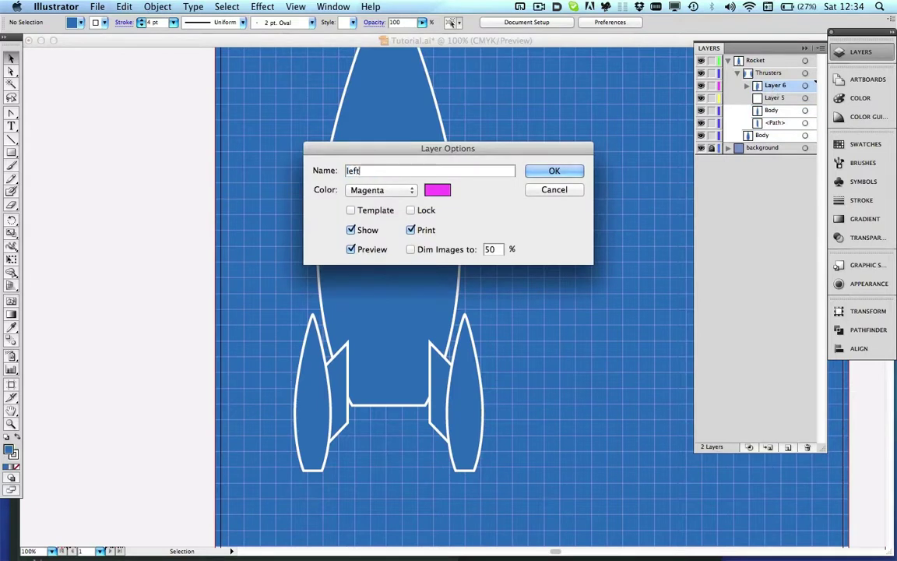
key("Return")
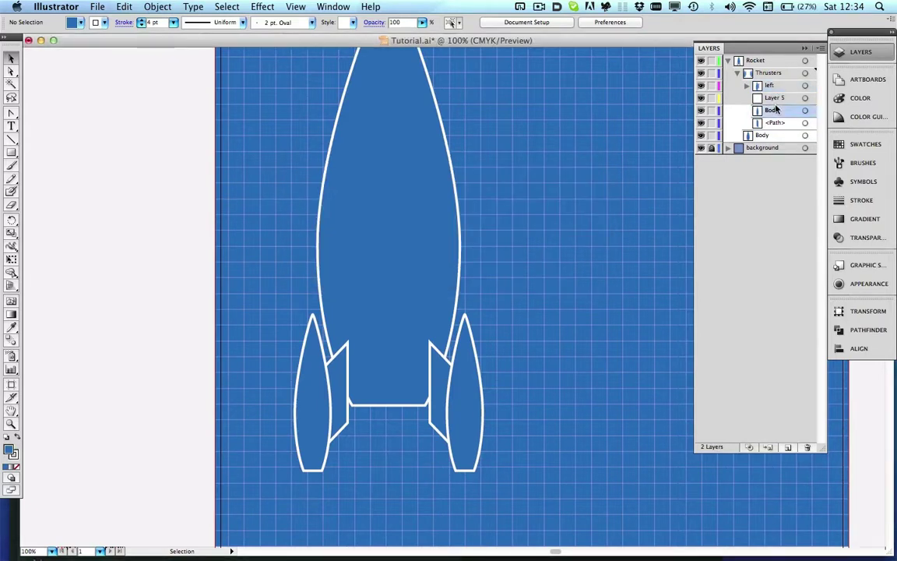
Move the right thruster and strut paths into Layer 5, and rename that sublayer as right.
left_click(776, 109)
left_click(776, 122, "shift")
left_click_drag(776, 122, 775, 98)
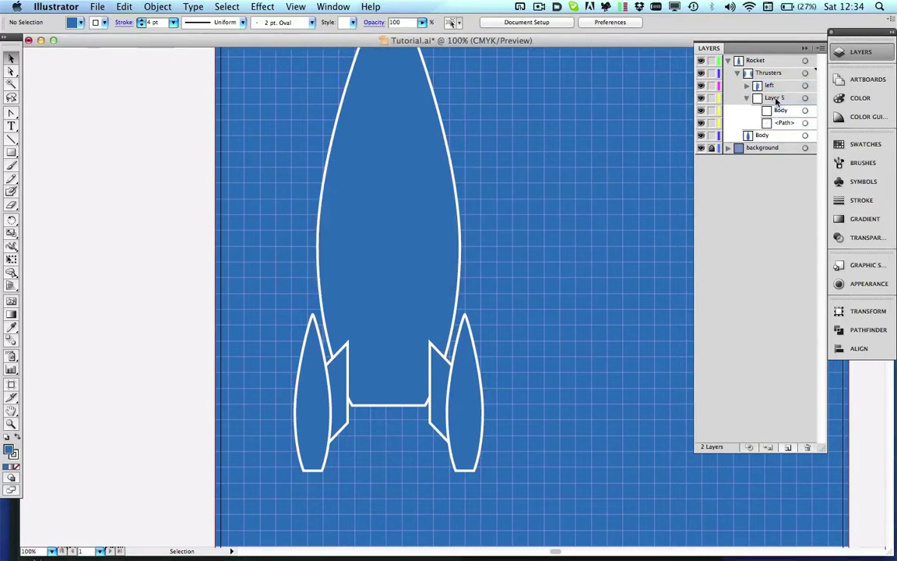
double_click(775, 97)
type("right")
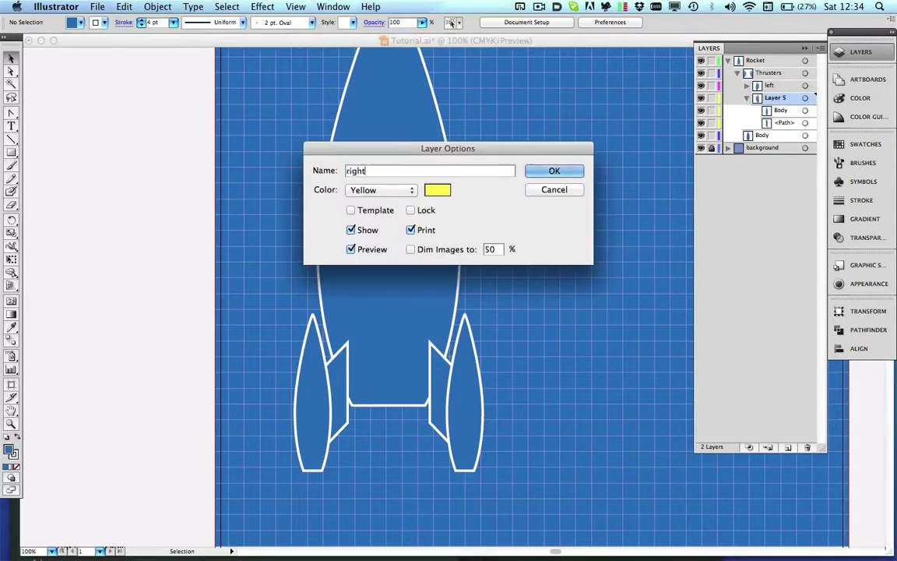
Name the second thruster's layer "right" and add a new sublayer named "main" inside Thrusters.
key("Return")
left_click(746, 98)
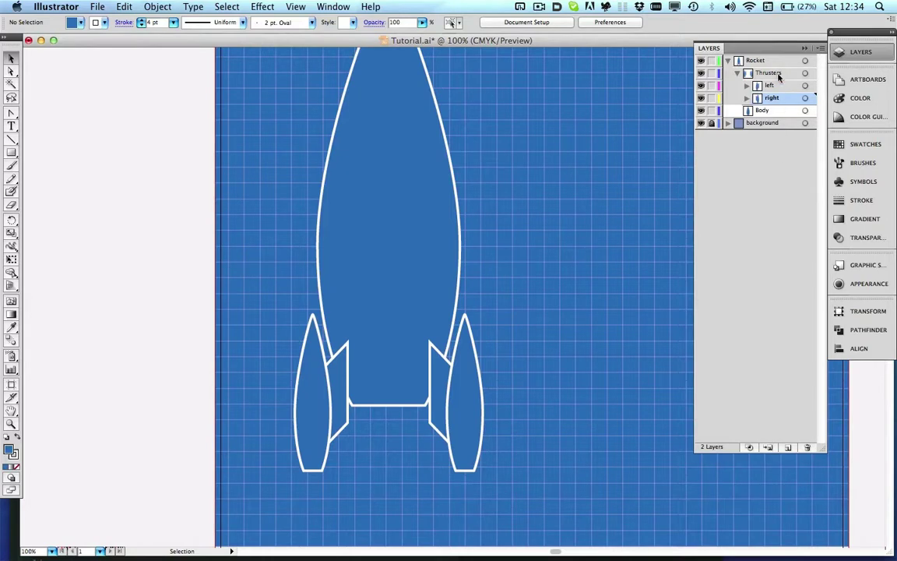
left_click(768, 447)
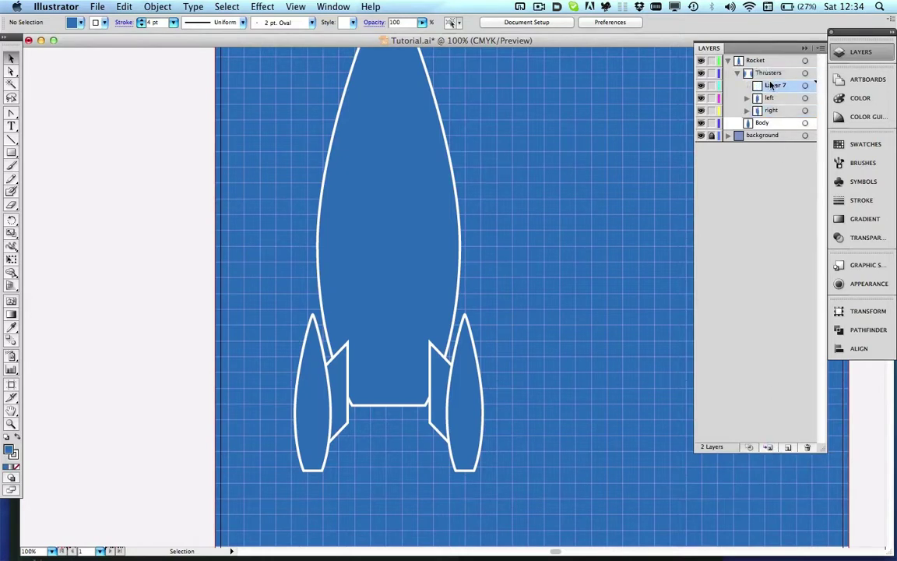
double_click(771, 86)
type("main")
key("Return")
Draw a rectangle about 128 by 88 px in the empty area to the right of the rocket.
left_click(12, 152)
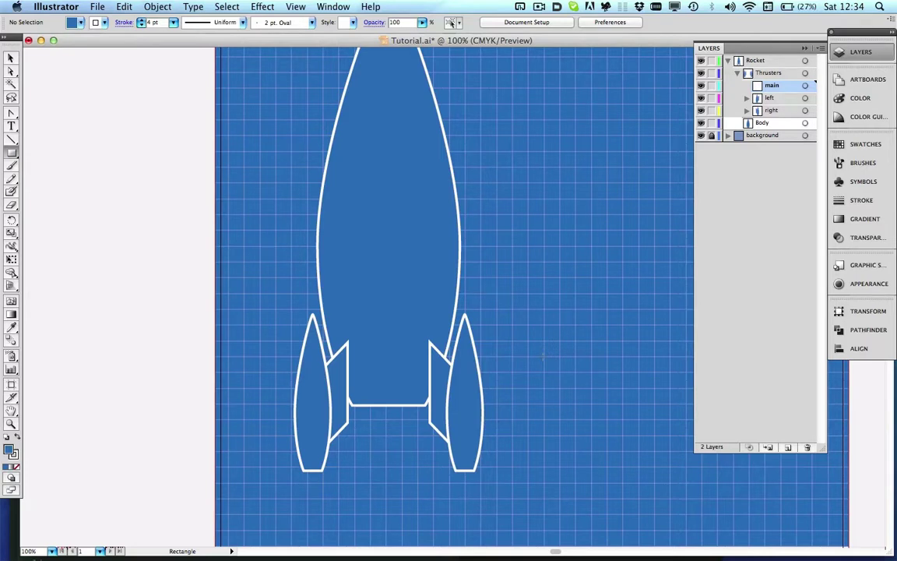
left_click_drag(520, 276, 599, 328)
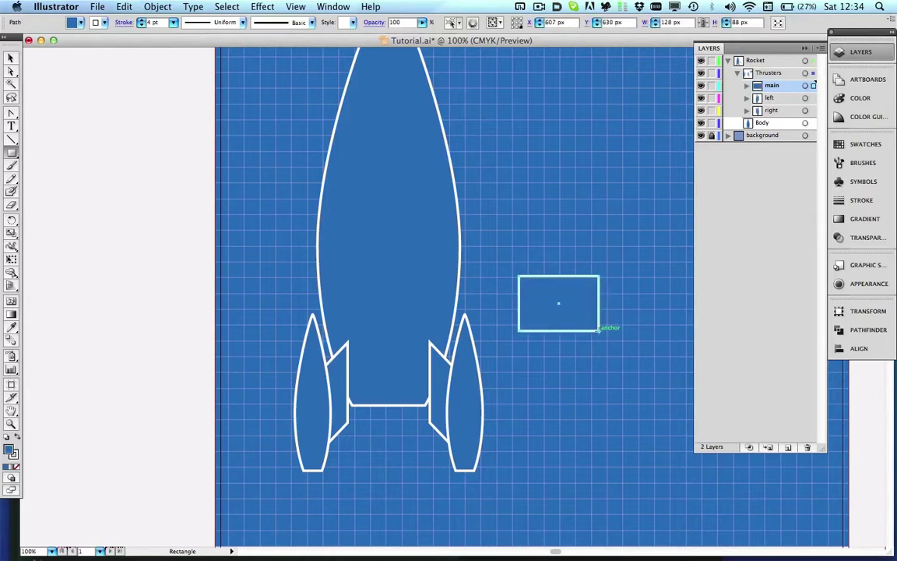
key("super+c")
key("super+f")
Scale only the rectangle's two upper anchor points to 120% to form a trapezoid that is wider at the top.
left_click(11, 71)
left_click_drag(609, 293, 610, 290)
left_click(157, 7)
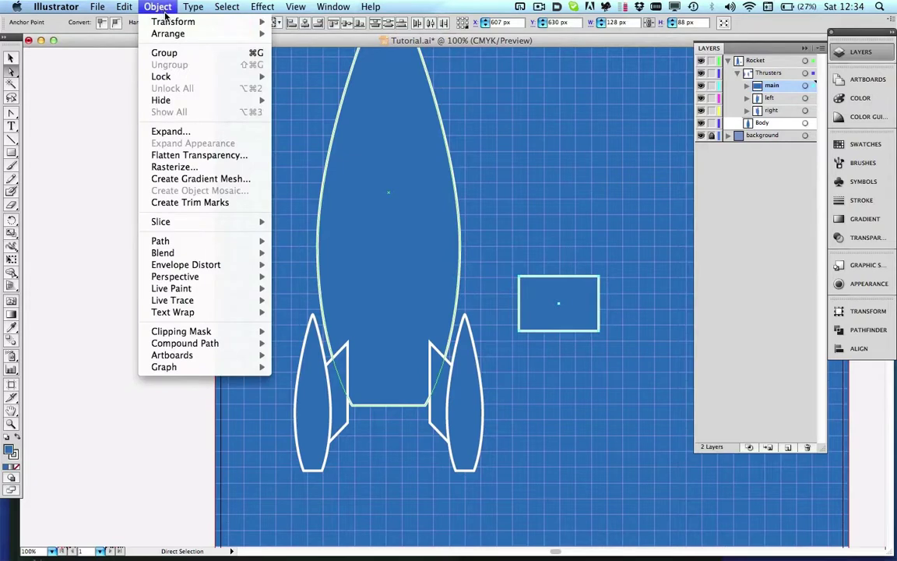
mouse_move(152, 21)
left_click(299, 80)
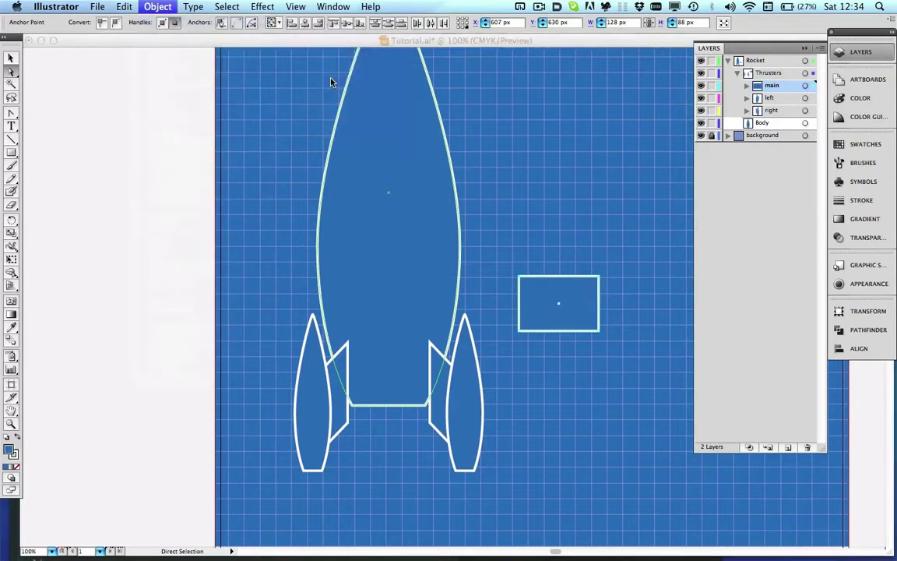
type("120")
key("Return")
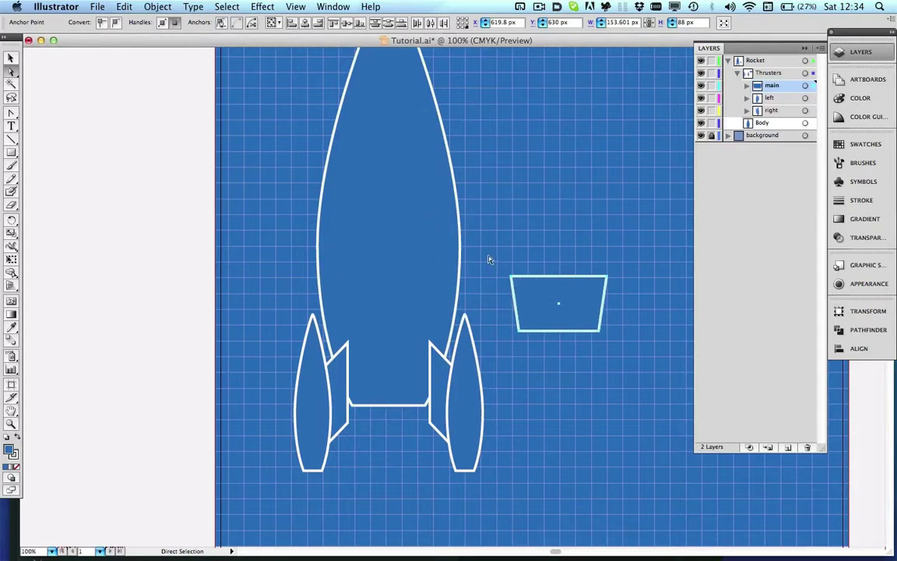
Duplicate the trapezoid and place the copy directly beneath the original, aligned with its sides.
left_click_drag(489, 255, 613, 346)
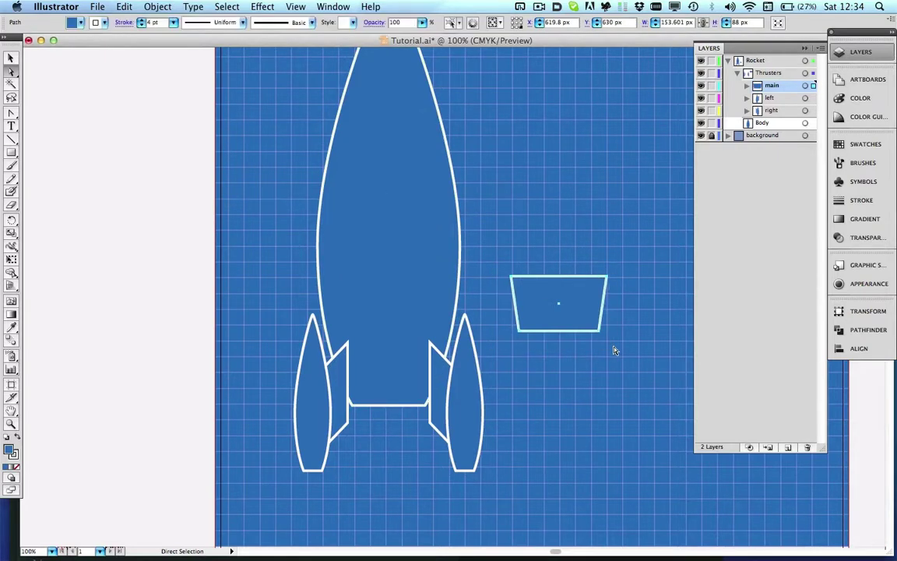
key("v")
key("super+c")
key("super+v")
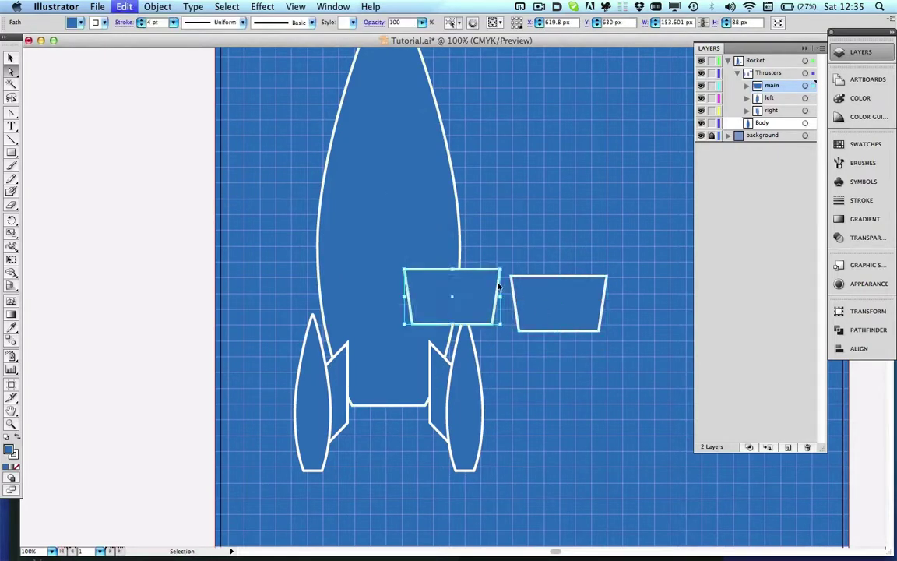
left_click_drag(499, 287, 571, 352)
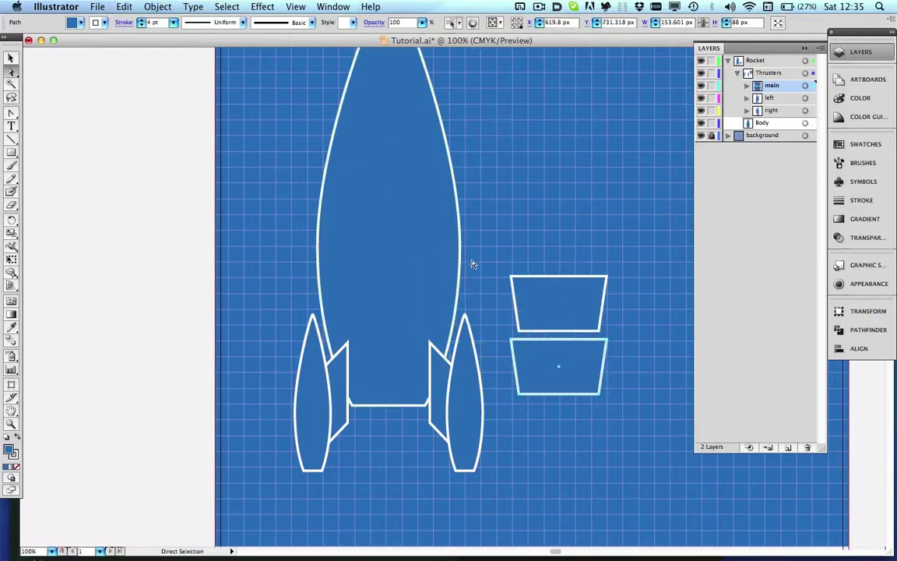
Reflect the lower trapezoid across the horizontal axis.
left_click(157, 7)
mouse_move(179, 21)
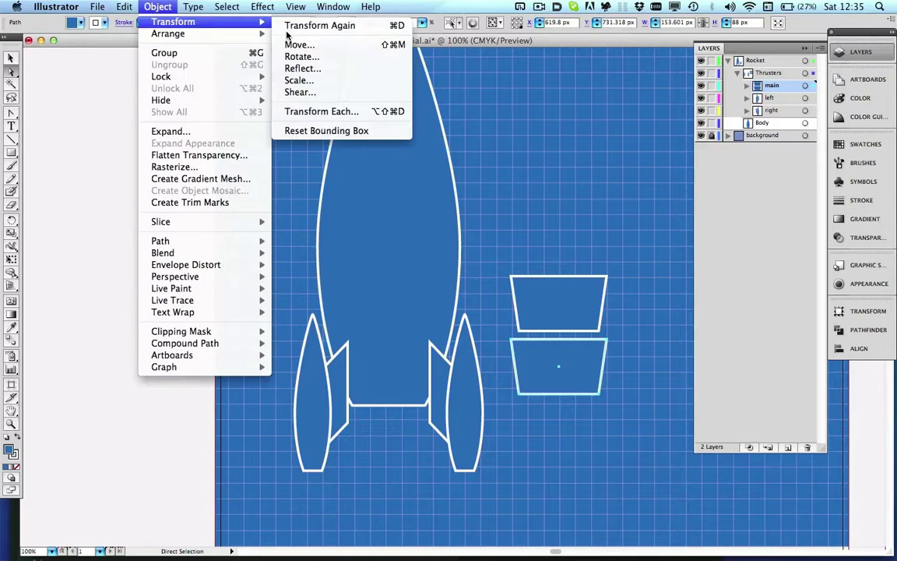
left_click(302, 68)
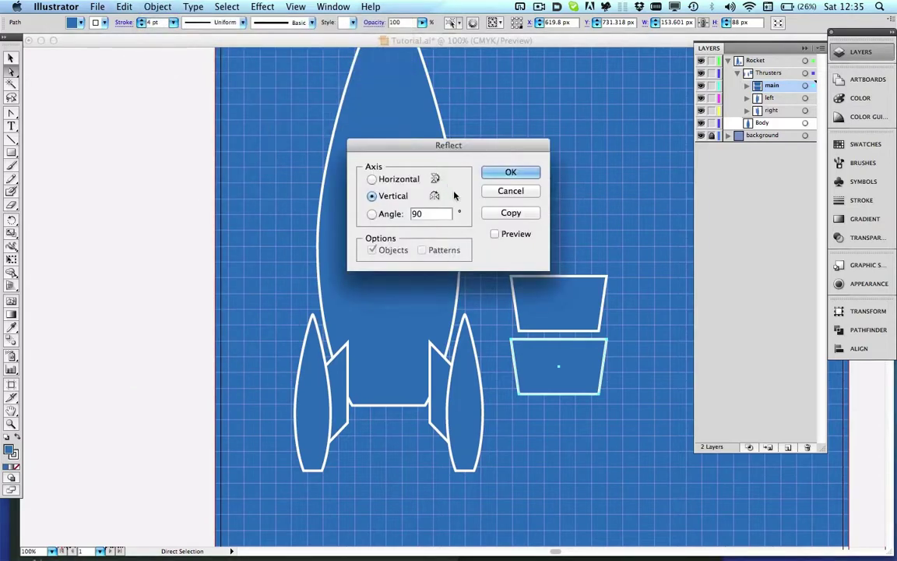
left_click(407, 178)
left_click(503, 174)
Nudge the lower trapezoid upward until its top edge coincides with the upper trapezoid's bottom edge.
left_click_drag(560, 345, 563, 347)
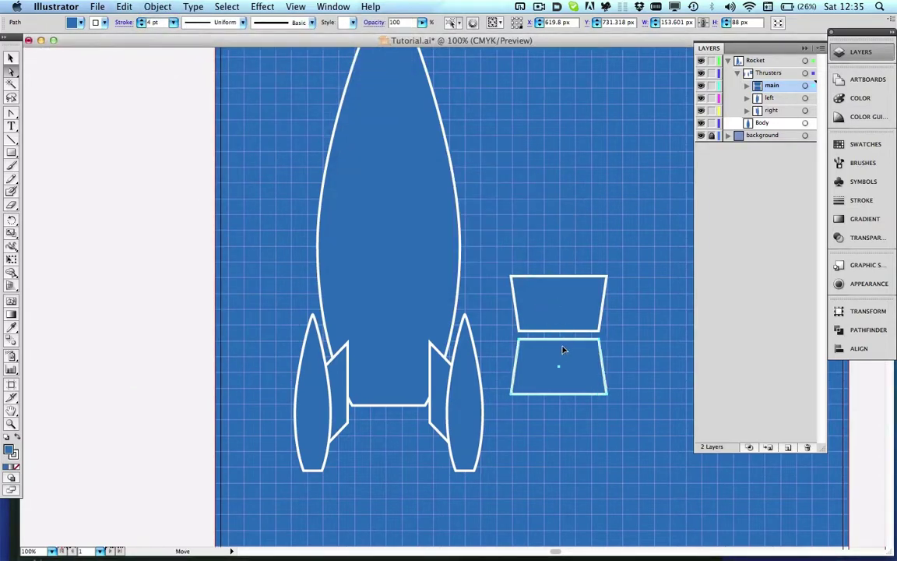
key("Up")
key("Up")
key("Up")
key("Up")
key("Up")
key("Up")
key("Up")
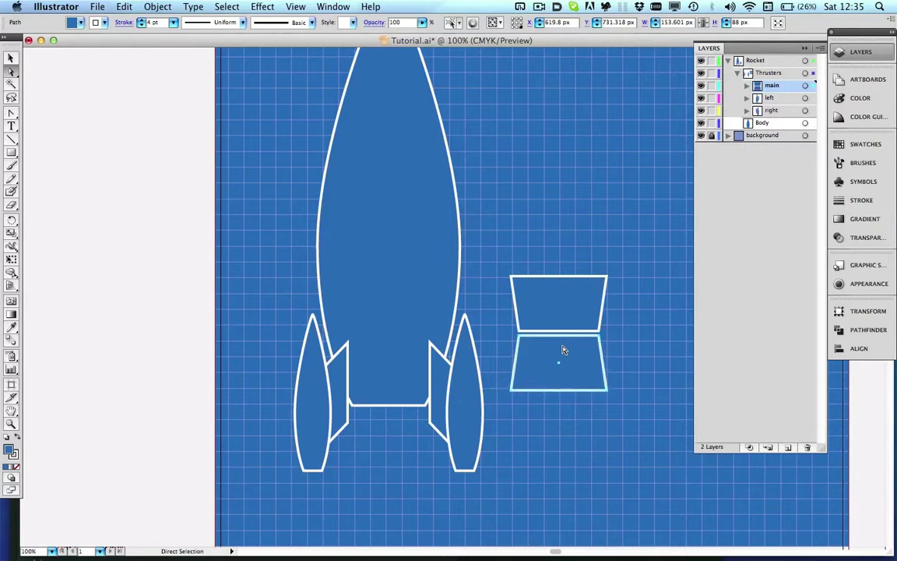
key("Up")
key("Up")
key("Up")
key("Up")
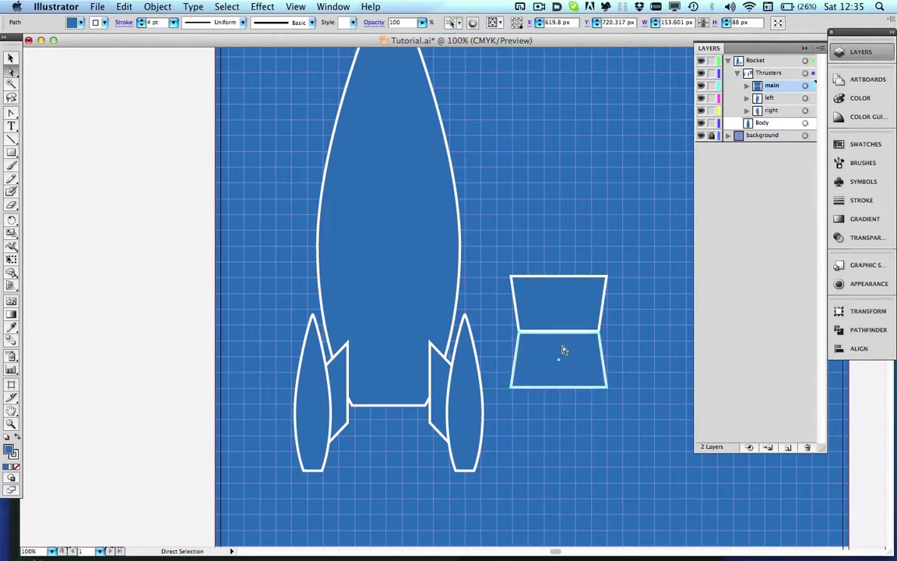
key("Up")
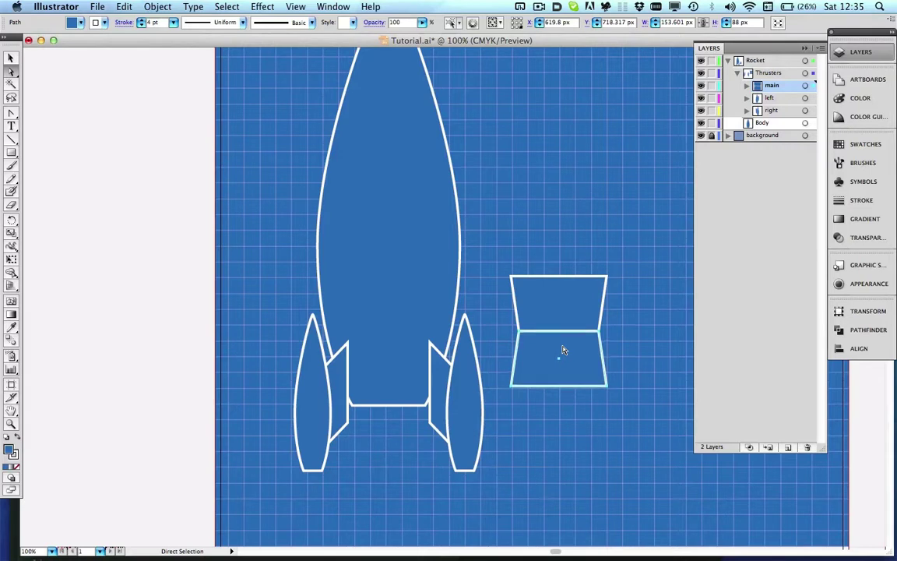
Scale the lower trapezoid's two bottom anchor points to 80% so that the shape tapers slightly downward.
left_click(510, 372)
left_click(156, 6)
mouse_move(160, 21)
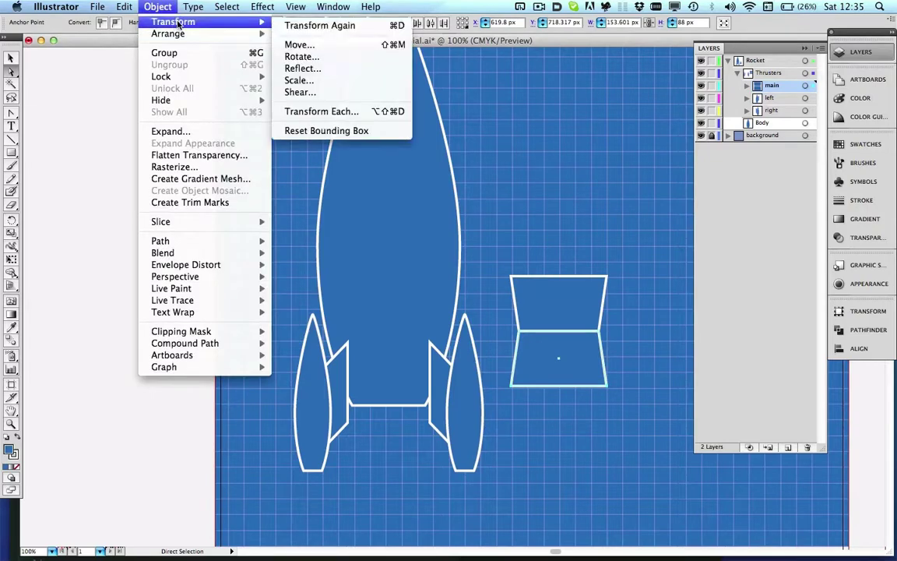
left_click(329, 82)
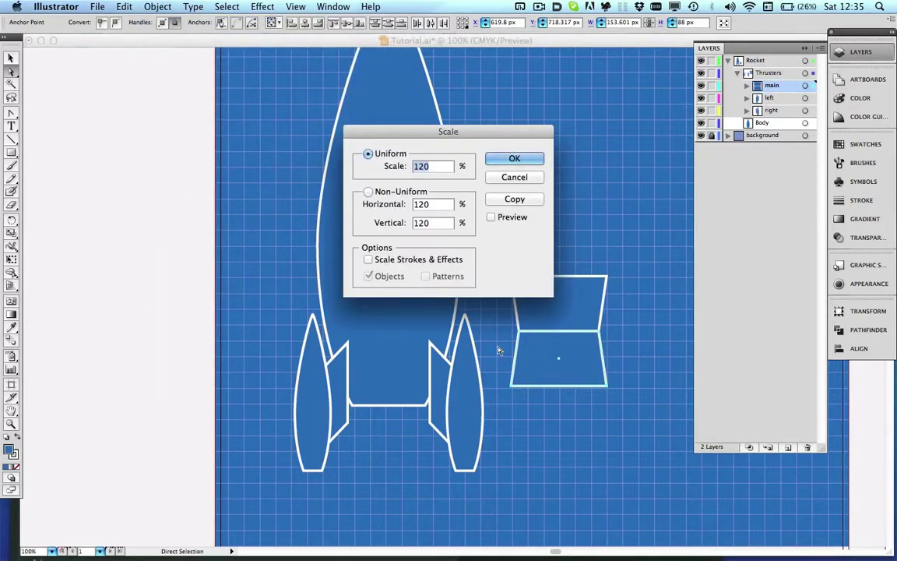
type("80")
key("Return")
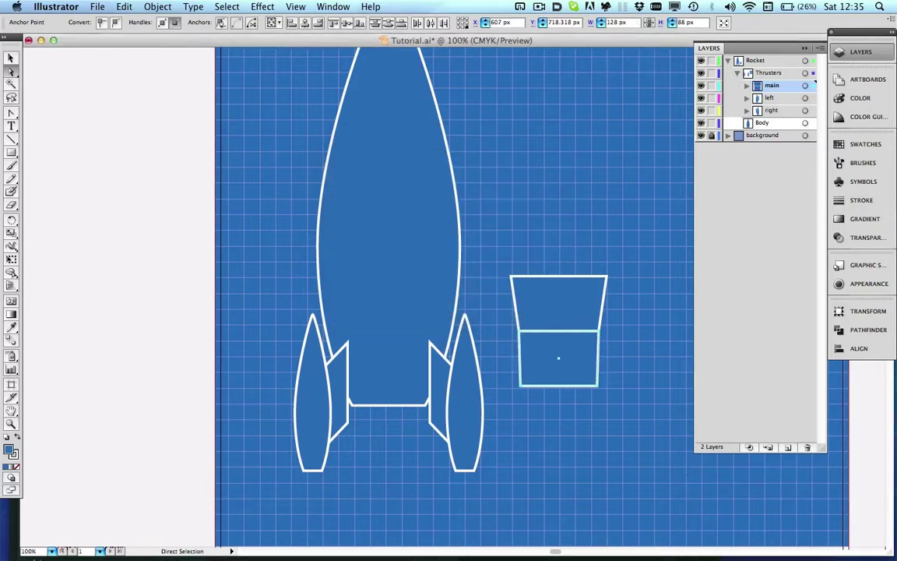
Move the lower shape's two bottom anchor points up until the shape is about 25 px high.
left_click_drag(623, 413, 508, 379)
key("Up")
key("Up")
key("Up")
key("Up")
key("Up")
key("Up")
key("Up")
key("Up")
key("Up")
key("Up")
key("Up")
key("Up")
key("Up")
key("Up")
key("Up")
key("Up")
key("Up")
key("Up")
key("Up")
key("Up")
key("Up")
key("Up")
key("Up")
key("Up")
key("Up")
key("Up")
key("Up")
key("Up")
key("Up")
key("Up")
key("Up")
key("Up")
key("Up")
key("Up")
key("Up")
key("Up")
key("Up")
key("Up")
key("Up")
key("Up")
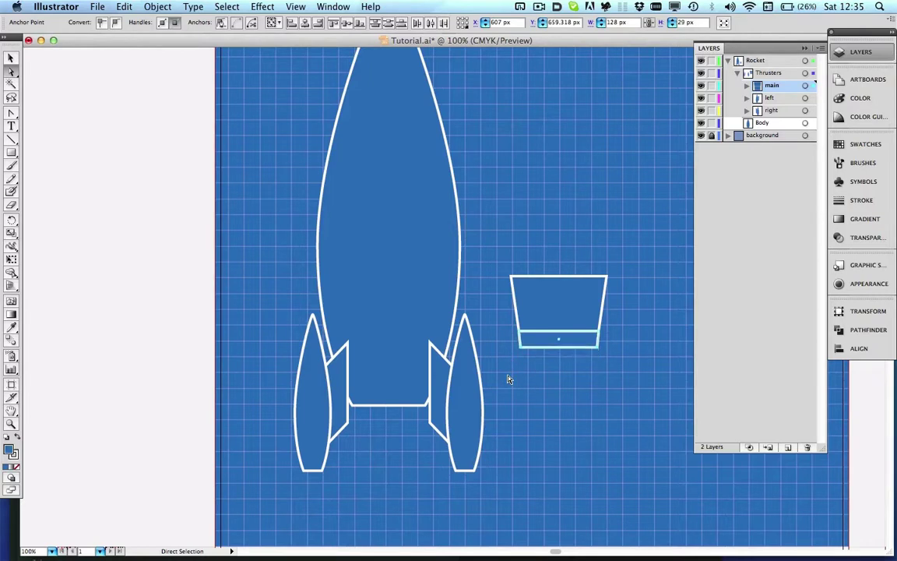
key("Up")
key("Up")
key("Up")
key("Up")
Move both nozzle shapes beneath the rocket body and shrink them together to fit between the side thrusters.
left_click(747, 86)
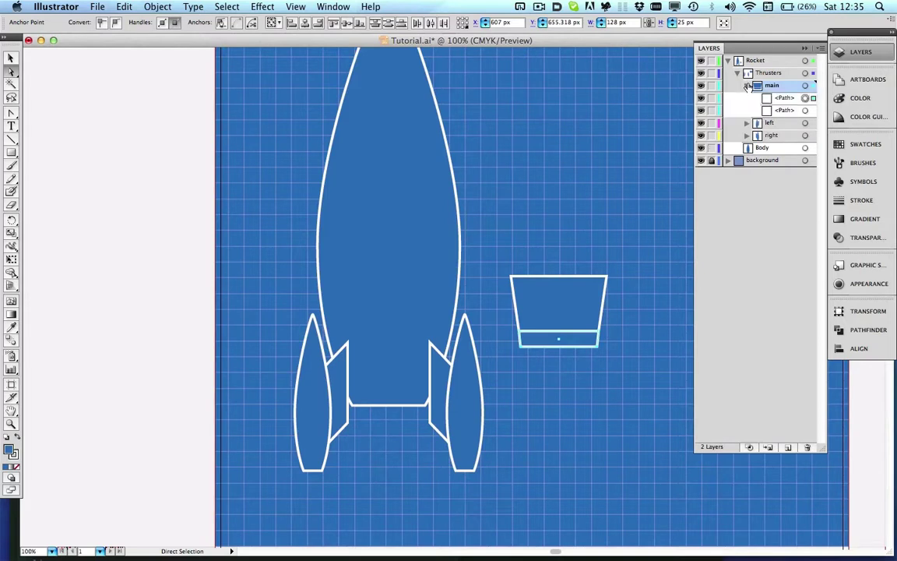
left_click(747, 86)
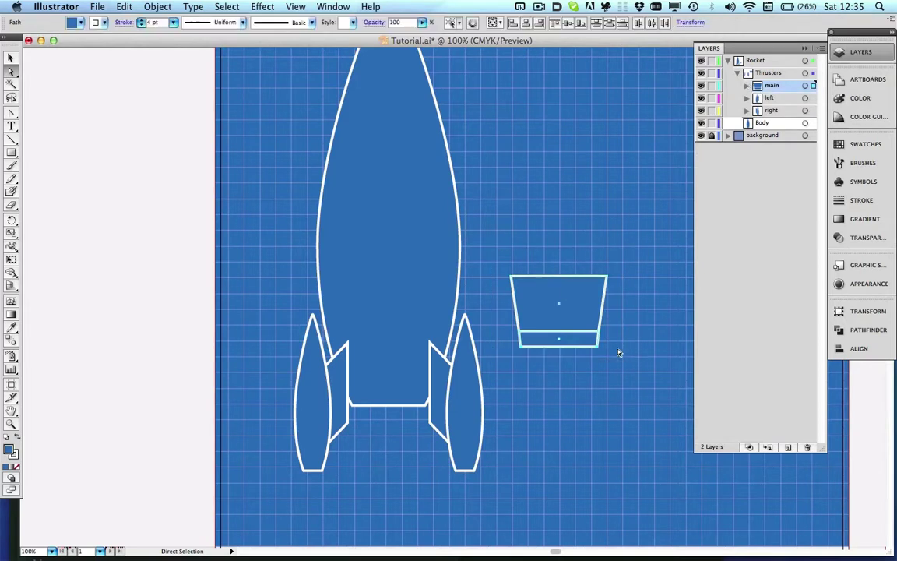
left_click_drag(572, 279, 396, 461)
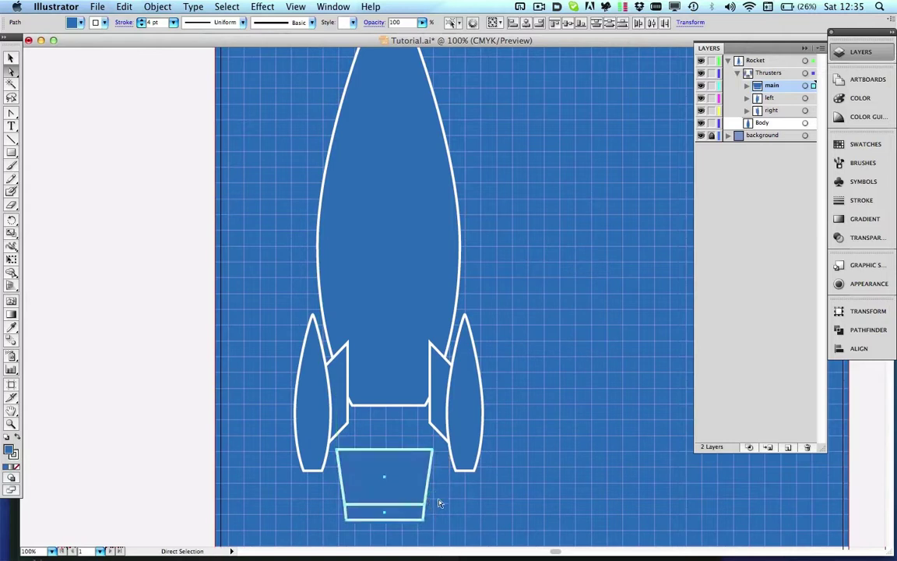
left_click(11, 60)
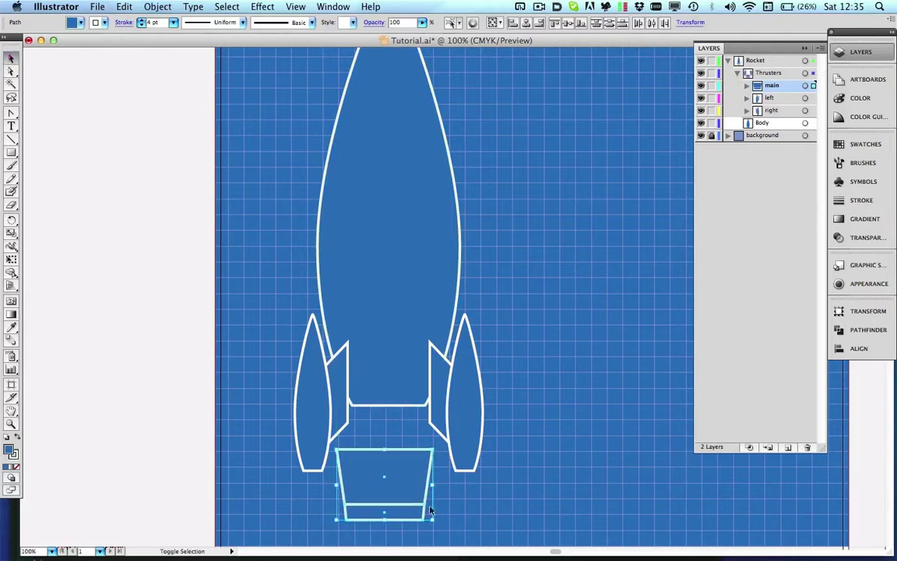
left_click_drag(434, 521, 418, 516)
left_click_drag(376, 478, 389, 433)
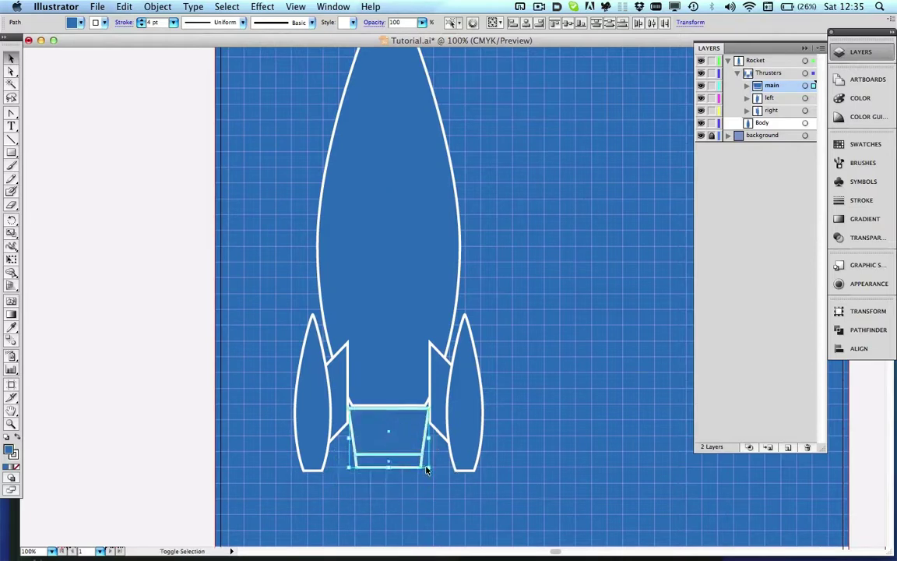
left_click_drag(427, 466, 397, 440)
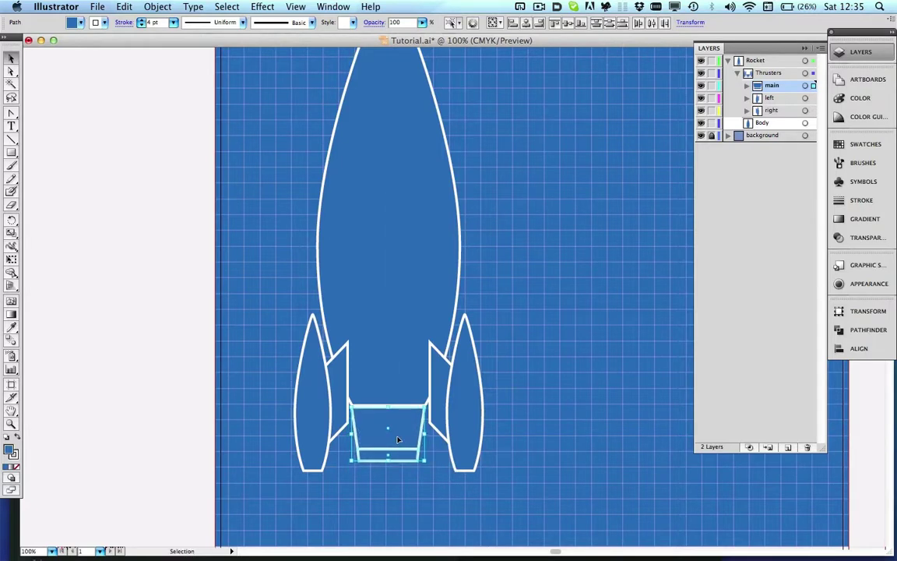
Nudge the nozzle shapes right and up to centre them flush against the body's bottom edge and deselect them.
key("Right")
key("Up")
key("Up")
key("Up")
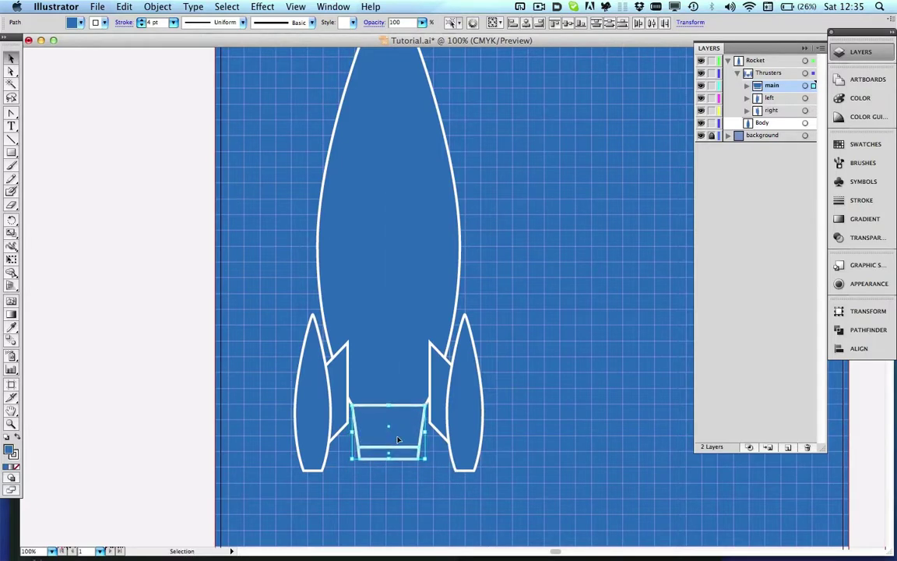
left_click(547, 379)
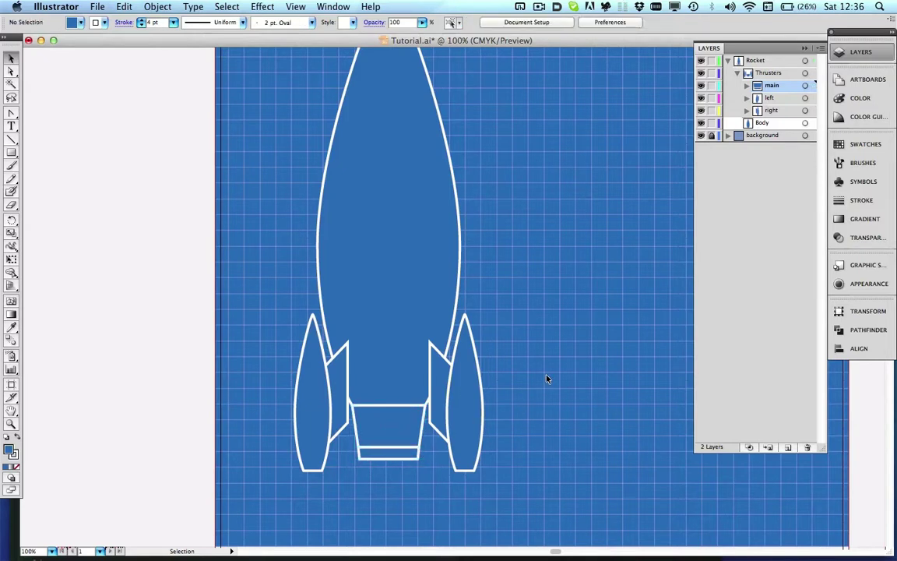
scroll(546, 379, "up", 5)
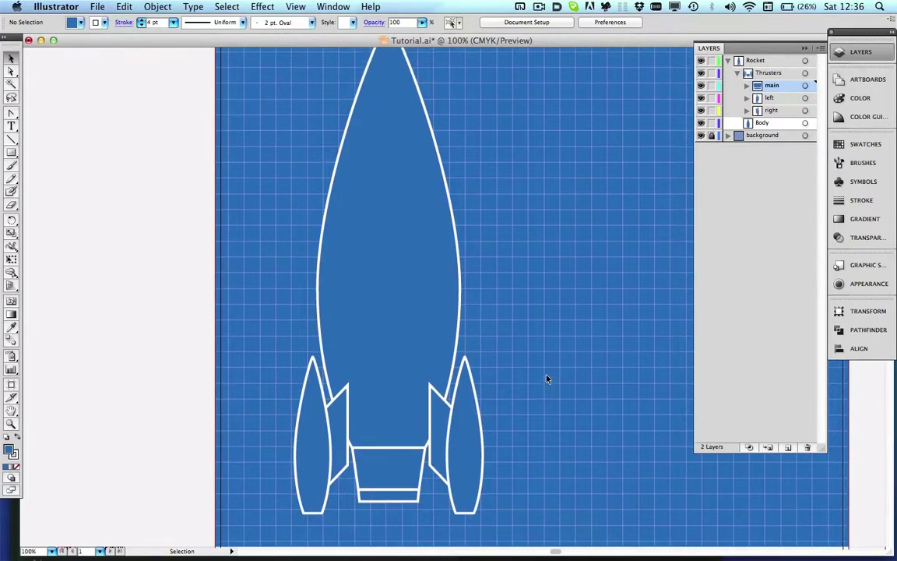
scroll(547, 378, "down", 1)
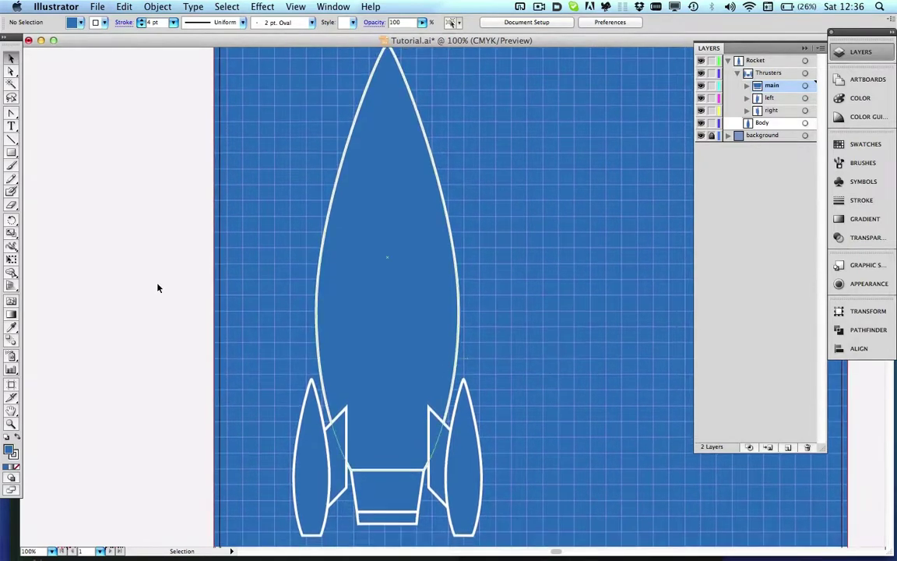
left_click(12, 152)
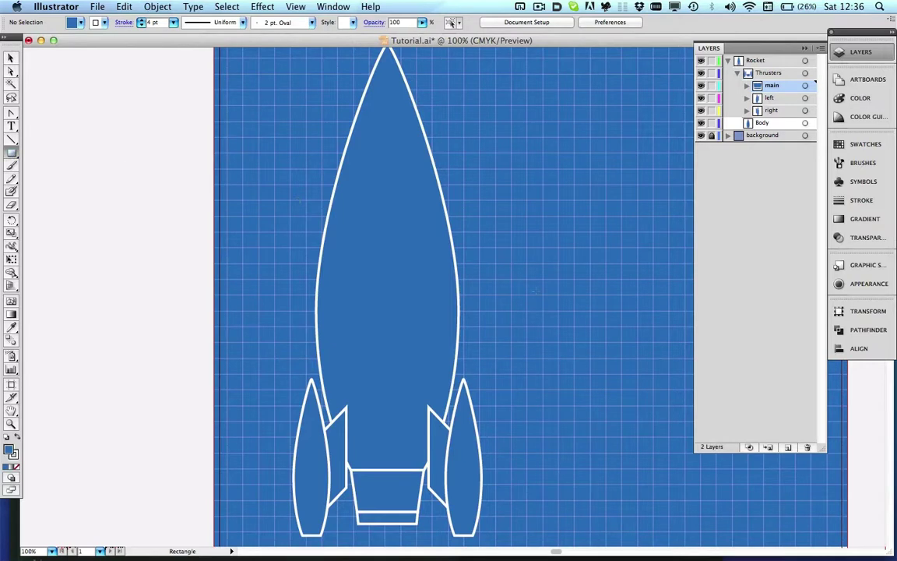
left_click_drag(13, 159, 41, 188)
left_click_drag(527, 187, 621, 282)
key("super+z")
Create a new layer named "Window" inside the Rocket layer, above Thrusters.
left_click(760, 61)
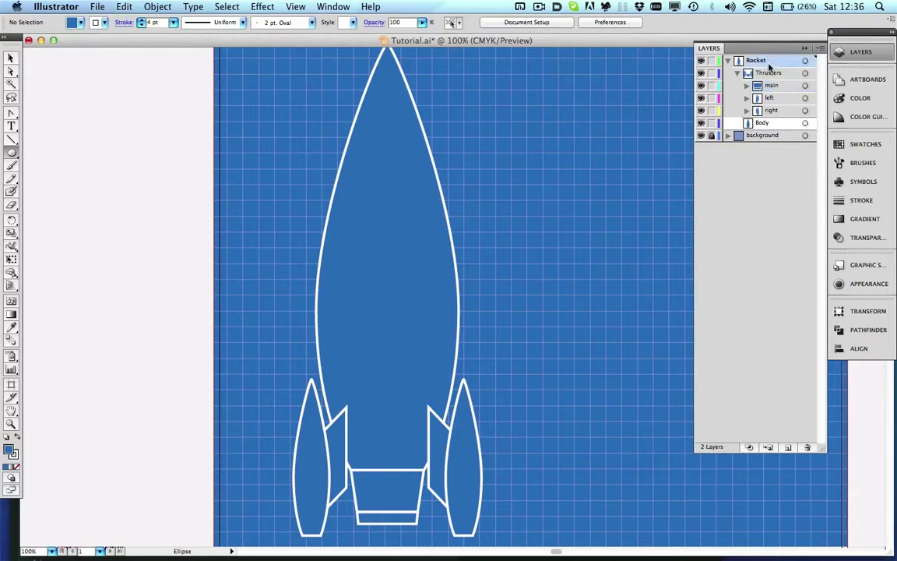
left_click(789, 448)
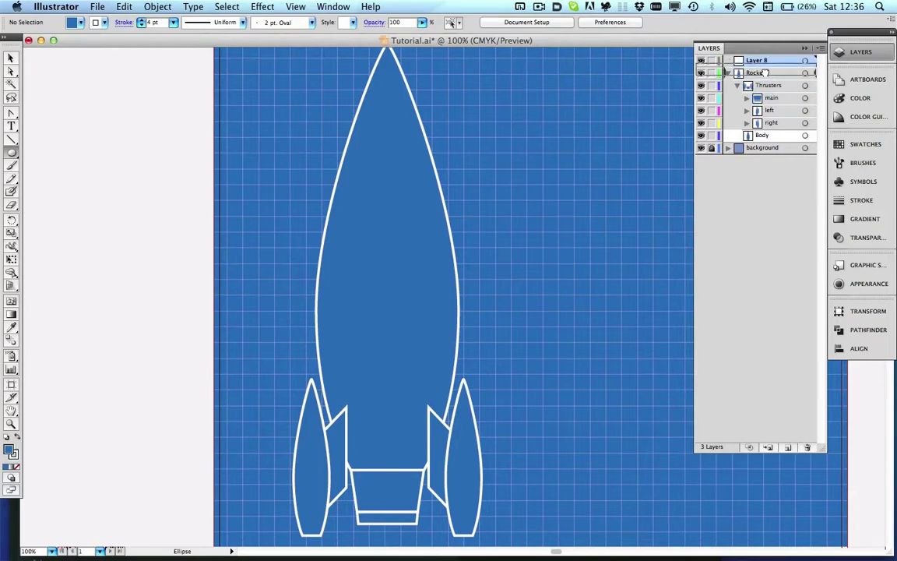
left_click_drag(768, 86, 766, 75)
double_click(765, 72)
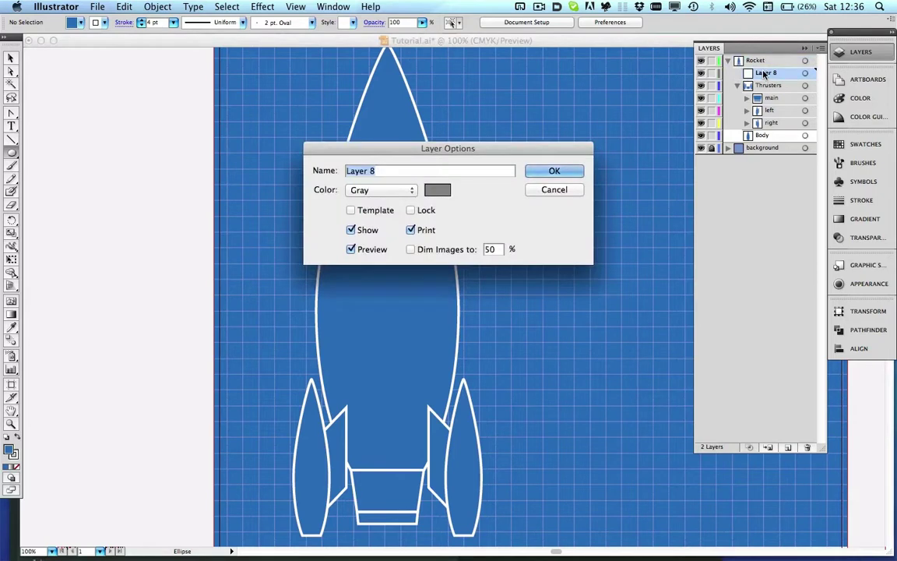
type("Window")
key("Return")
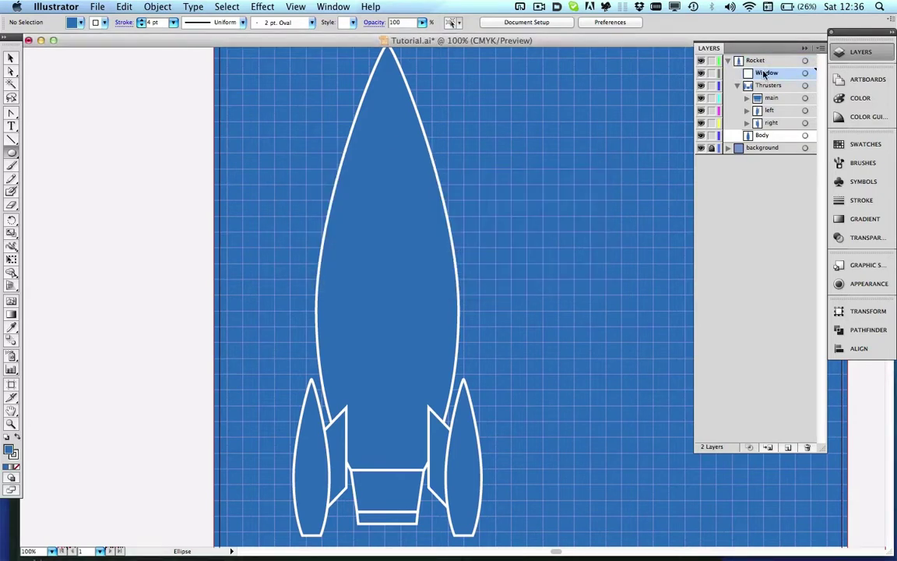
Draw a circle about 174 px wide beside the rocket and a smaller one about 73 px wide inside it.
mouse_move(531, 187)
left_mouse_down()
mouse_move(572, 231)
mouse_move(565, 290)
mouse_move(640, 297)
left_mouse_up()
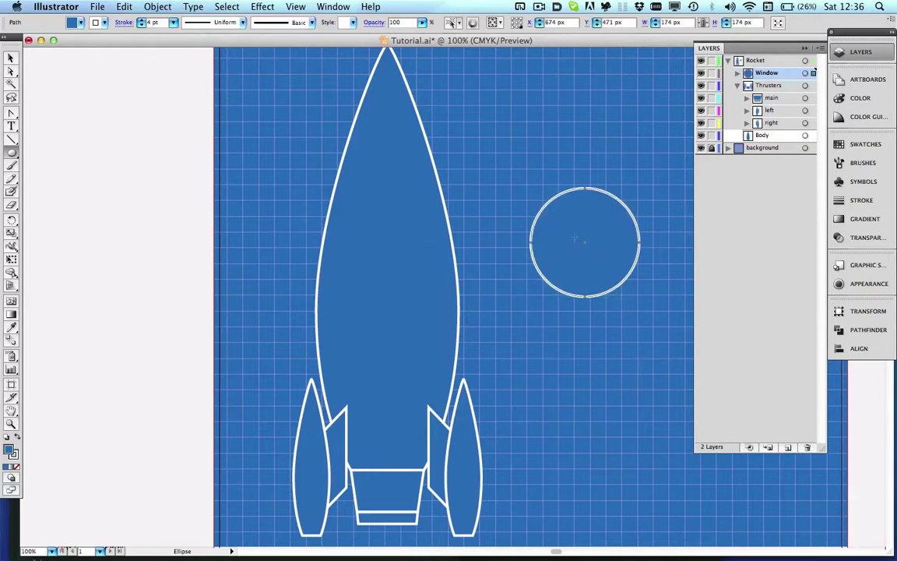
left_click_drag(585, 242, 619, 277)
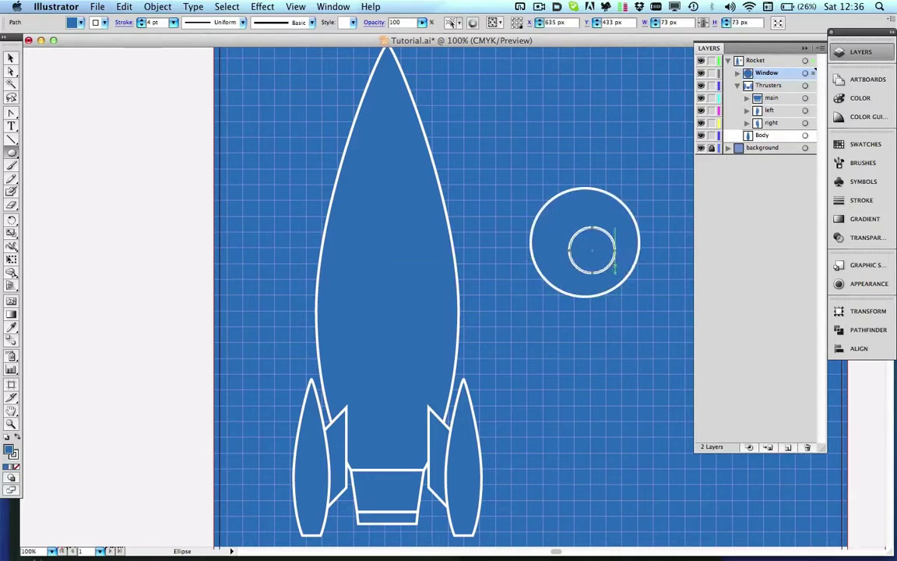
left_click(10, 59)
left_click(501, 171)
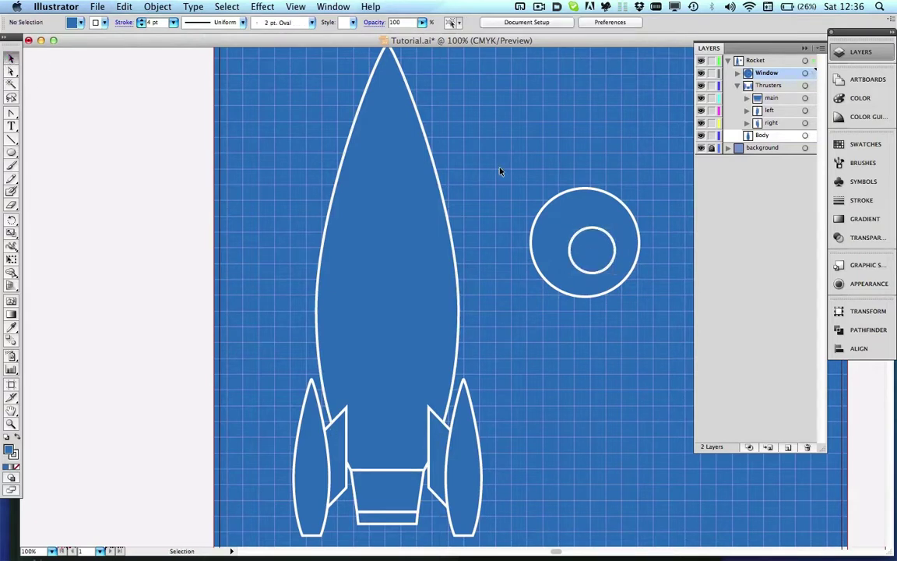
Align the two circles' centres horizontally and vertically, and subtract the inner circle from the outer one to form a ring.
left_click_drag(637, 316, 487, 167)
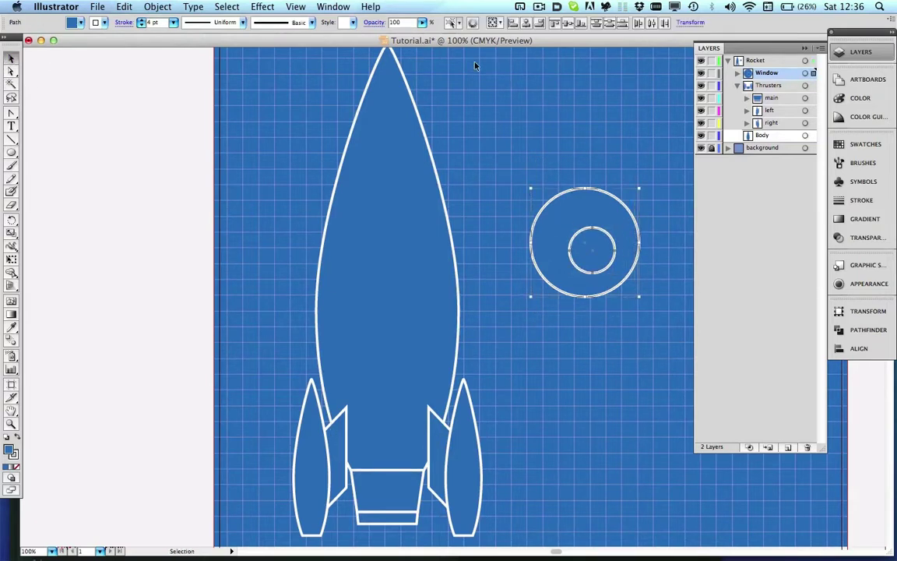
left_click(527, 22)
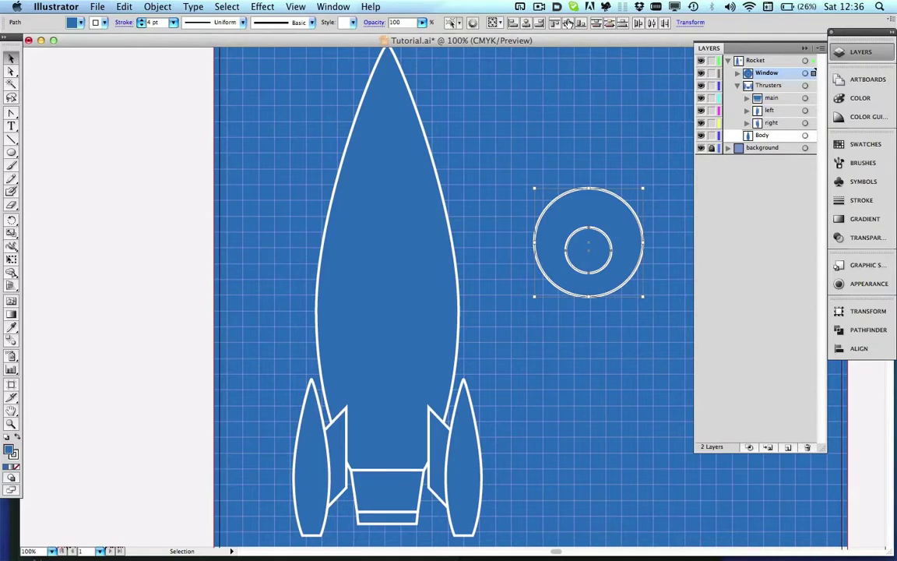
left_click(568, 22)
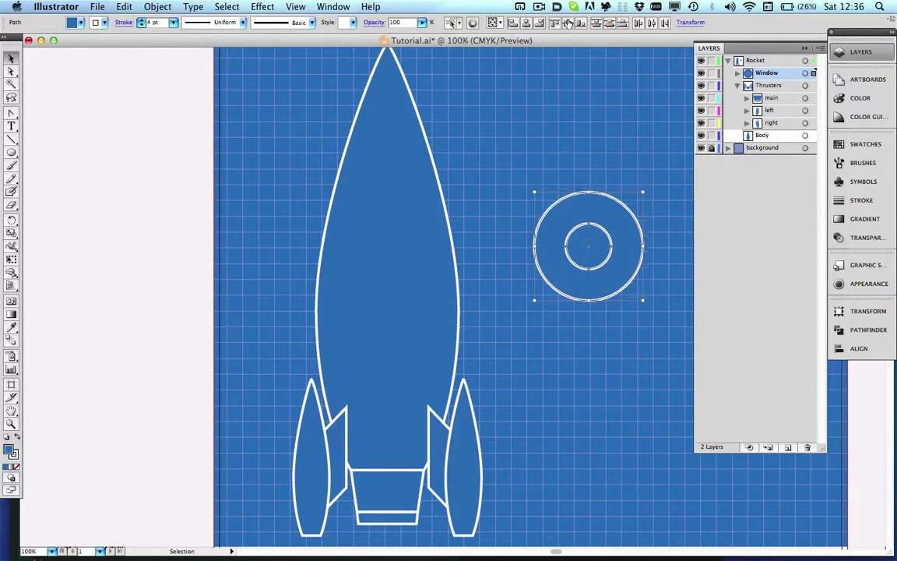
left_click(864, 329)
left_click(727, 333)
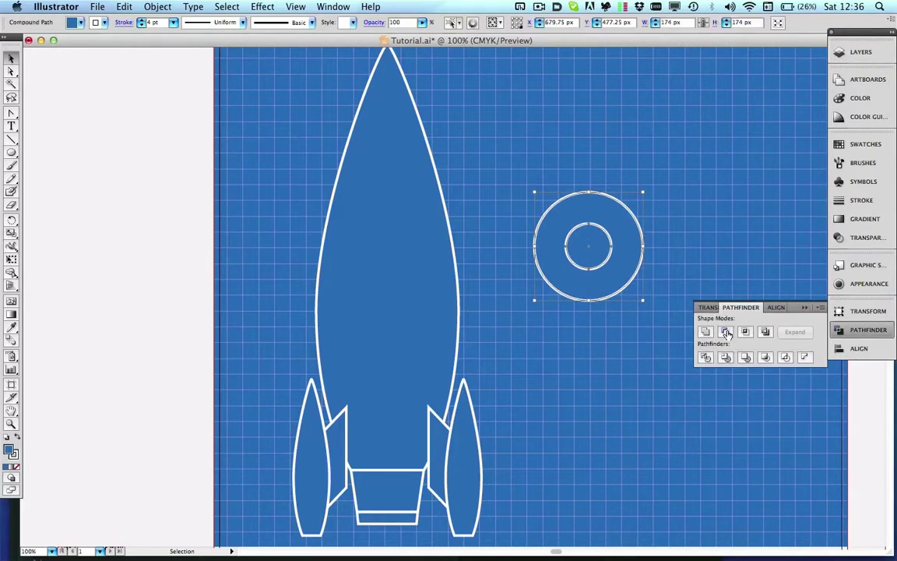
left_click(860, 55)
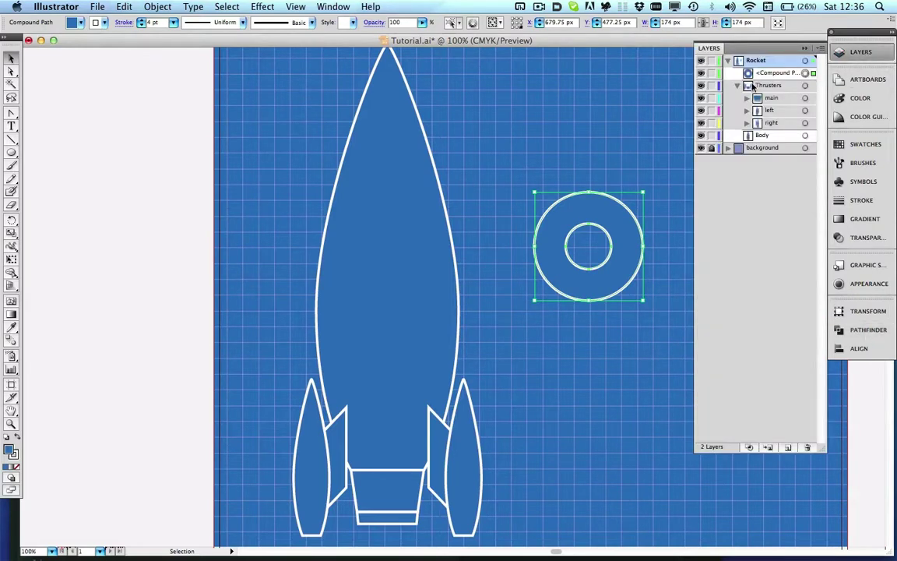
Change the ring's fill colour to white.
double_click(9, 448)
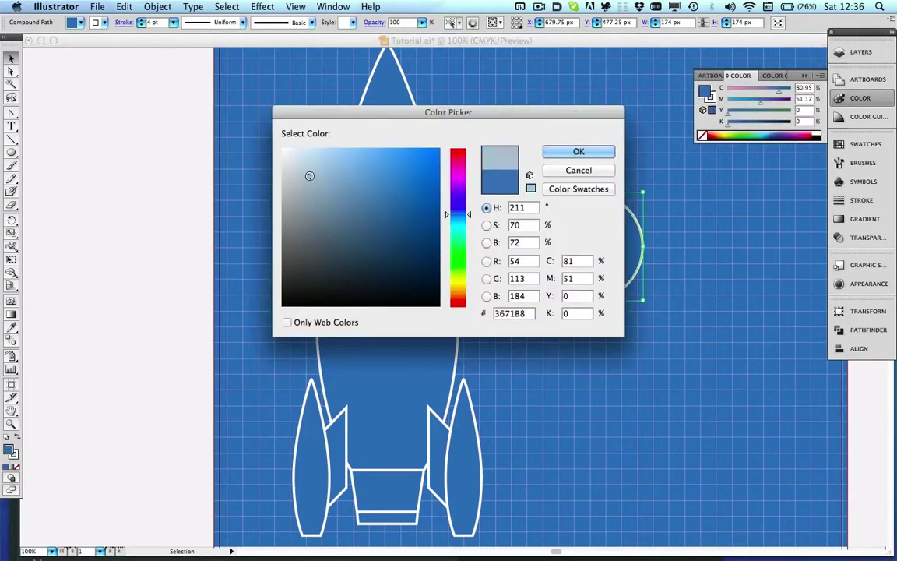
left_click_drag(310, 176, 281, 144)
left_click(562, 153)
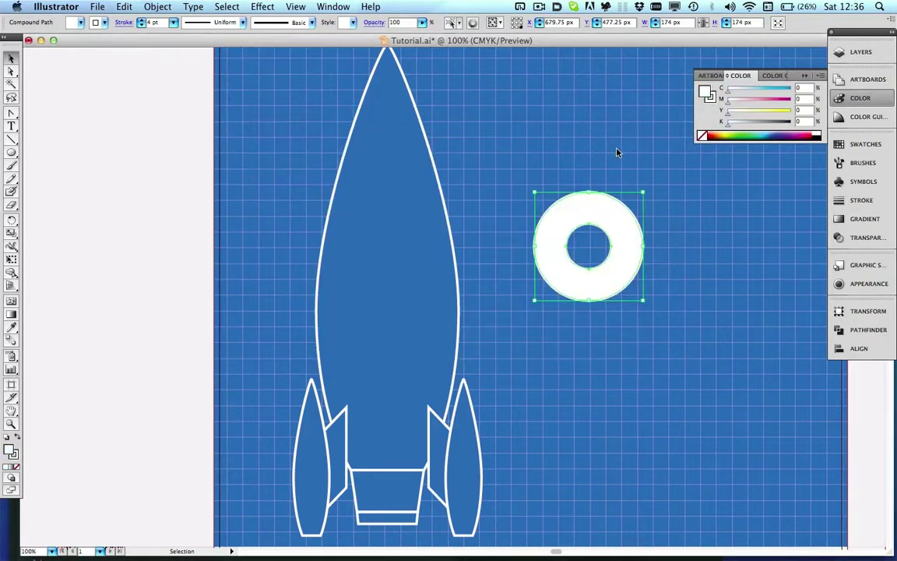
Place the white ring as a window centred on the rocket body, shrunk to fit within its outline, and save the document.
left_click_drag(606, 214, 393, 226)
left_click(541, 243)
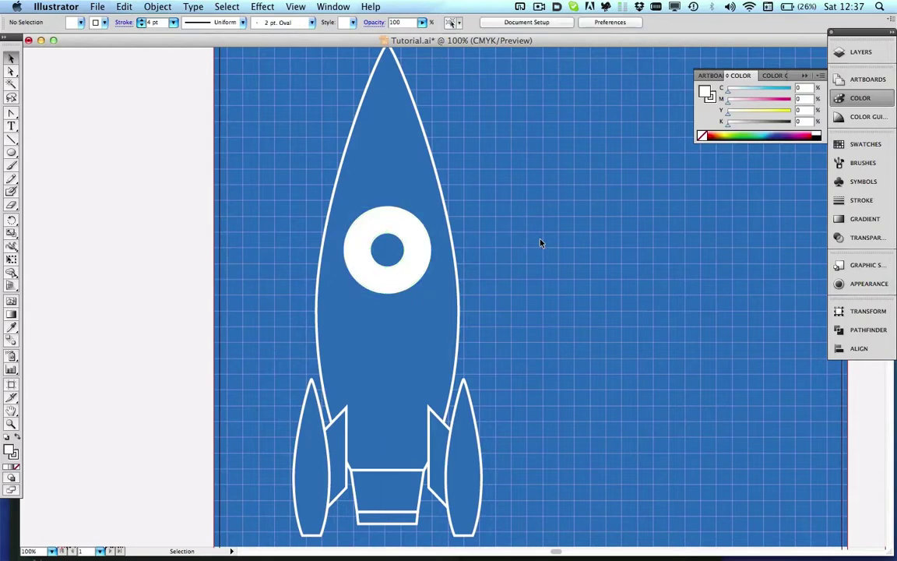
scroll(542, 243, "down", 1)
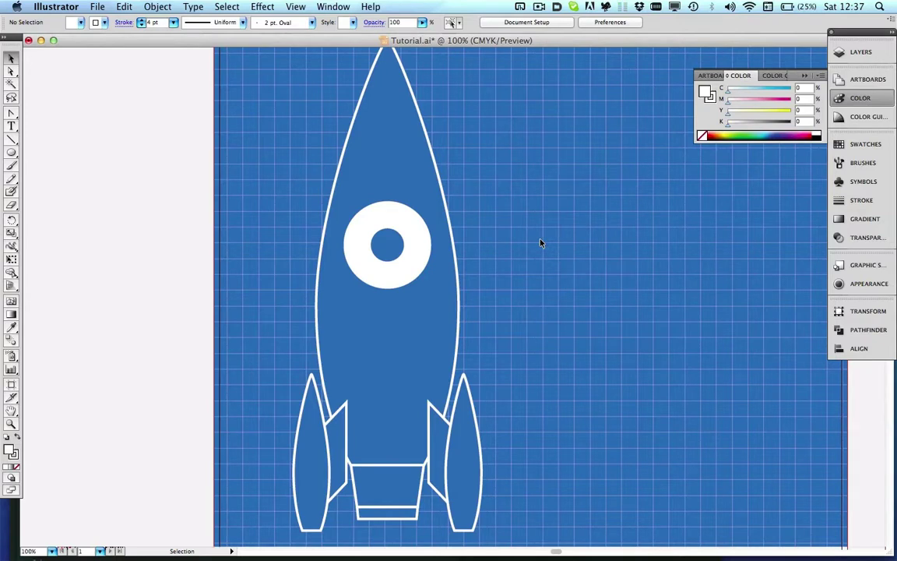
key("super+s")
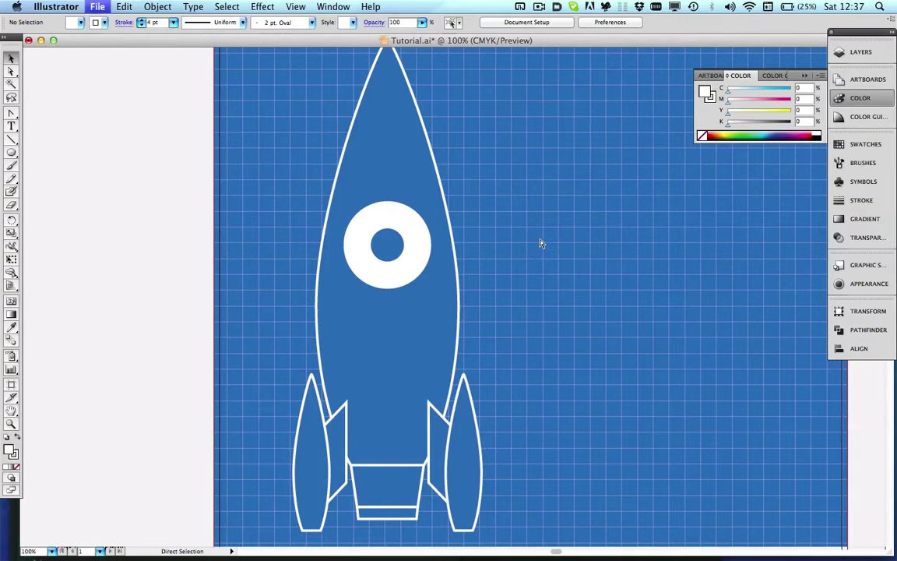
Duplicate the left thruster's Body path in place, directly in front of the original.
scroll(543, 234, "down", 5)
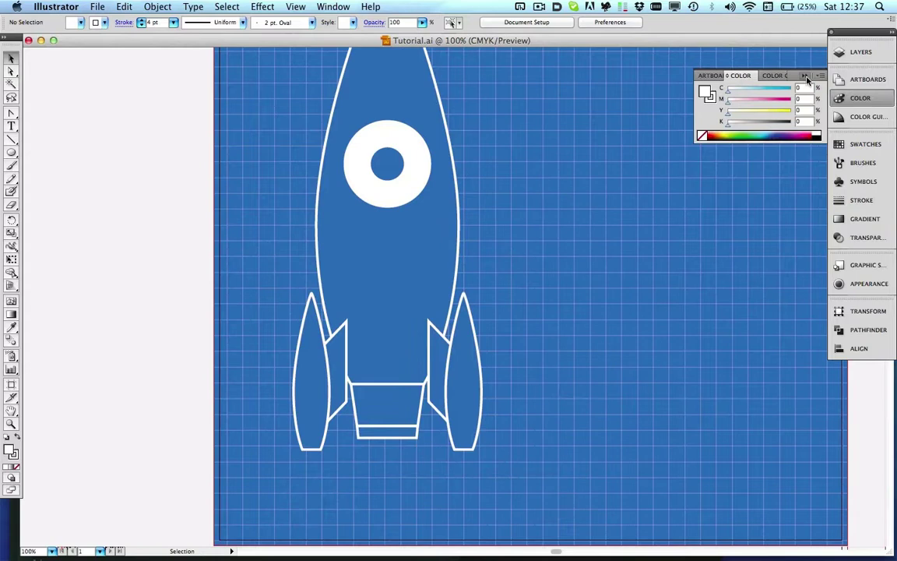
left_click(859, 52)
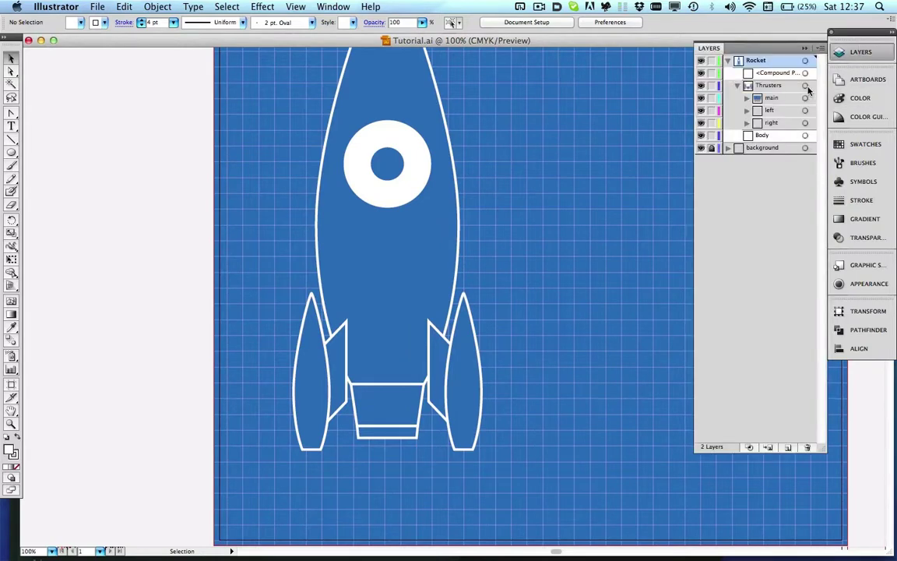
left_click(747, 109)
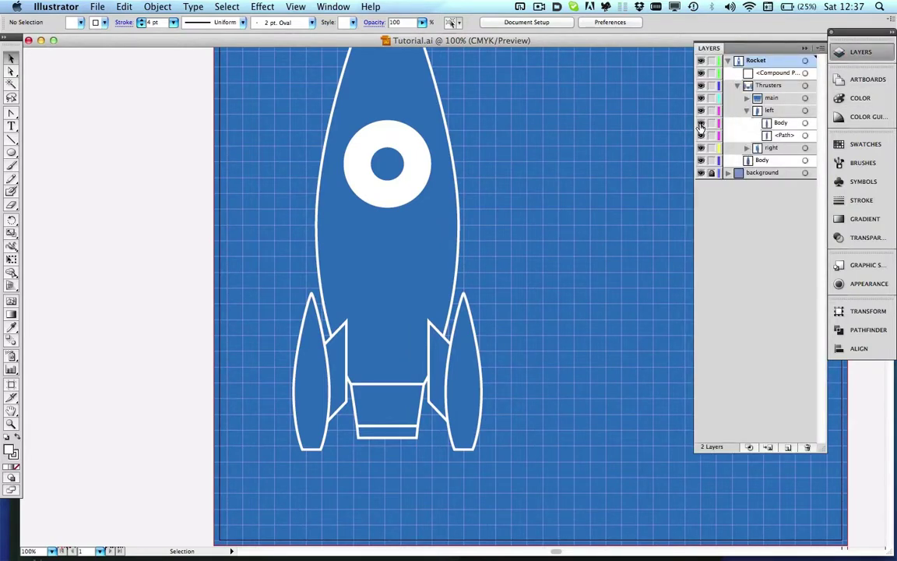
left_click(805, 123)
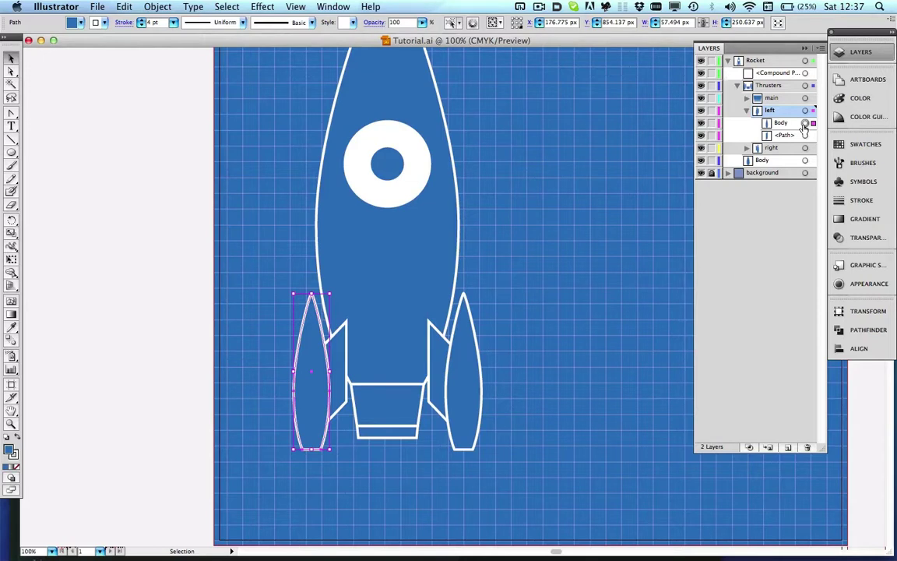
key("super+v")
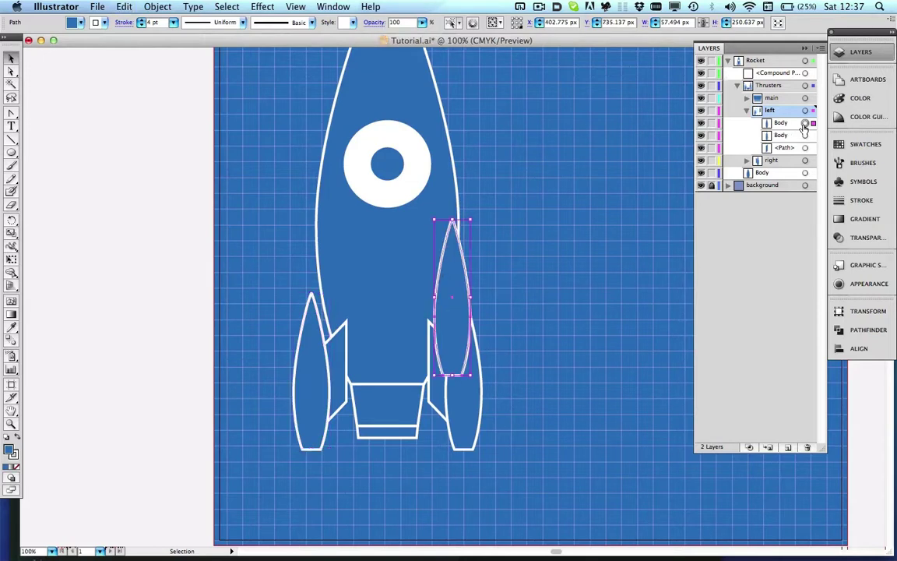
key("super+z")
key("super+f")
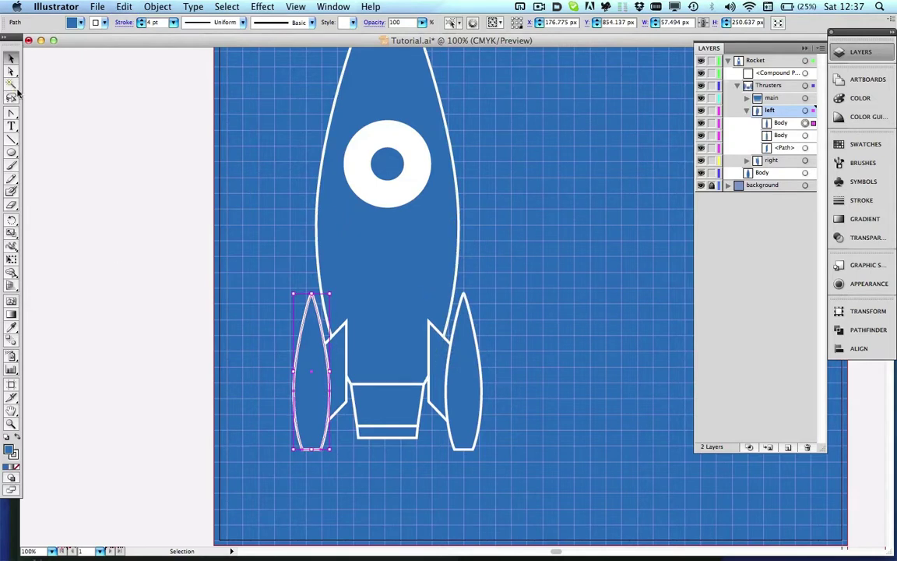
Draw a rectangle about 220 by 219 px over the left thruster's upper part and subtract it from the duplicate, leaving only the bottom section.
left_click_drag(16, 153, 23, 156)
left_click_drag(247, 270, 384, 403)
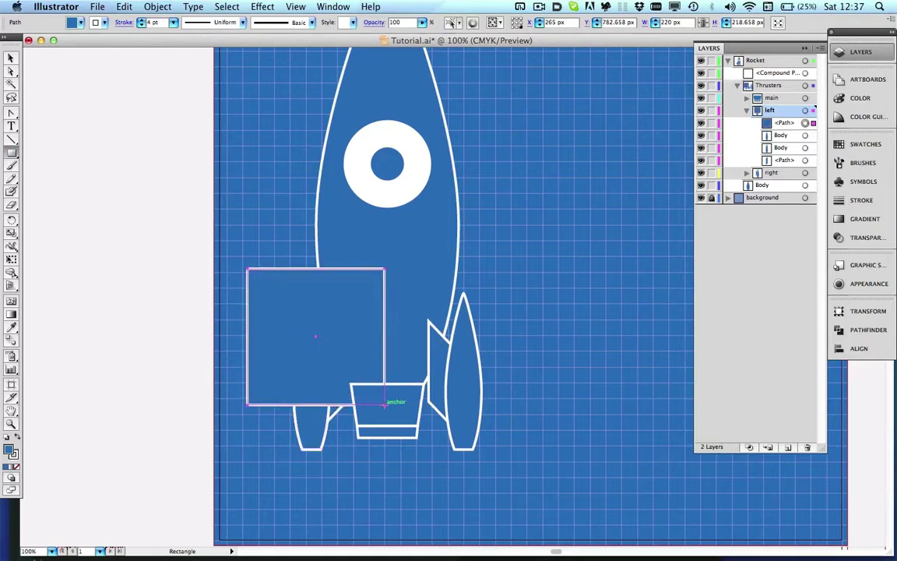
left_click(805, 136, "shift")
key("super+shift+F9")
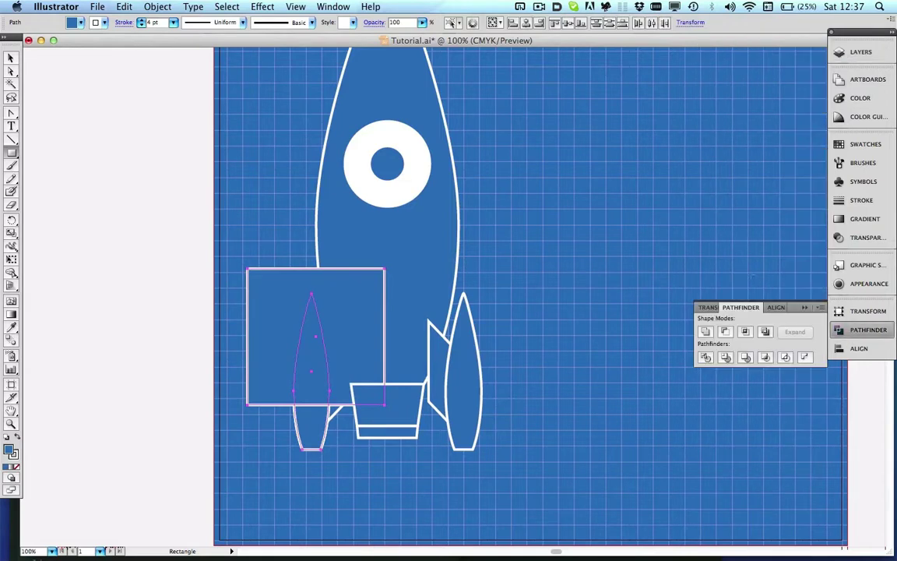
left_click(727, 334)
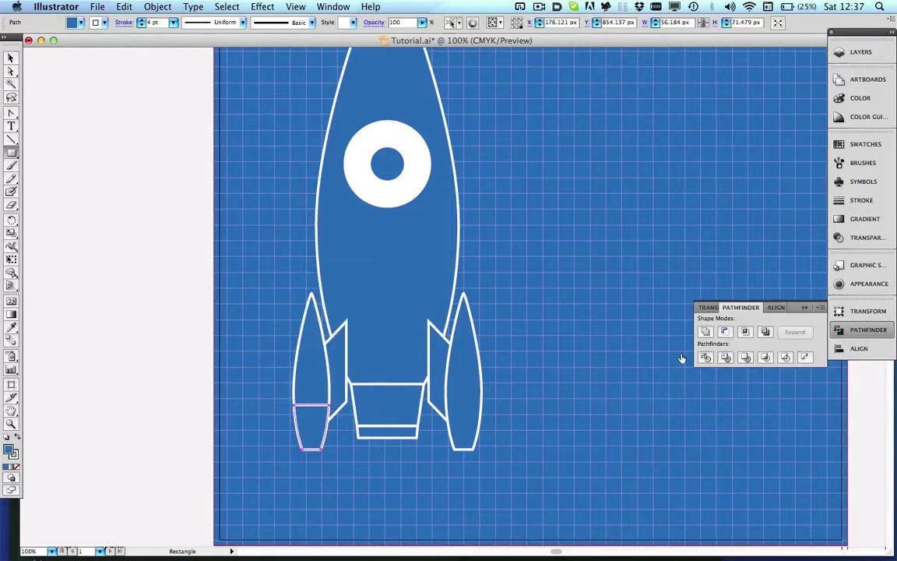
left_click(861, 51)
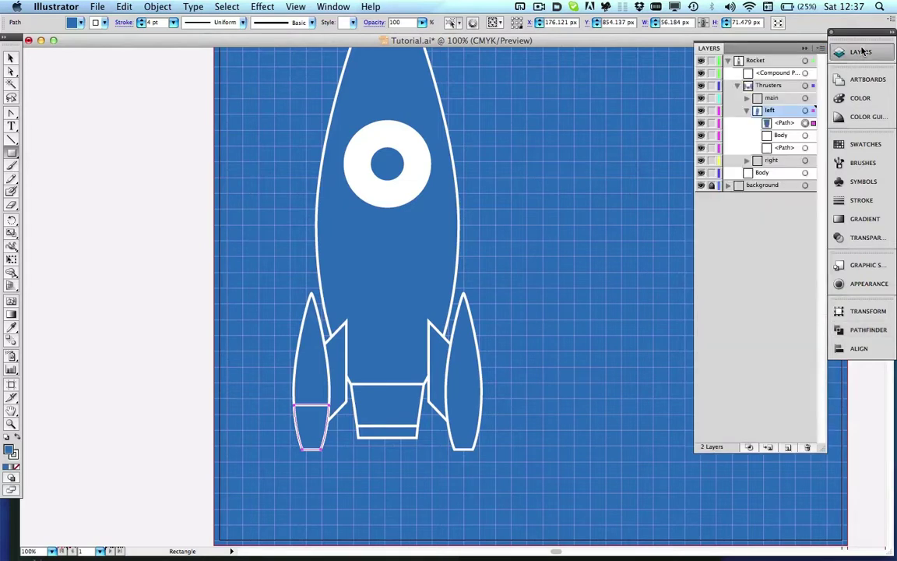
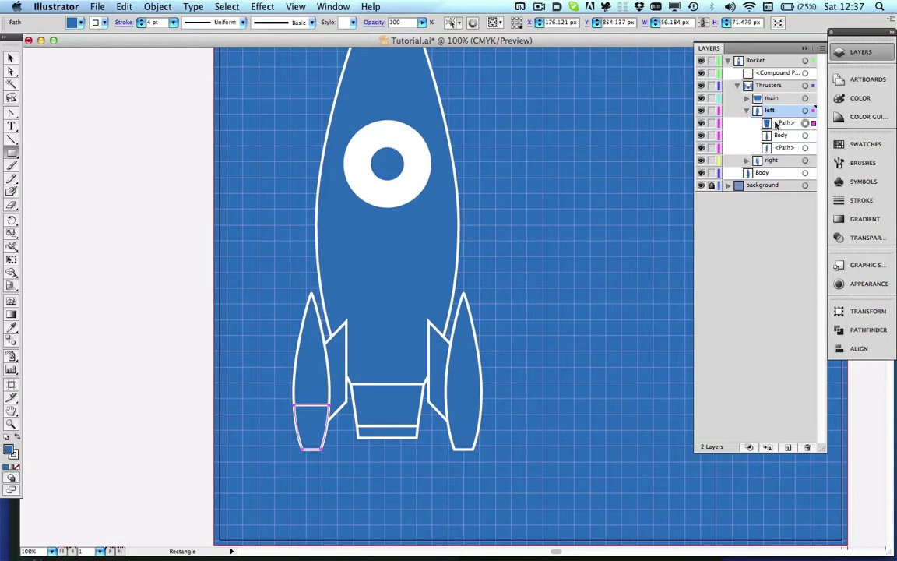
left_click(635, 113)
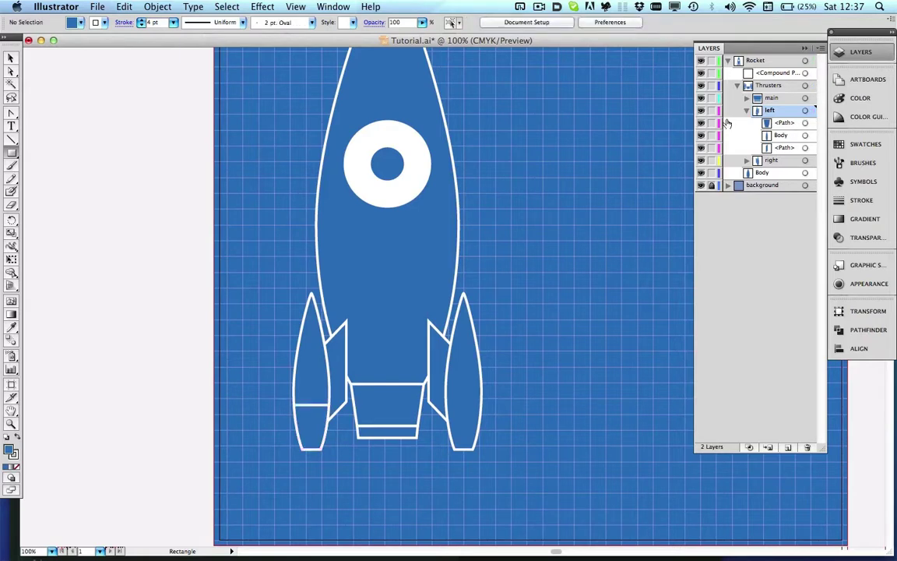
double_click(785, 125)
key("super+a")
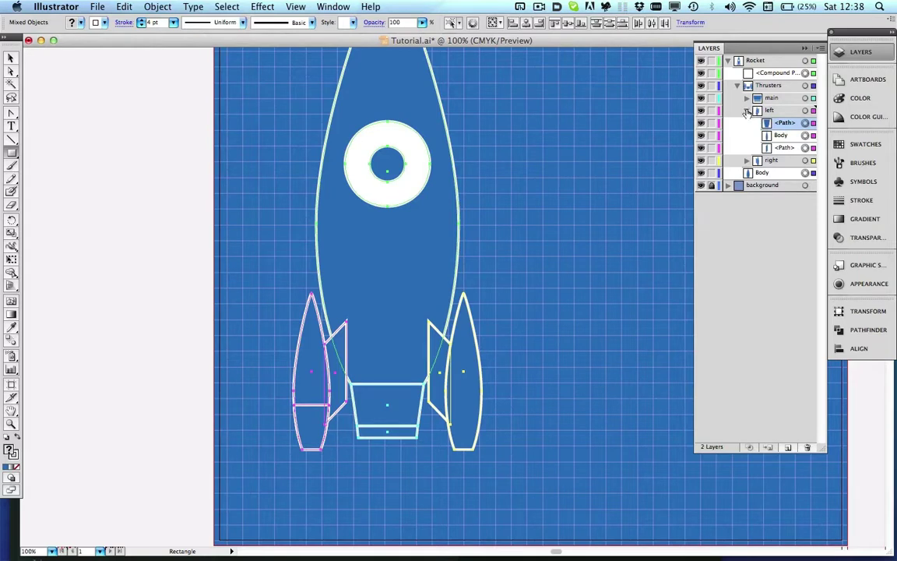
left_click(746, 110)
left_click(746, 122)
left_click(771, 123)
key("super+c")
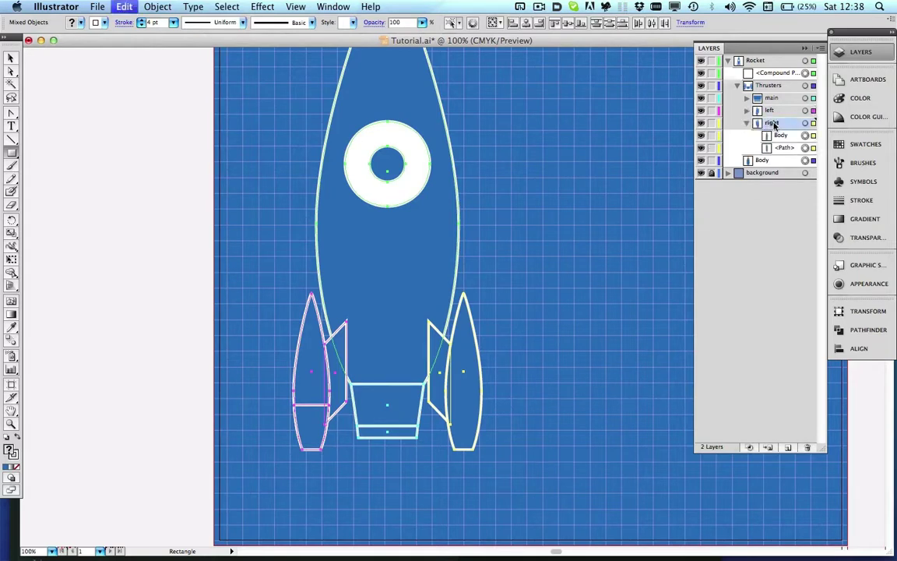
key("super+v")
key("super+z")
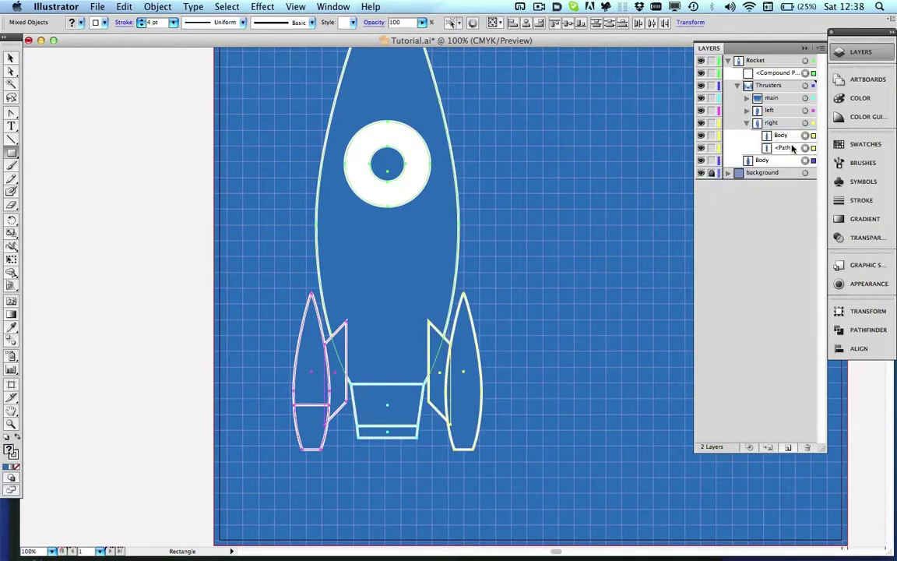
left_click(790, 126)
left_click(746, 110)
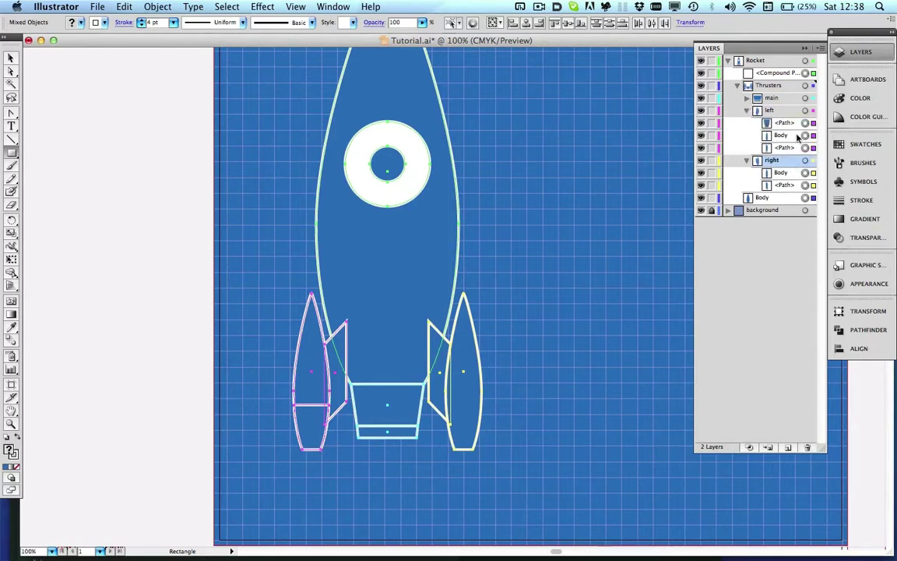
Copy the left thruster's bottom section into the right layer and position it over the right thruster's lower end.
left_click(806, 123)
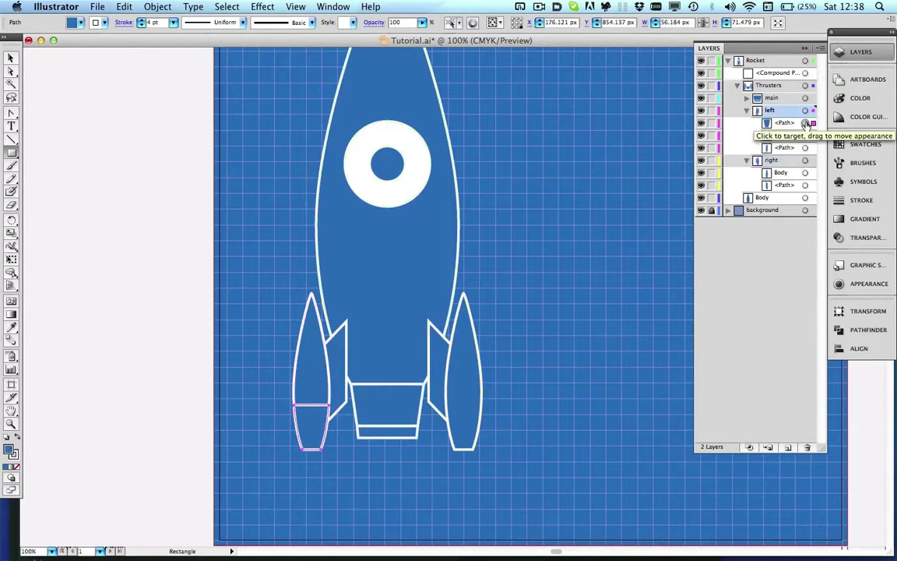
key("super+a")
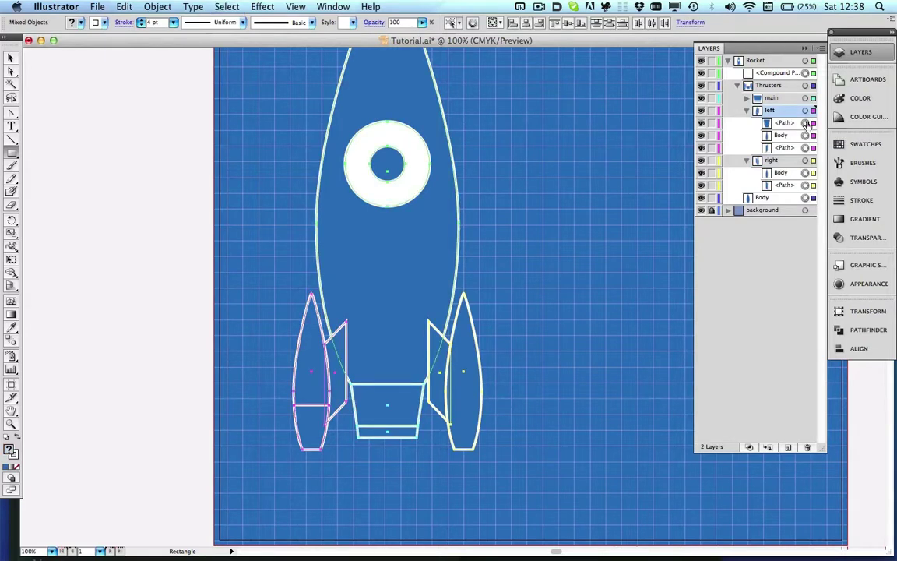
left_click(807, 124)
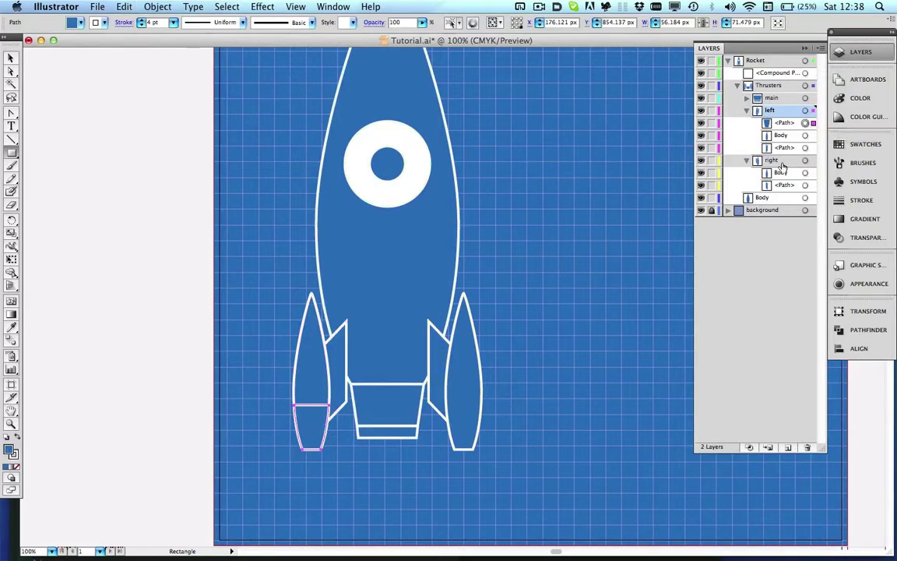
key("super+v")
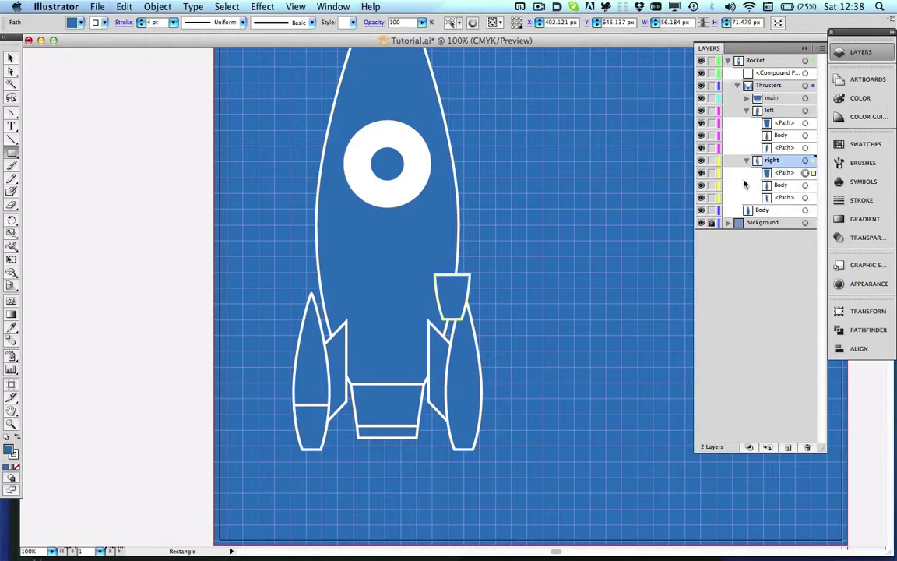
left_click(11, 58)
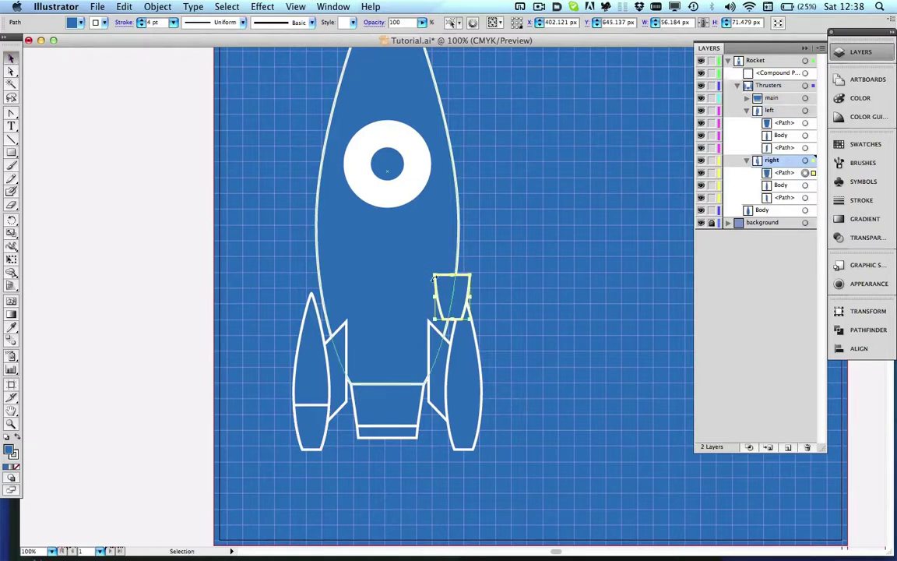
left_click_drag(465, 286, 470, 415)
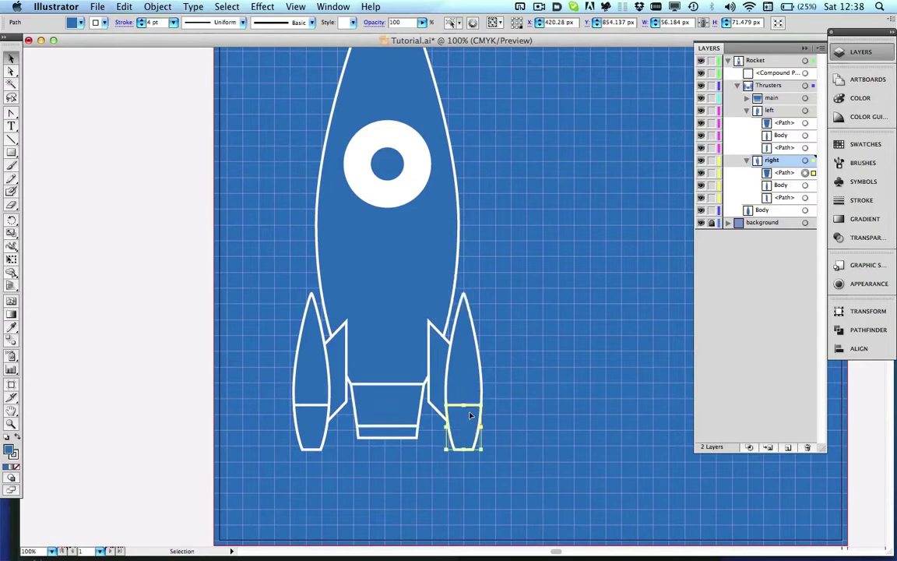
Vertically align the bottom sections of the two side thrusters with each other and fill both with white.
left_click(311, 423, "shift")
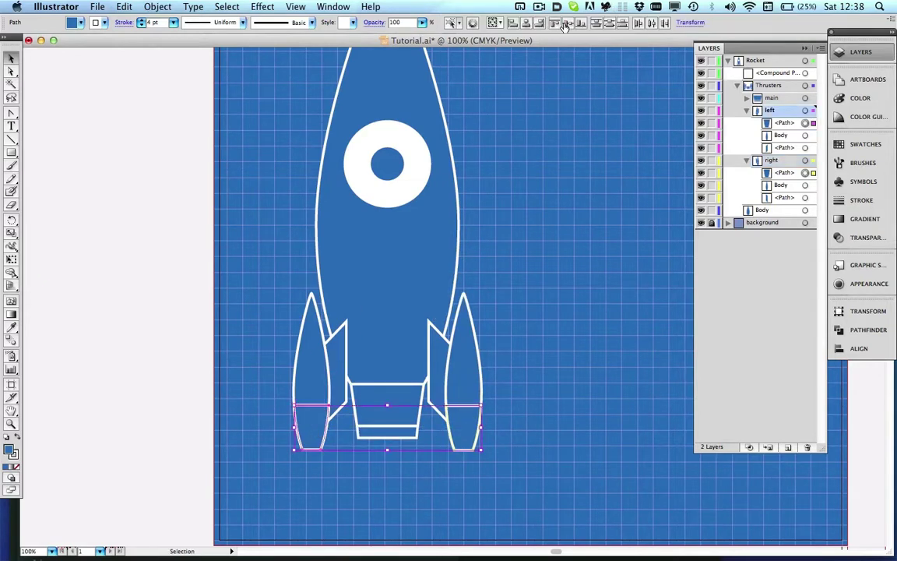
left_click(575, 216)
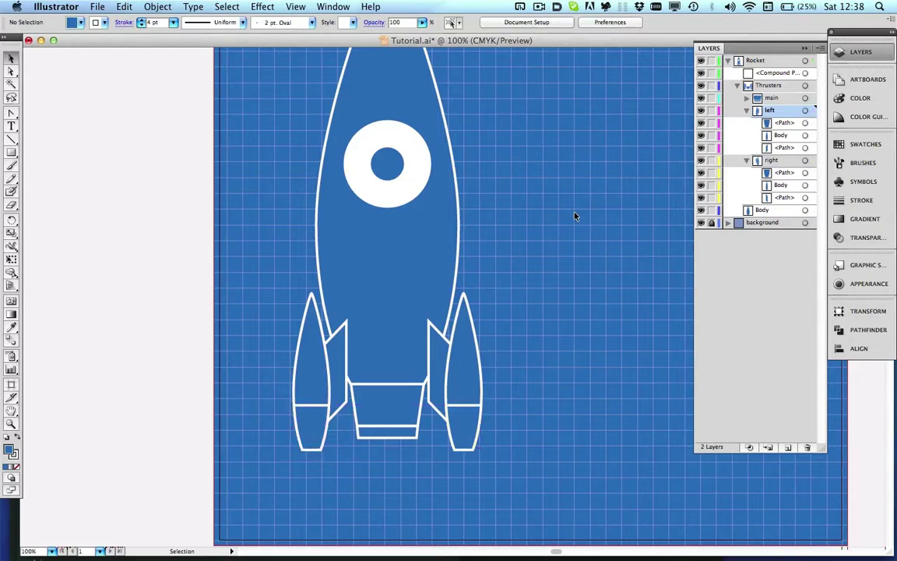
left_click(746, 111)
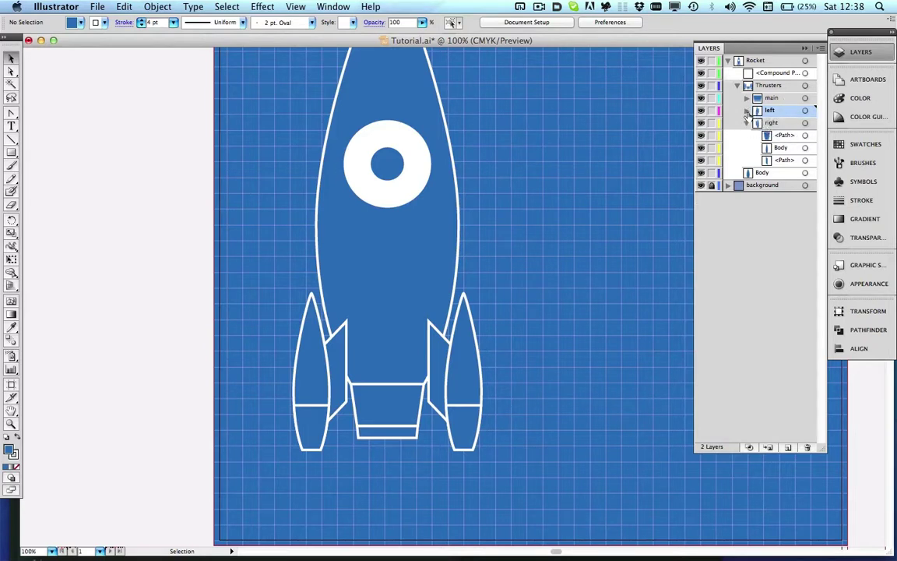
left_click(747, 111)
left_click(804, 172)
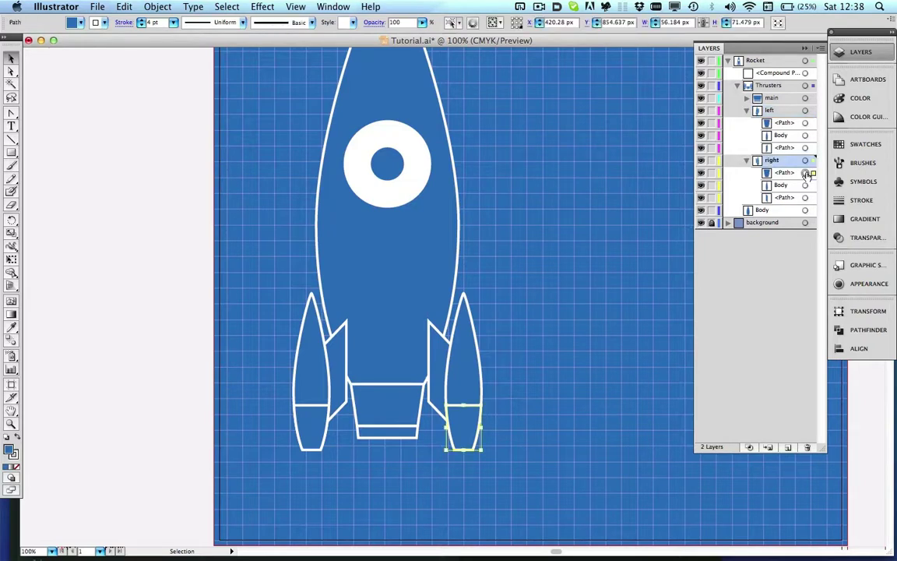
left_click(805, 123, "shift")
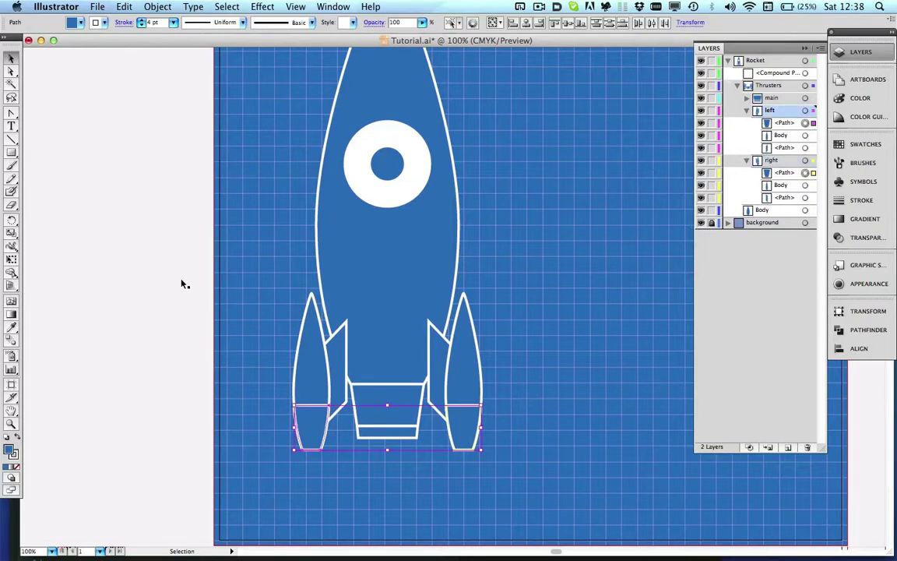
double_click(9, 450)
left_click_drag(312, 187, 273, 141)
left_click(576, 154)
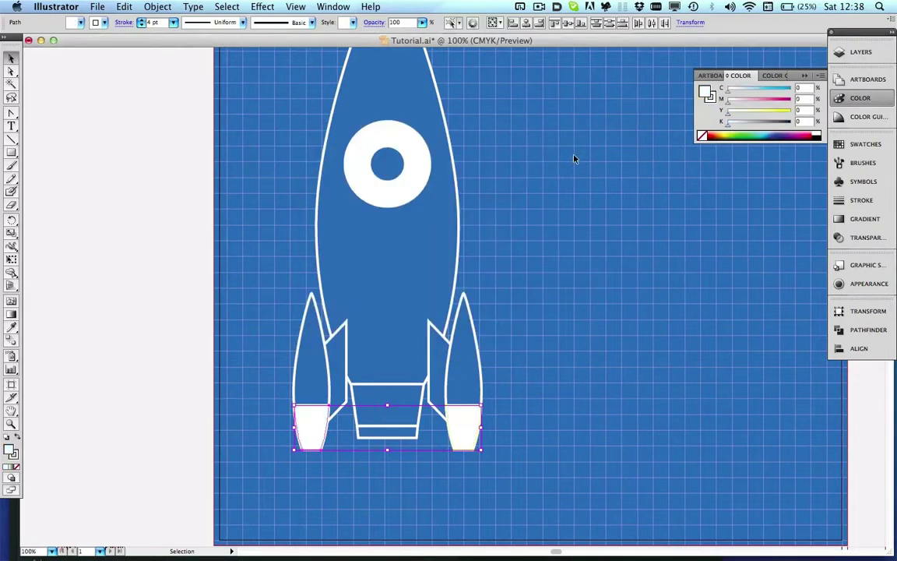
left_click(579, 257)
Duplicate the rocket's main Body path in place, directly in front of the original.
scroll(579, 257, "up", 5)
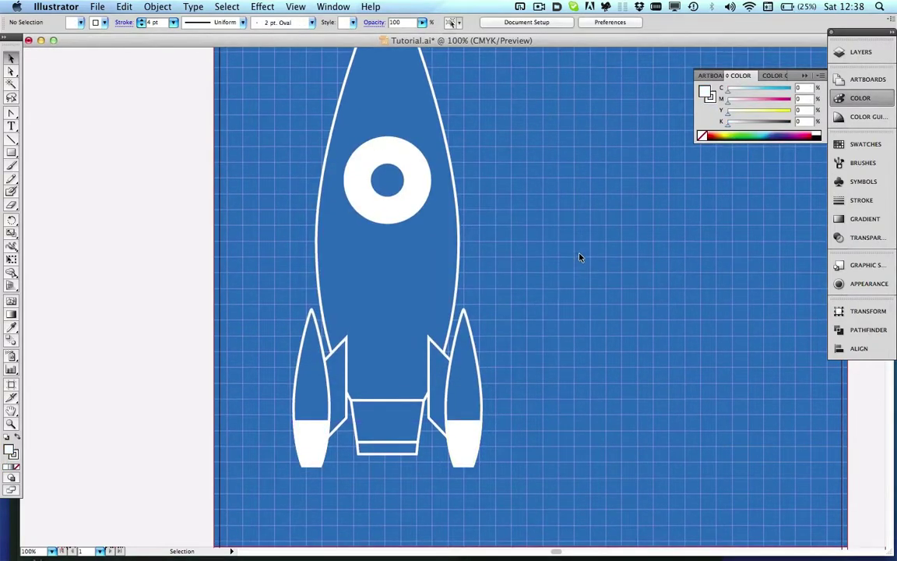
left_click(861, 51)
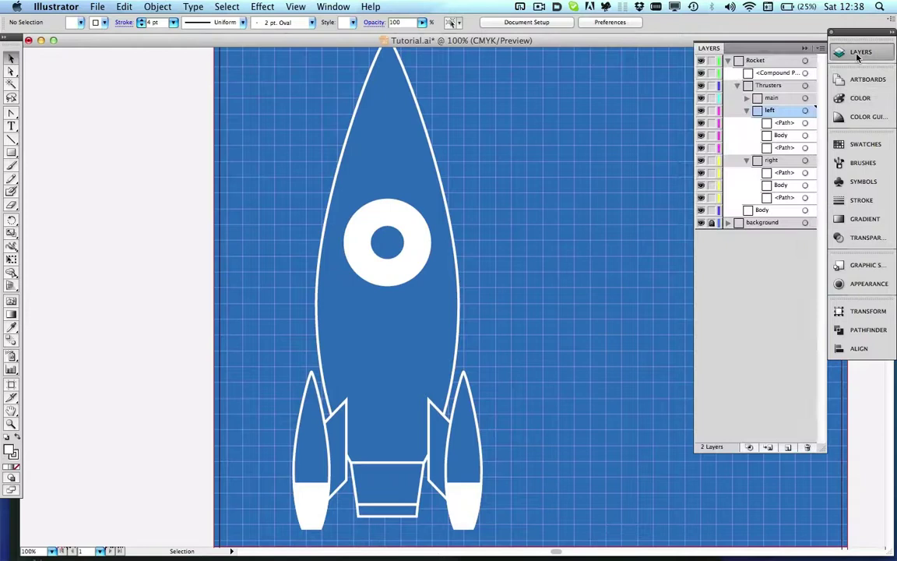
left_click(747, 110)
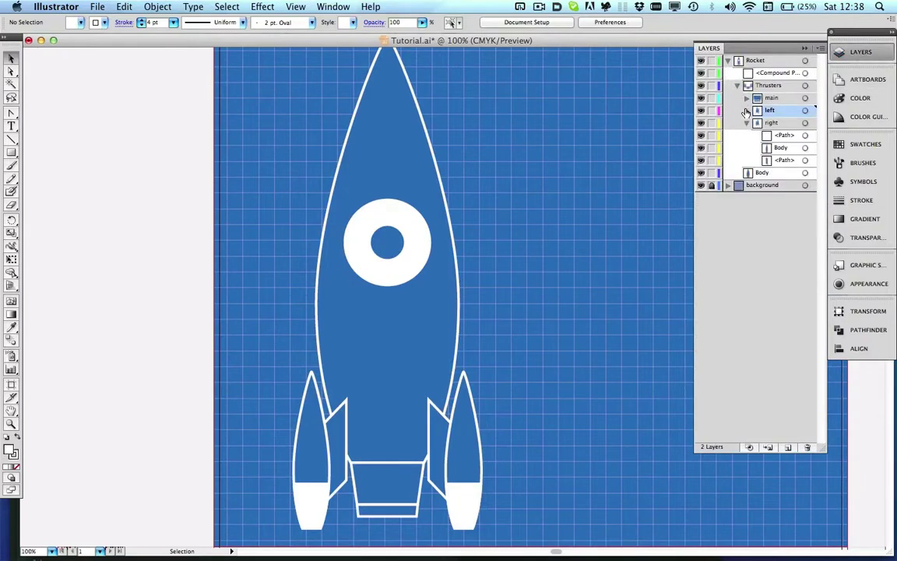
left_click(792, 148)
left_click(805, 148)
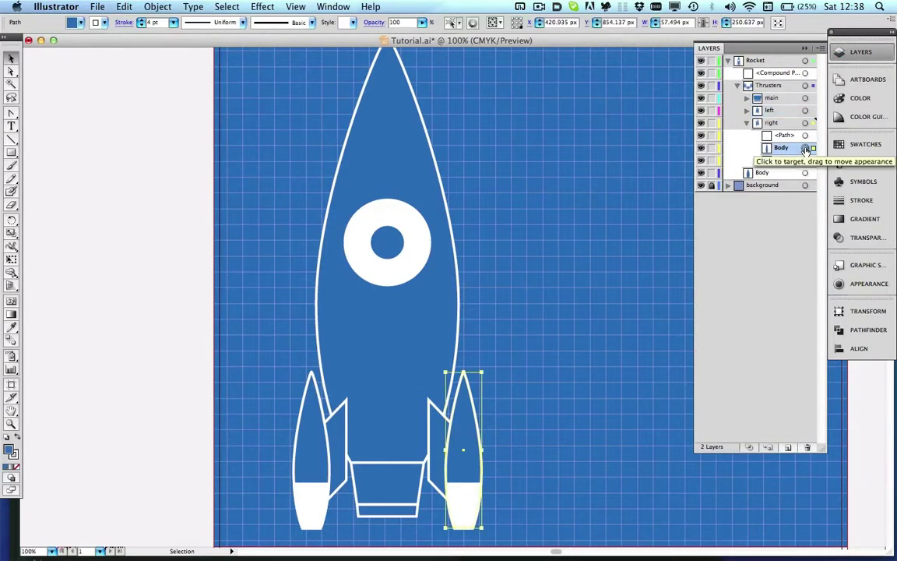
left_click(747, 122)
left_click(738, 86)
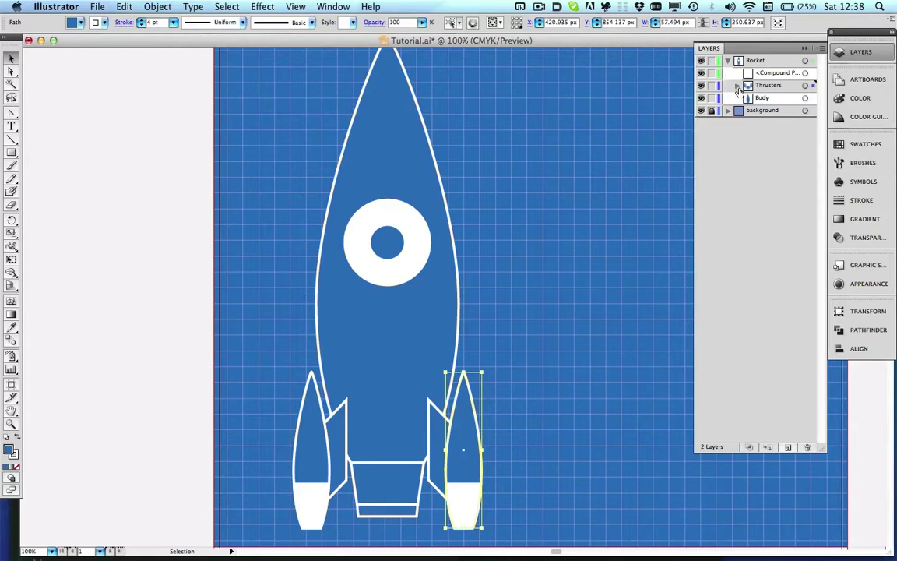
left_click(806, 98)
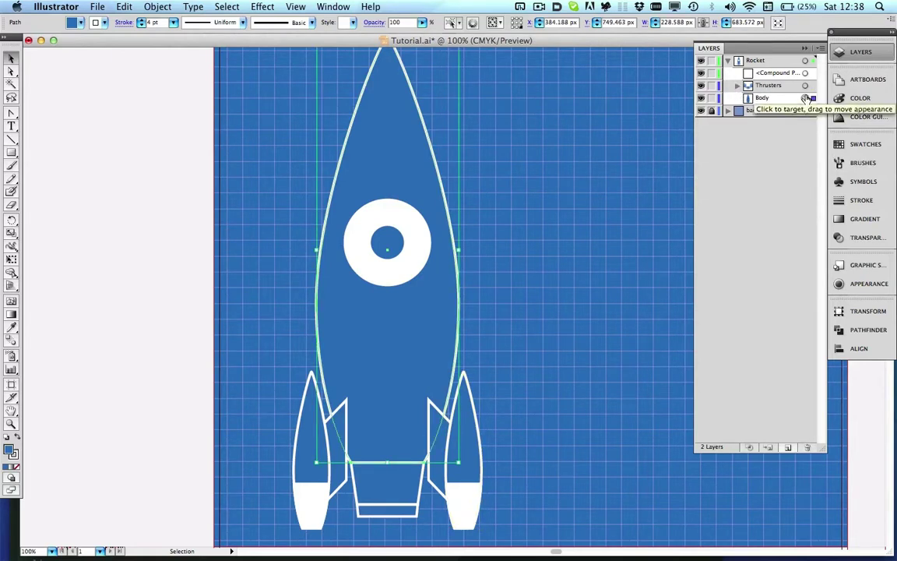
key("super+c")
key("super+f")
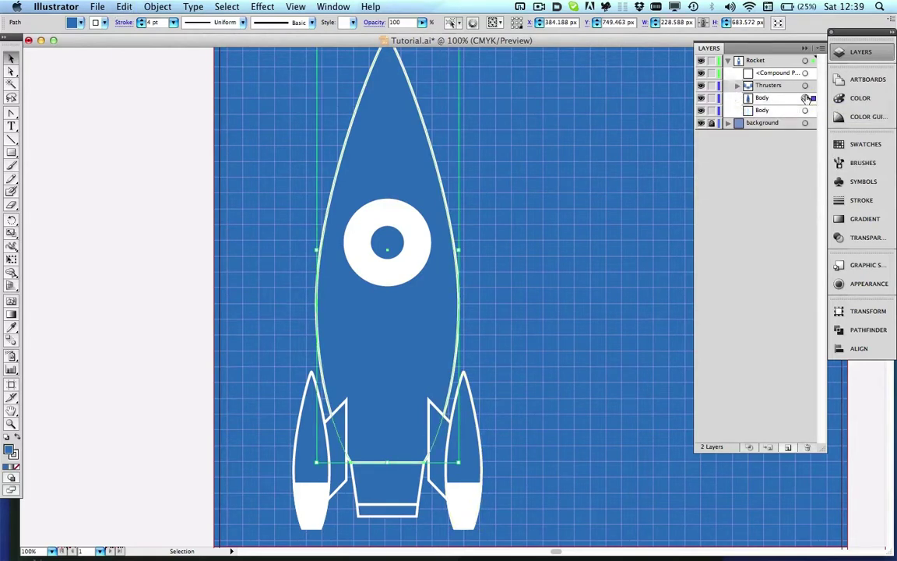
Draw a rectangle about 390 by 606 px over the rocket below the nose and subtract it from the Body duplicate, leaving only the nose cone.
left_click(11, 154)
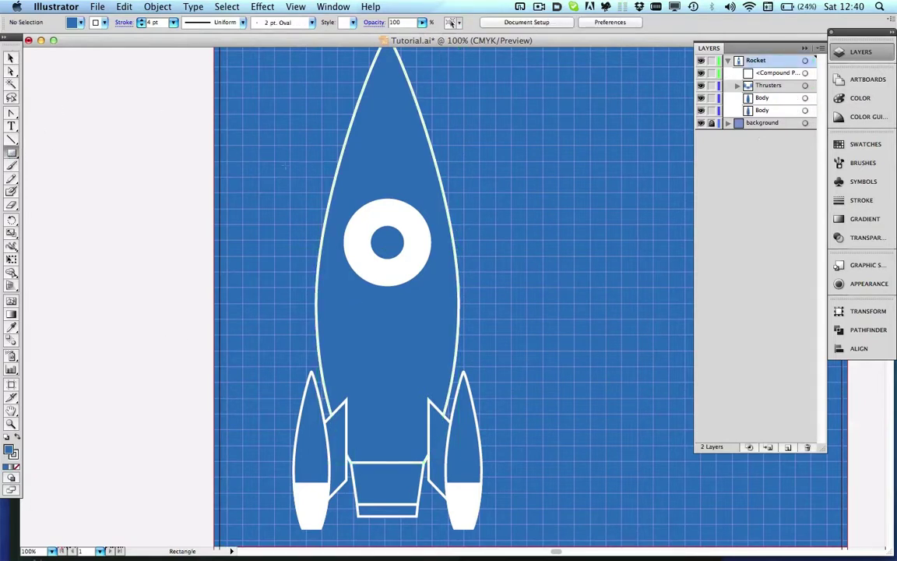
left_click_drag(277, 150, 520, 527)
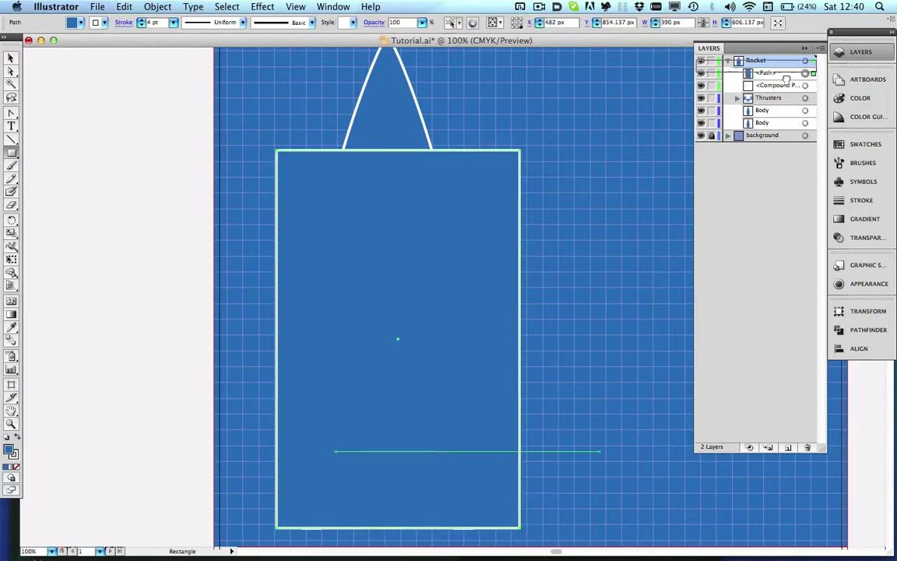
left_click_drag(786, 79, 786, 121)
left_click(805, 99, "shift")
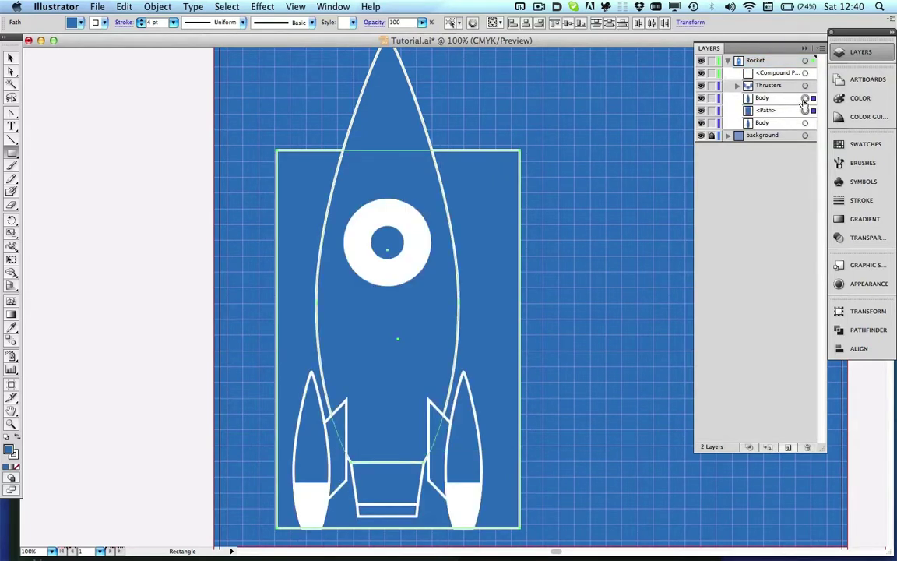
left_click_drag(785, 110, 782, 97)
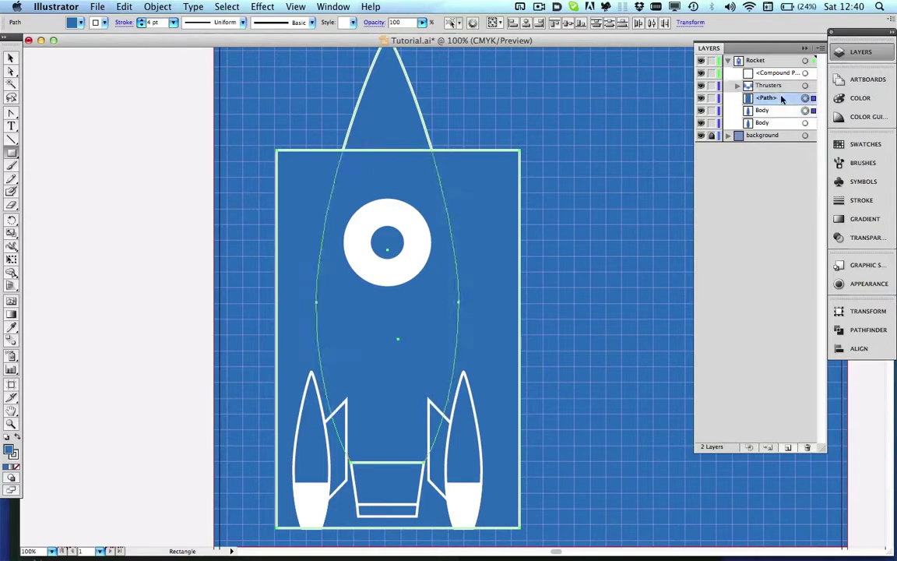
left_click(864, 328)
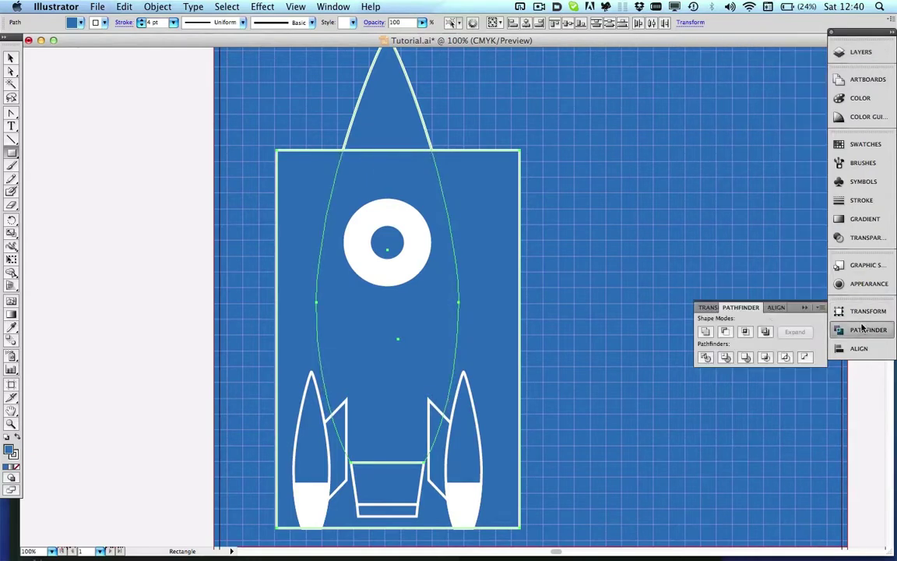
left_click(724, 332)
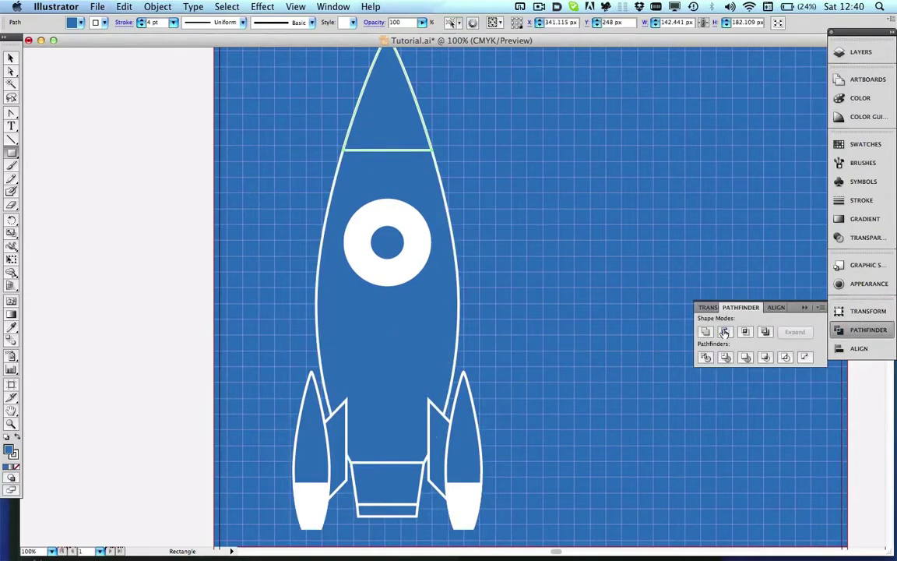
Fill the rocket's nose cone with white (FFFFFF) and save the document.
left_click(878, 50)
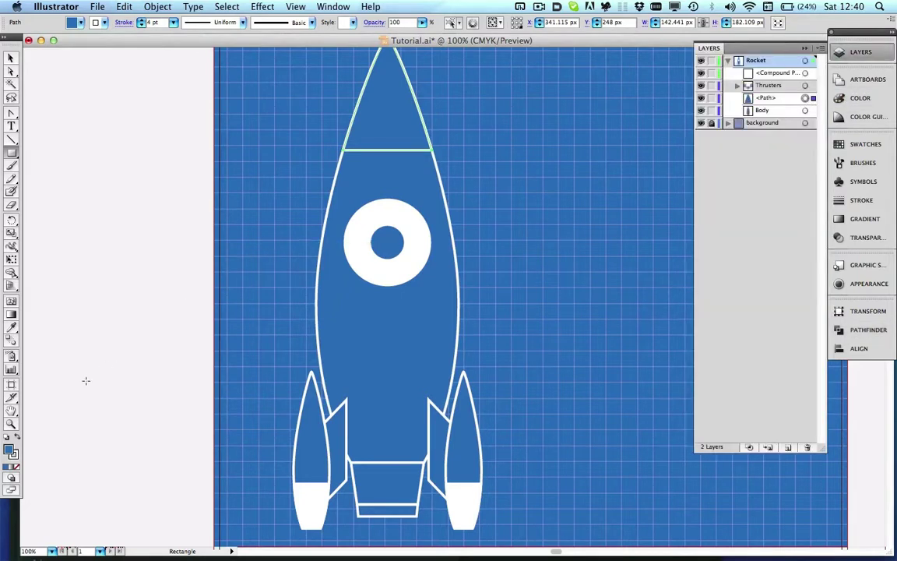
double_click(8, 452)
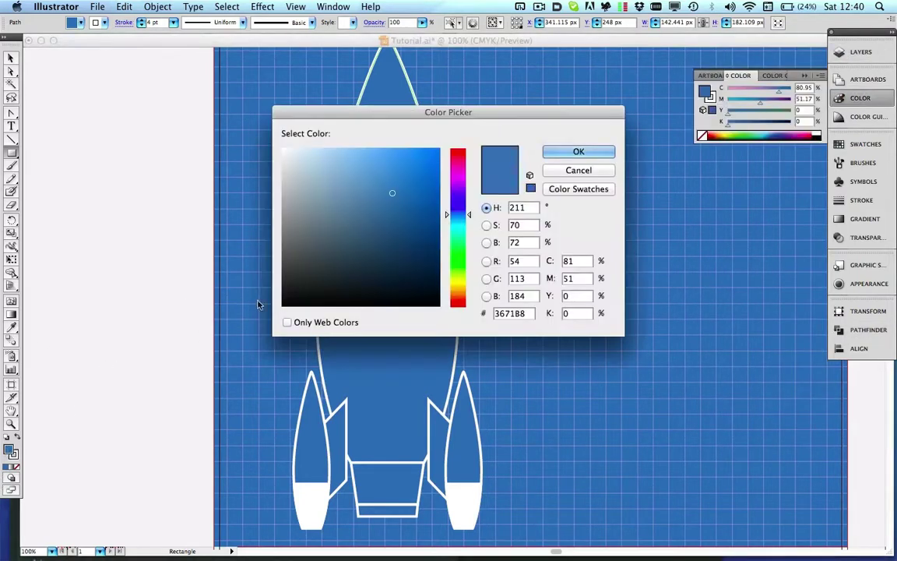
left_click_drag(286, 189, 270, 132)
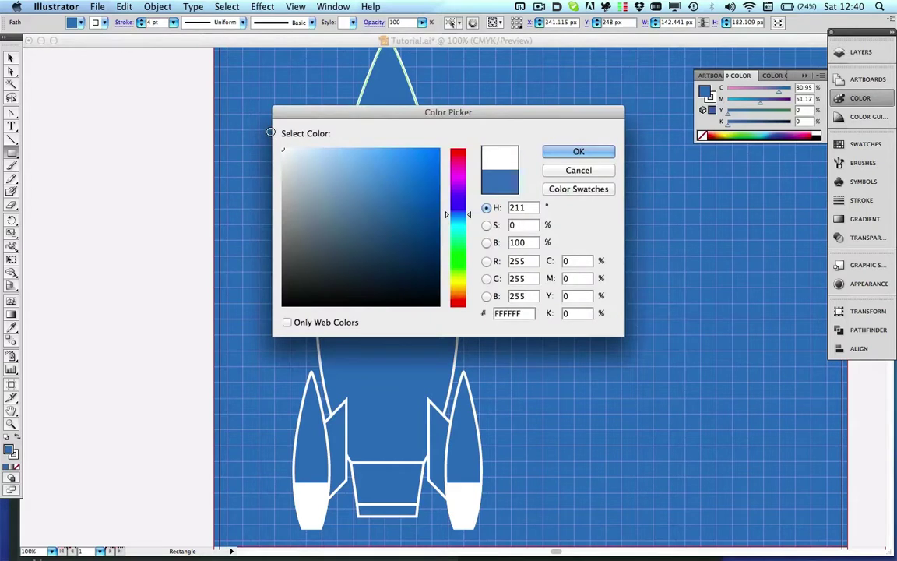
left_click(578, 151)
key("v")
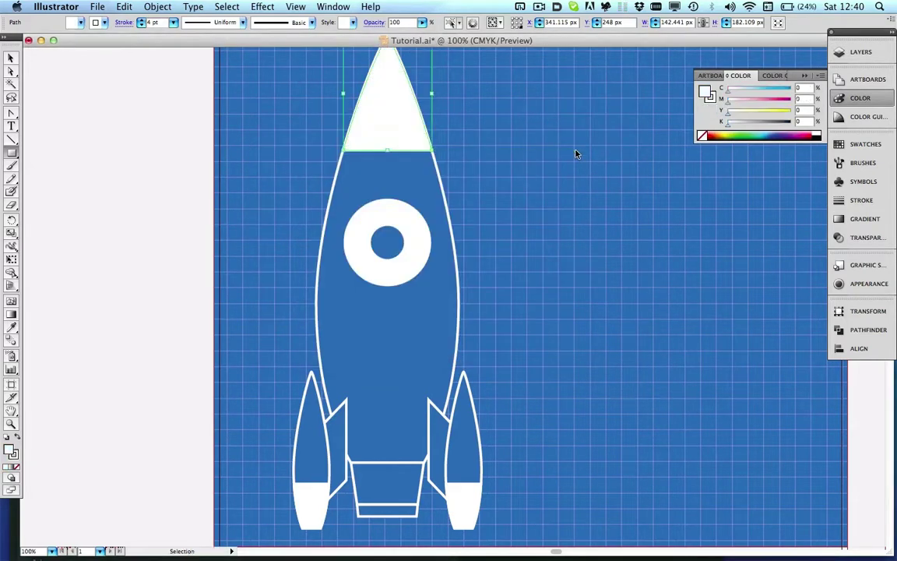
key("ctrl+s")
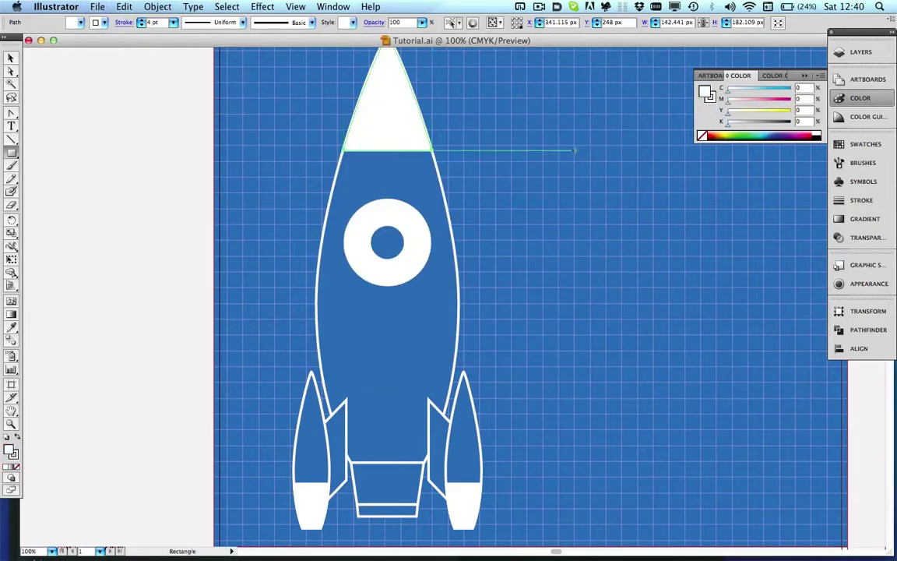
Apply a custom Scribble effect to the ring-shaped window with 30° angle, 0.6 px stroke width, 3% curviness and 2 px spacing.
key("m")
scroll(606, 255, "up", 2)
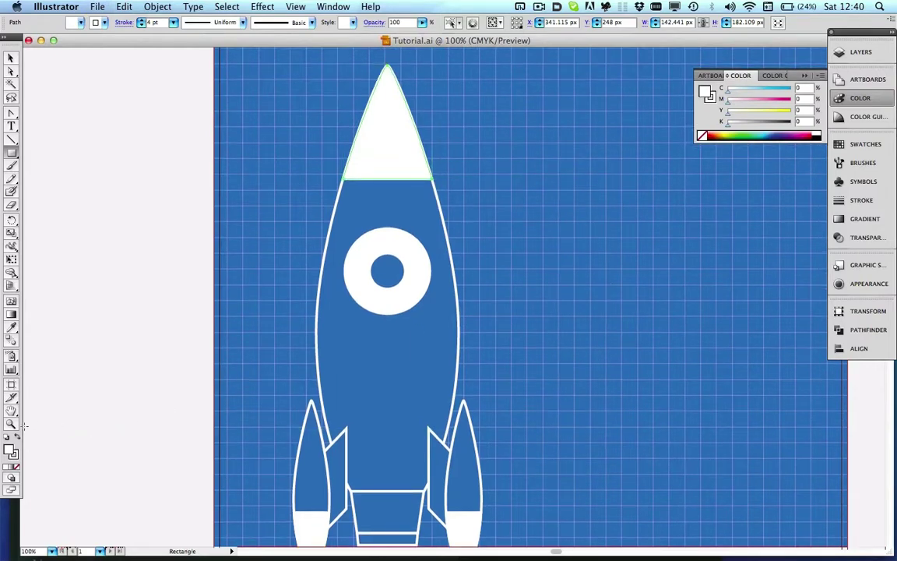
key("z")
left_click(491, 388, "alt")
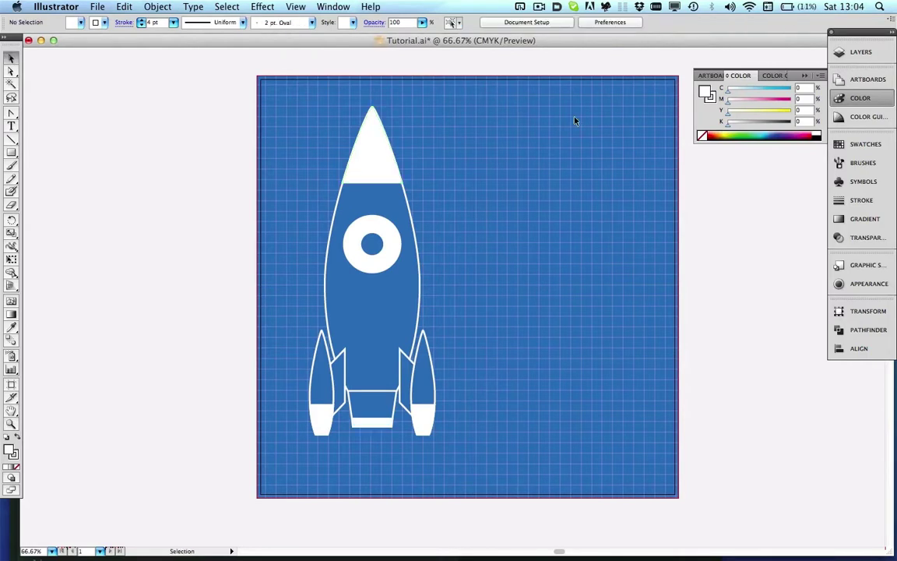
left_click(859, 53)
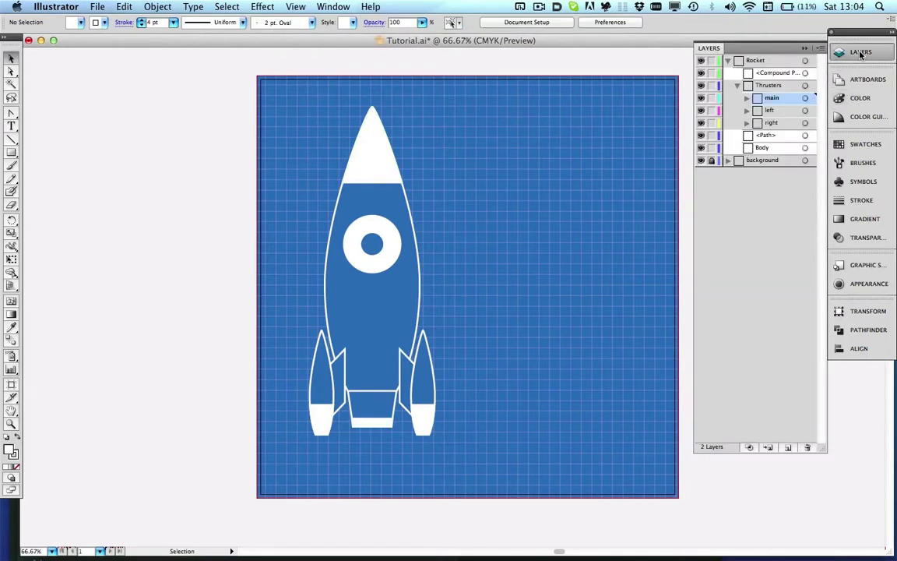
left_click(806, 73)
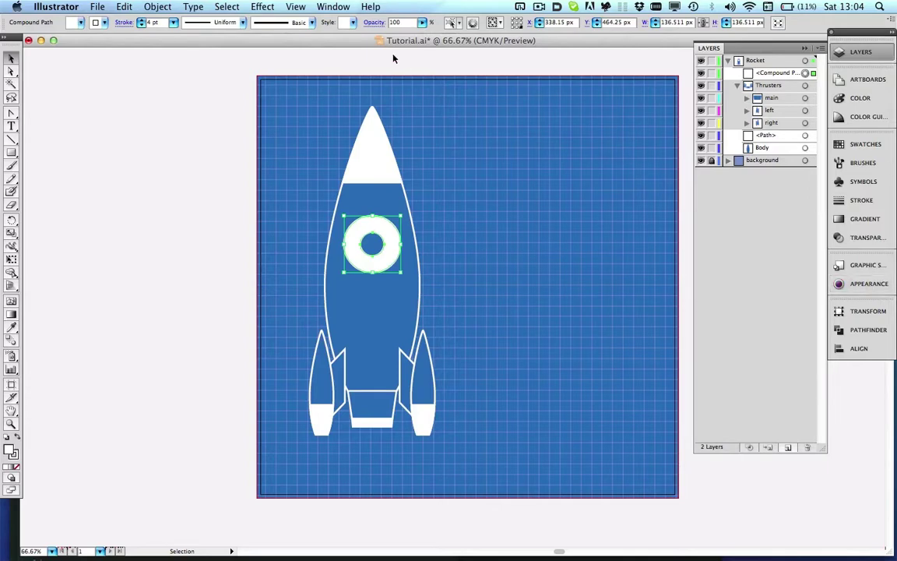
left_click(265, 7)
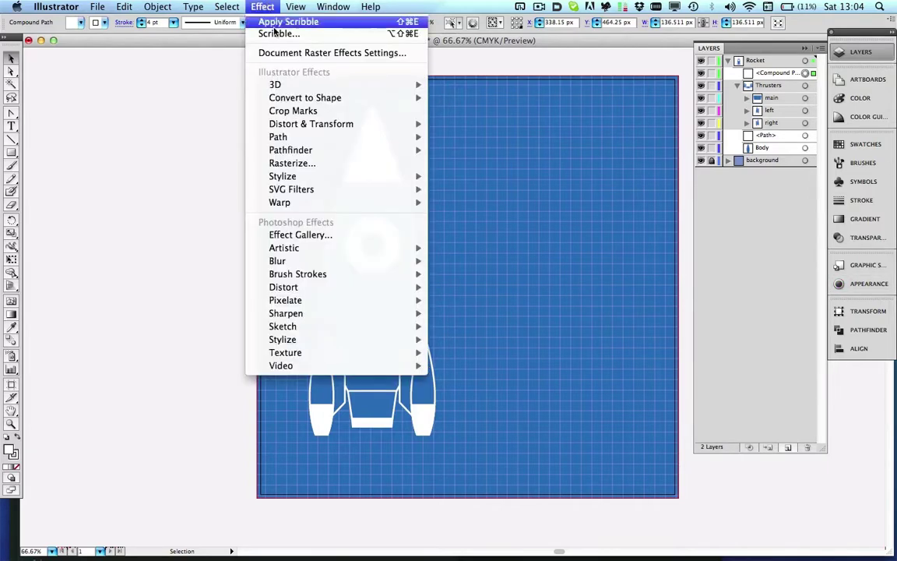
mouse_move(295, 177)
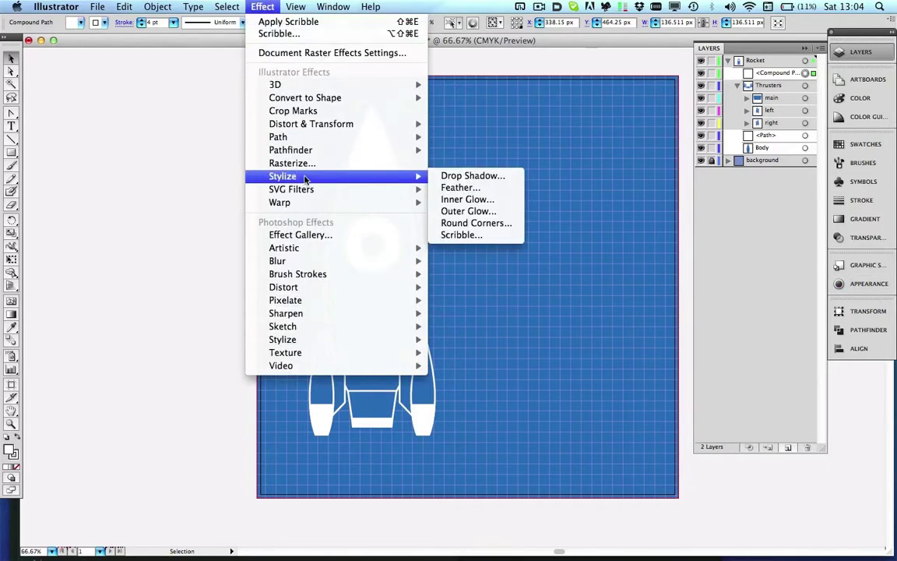
left_click(463, 234)
mouse_move(428, 107)
left_mouse_down()
mouse_move(550, 118)
mouse_move(615, 199)
left_mouse_up()
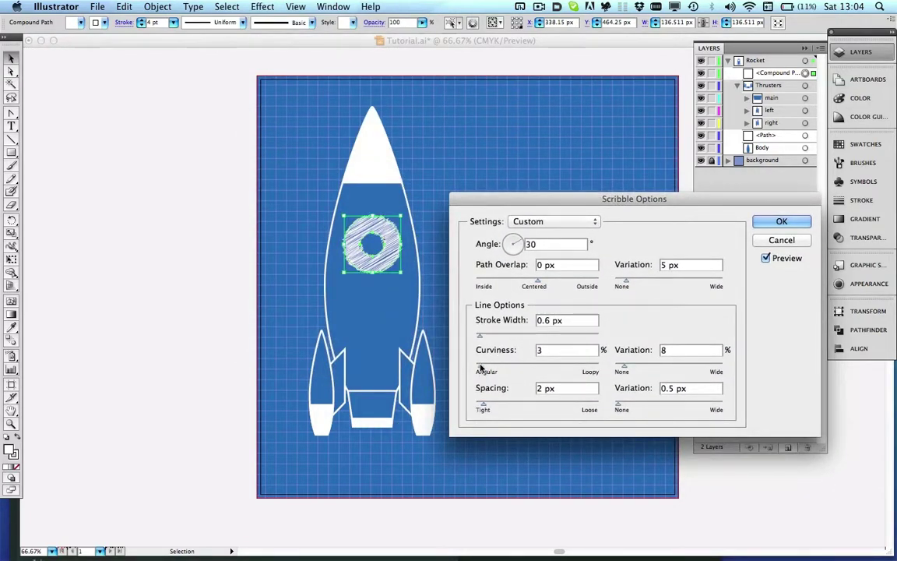
left_click_drag(483, 407, 483, 405)
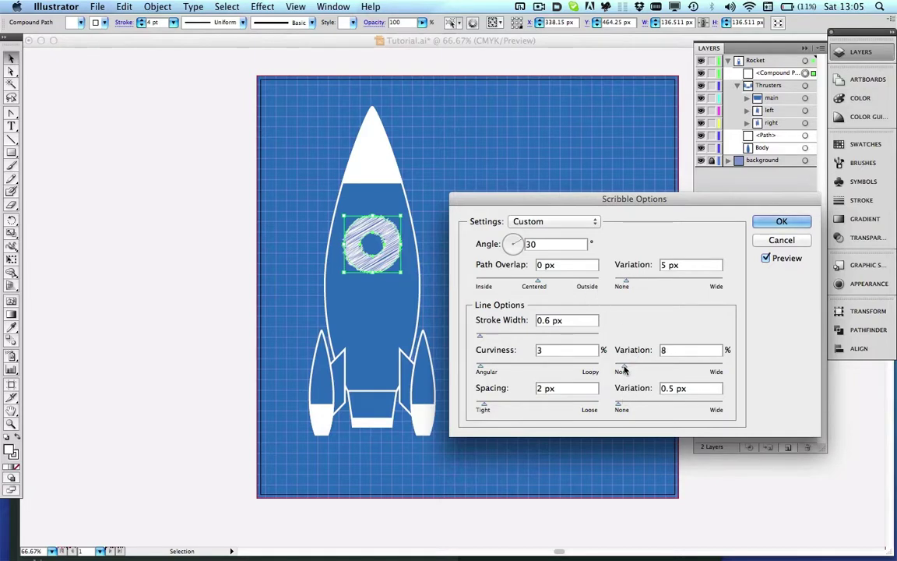
left_click(782, 221)
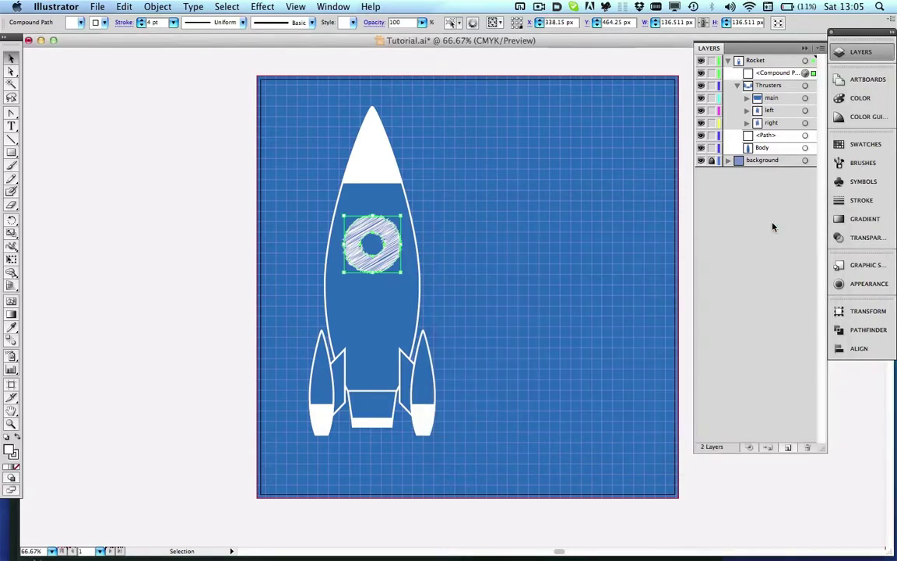
Move the window ring's Scribble effect onto its fill only, keeping it off the stroke.
left_click(868, 284)
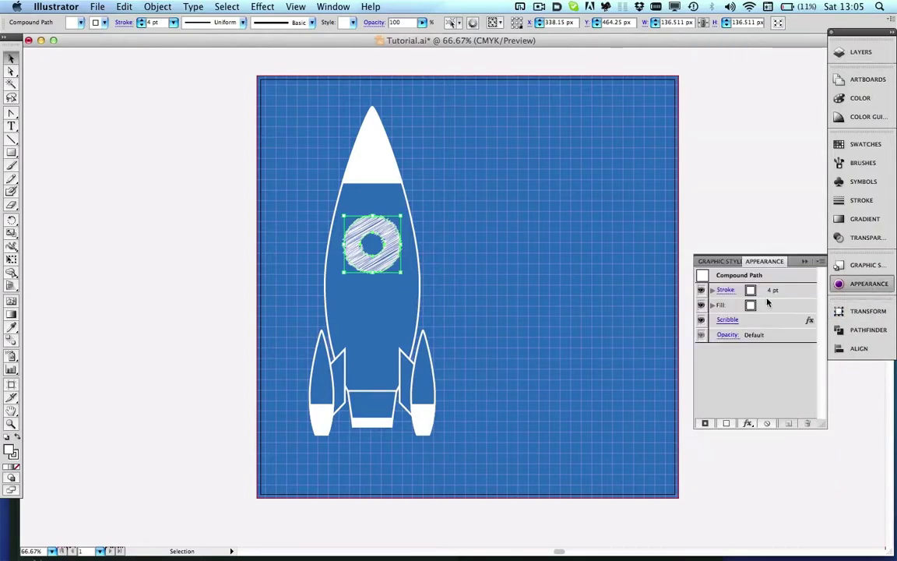
left_click_drag(753, 321, 756, 308)
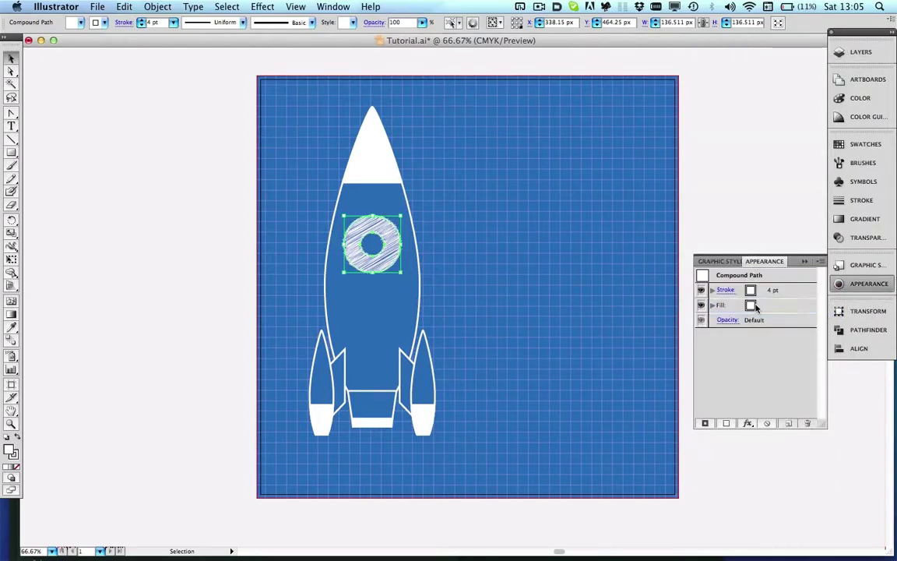
Apply the Scribble effect to the white ends of the main, left and right thrusters and to the nose cone.
left_click(392, 292)
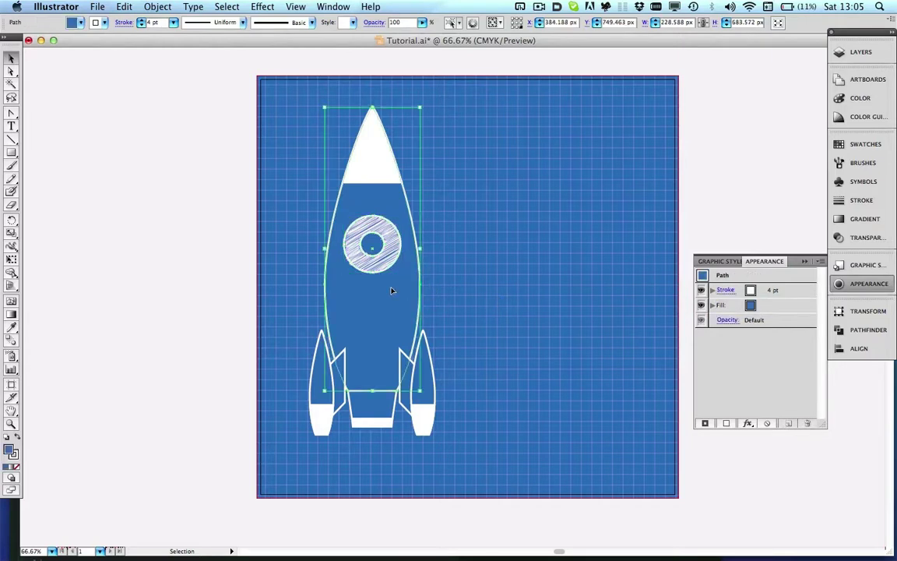
left_click(861, 51)
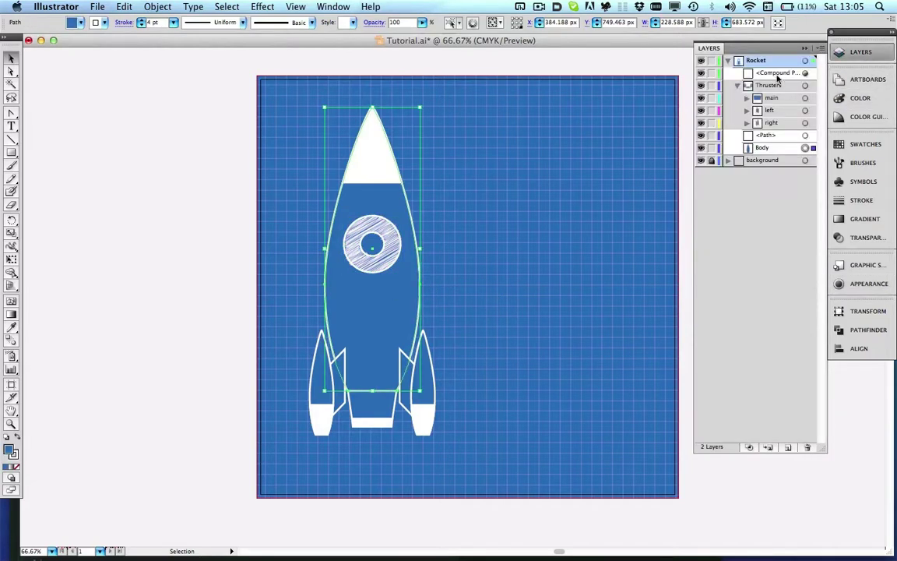
left_click(747, 98)
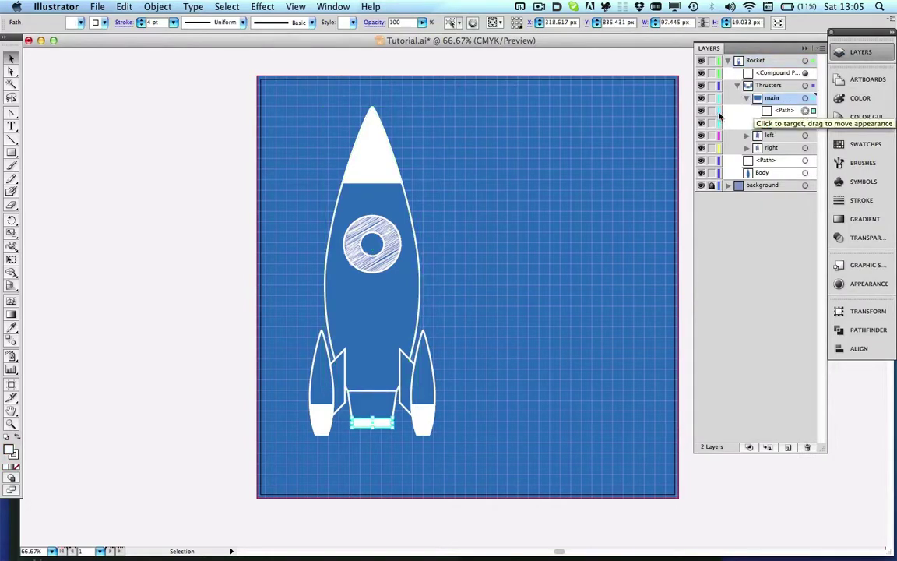
left_click(262, 7)
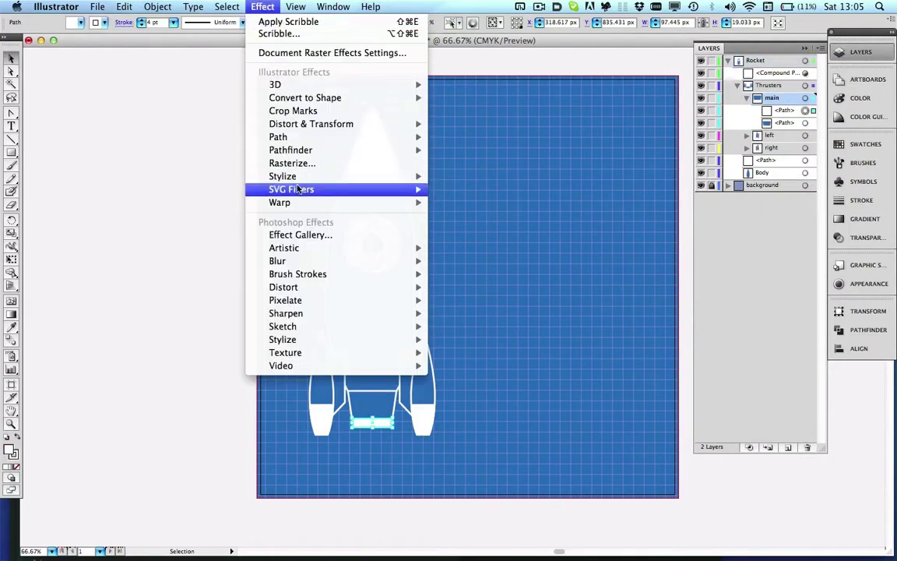
left_click(784, 256)
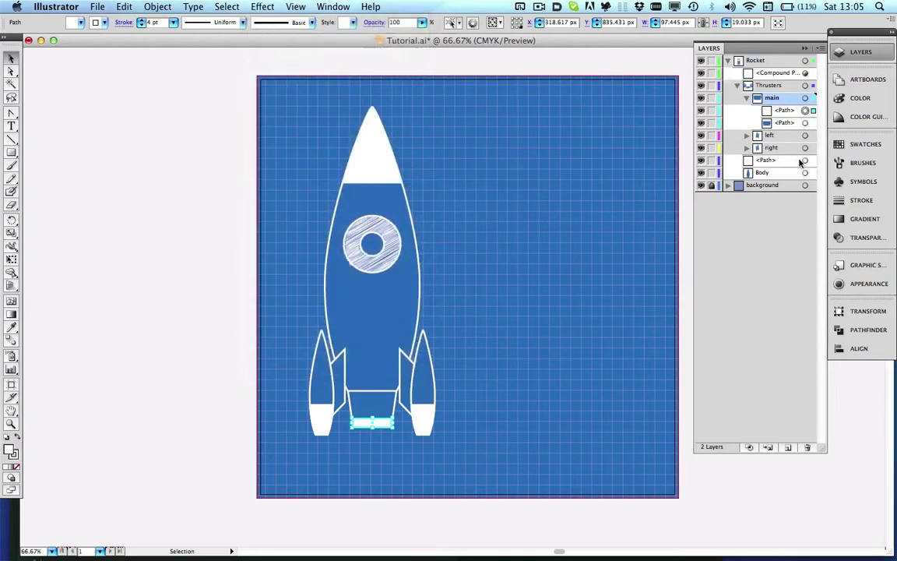
left_click(747, 135)
left_click(747, 185)
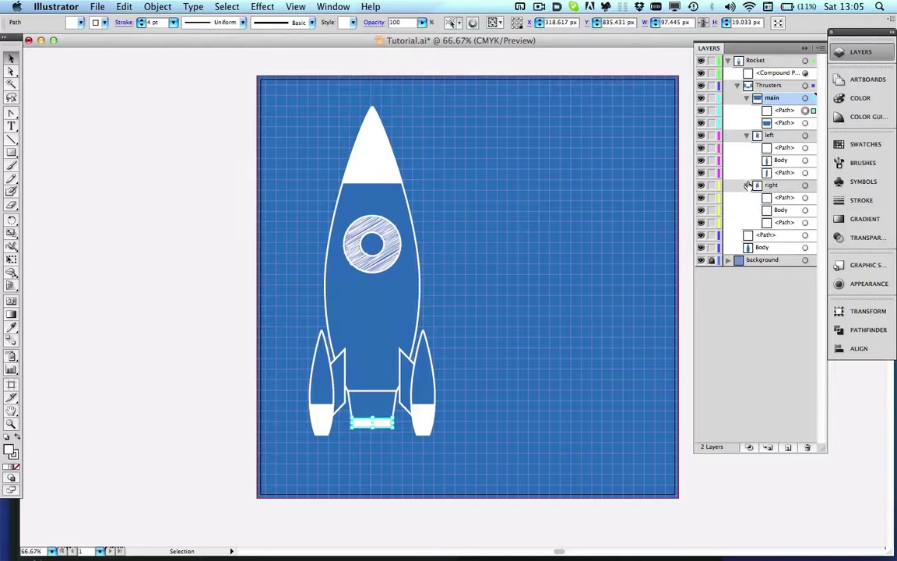
left_click(806, 147, "shift")
left_click(806, 197, "shift")
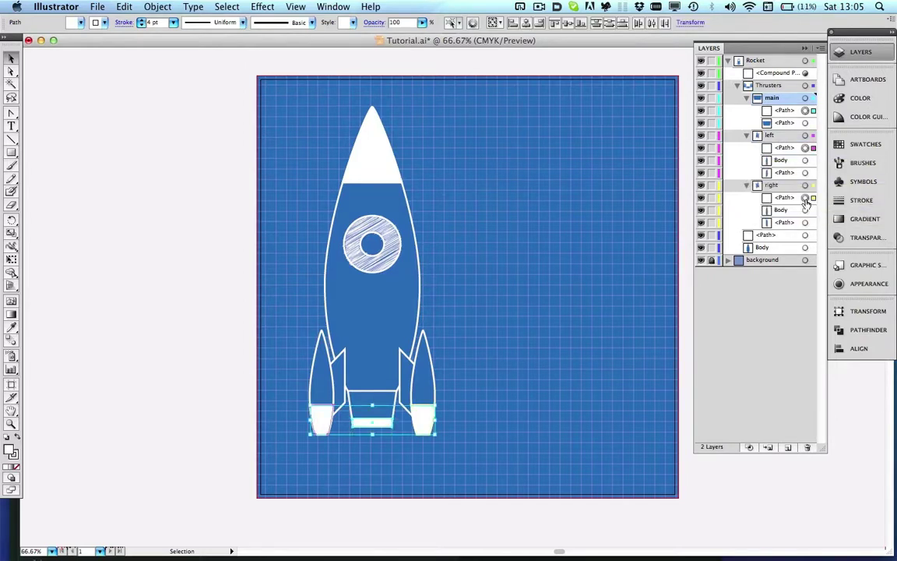
left_click(806, 235, "shift")
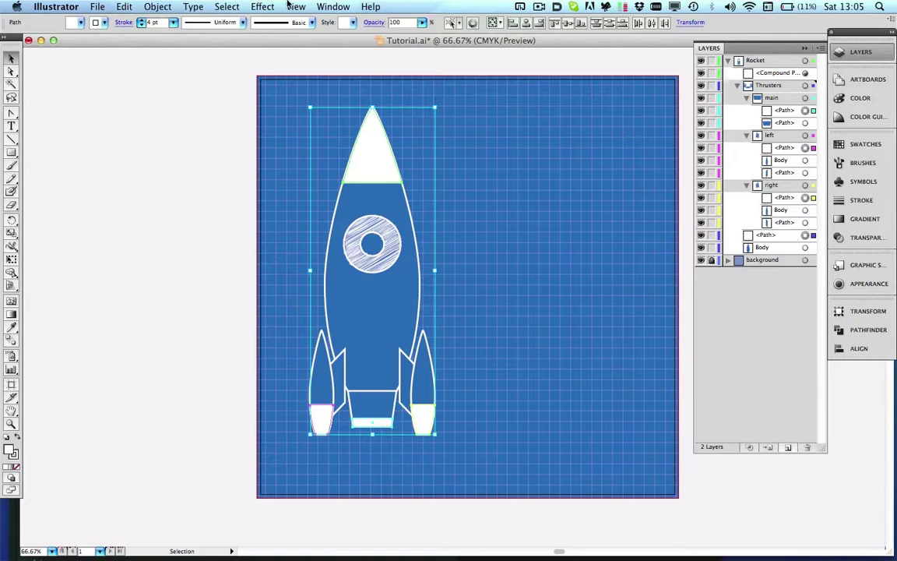
left_click(257, 6)
mouse_move(300, 6)
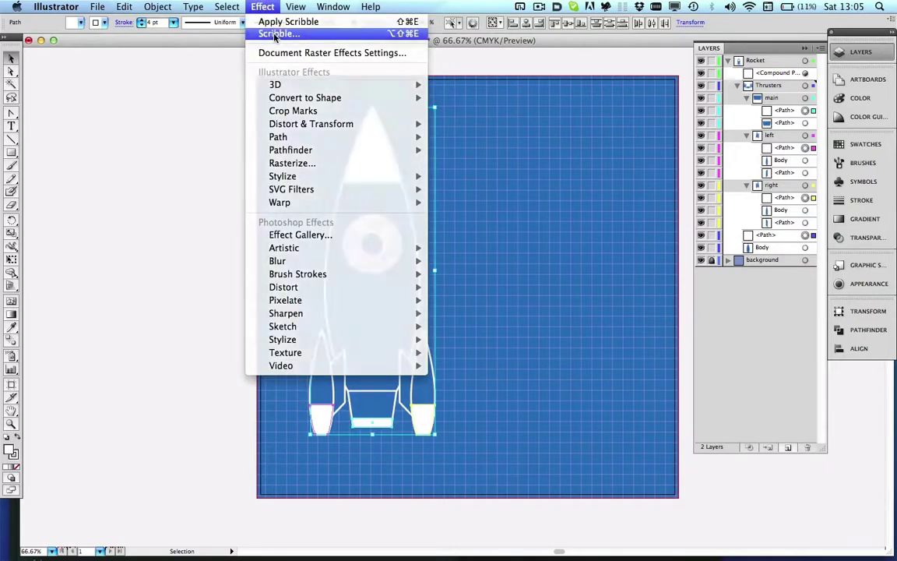
left_click(246, 31)
left_click(611, 130)
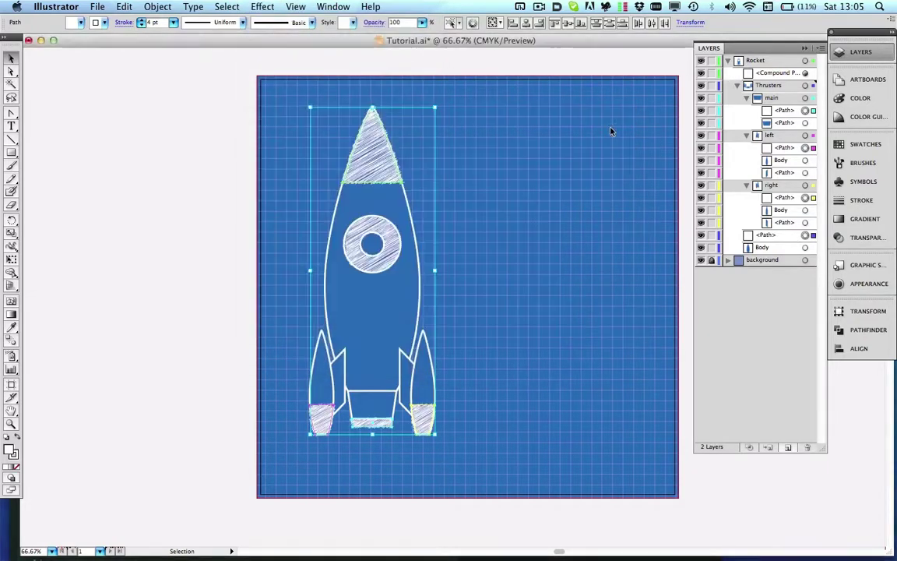
Move the Scribble effect of the thruster ends and nose cone onto their fill only, then deselect them.
left_click(866, 283)
left_click(733, 320)
key("Delete")
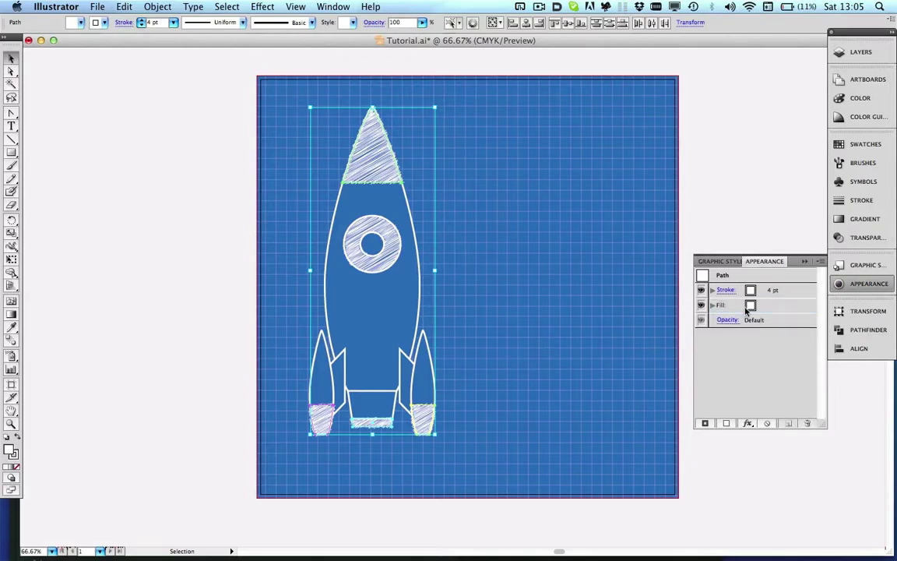
left_click(502, 316)
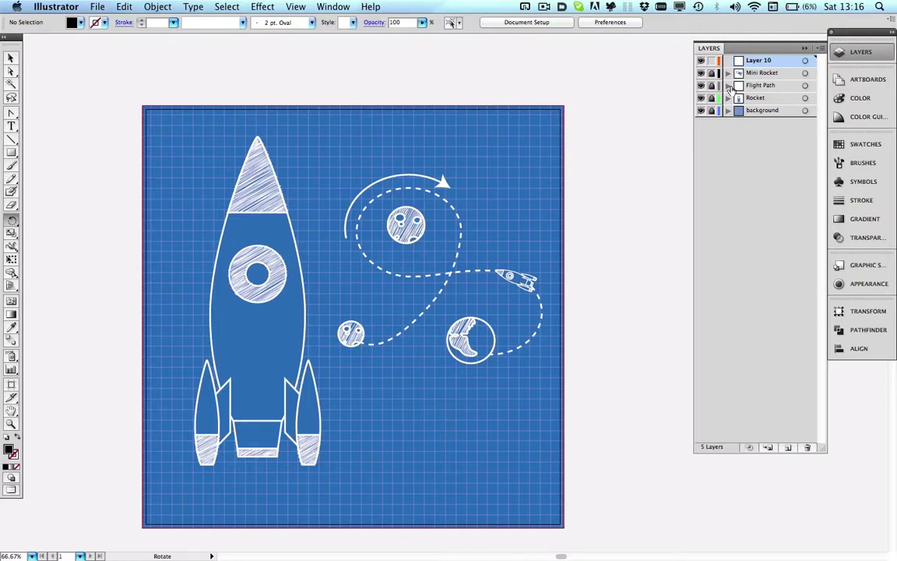
Rename the empty Layer 10 as formula.
double_click(783, 60)
type("for")
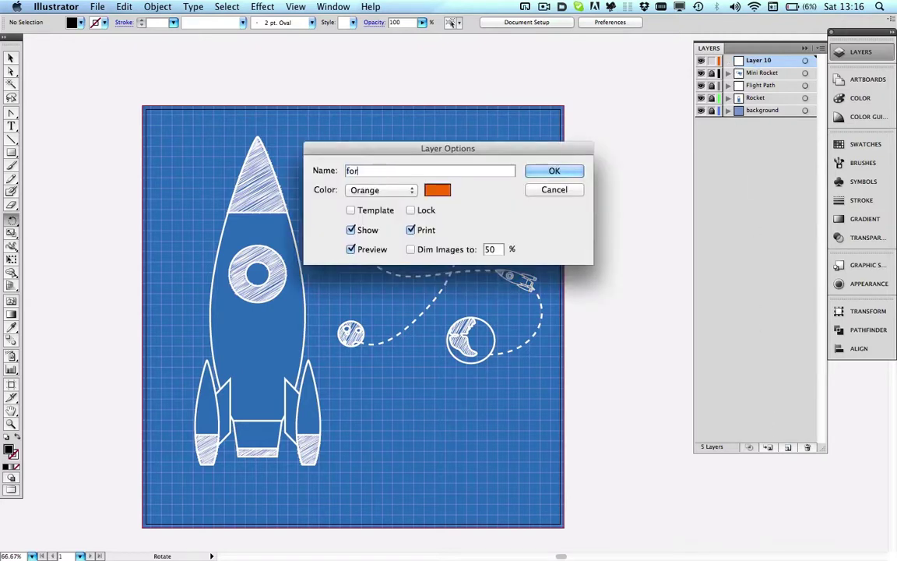
type("mula")
key("Return")
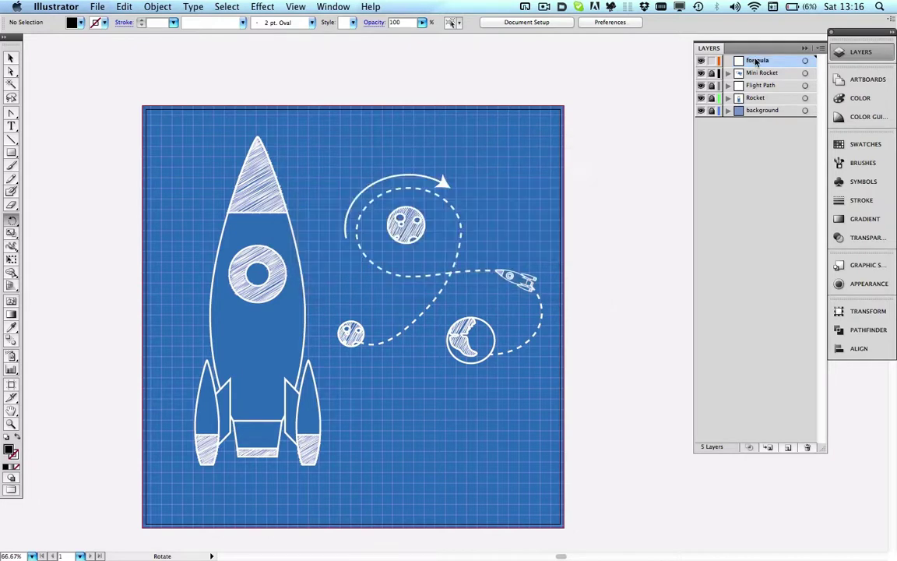
Add the text "acceleration" on the formula layer beside the rocket's right thruster and set its size to 31 pt.
left_click(11, 124)
left_click(352, 414)
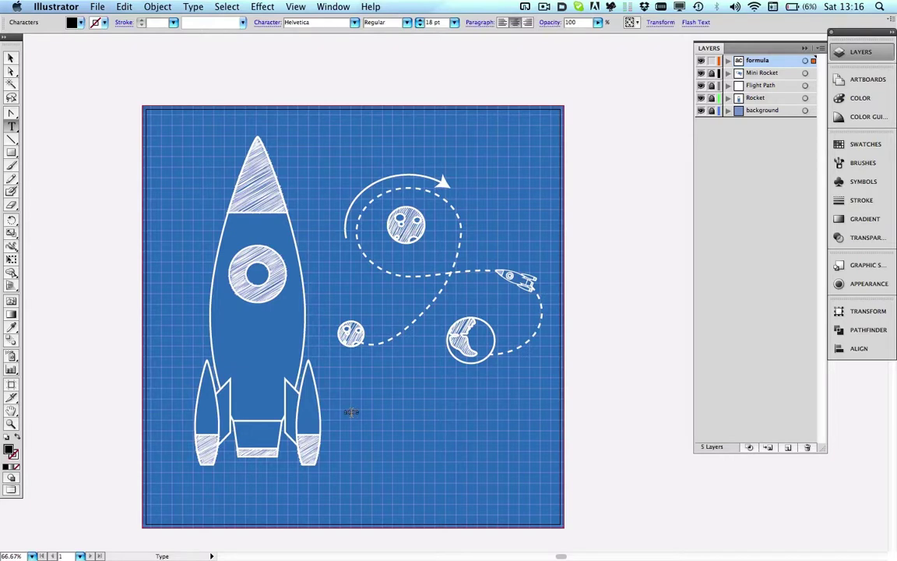
type("acceleration")
double_click(352, 413)
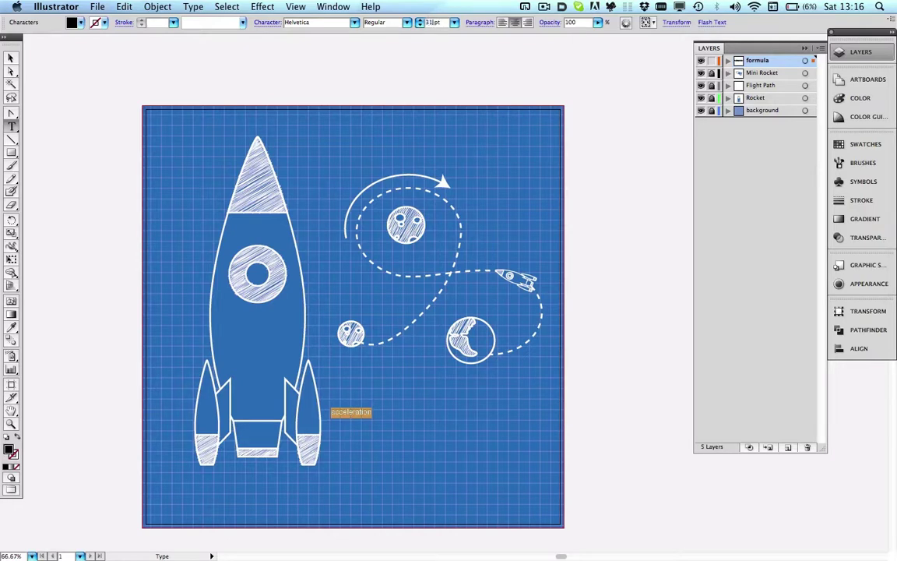
key("Return")
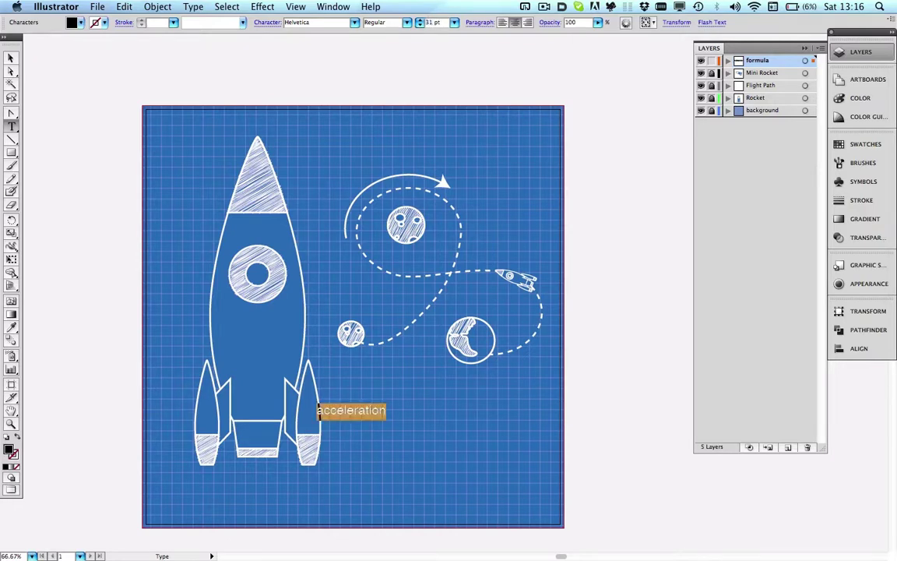
Fill the "acceleration" text with white and set its font to Handwriting - Dakota.
left_click(81, 22)
left_click(22, 35)
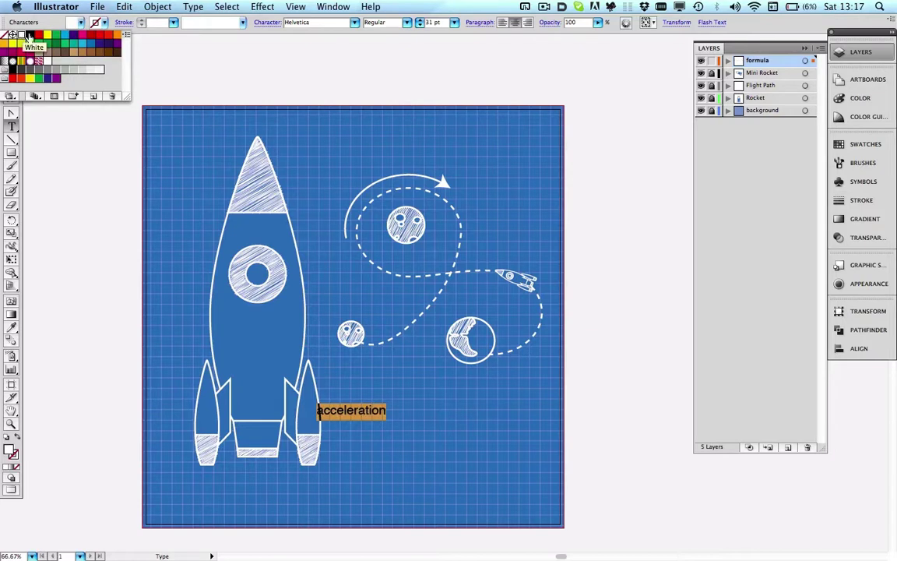
left_click(299, 22)
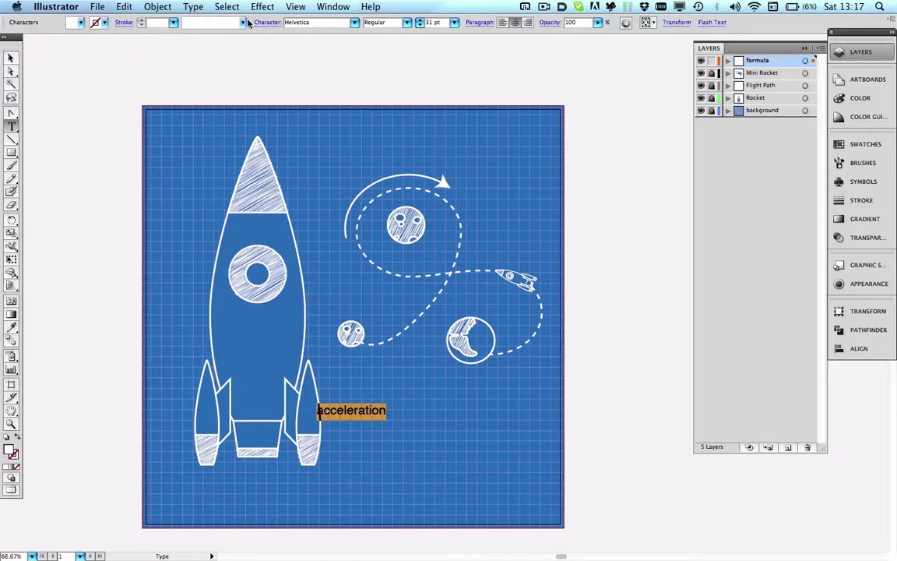
left_click(310, 22)
type("Handwriting - Dakota")
key("Return")
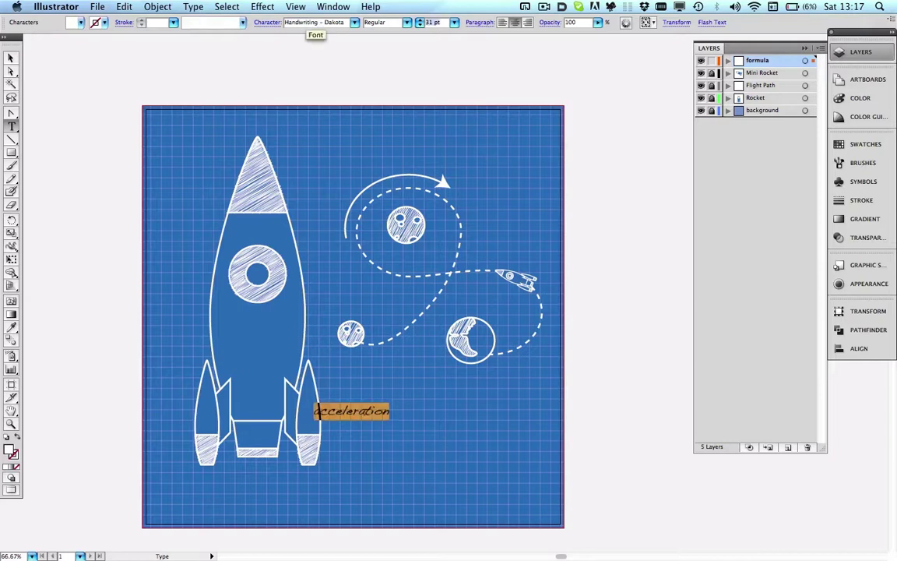
Move the "acceleration" text horizontally until it clears the rocket's right thruster, and append " =" to it.
left_click(11, 58)
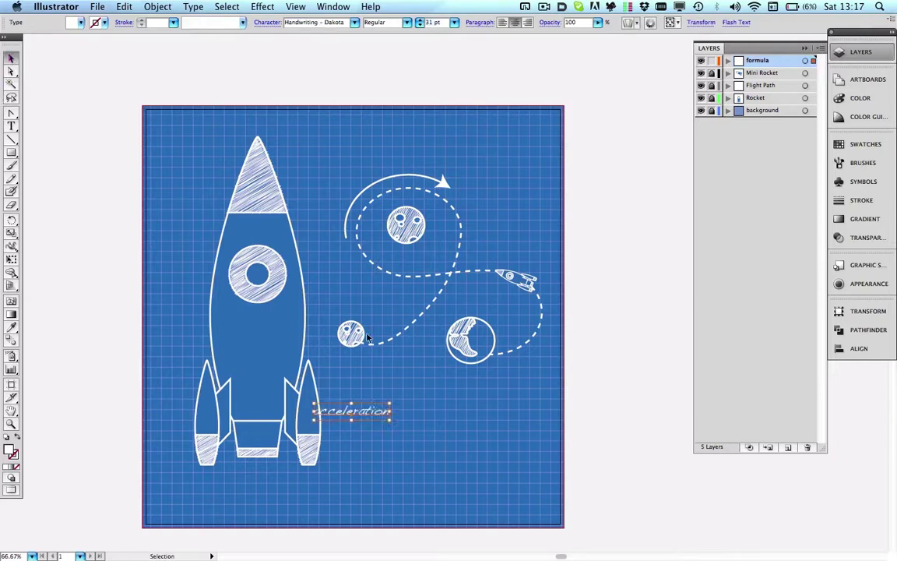
left_click_drag(369, 411, 388, 411)
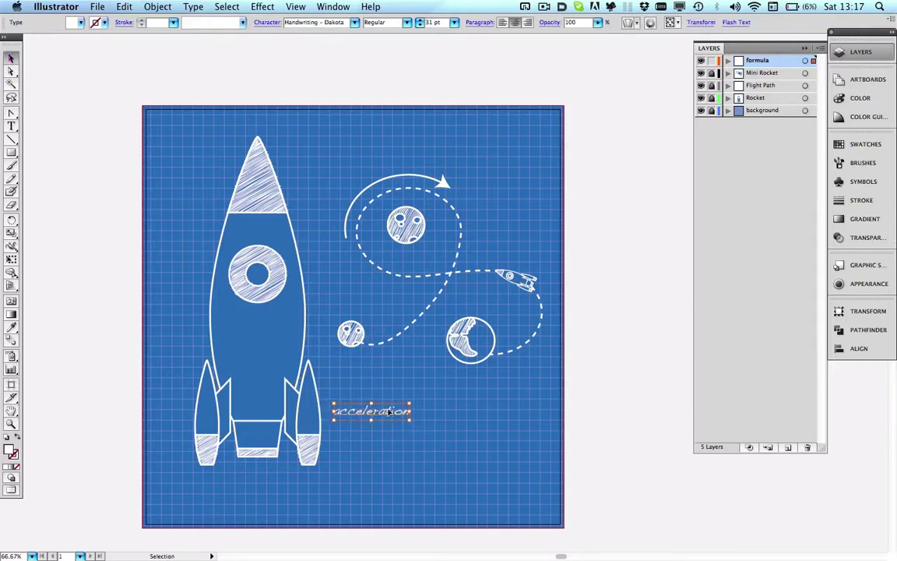
left_click(440, 412)
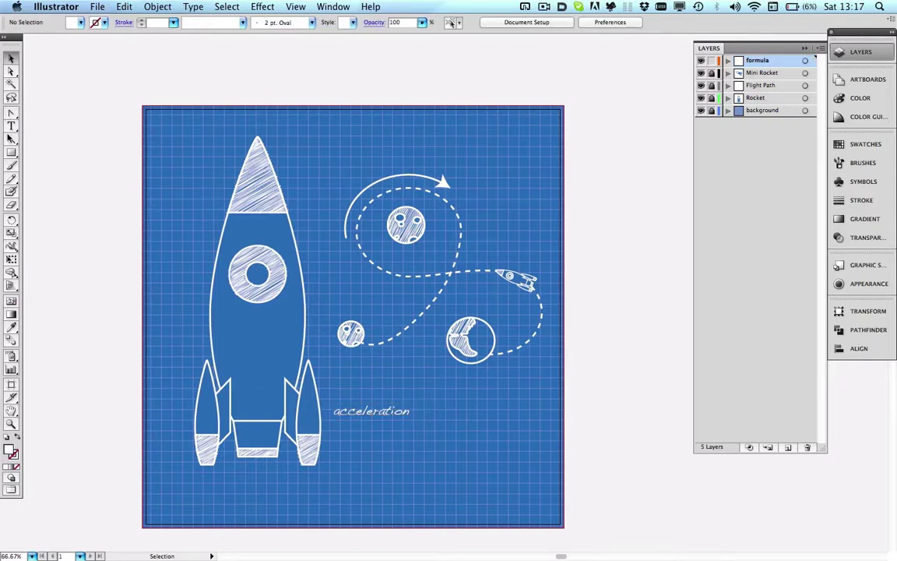
left_click(11, 125)
left_click(372, 411)
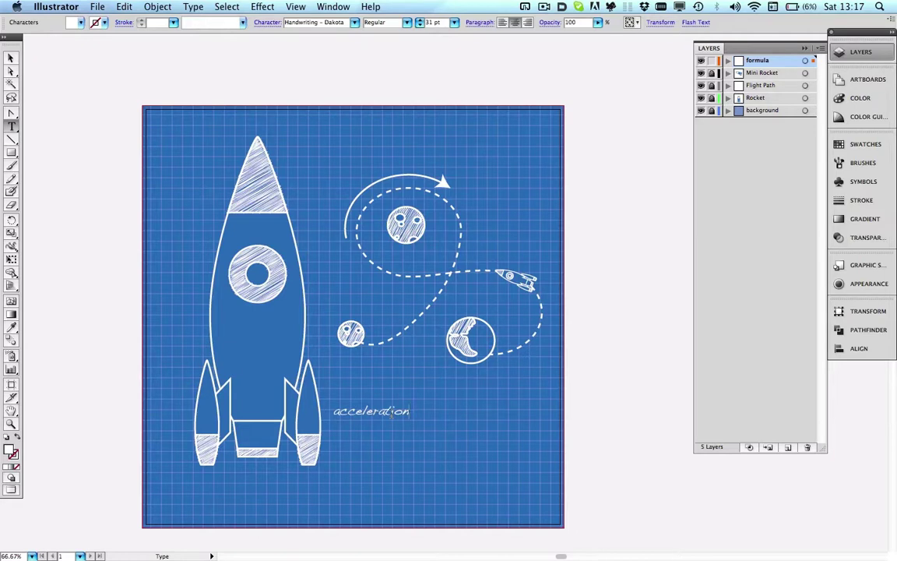
type("=")
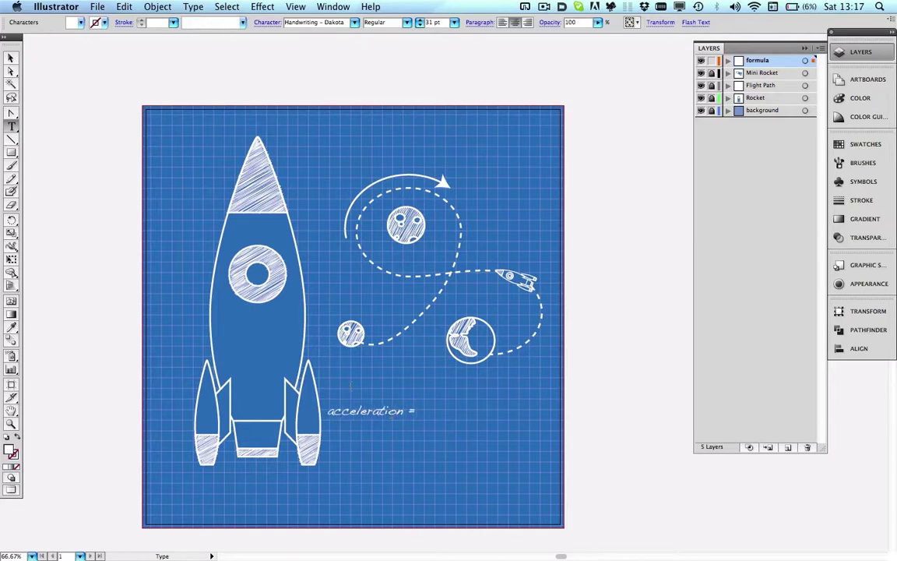
key("Escape")
Add a separate text "change in velocity" below the acceleration line and fill it with white.
left_click(11, 125)
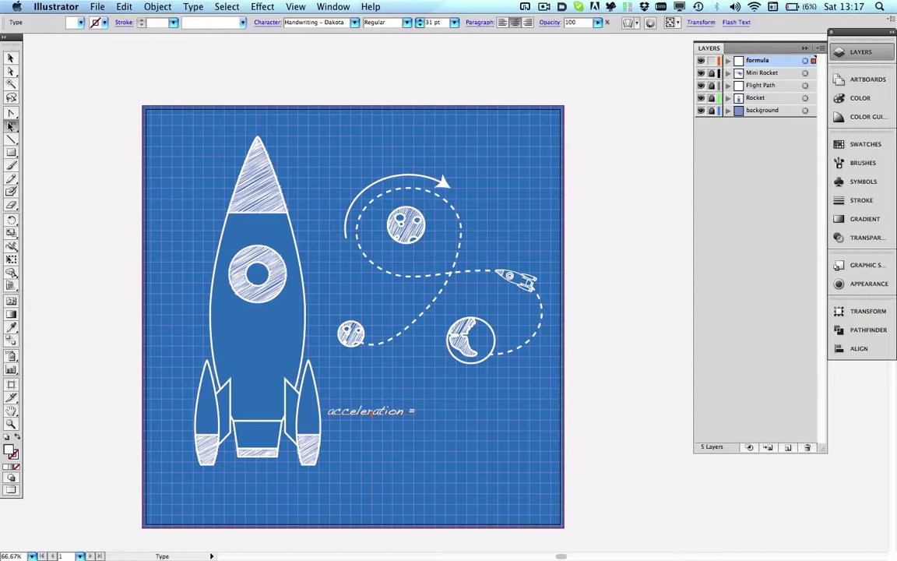
left_click(374, 438)
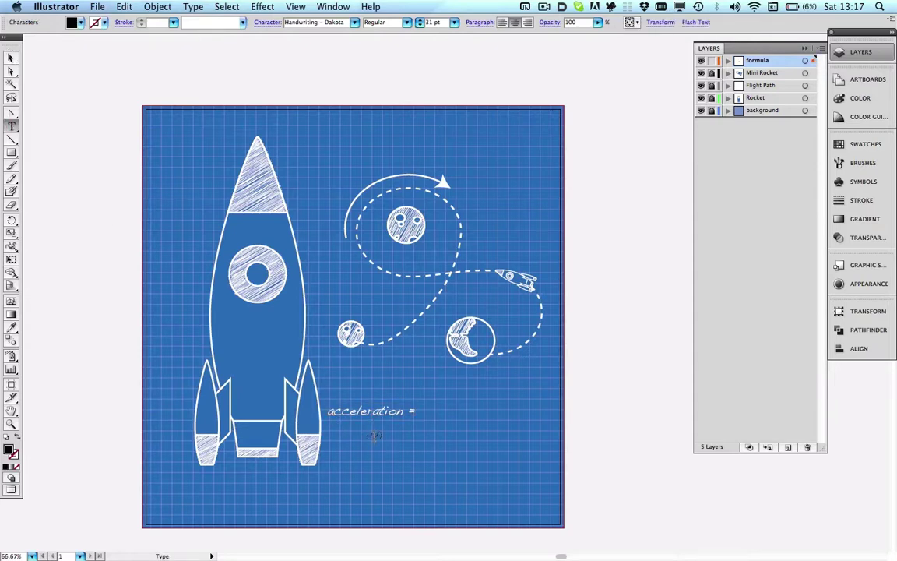
type("change in velocity")
key("super+a")
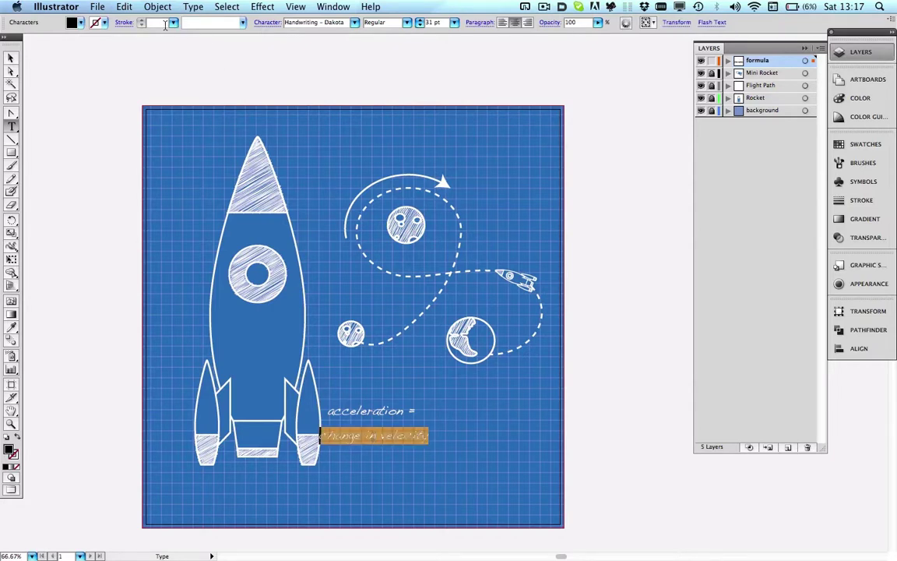
left_click(80, 23)
left_click(22, 35)
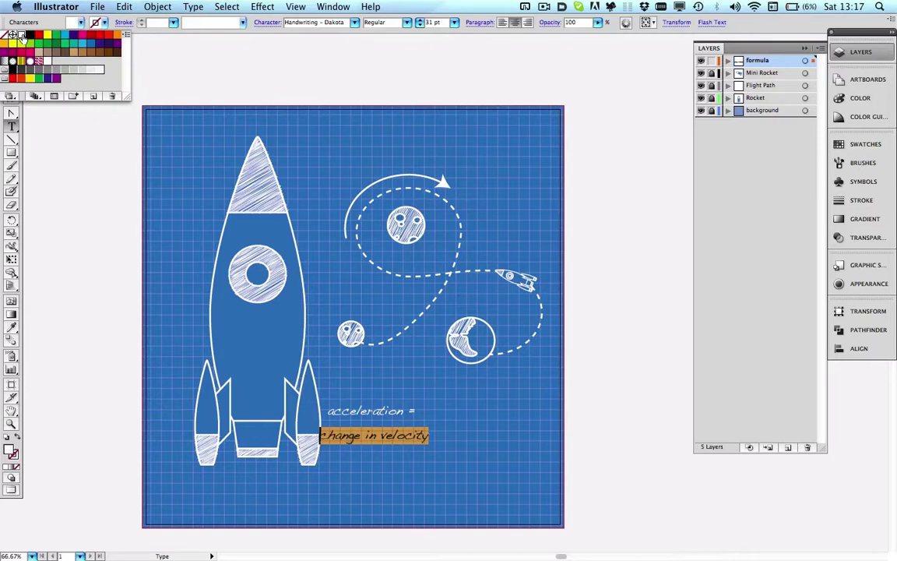
left_click(389, 485)
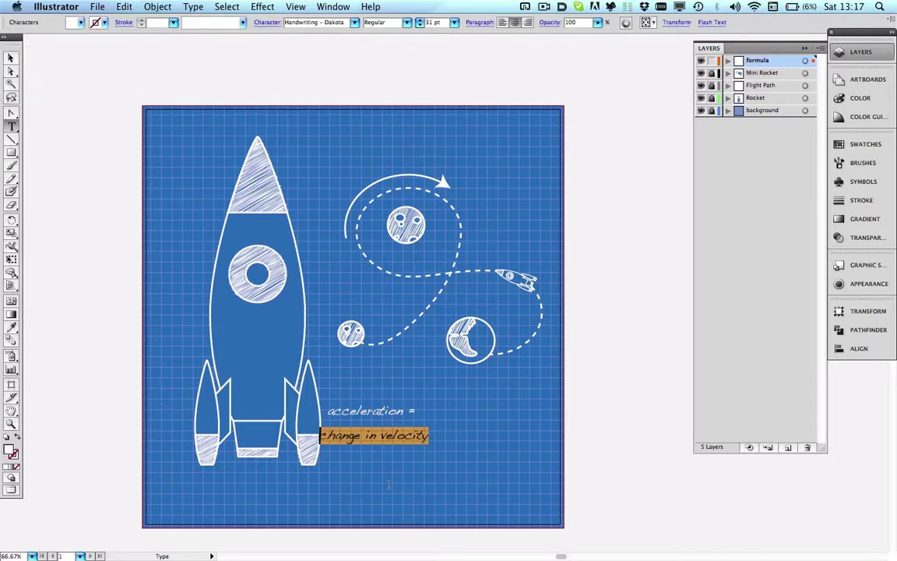
left_click(11, 58)
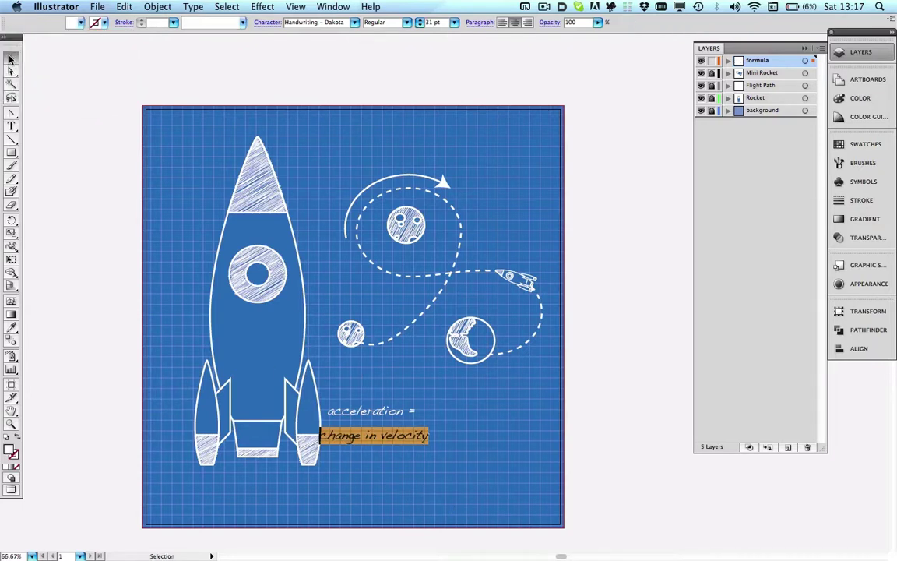
Add a separate text "time taken" below "change in velocity", fill it with white and deselect it.
left_click(11, 126)
left_click(357, 464)
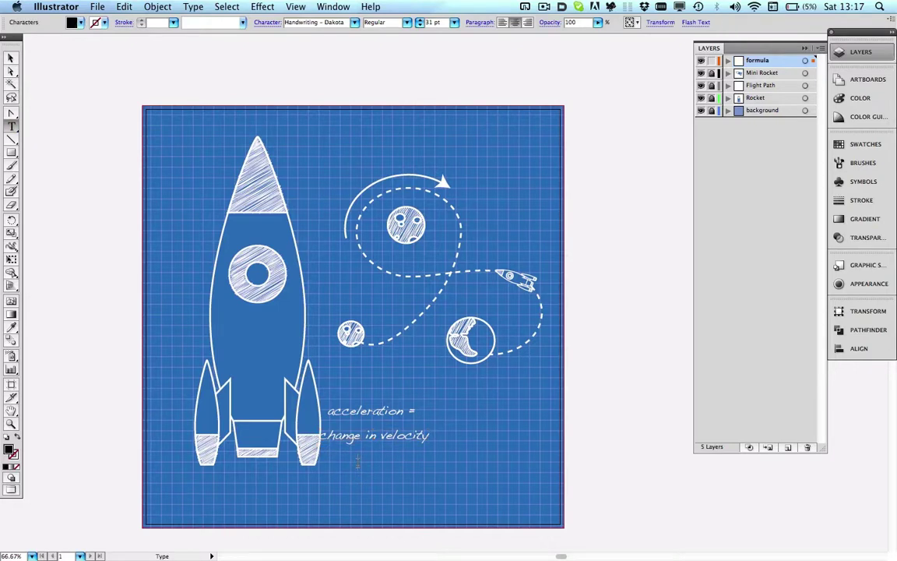
type("time taken")
key("super+a")
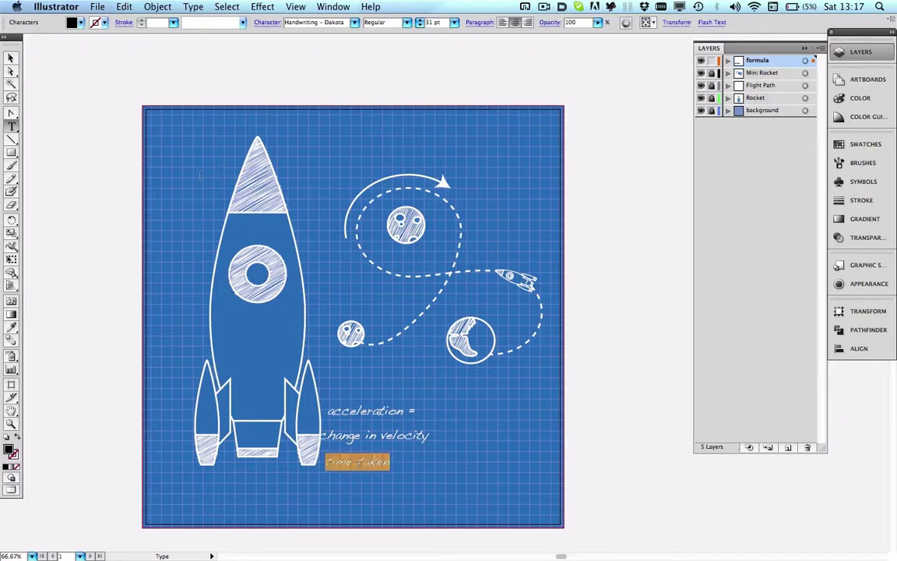
left_click(81, 26)
left_click(21, 35)
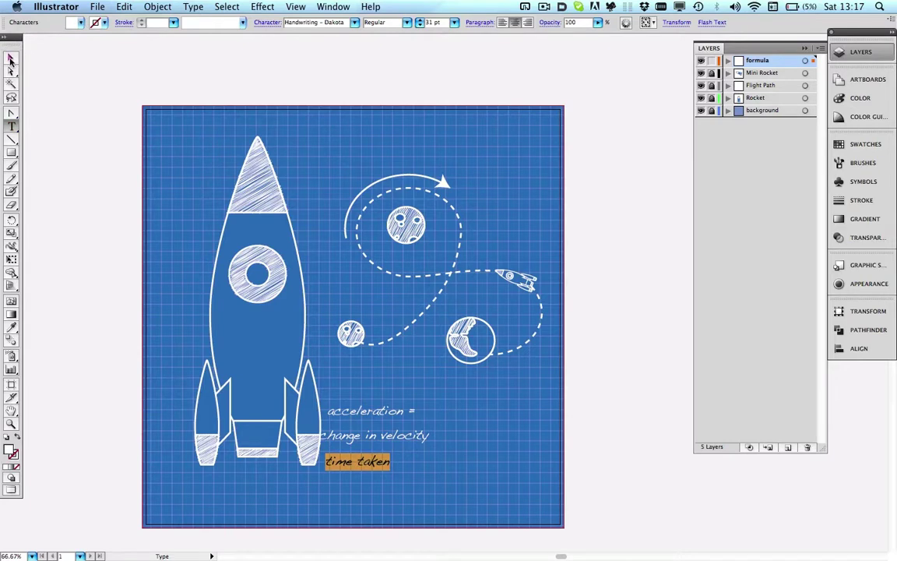
left_click(11, 58)
left_click(437, 516)
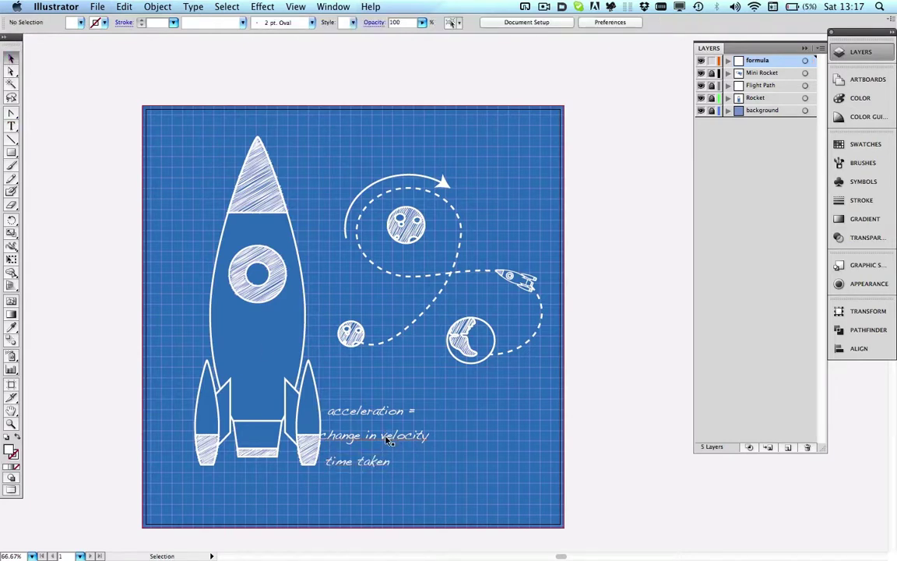
Stack "change in velocity" above "time taken" beside the equals sign and shift "acceleration =" toward them.
left_click_drag(386, 438, 492, 401)
left_click_drag(372, 461, 494, 423)
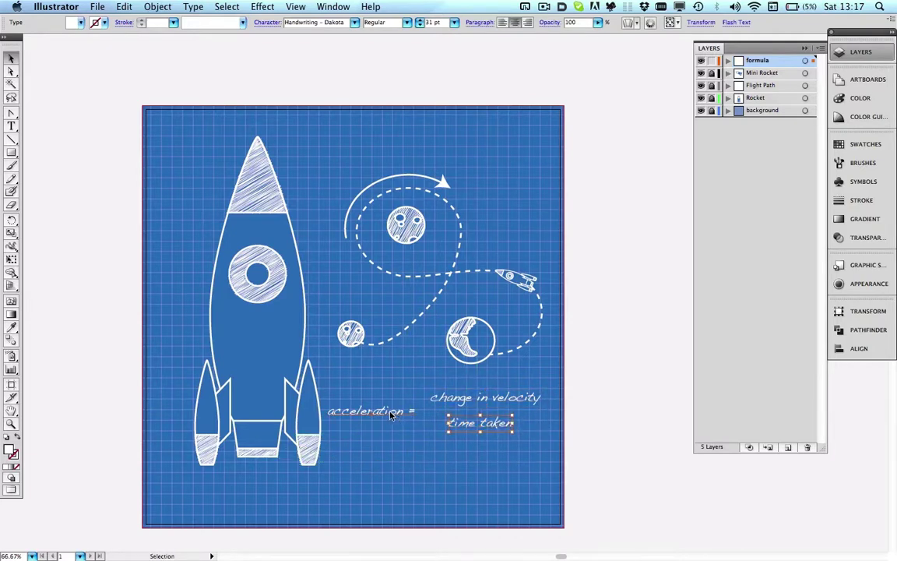
left_click_drag(386, 415, 423, 417)
Draw a nearly horizontal fraction line about 265 px wide between "change in velocity" and "time taken", with a white 3 pt stroke.
left_click(11, 137)
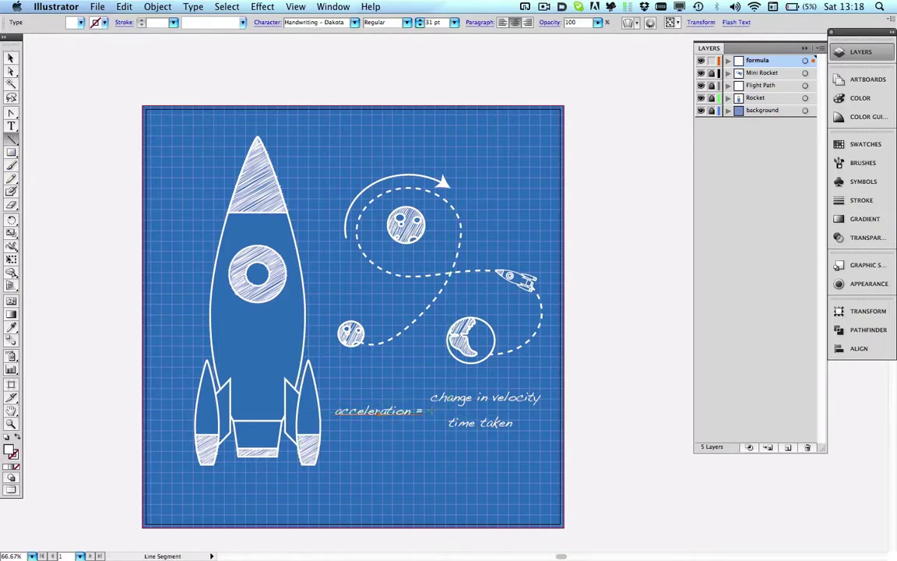
mouse_move(431, 410)
left_mouse_down()
mouse_move(458, 390)
mouse_move(543, 410)
left_mouse_up()
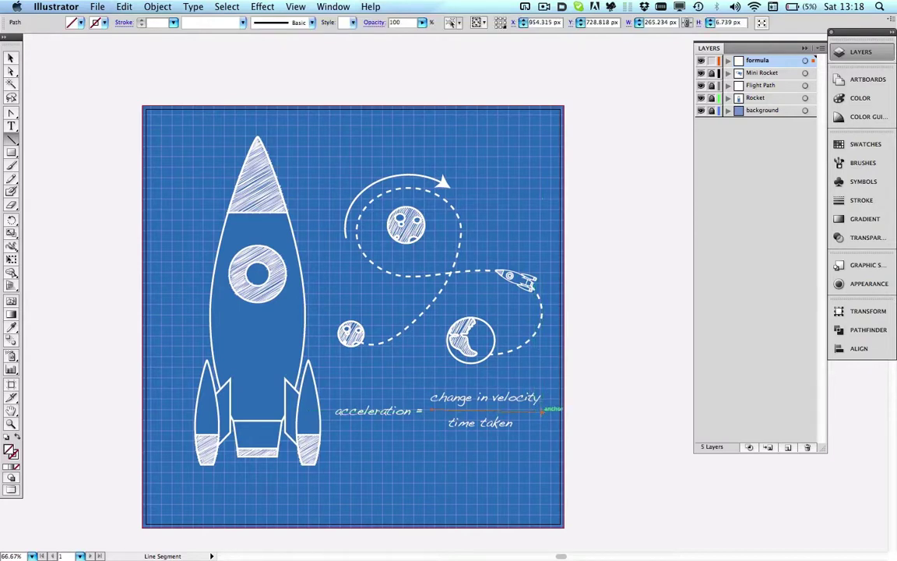
left_click(5, 467)
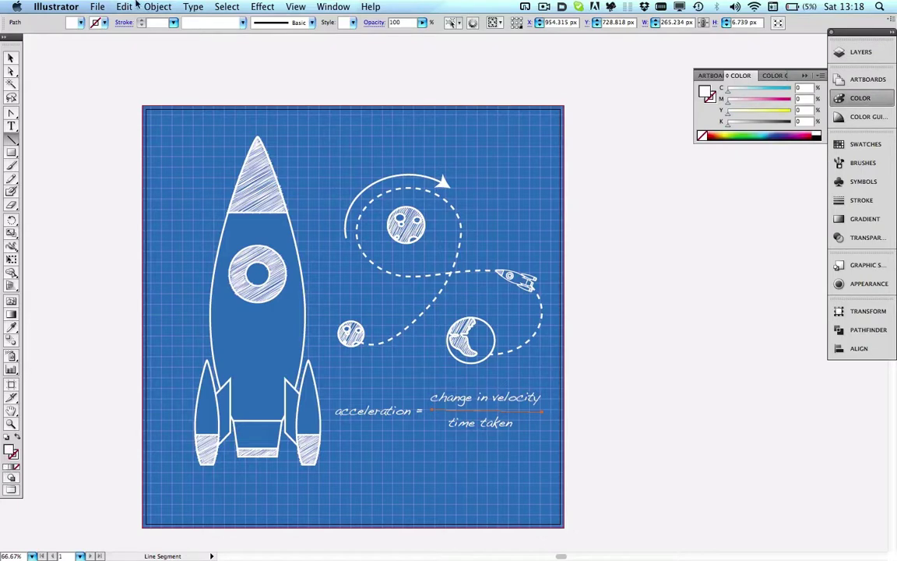
left_click(175, 25)
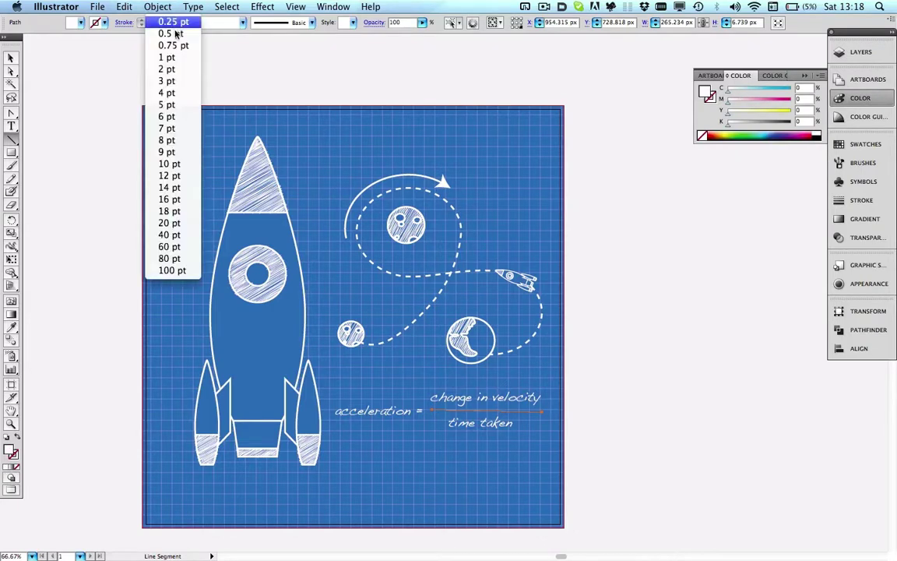
left_click(180, 74)
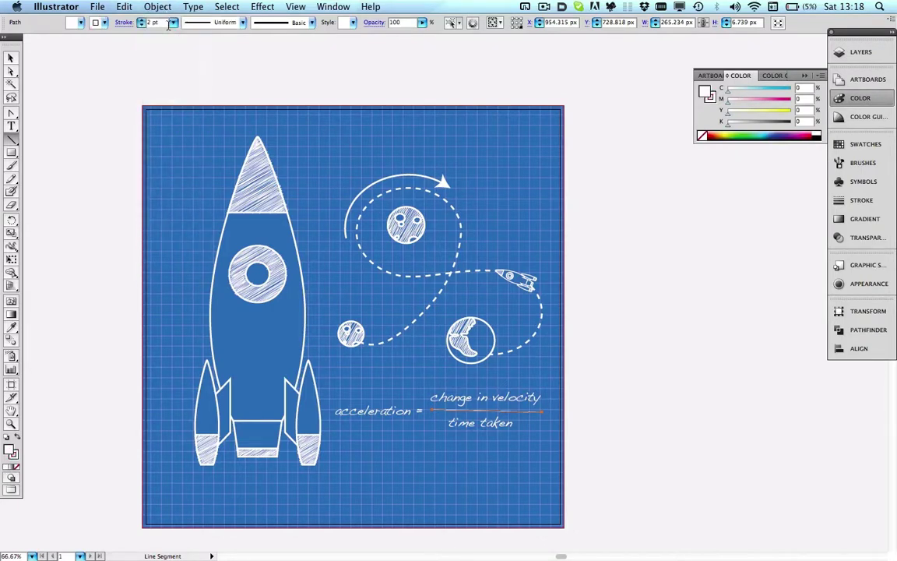
left_click(173, 22)
left_click(172, 48)
left_click(173, 23)
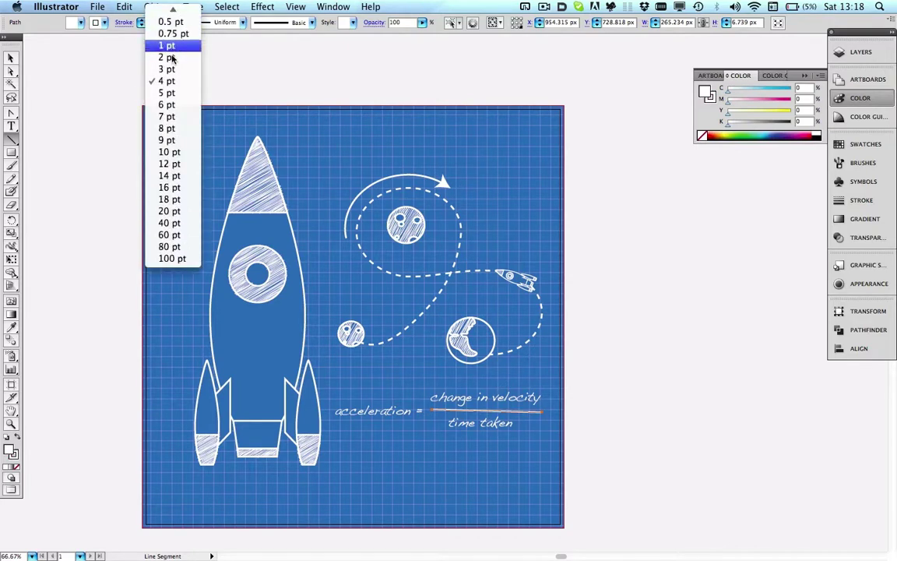
left_click(172, 71)
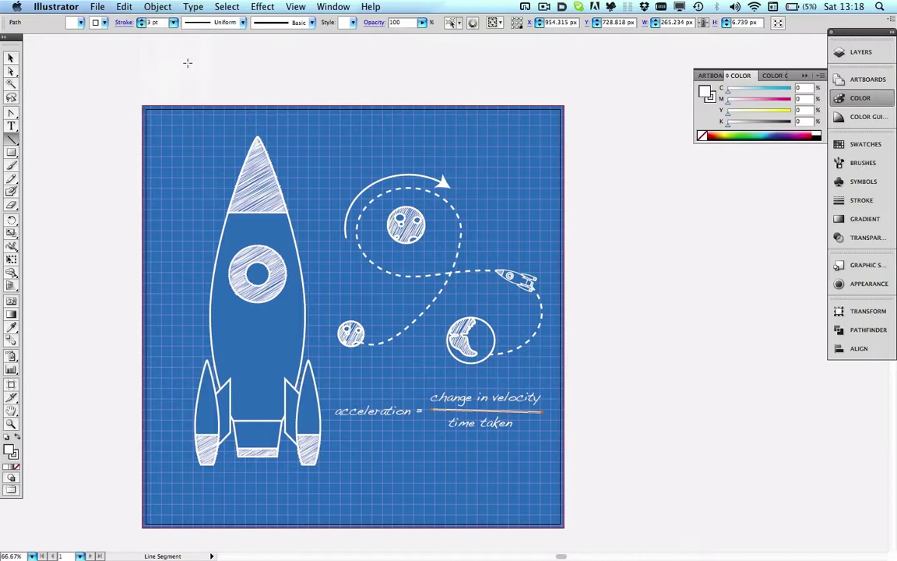
Apply a width profile tapered at both ends to the fraction line's stroke and deselect the line.
left_click(218, 22)
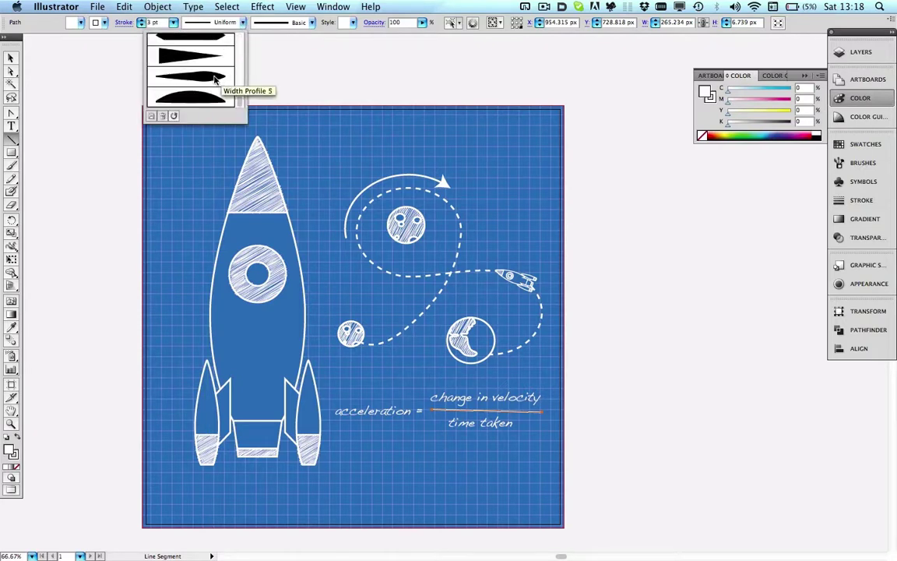
left_click(203, 71)
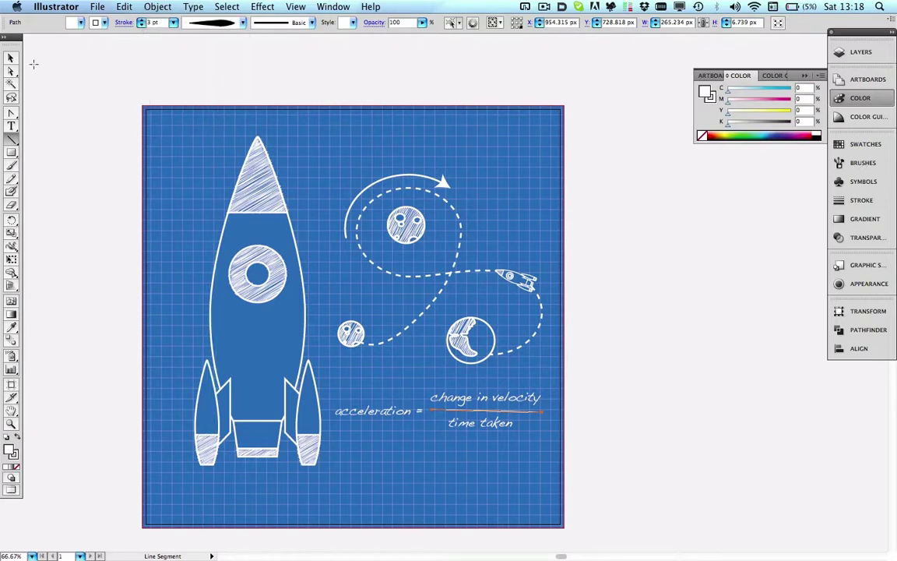
left_click(11, 58)
left_click(403, 466)
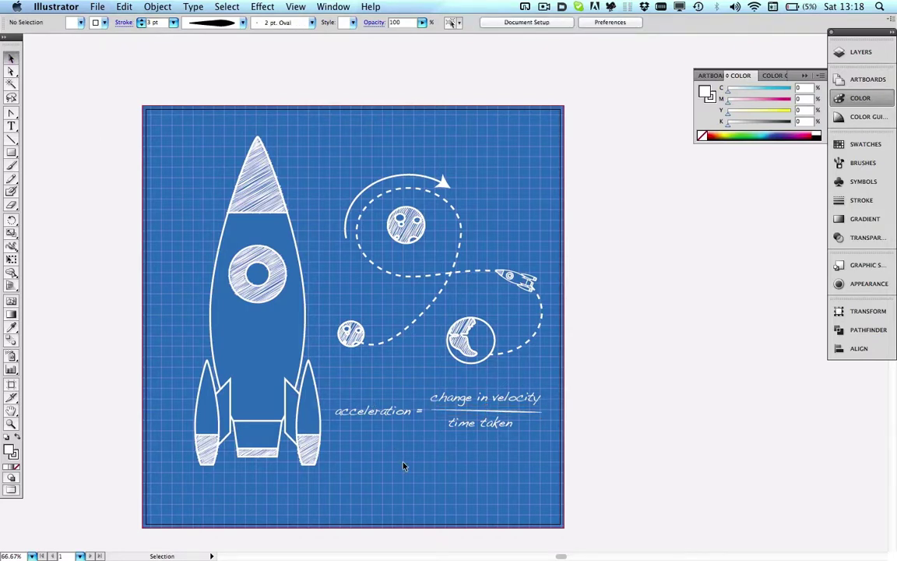
Reflect the fraction line across the vertical axis, adjust its tilt slightly and deselect it.
left_click(476, 411)
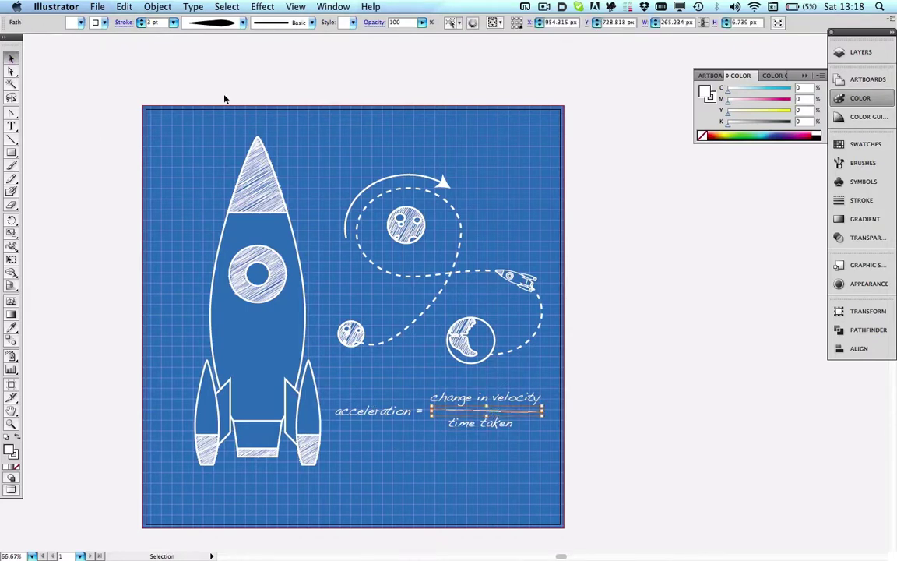
left_click(158, 6)
mouse_move(187, 21)
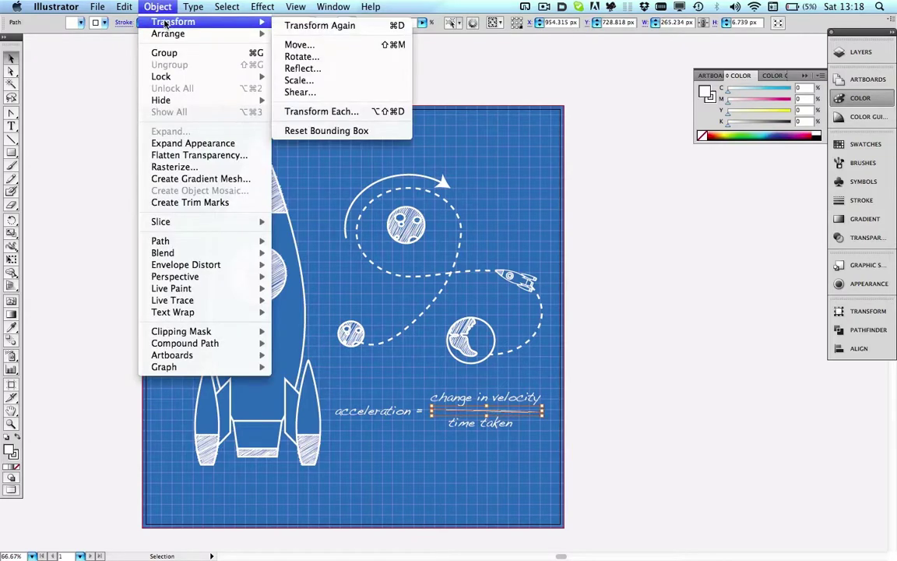
left_click(296, 68)
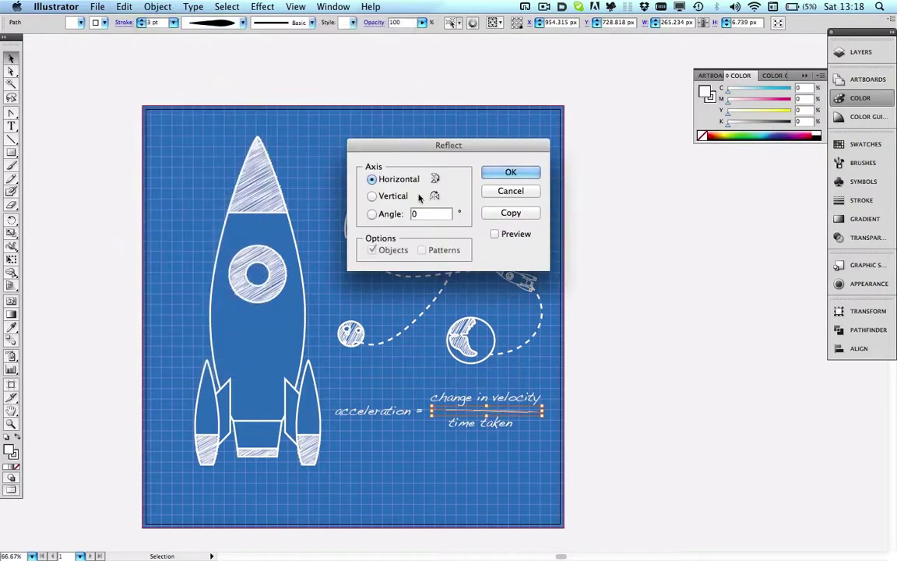
left_click(382, 195)
left_click(499, 174)
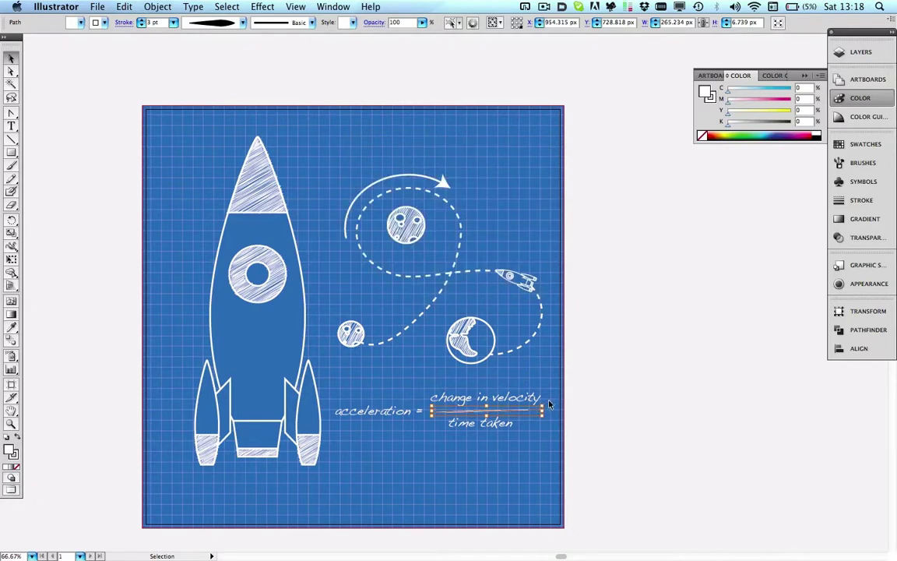
left_click_drag(550, 403, 547, 408)
left_click(537, 379)
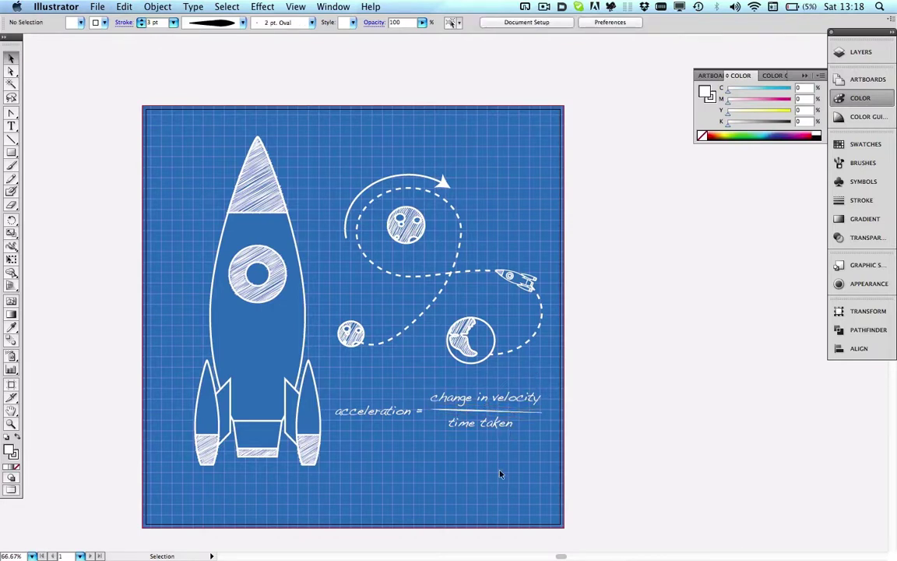
Tilt "acceleration =" and the two fraction texts slightly counterclockwise, nudge the fraction texts into place and deselect them.
left_click(373, 417)
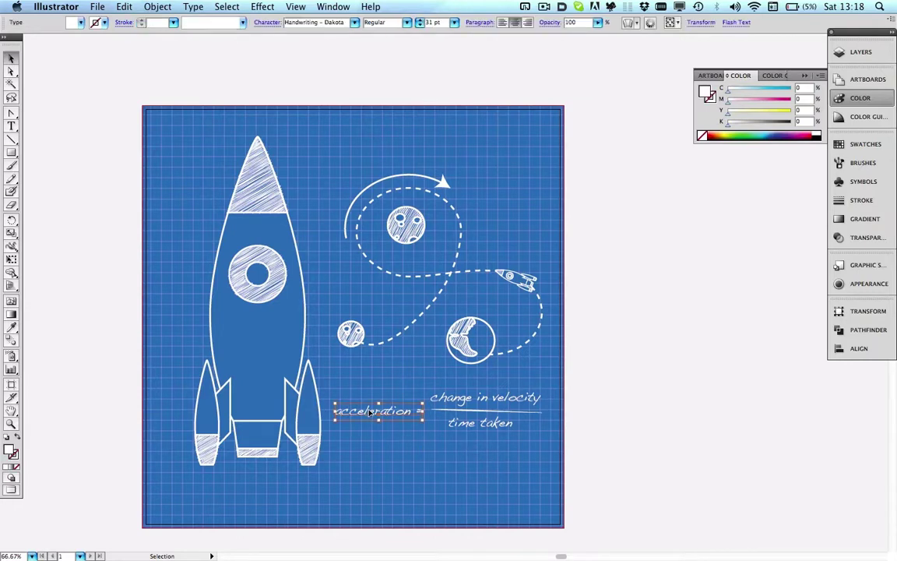
mouse_move(425, 398)
left_mouse_down()
mouse_move(420, 360)
mouse_move(424, 397)
left_mouse_up()
left_click(423, 383)
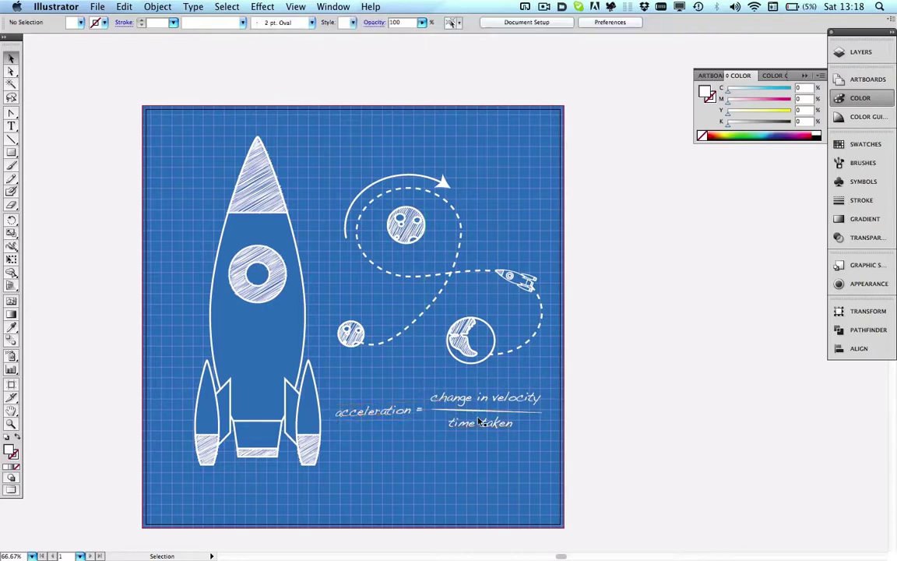
left_click_drag(545, 437, 479, 390)
left_click_drag(545, 387, 555, 379)
left_click_drag(495, 398, 493, 395)
left_click(383, 379)
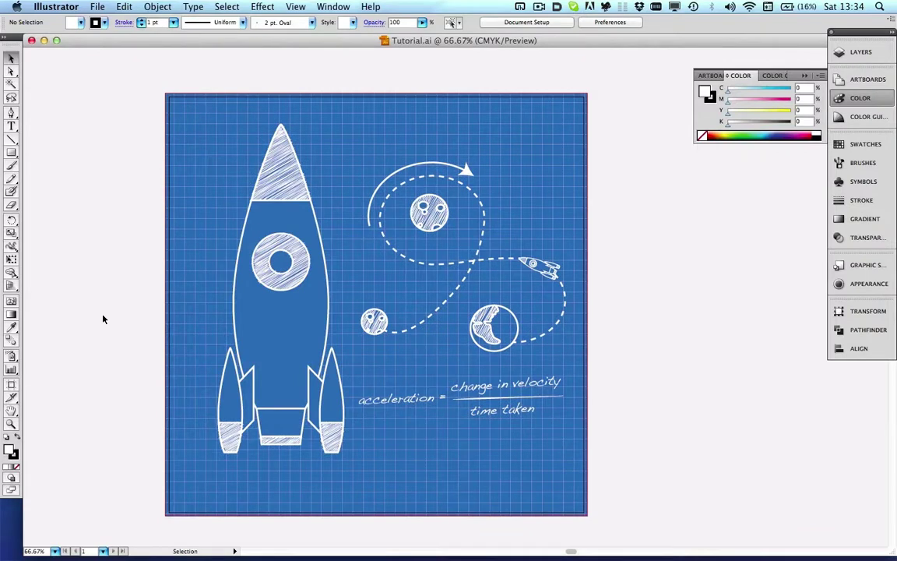
Add a new layer named Guides above the formula layer and collapse the Rocket layer.
left_click(861, 52)
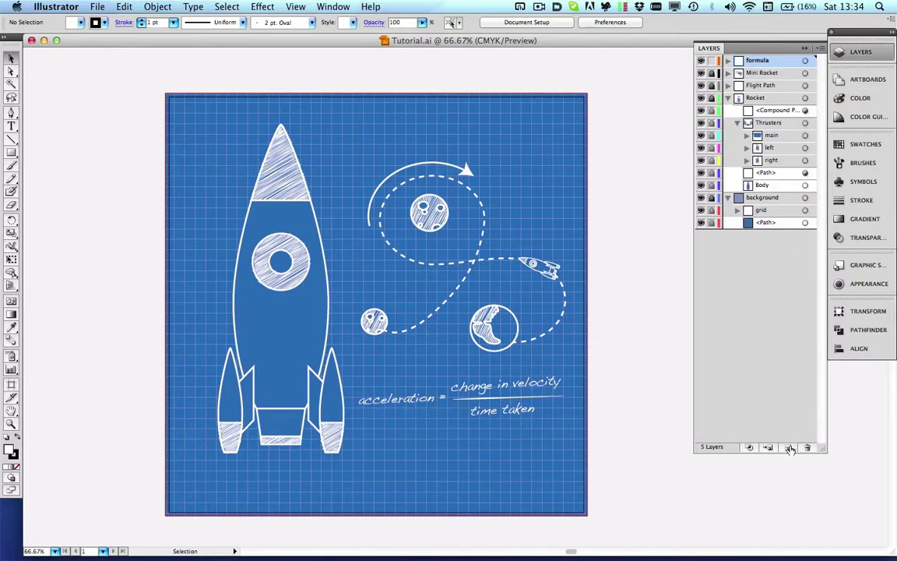
left_click(789, 448)
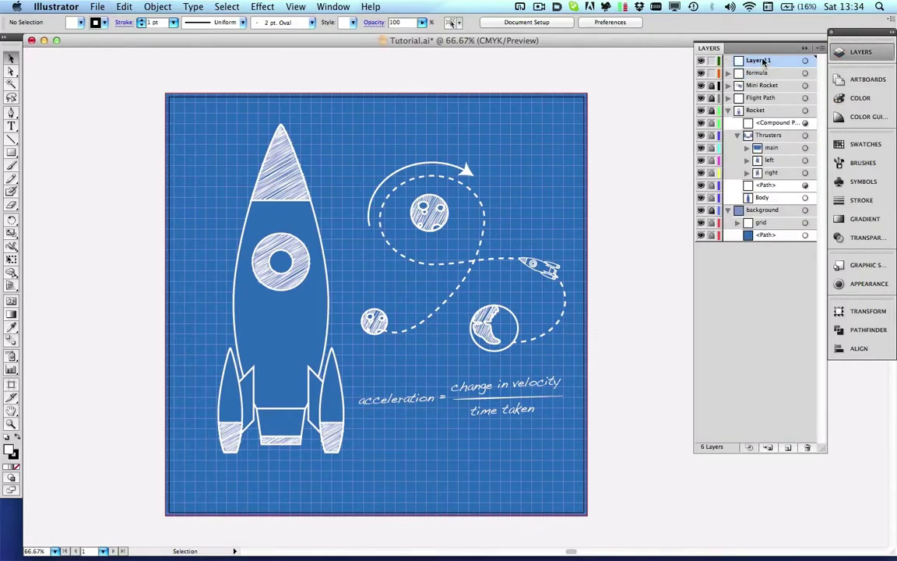
double_click(763, 62)
type("G")
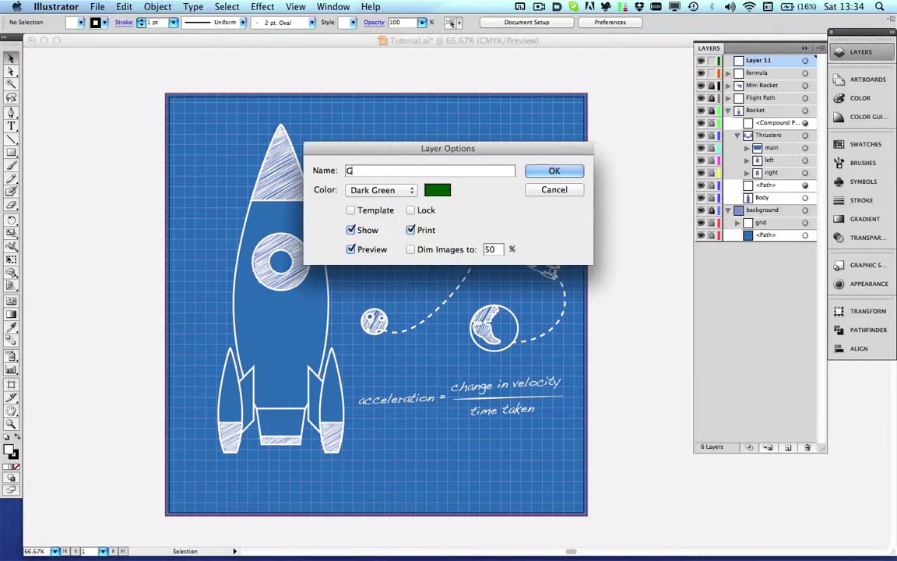
type("uides")
key("Return")
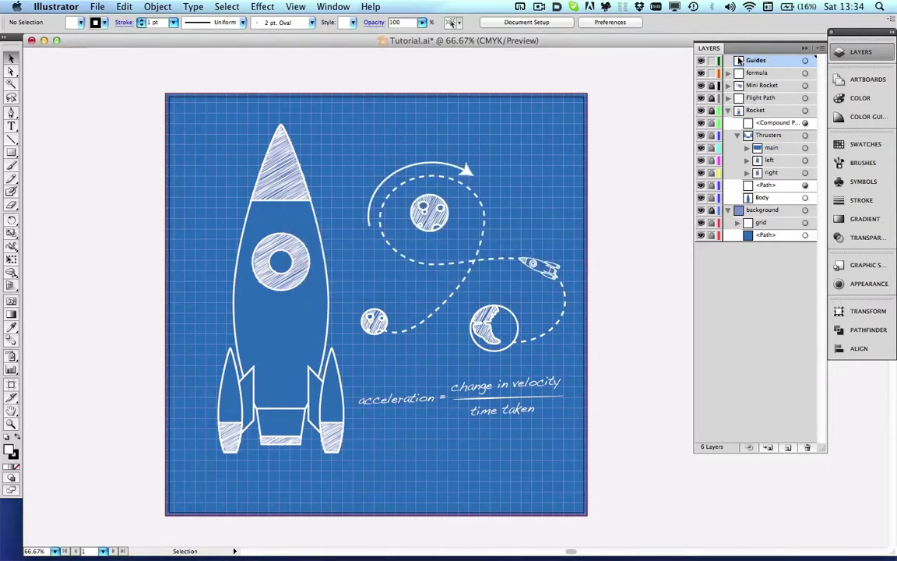
left_click(728, 110)
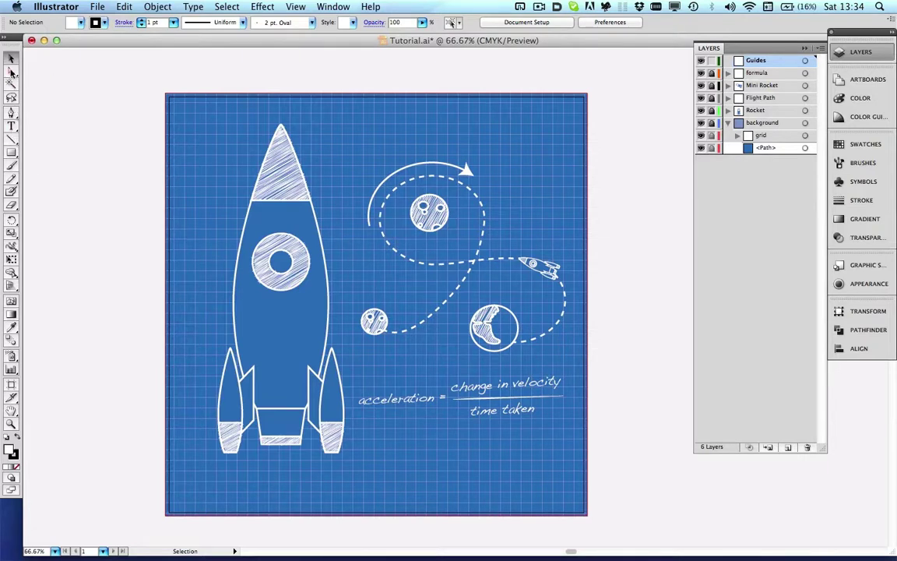
Draw a vertical line about 895 px long through the rocket's centre and a horizontal one about 414 px long through its window.
left_click(11, 139)
left_click_drag(280, 115, 280, 269)
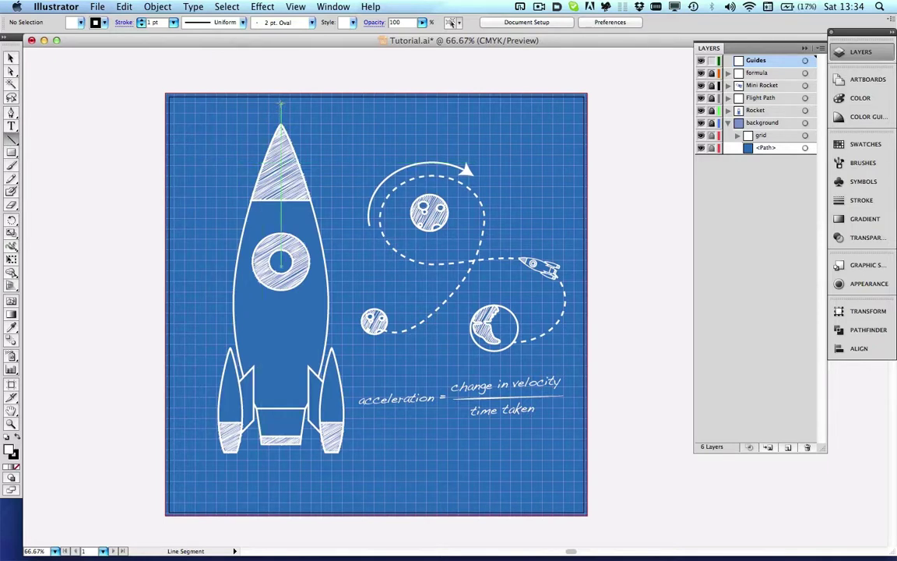
left_click_drag(281, 269, 279, 474)
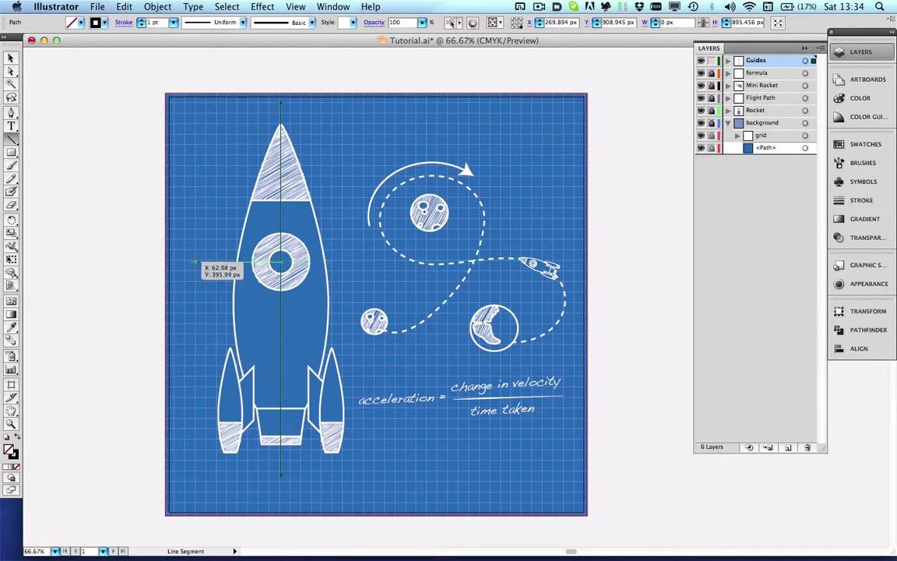
left_click_drag(196, 263, 362, 266)
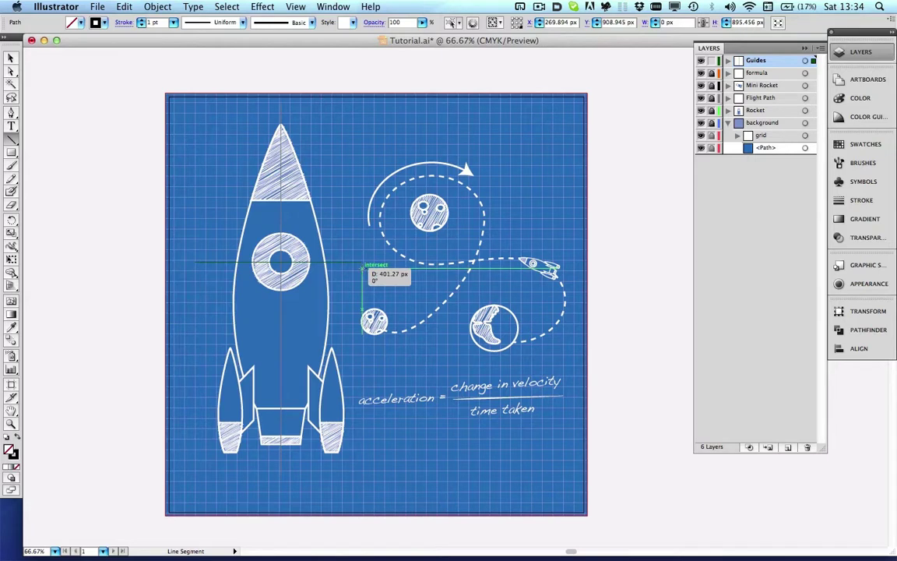
left_click_drag(361, 266, 368, 265)
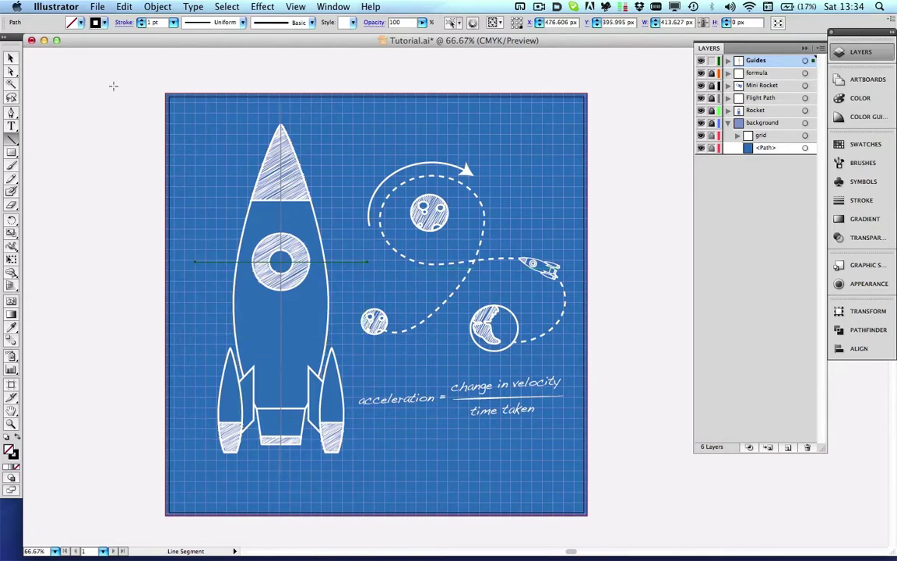
Select both guide lines, remove their black stroke and set their fill colour to white (FFFFFF).
left_click(11, 58)
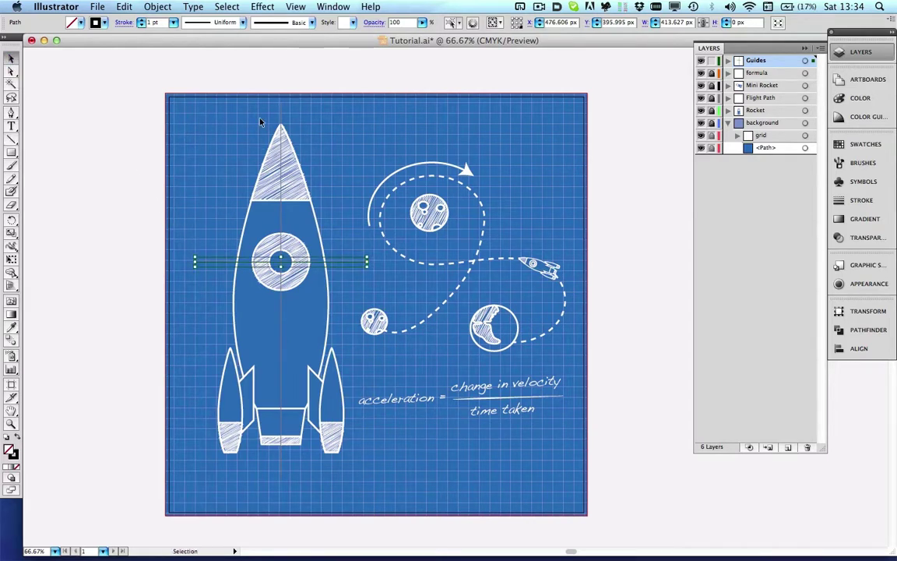
key("super+a")
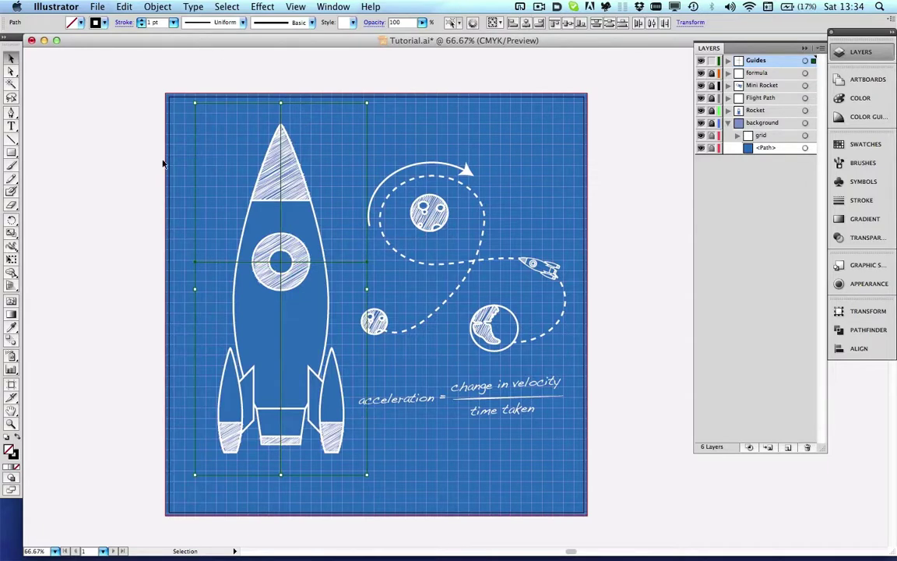
left_click(14, 454)
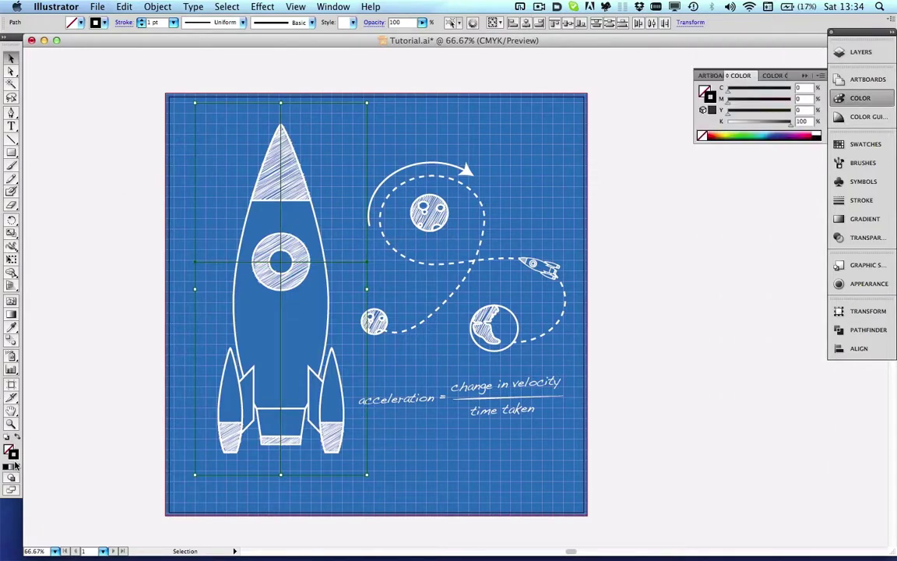
key("/")
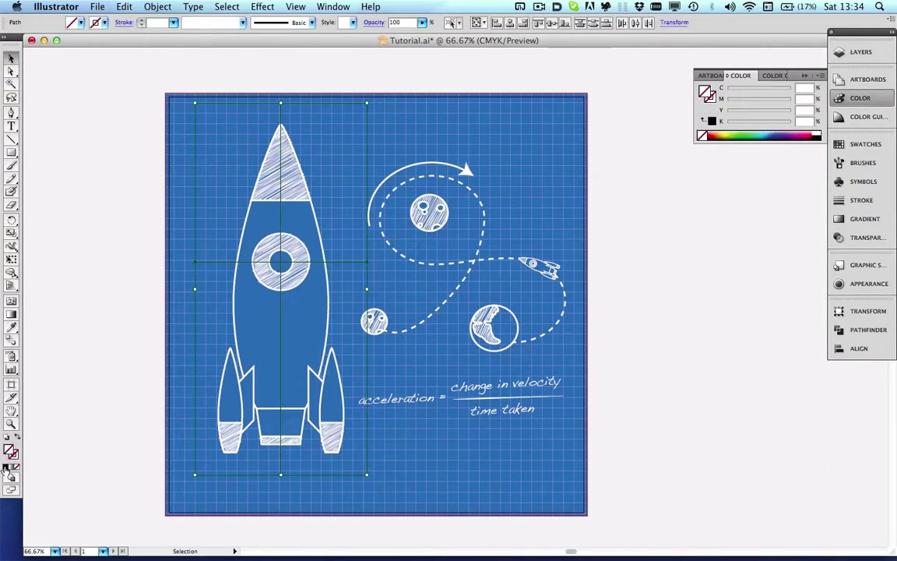
double_click(10, 451)
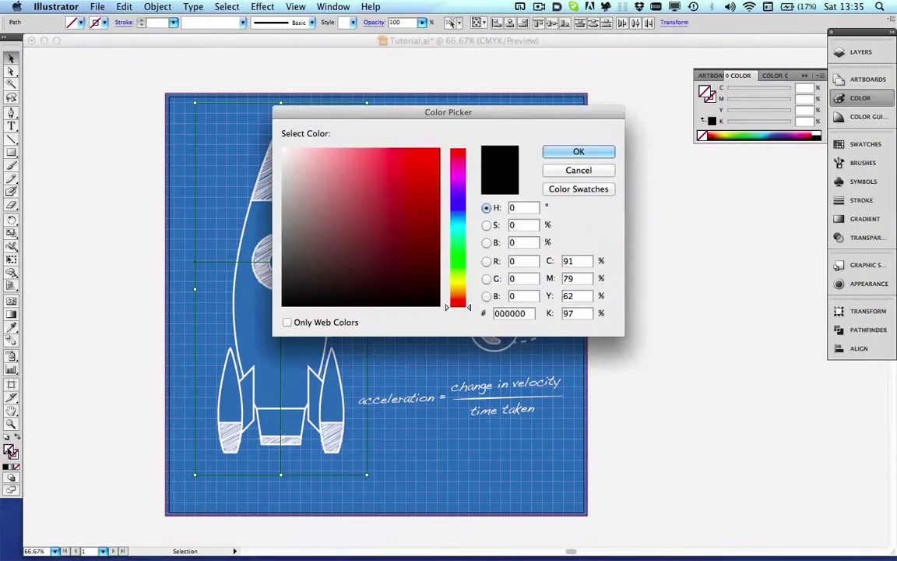
left_click(283, 150)
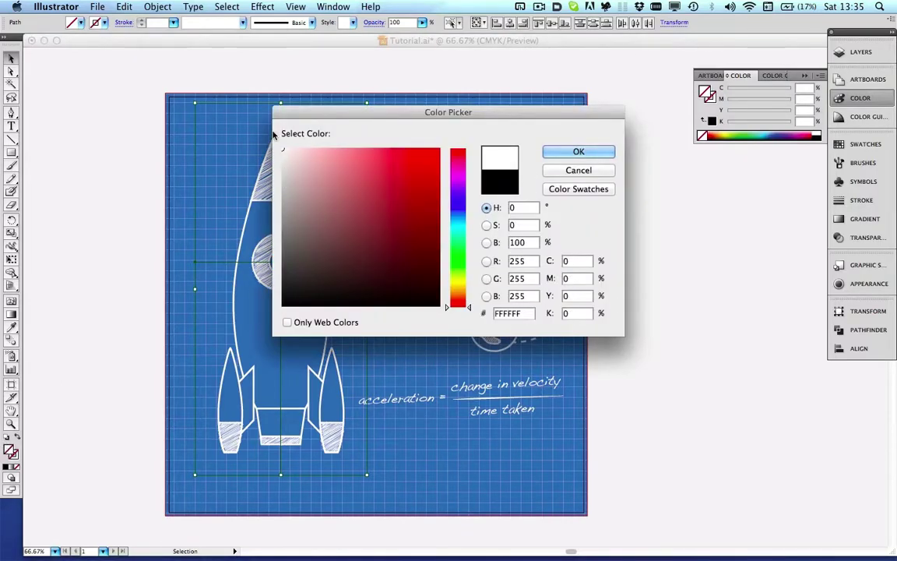
left_click(580, 153)
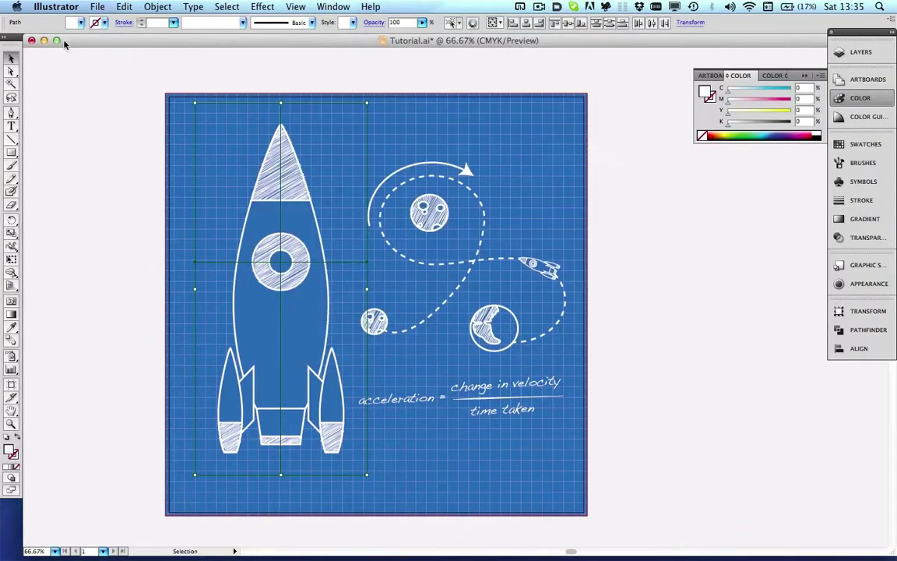
Swap the fill and stroke of both guide lines so the stroke is white, and set the stroke weight to 2 pt.
left_click(173, 23)
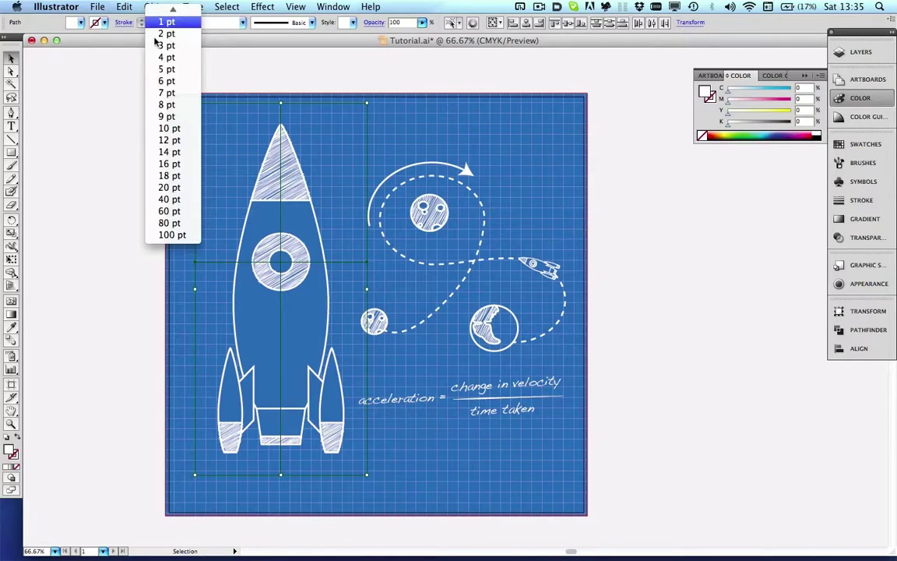
left_click(17, 469)
left_click(16, 469)
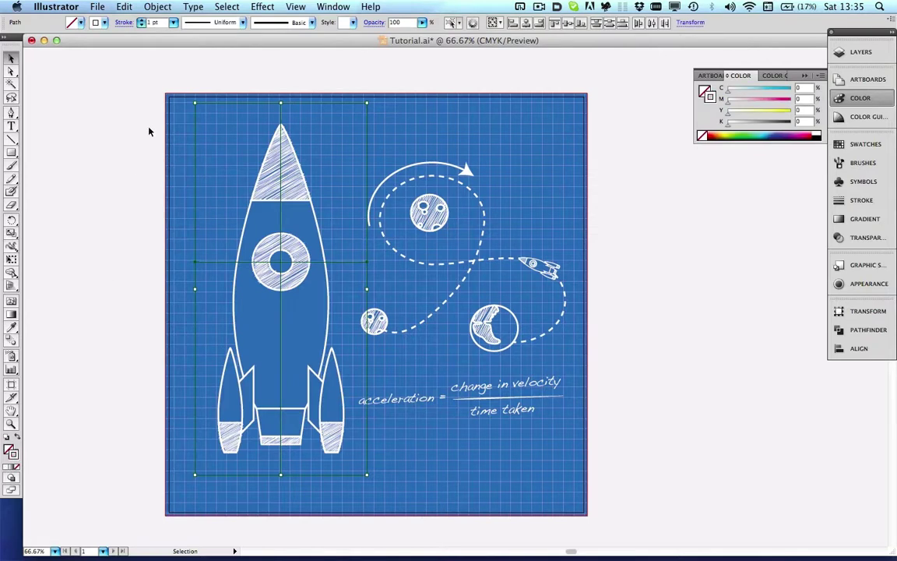
left_click(172, 23)
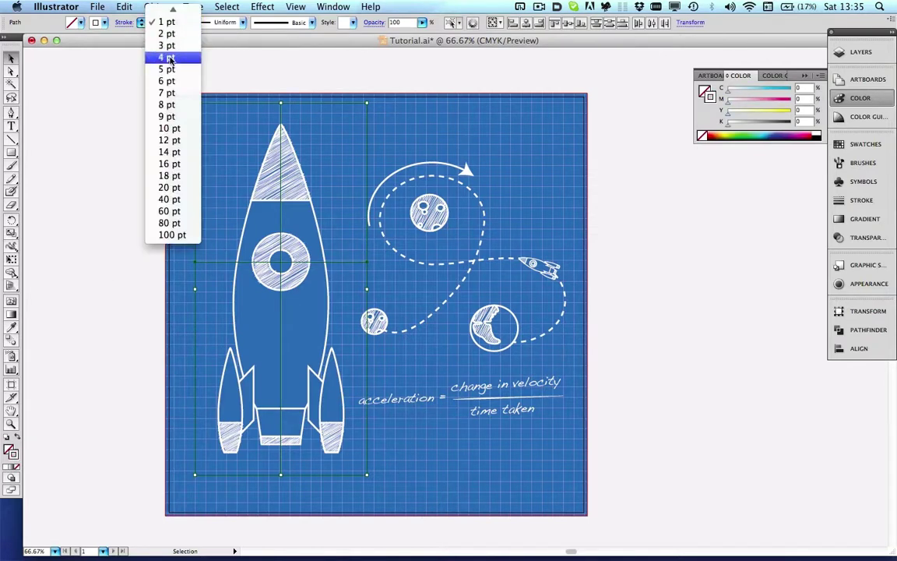
left_click(168, 57)
left_click(173, 23)
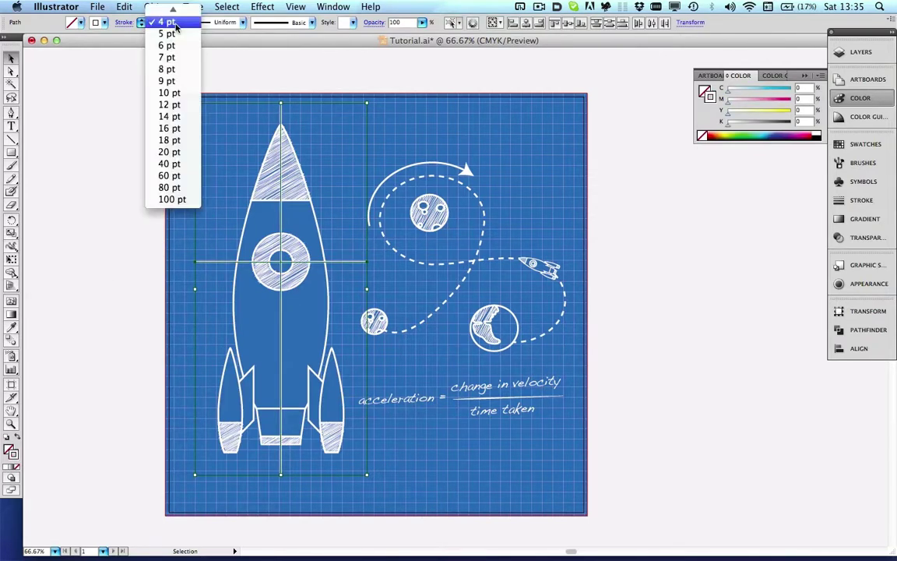
left_click(173, 59)
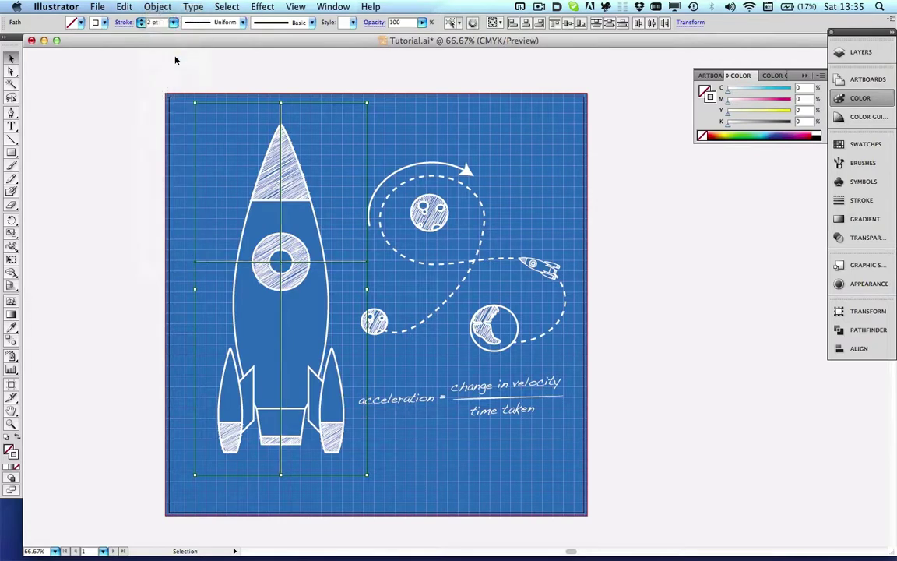
Make both guide lines dashed with 12 pt dashes and deselect them.
left_click(862, 200)
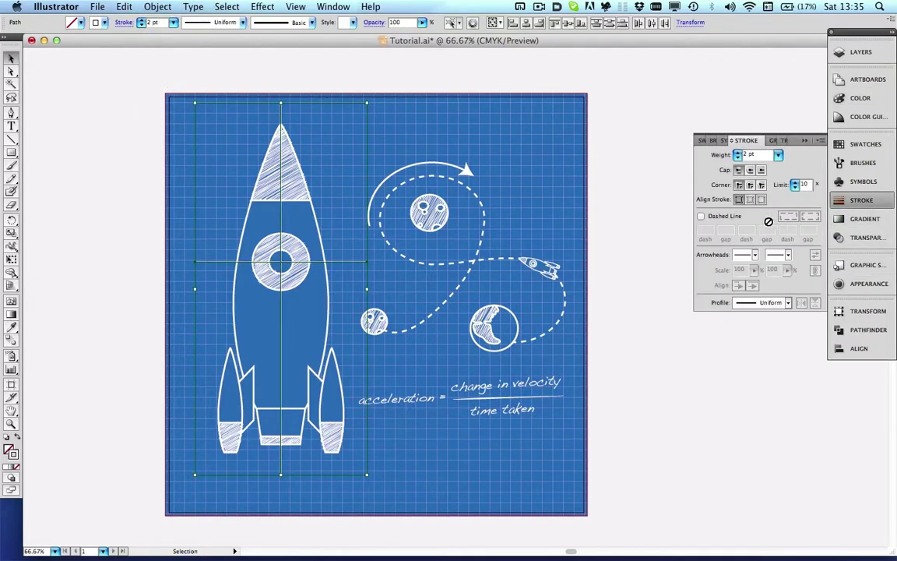
left_click(702, 216)
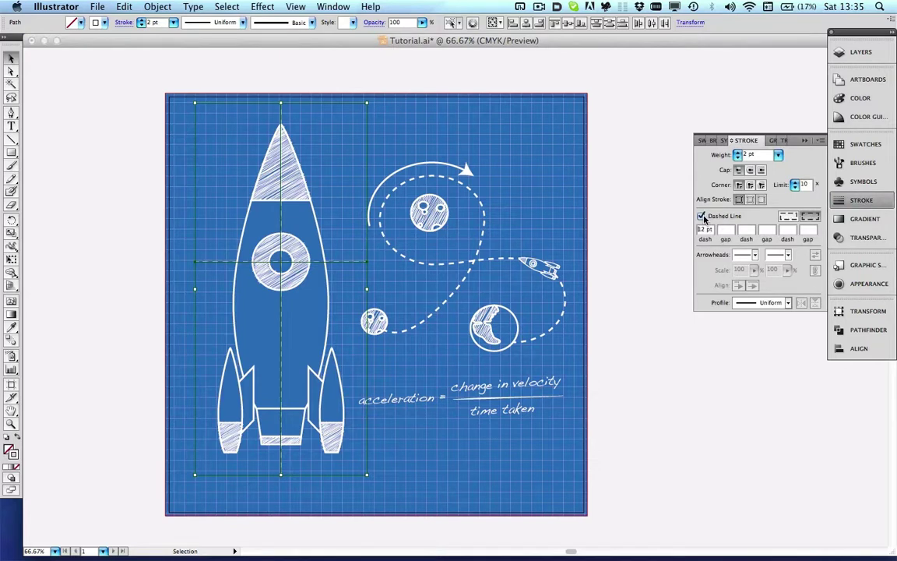
left_click(424, 454)
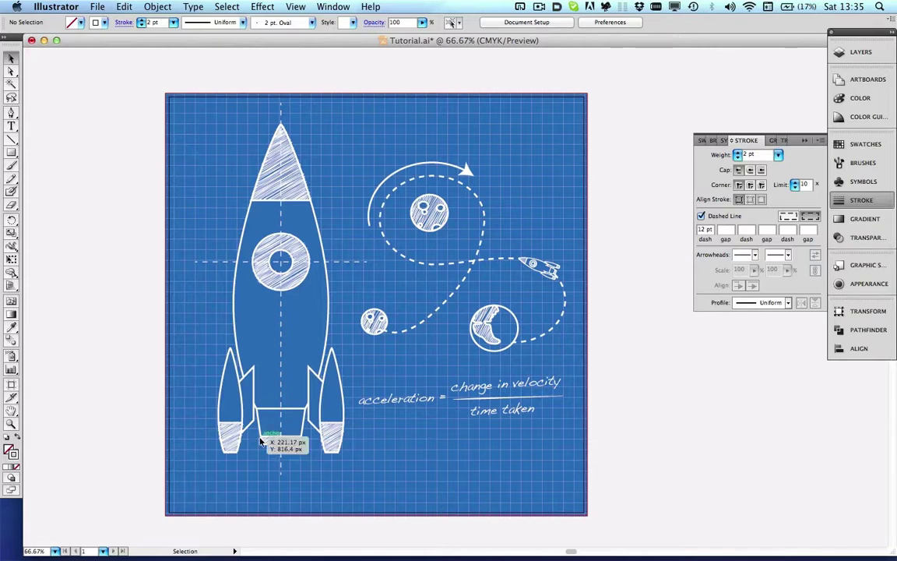
Draw a horizontal line about 142 px long just above the rocket's nose and make it solid instead of dashed.
left_click(11, 139)
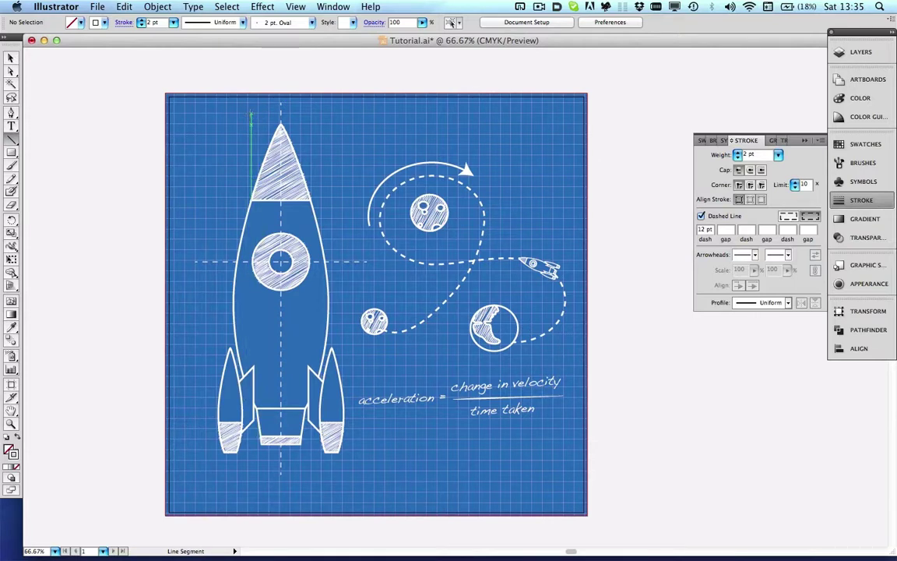
left_click_drag(251, 113, 312, 114)
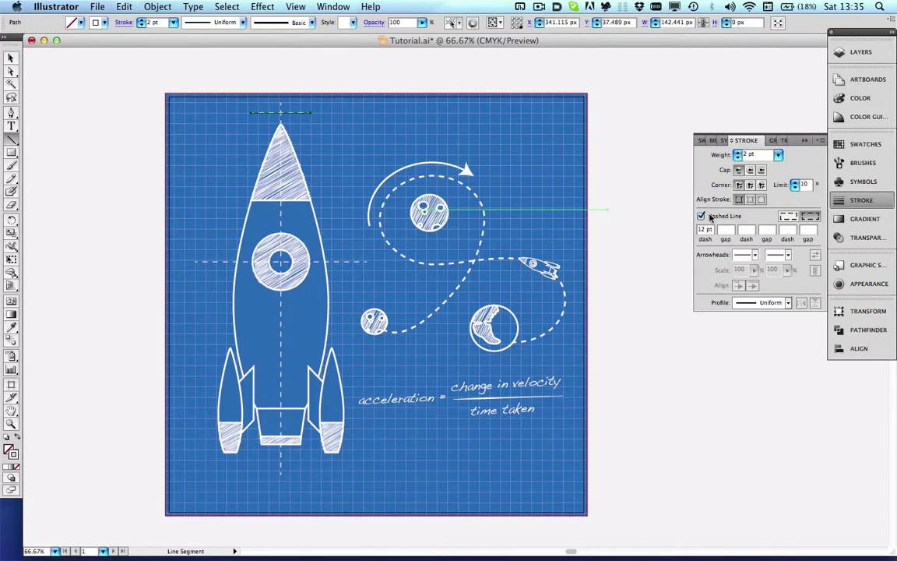
left_click(701, 215)
Add arrowheads to both ends of the short line above the nose and set its weight to 1 pt.
left_click(787, 255)
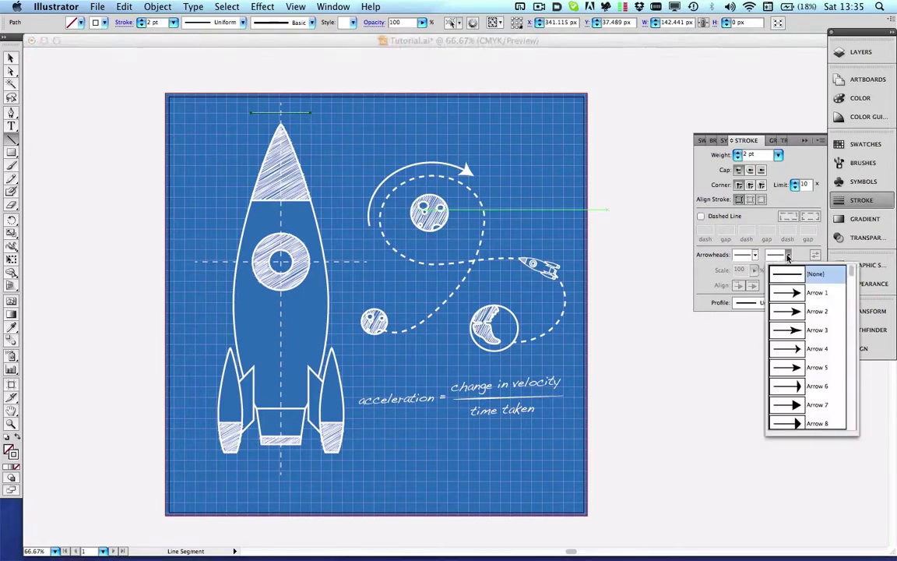
left_click(795, 344)
left_click(754, 255)
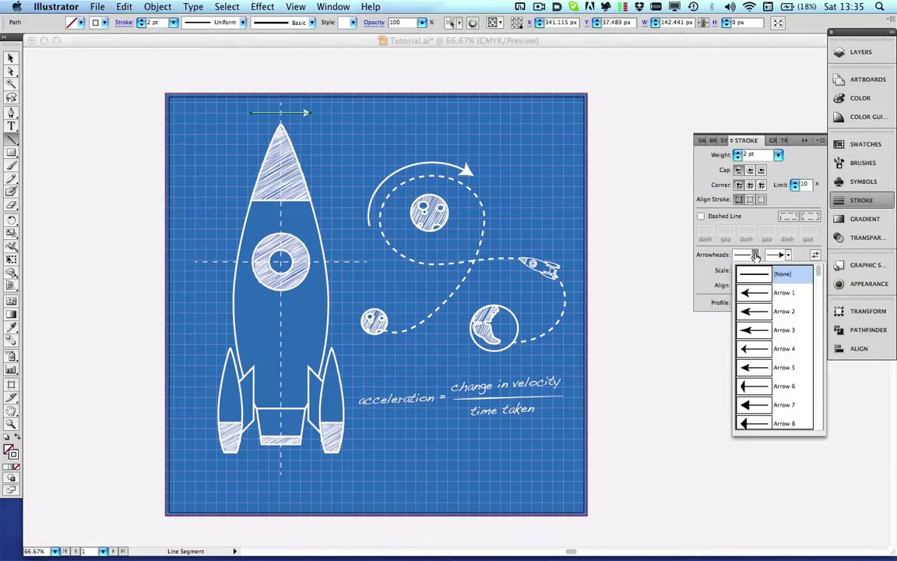
left_click(747, 293)
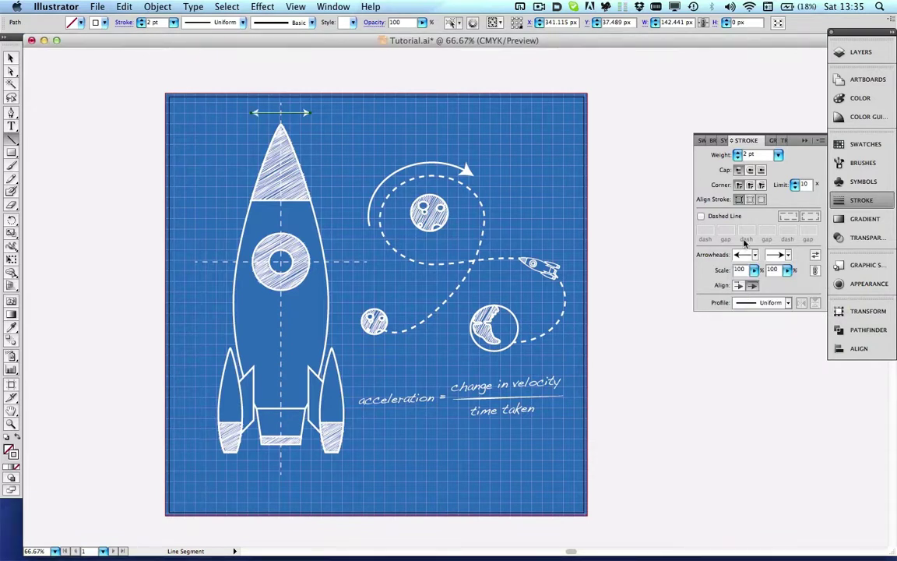
left_click(779, 155)
left_click(779, 141)
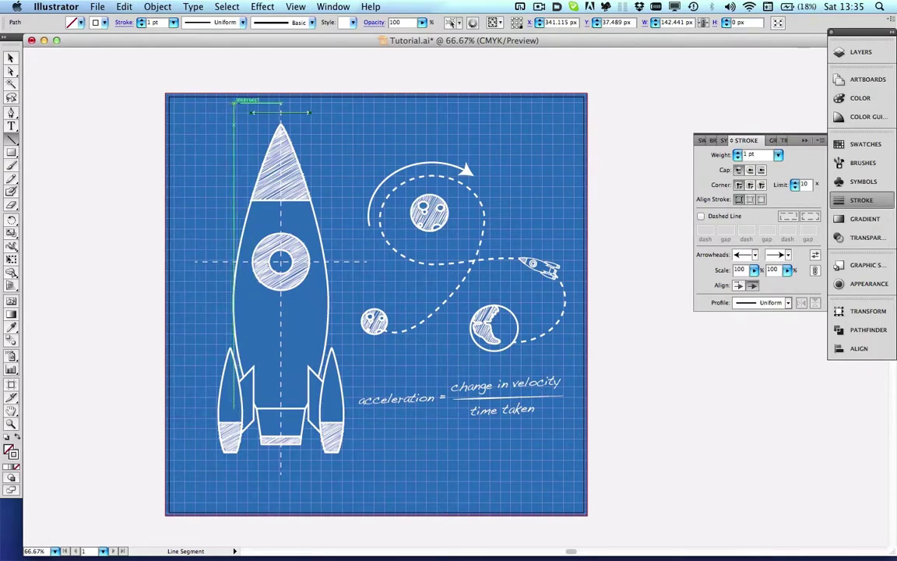
Draw a double-headed arrow about 229 px wide above the first, and vertical ones beside the rocket for its body, nozzle (about 86 px) and fin (about 251 px).
left_click_drag(234, 102, 328, 102)
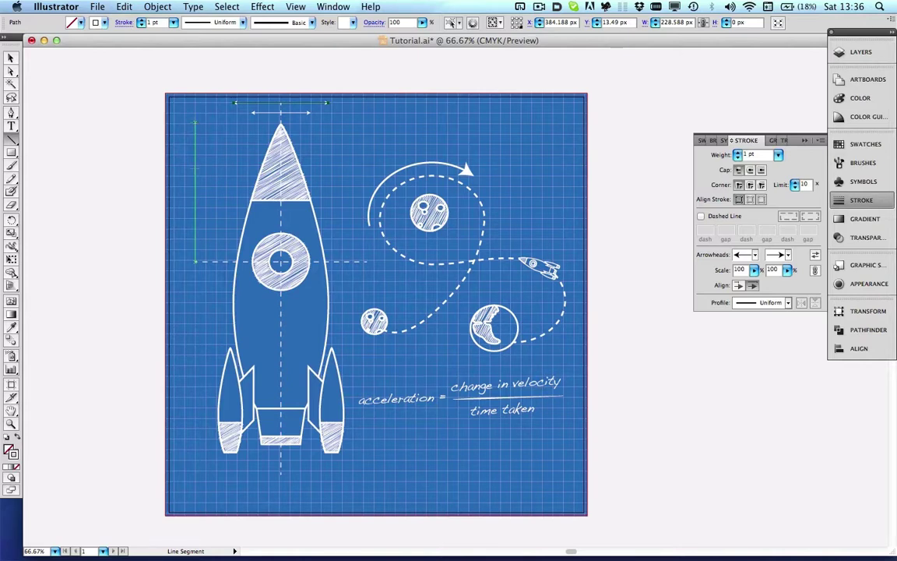
left_click_drag(195, 261, 195, 443)
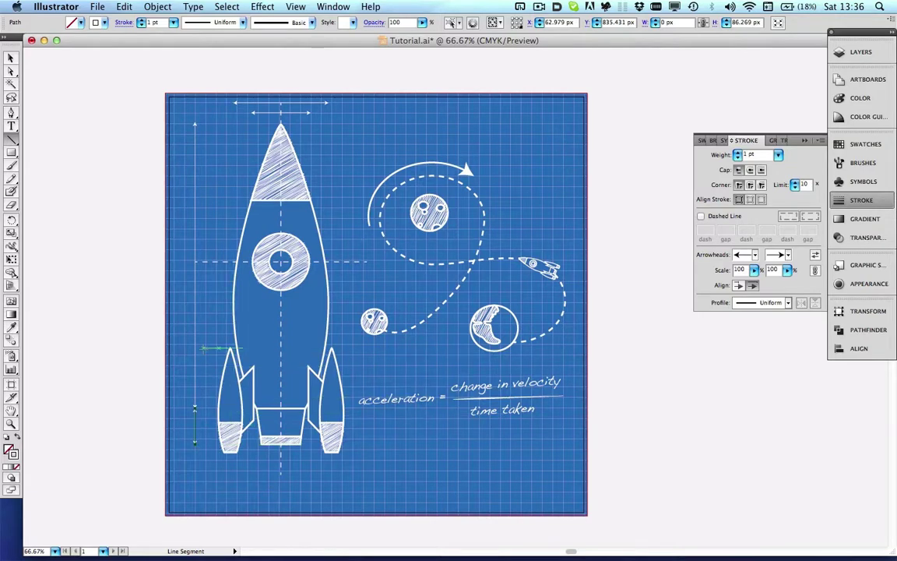
left_click_drag(204, 351, 204, 451)
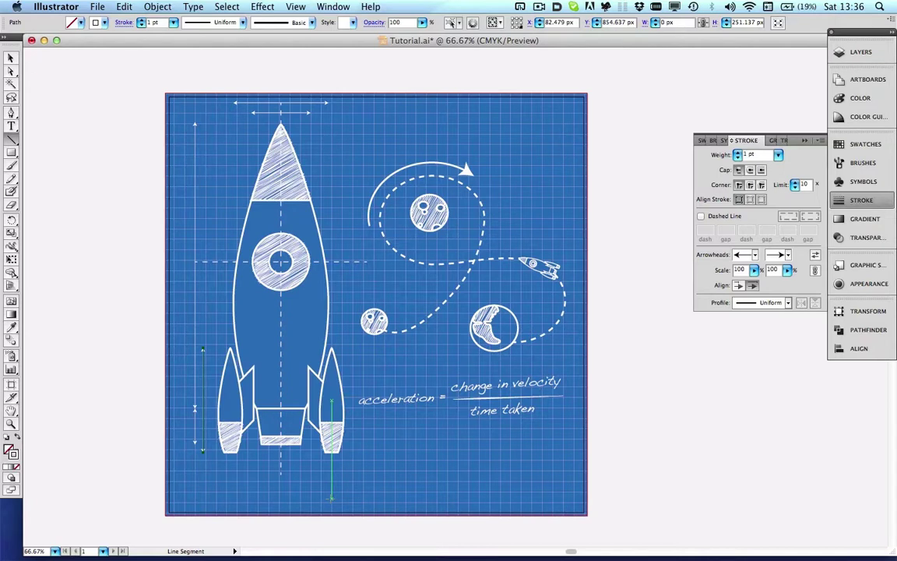
Shorten the dashed horizontal guide slightly at both ends, aligning one end with the fin's dimension arrow, and deselect it.
left_click(11, 71)
left_click(185, 234)
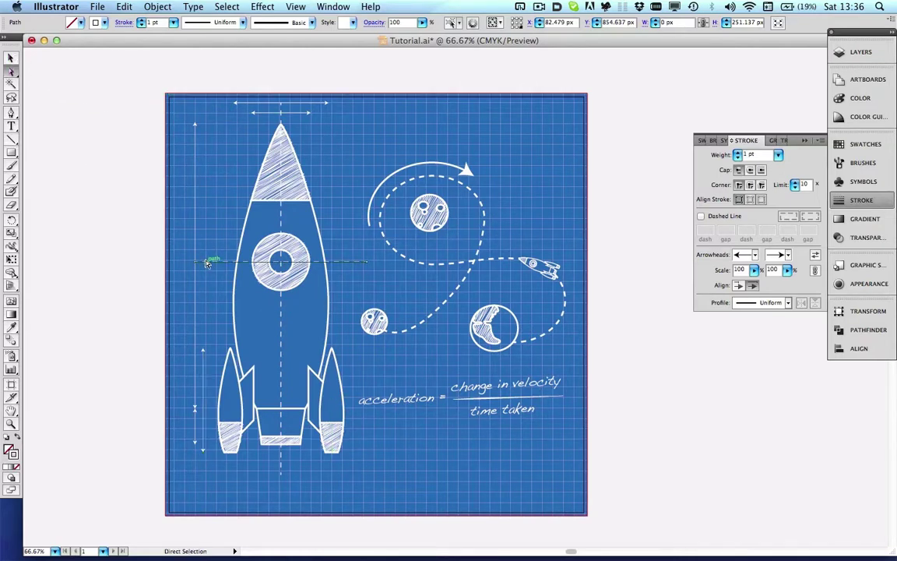
left_click_drag(196, 262, 201, 265)
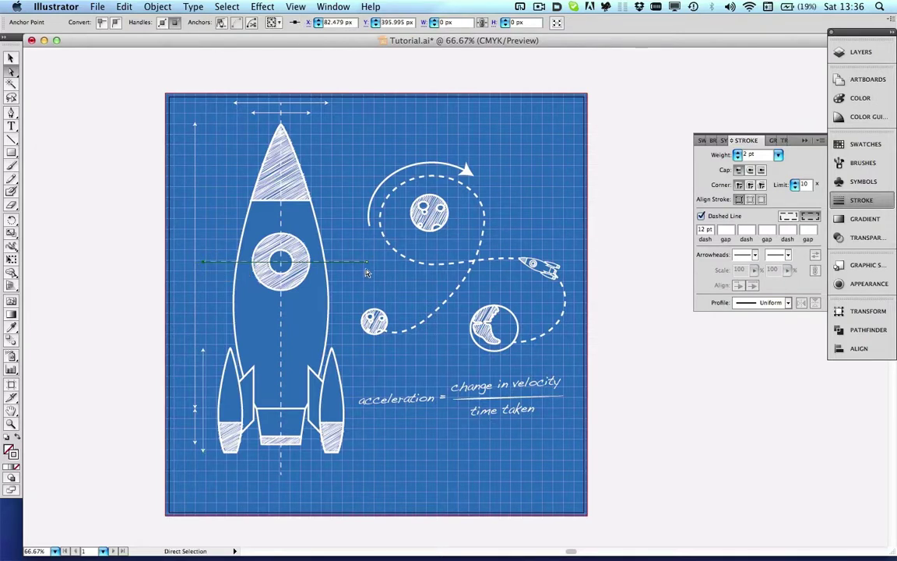
left_click_drag(368, 262, 360, 264)
left_click(341, 224)
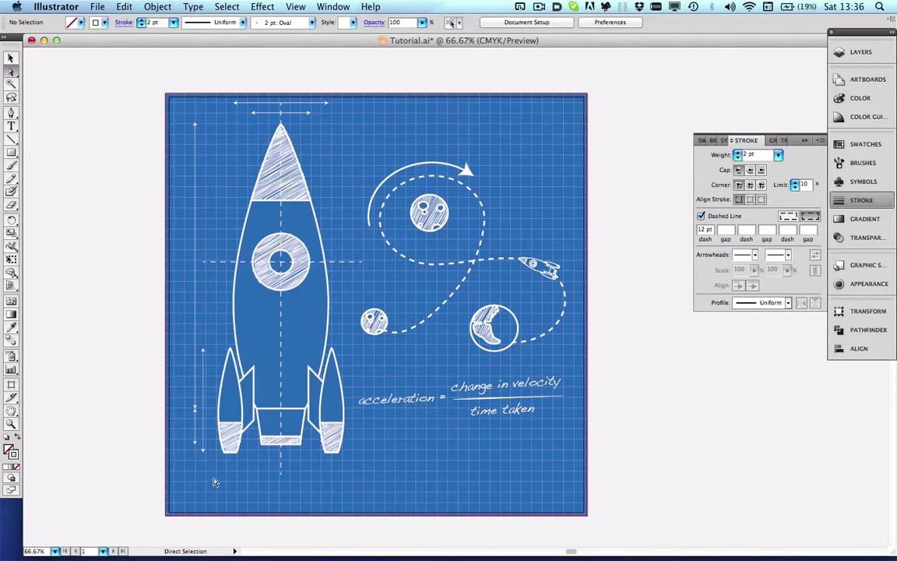
Set the stroke weight of the three vertical dimension arrows beside the rocket to 1.5 pt and deselect them.
left_click(202, 398)
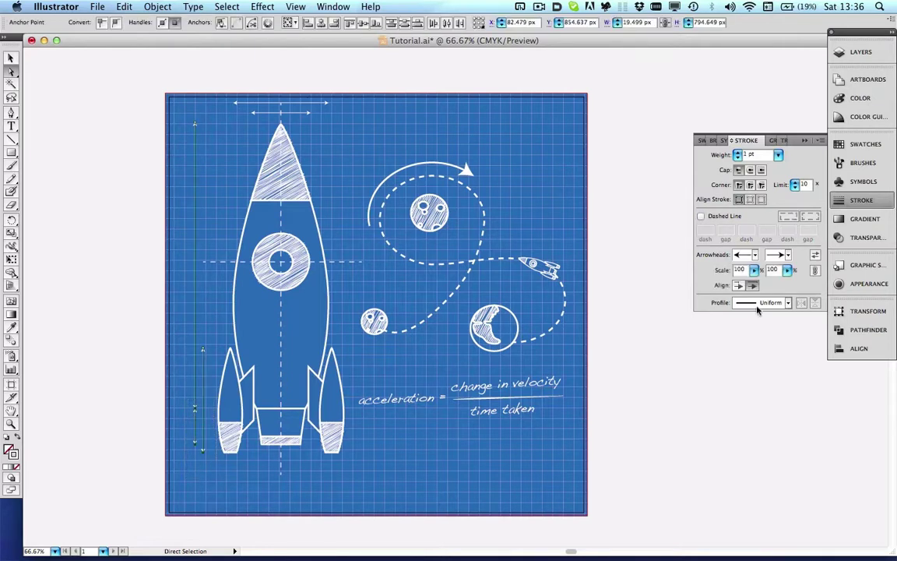
left_click(778, 155)
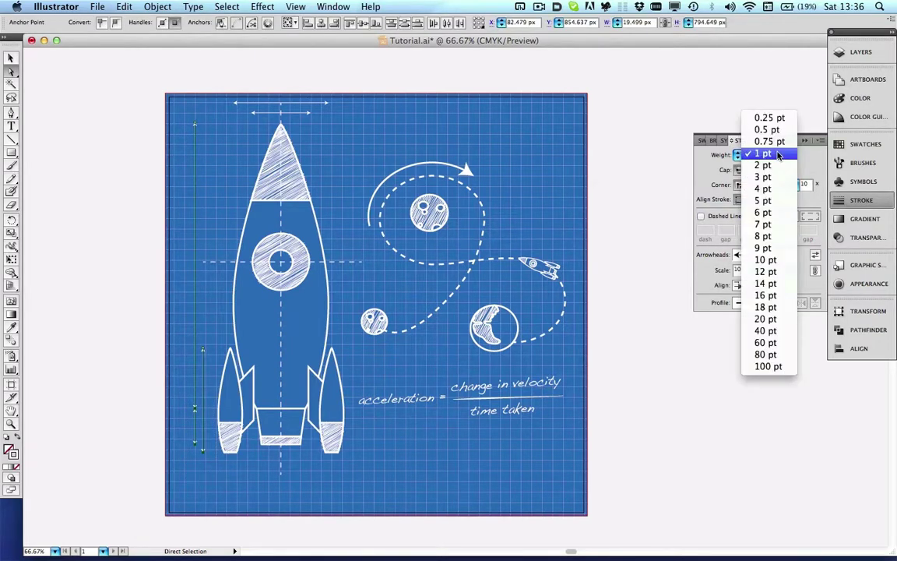
left_click(777, 154)
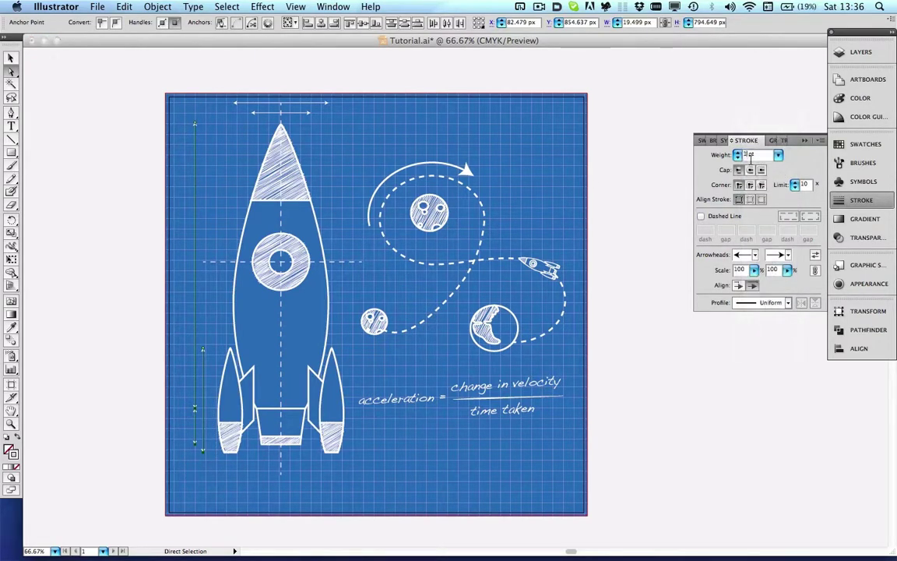
type("1.5")
key("Return")
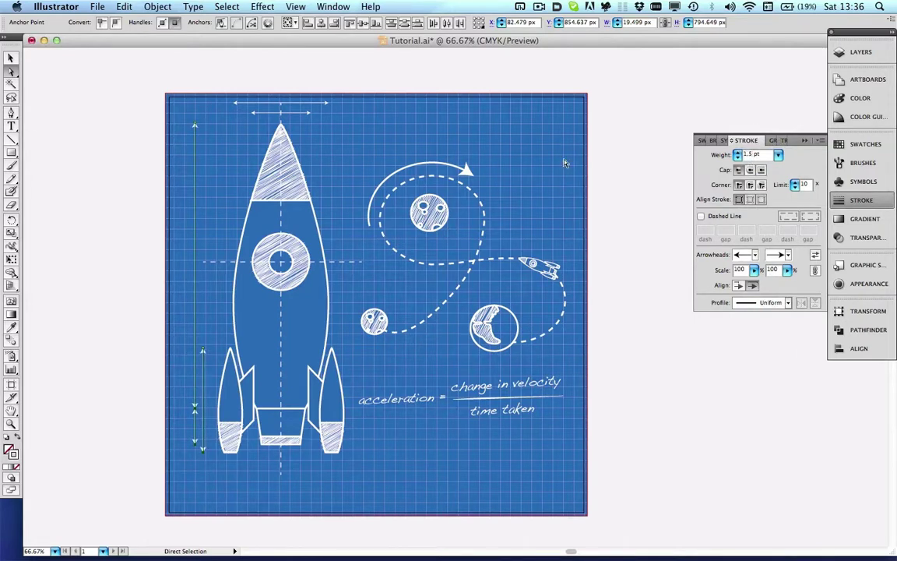
left_click(378, 95)
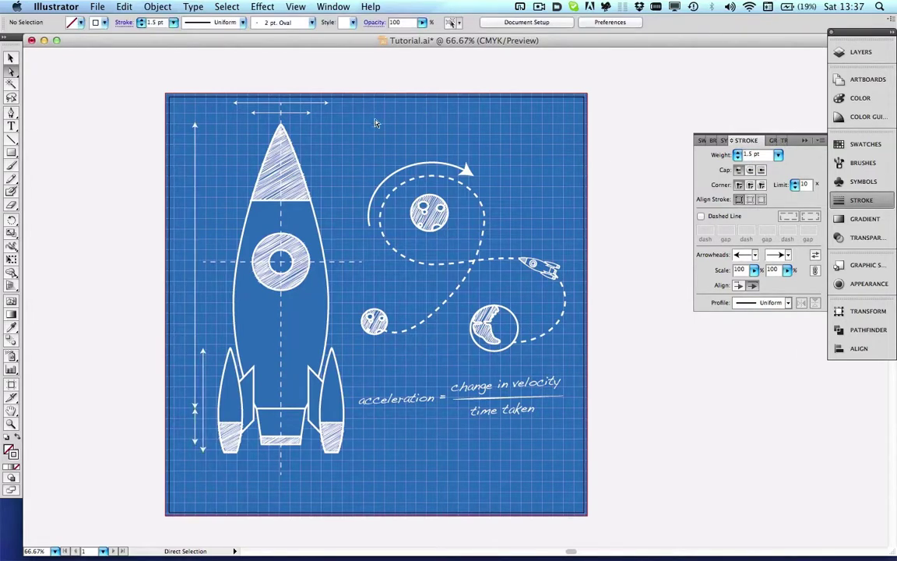
Thicken the two horizontal dimension arrows above the nose to match the vertical ones.
left_click_drag(376, 123, 261, 89)
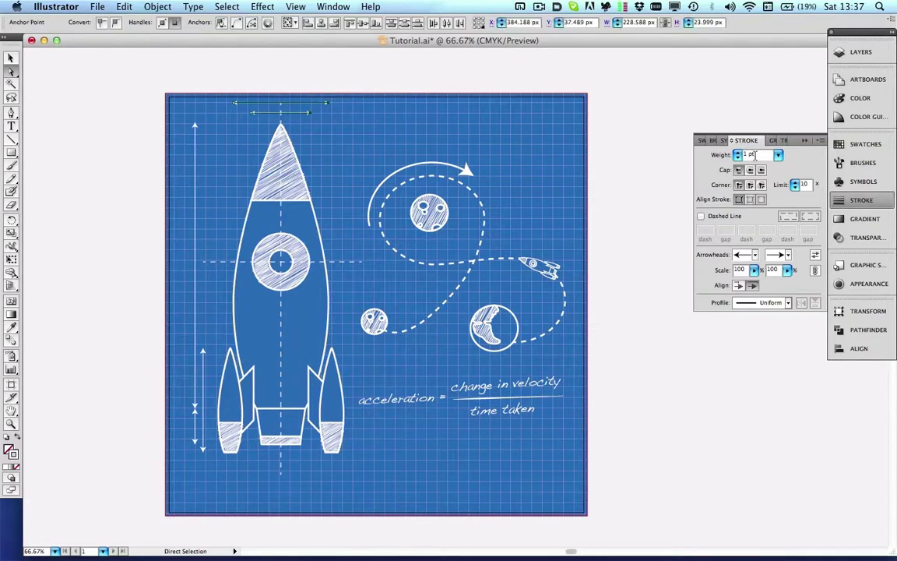
left_click(746, 154)
key("Return")
Add the author's website address as white 36 pt Handwriting - Dakota text below the formula and save the file.
type("twww.s")
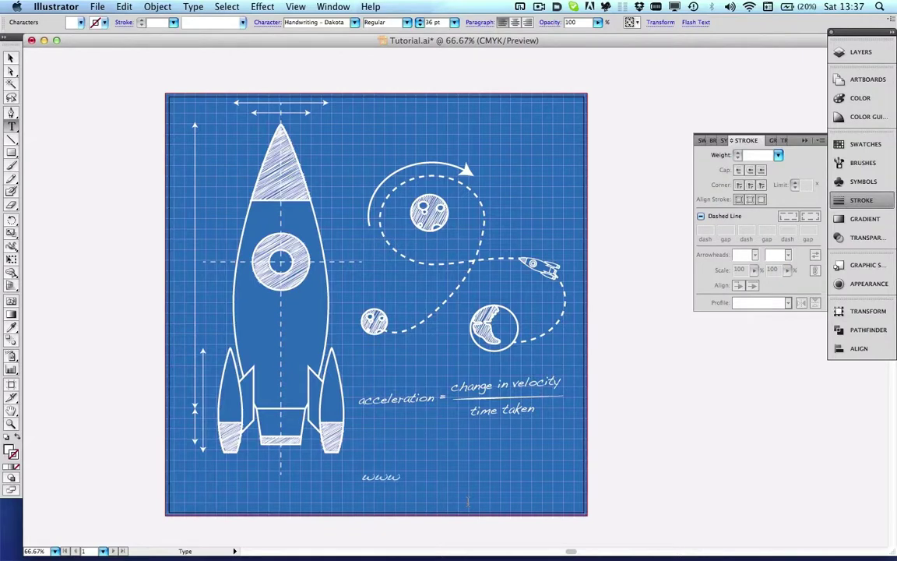
type("cott-sherwood.com")
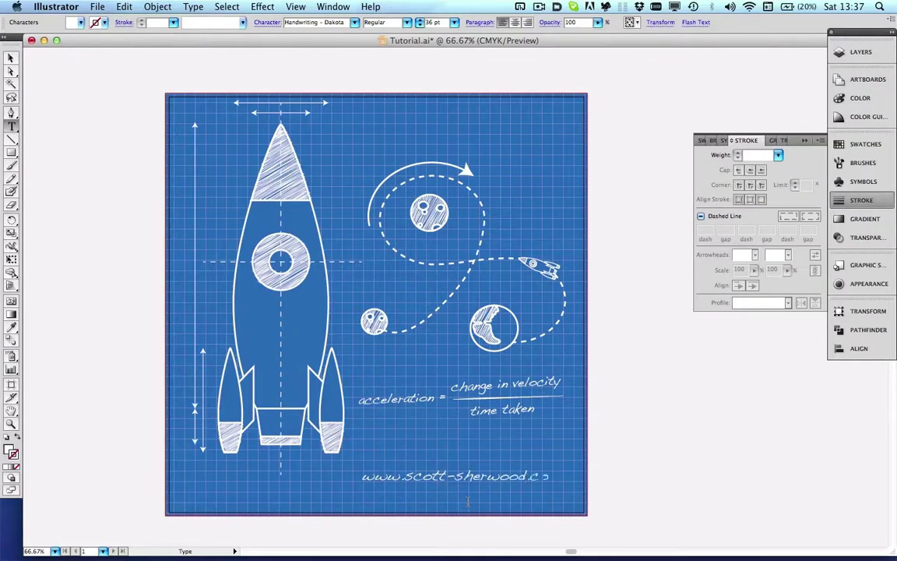
left_click(11, 58)
left_click(64, 88)
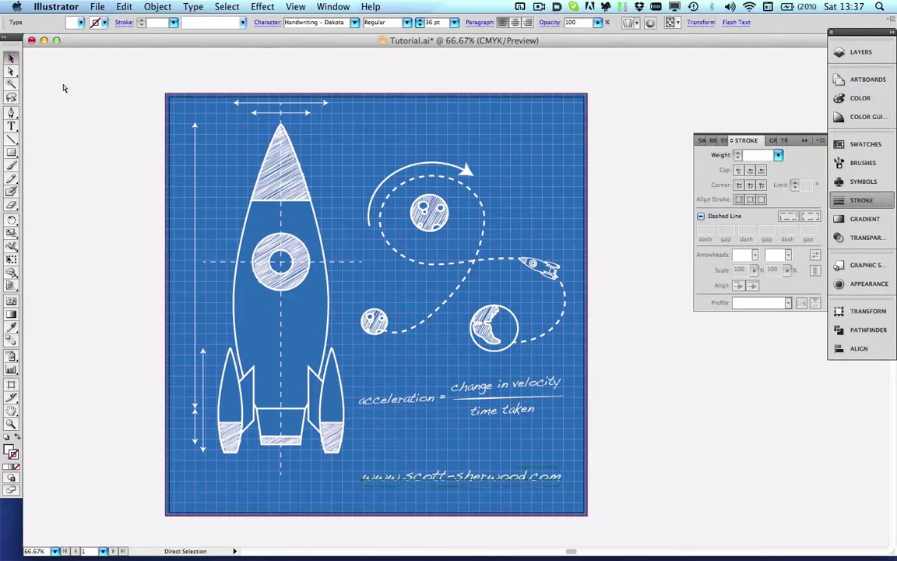
key("super+s")
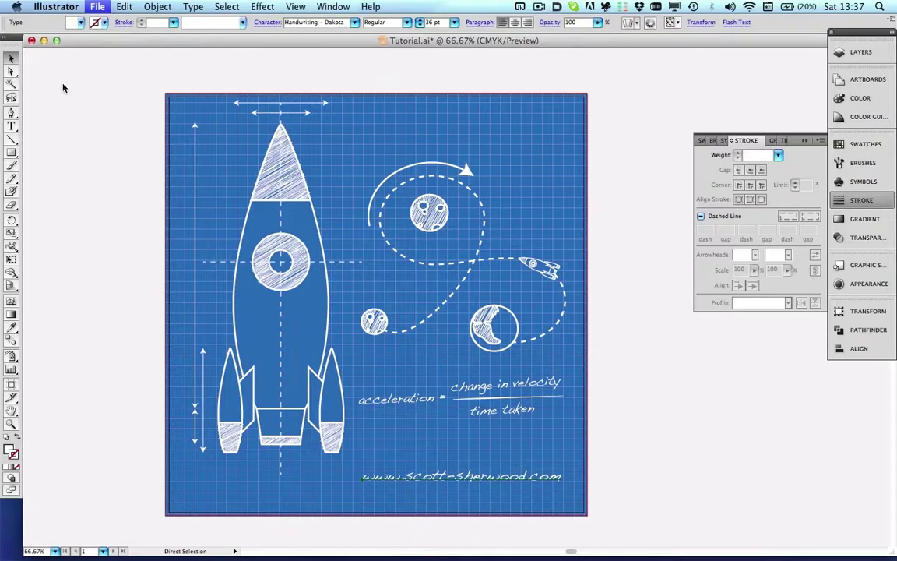
key("super+a")
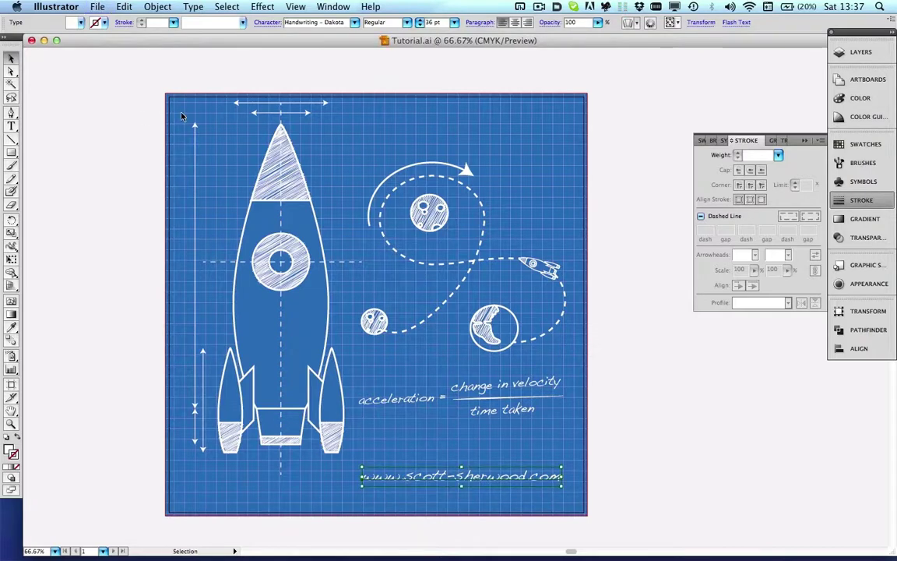